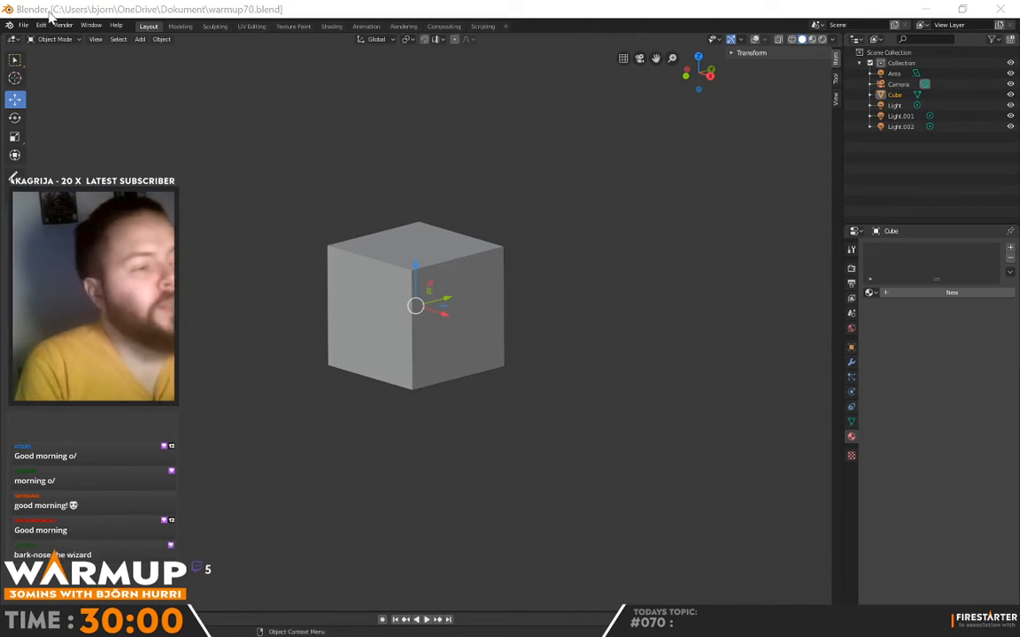
# - Open the recent file warmup68B.blend and look over the horned head sculpt
pyautogui.click(23, 25)
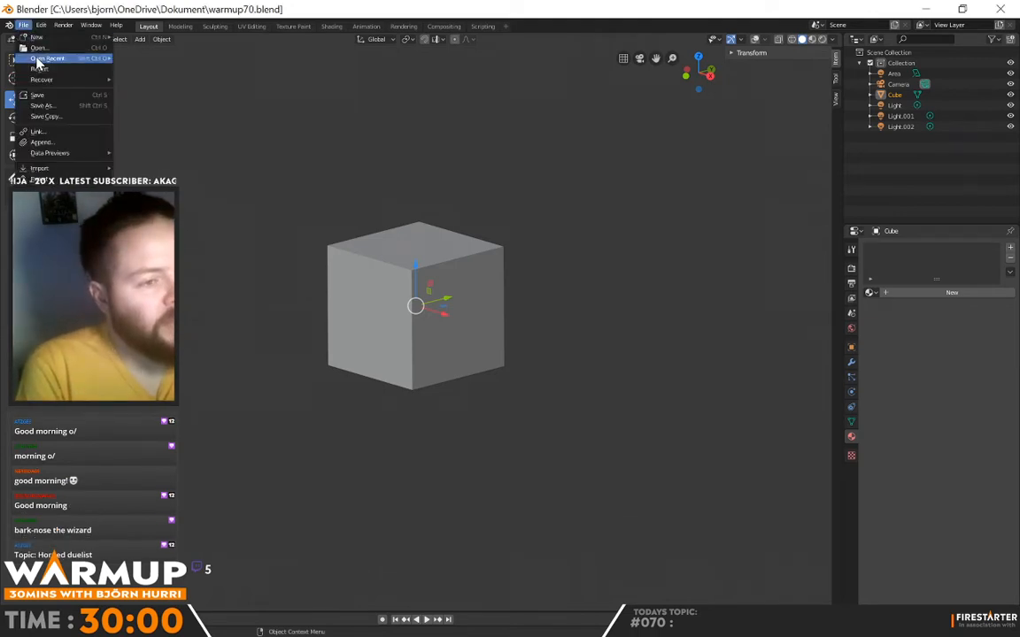
pyautogui.click(48, 96)
pyautogui.click(24, 27)
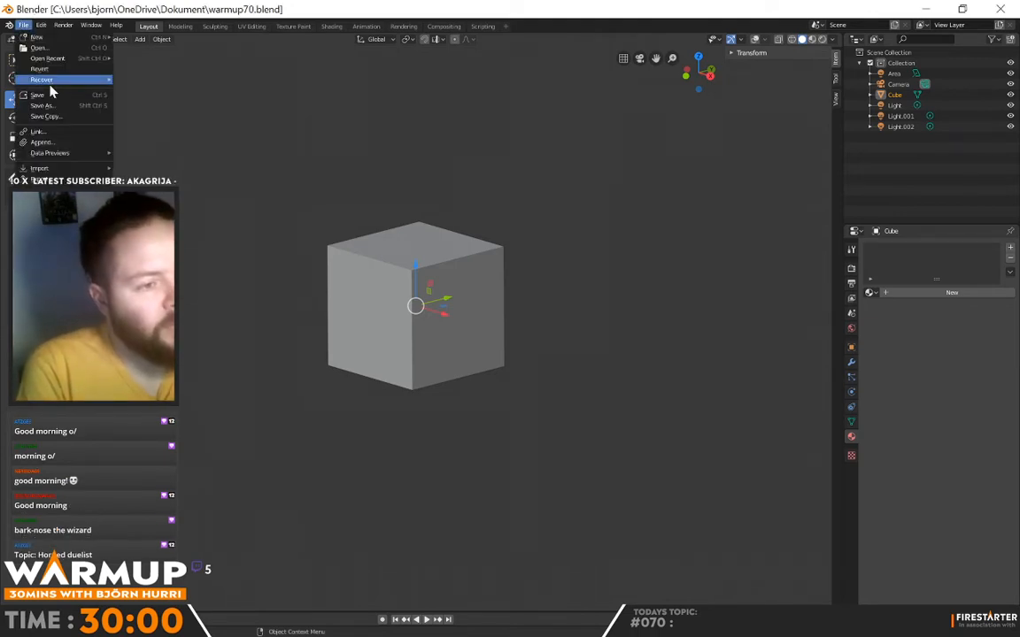
pyautogui.moveTo(53, 58)
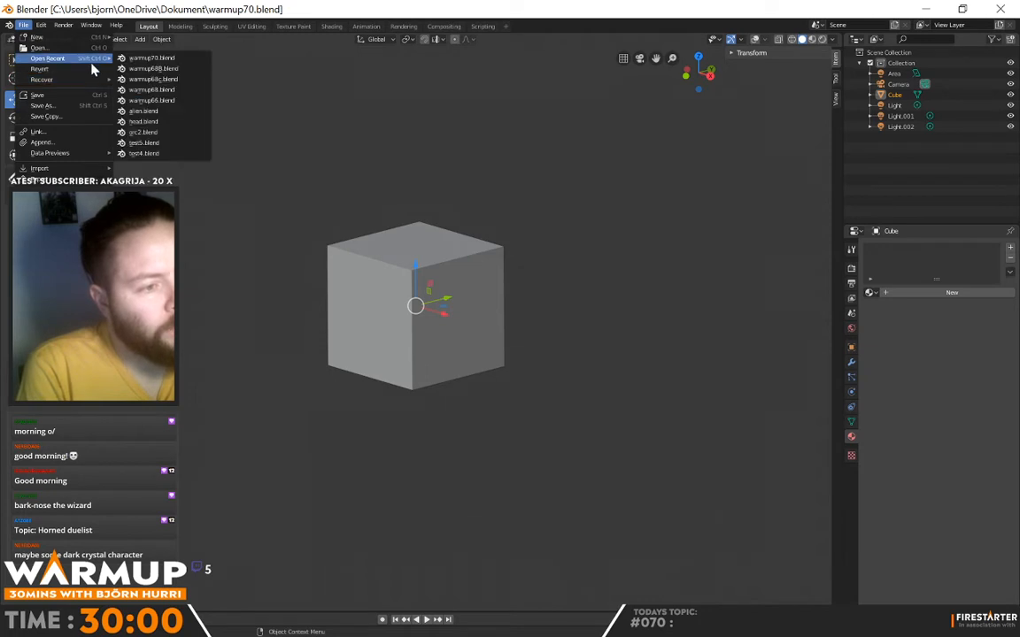
pyautogui.click(182, 69)
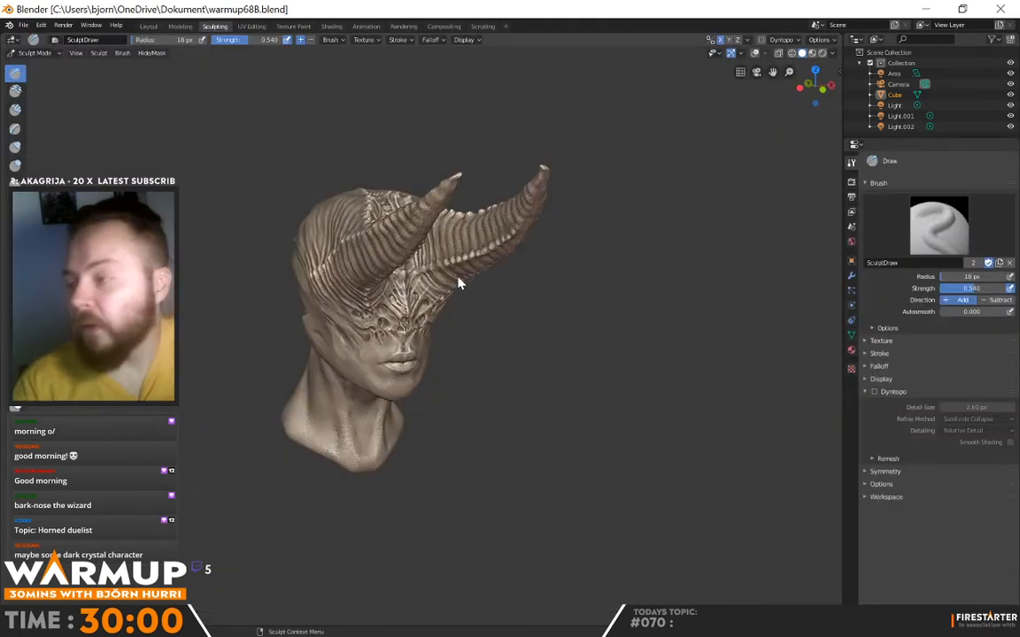
pyautogui.moveTo(458, 282)
pyautogui.mouseDown(button='middle')
pyautogui.moveTo(437, 387)
pyautogui.moveTo(396, 387)
pyautogui.moveTo(497, 371)
pyautogui.moveTo(534, 386)
pyautogui.moveTo(455, 395)
pyautogui.moveTo(517, 398)
pyautogui.moveTo(555, 357)
pyautogui.moveTo(609, 348)
pyautogui.moveTo(519, 364)
pyautogui.moveTo(581, 369)
pyautogui.moveTo(430, 364)
pyautogui.moveTo(546, 382)
pyautogui.moveTo(696, 375)
pyautogui.moveTo(647, 347)
pyautogui.moveTo(501, 348)
pyautogui.moveTo(592, 364)
pyautogui.moveTo(490, 414)
pyautogui.moveTo(505, 376)
pyautogui.moveTo(316, 432)
pyautogui.moveTo(501, 421)
pyautogui.moveTo(461, 277)
pyautogui.moveTo(400, 352)
pyautogui.moveTo(530, 360)
pyautogui.moveTo(567, 328)
pyautogui.mouseUp(button='middle')
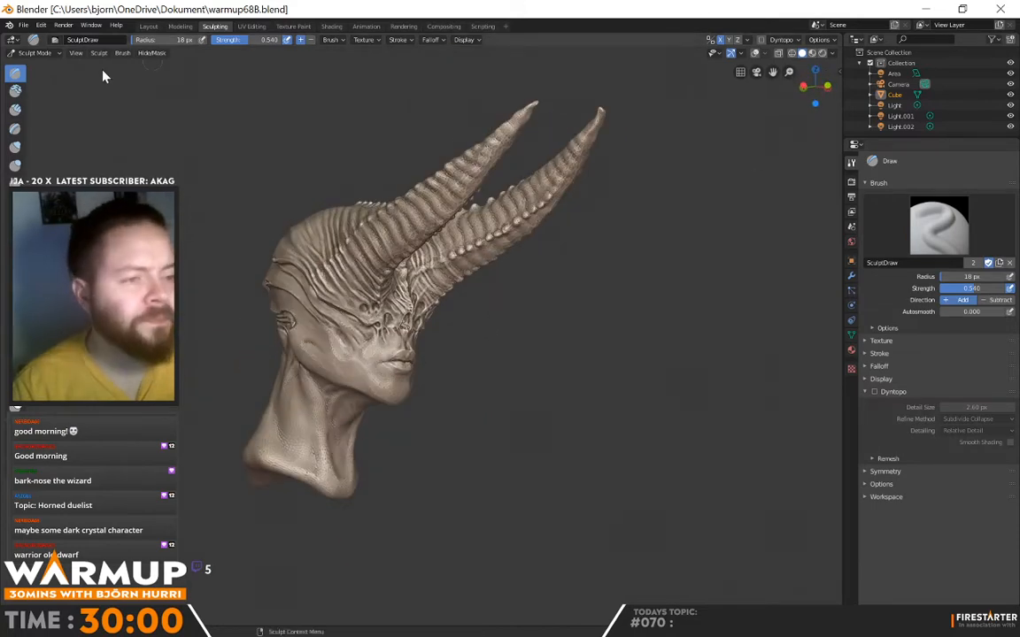
# - Reopen the recent file warmup70.blend
pyautogui.click(23, 24)
pyautogui.moveTo(57, 82)
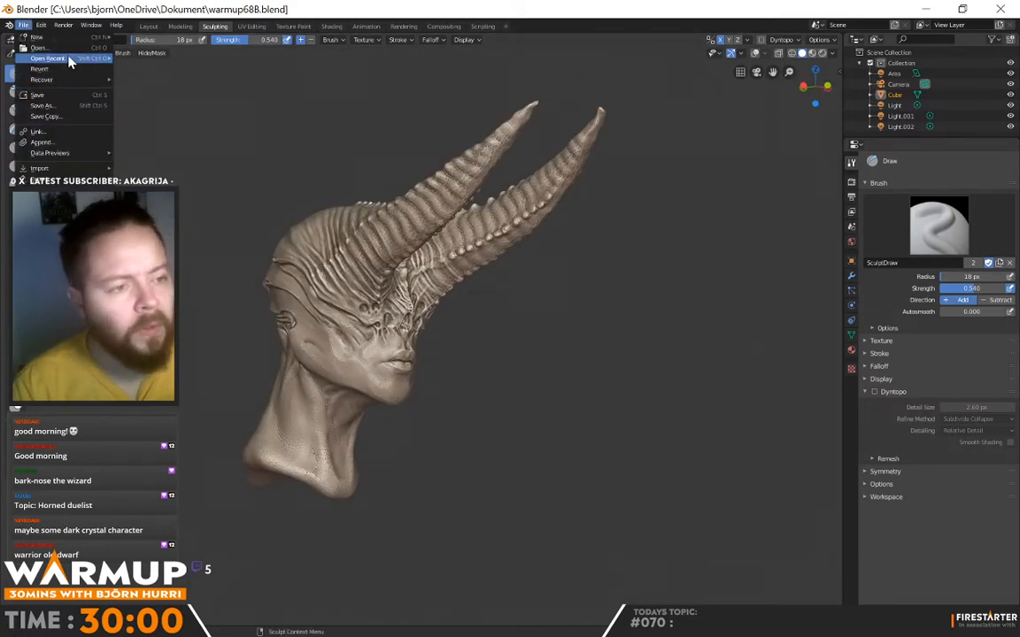
pyautogui.moveTo(69, 57)
pyautogui.click(182, 70)
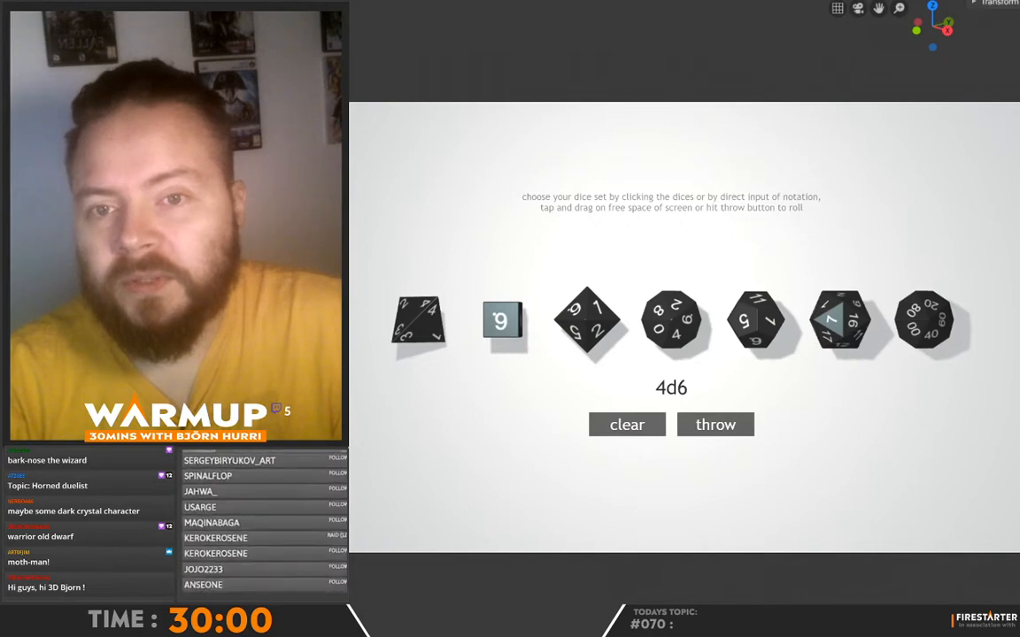
# - Clear the dice set in the dice roller and throw a single six-sided die
pyautogui.click(626, 425)
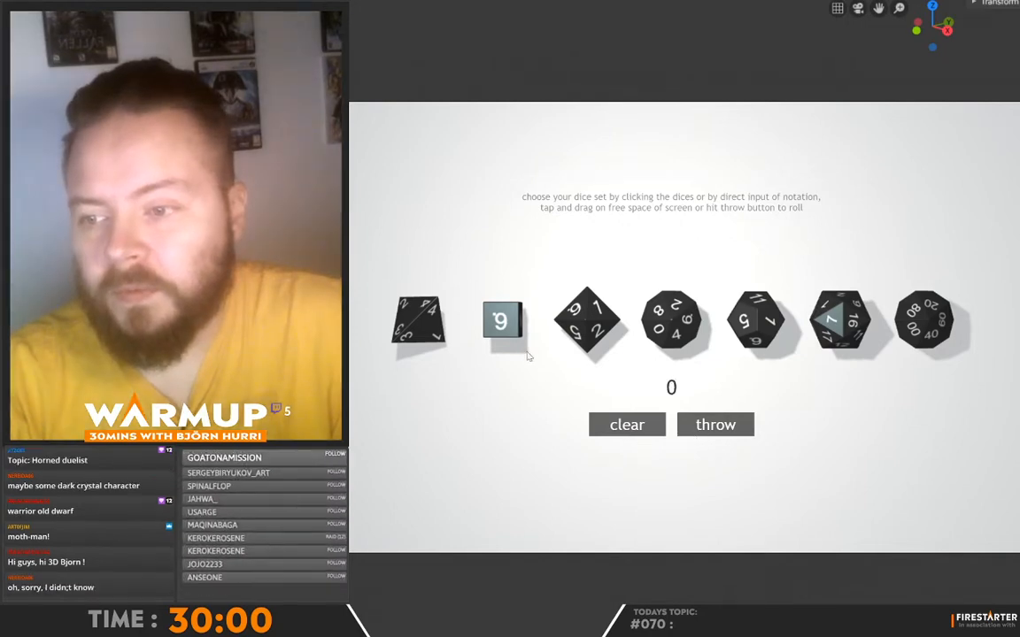
pyautogui.click(501, 320)
pyautogui.click(724, 428)
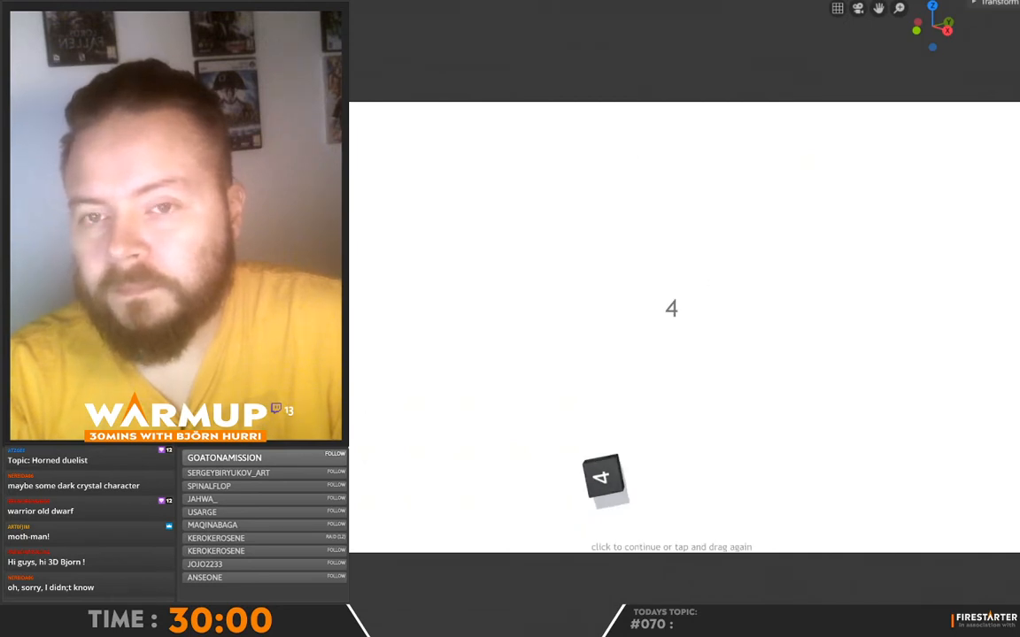
# - Switch to Blender, round the cube into a sphere with level 3 subdivision and set it up for sculpting with dynamic topology
pyautogui.hotkey('alt', 'Tab')
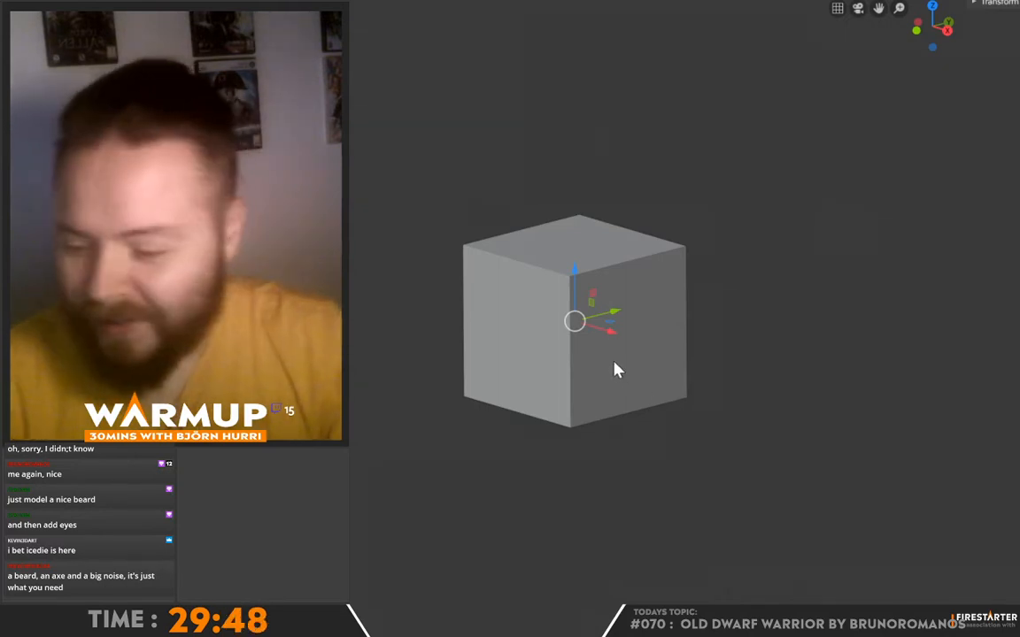
pyautogui.hotkey('ctrl', '3')
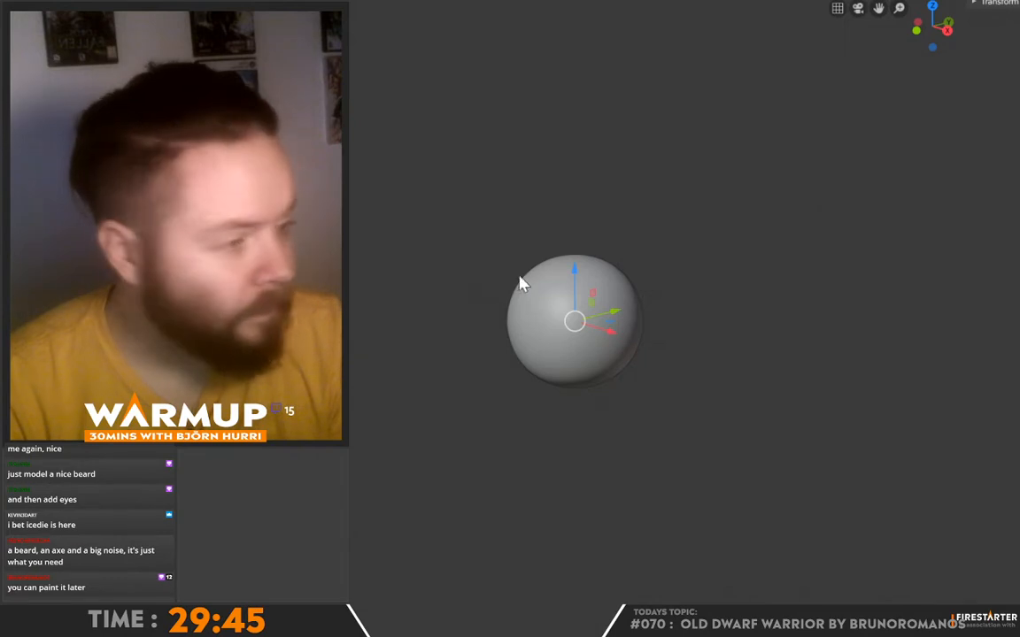
pyautogui.click(350, 1)
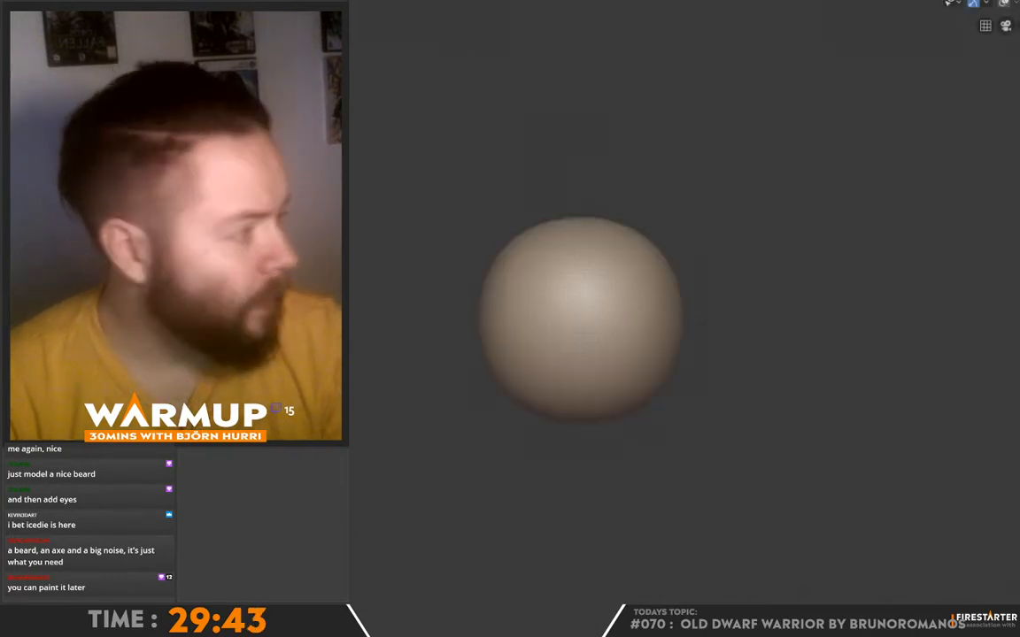
pyautogui.hotkey('ctrl', 'd')
pyautogui.click(987, 463)
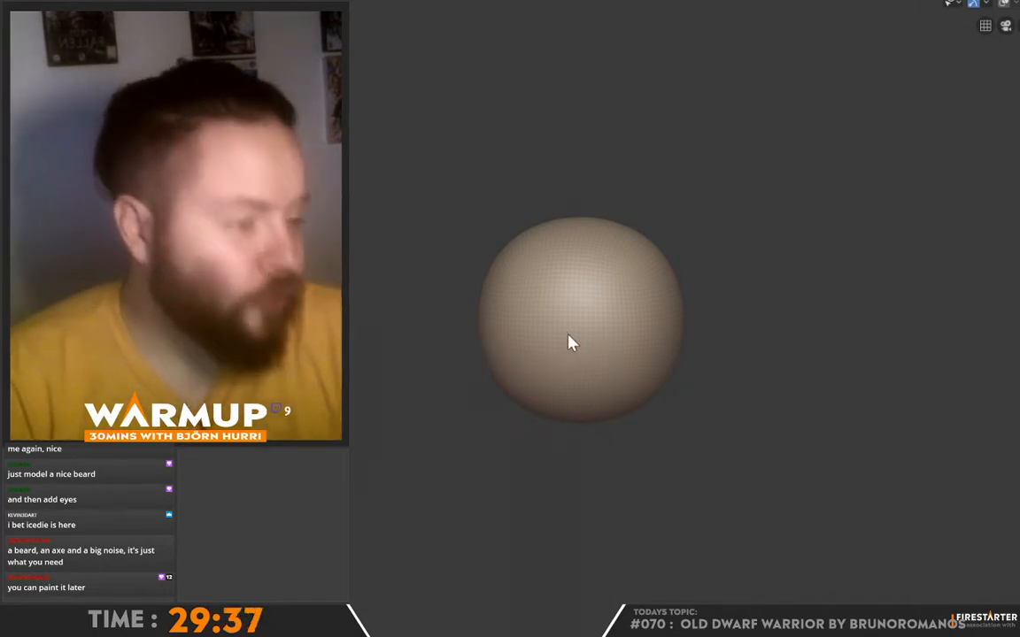
pyautogui.keyDown('shift'); pyautogui.moveTo(598, 315); pyautogui.dragTo(554, 307, button='middle'); pyautogui.keyUp('shift')
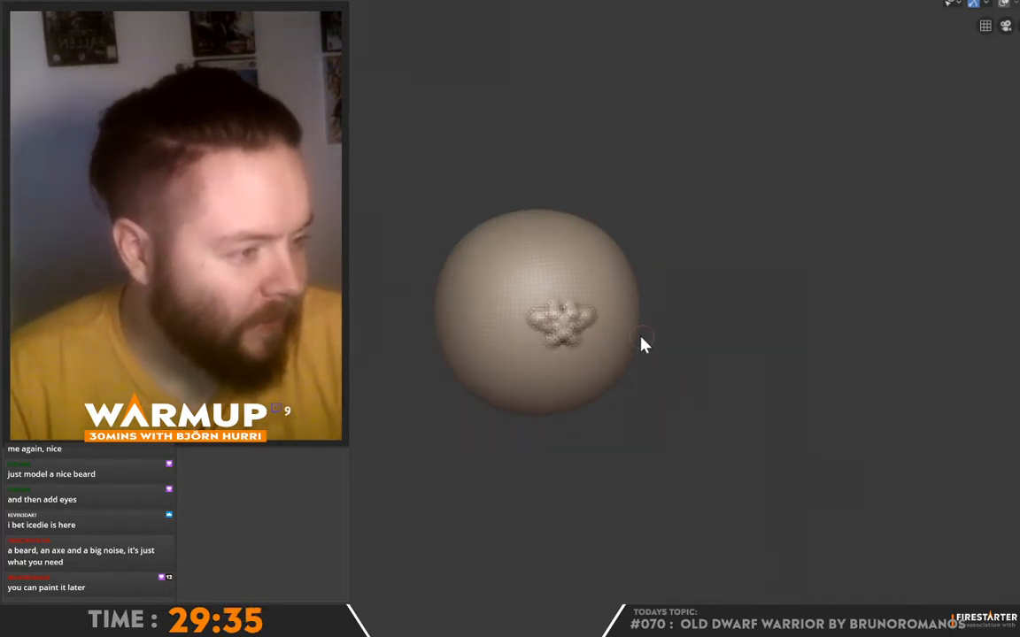
pyautogui.hotkey('ctrl', 'z')
pyautogui.moveTo(640, 337); pyautogui.dragTo(575, 361, button='middle')
pyautogui.moveTo(622, 307); pyautogui.dragTo(607, 327)
pyautogui.hotkey('ctrl', 'z')
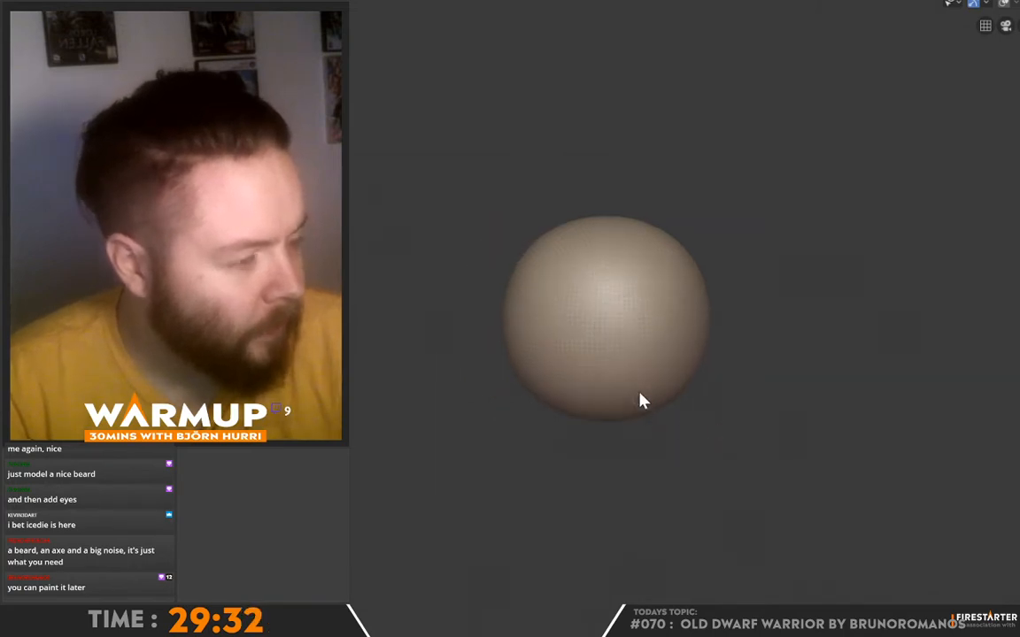
# - Enlarge the sculpting brush until its circle is about two thirds as wide as the sphere
pyautogui.scroll(-2, 656, 414)
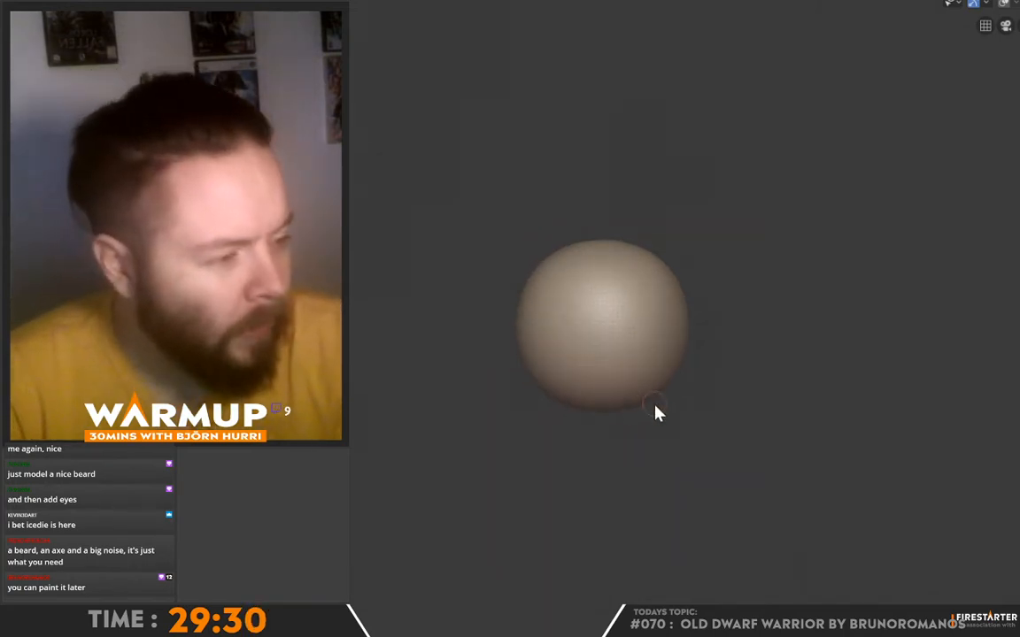
pyautogui.moveTo(657, 413); pyautogui.dragTo(644, 409, button='middle')
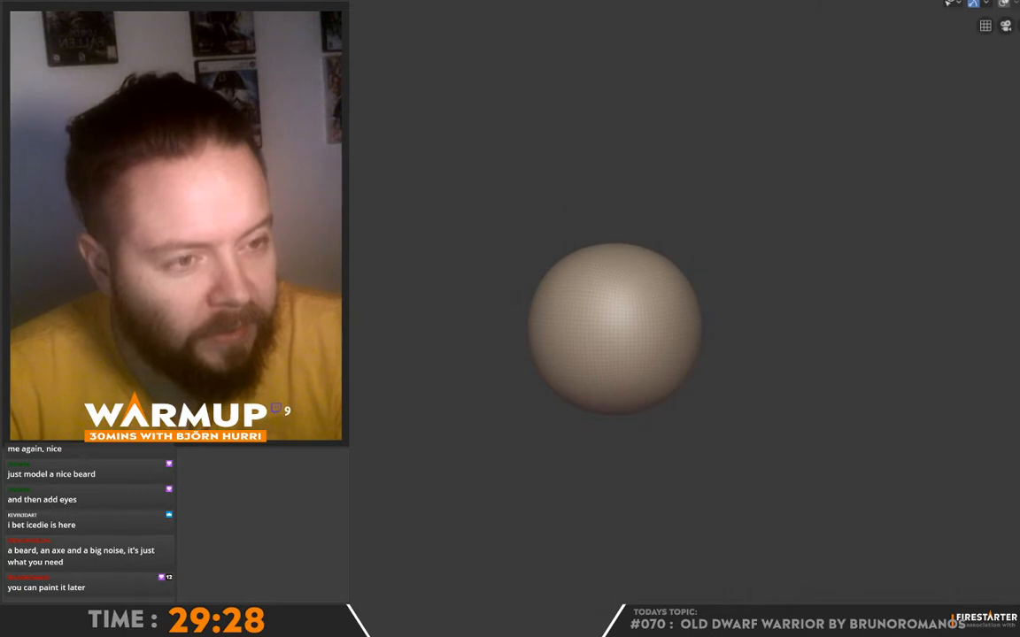
pyautogui.rightClick(612, 377)
pyautogui.moveTo(620, 375); pyautogui.dragTo(679, 385)
pyautogui.click(594, 376)
pyautogui.click(601, 380)
pyautogui.click(670, 403)
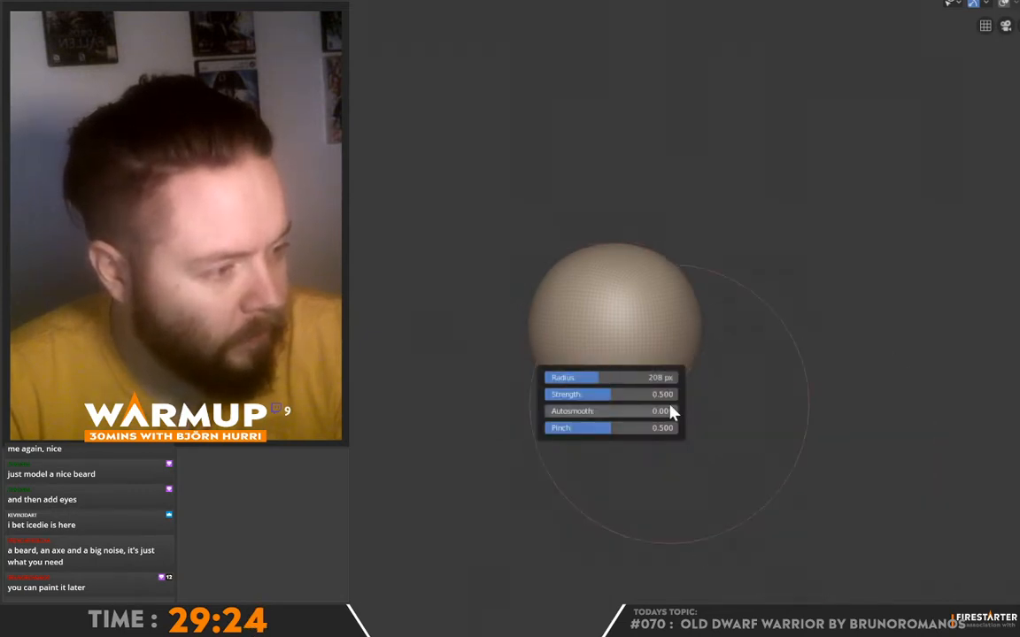
pyautogui.click(630, 382)
pyautogui.click(695, 386)
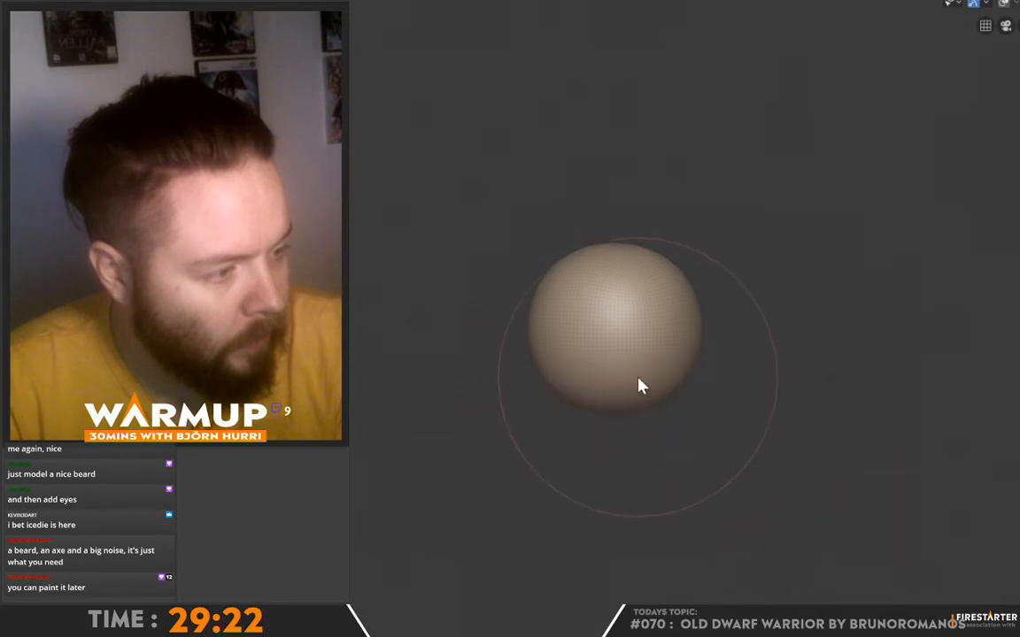
pyautogui.rightClick(620, 366)
# - Pull the lower front of the sphere outward and downward to block out a protruding jaw
pyautogui.moveTo(619, 375)
pyautogui.mouseDown()
pyautogui.moveTo(575, 367)
pyautogui.moveTo(585, 415)
pyautogui.moveTo(607, 414)
pyautogui.moveTo(603, 424)
pyautogui.mouseUp()
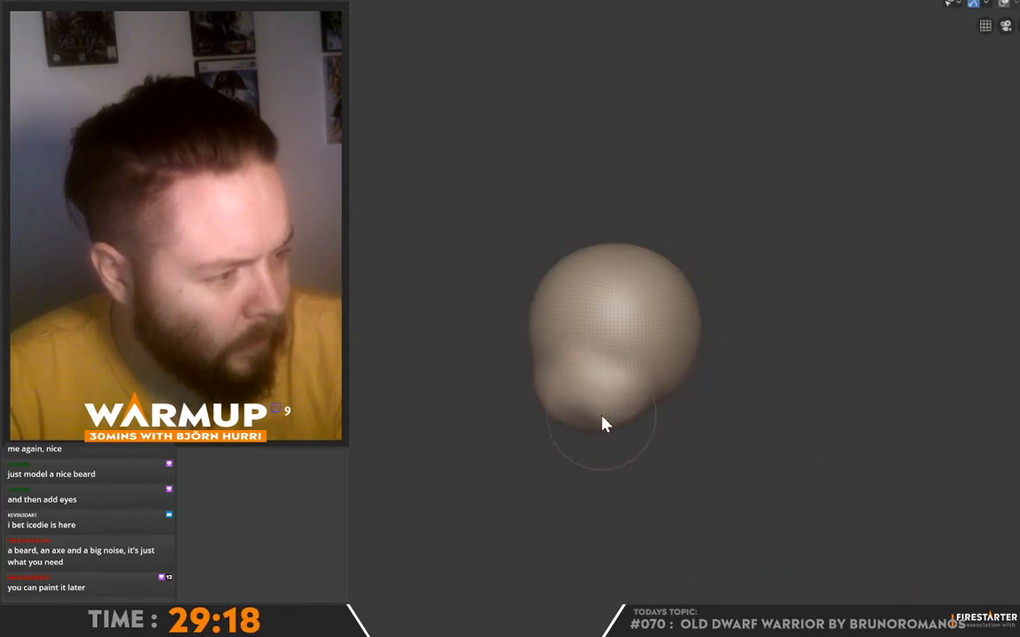
pyautogui.moveTo(642, 415); pyautogui.dragTo(608, 406, button='middle')
pyautogui.moveTo(608, 405); pyautogui.dragTo(575, 425)
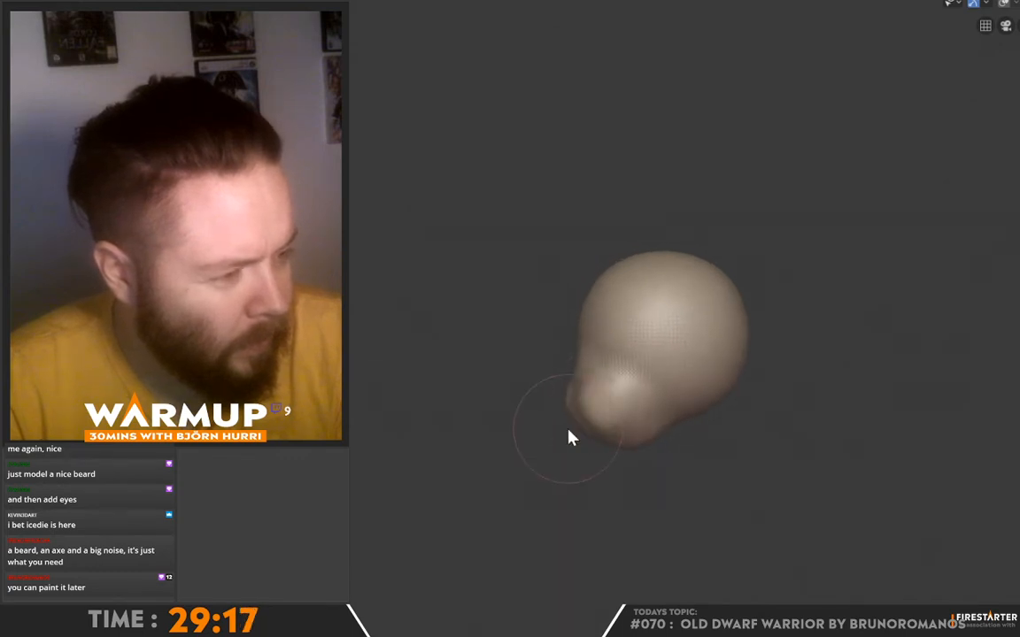
pyautogui.moveTo(569, 430); pyautogui.dragTo(726, 419, button='middle')
pyautogui.moveTo(646, 411); pyautogui.dragTo(571, 410, button='middle')
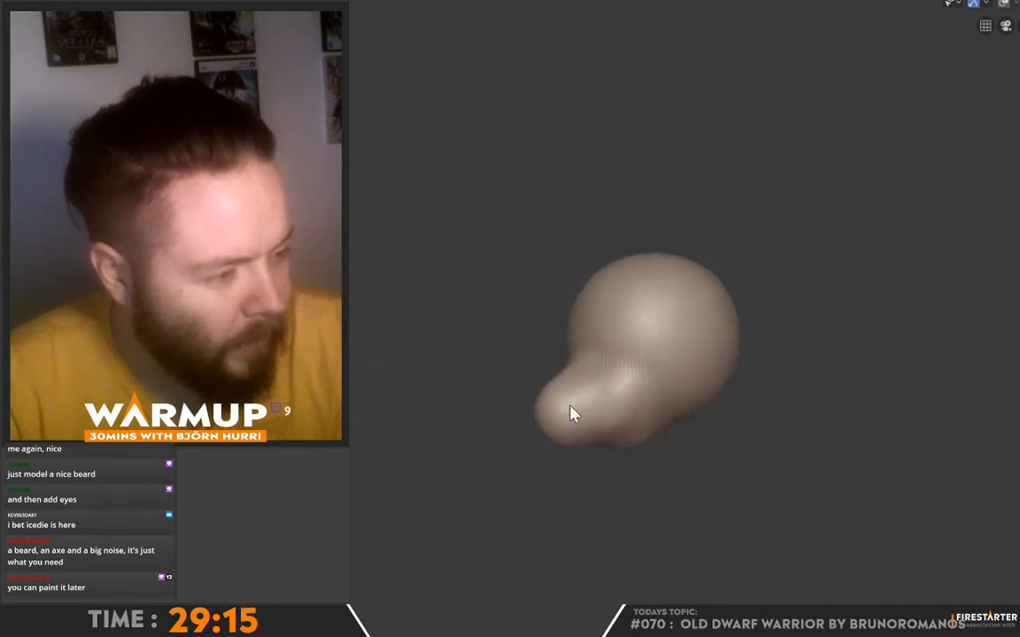
# - Shape the cheek area above the jaw and fill out the jaw's sides and underside
pyautogui.moveTo(664, 383); pyautogui.dragTo(713, 380, button='middle')
pyautogui.moveTo(630, 348); pyautogui.dragTo(646, 409)
pyautogui.moveTo(653, 418)
pyautogui.mouseDown(button='middle')
pyautogui.moveTo(623, 406)
pyautogui.moveTo(660, 401)
pyautogui.moveTo(636, 404)
pyautogui.mouseUp(button='middle')
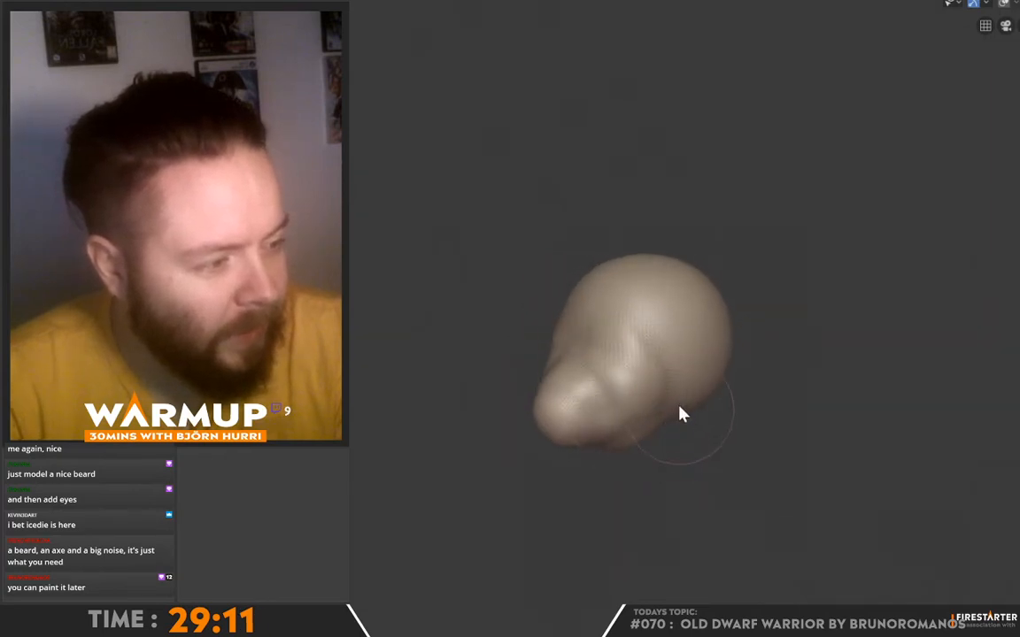
pyautogui.moveTo(641, 423); pyautogui.dragTo(564, 441)
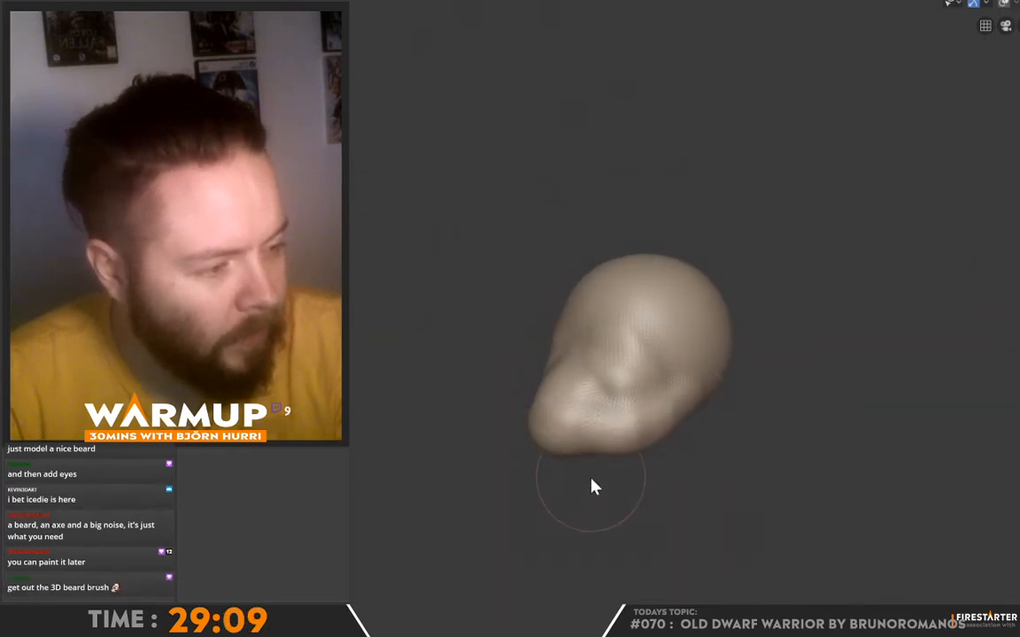
# - Pull out a bulbous nose in the middle of the face and shape the brow and chin around it
pyautogui.moveTo(593, 487); pyautogui.dragTo(710, 449, button='middle')
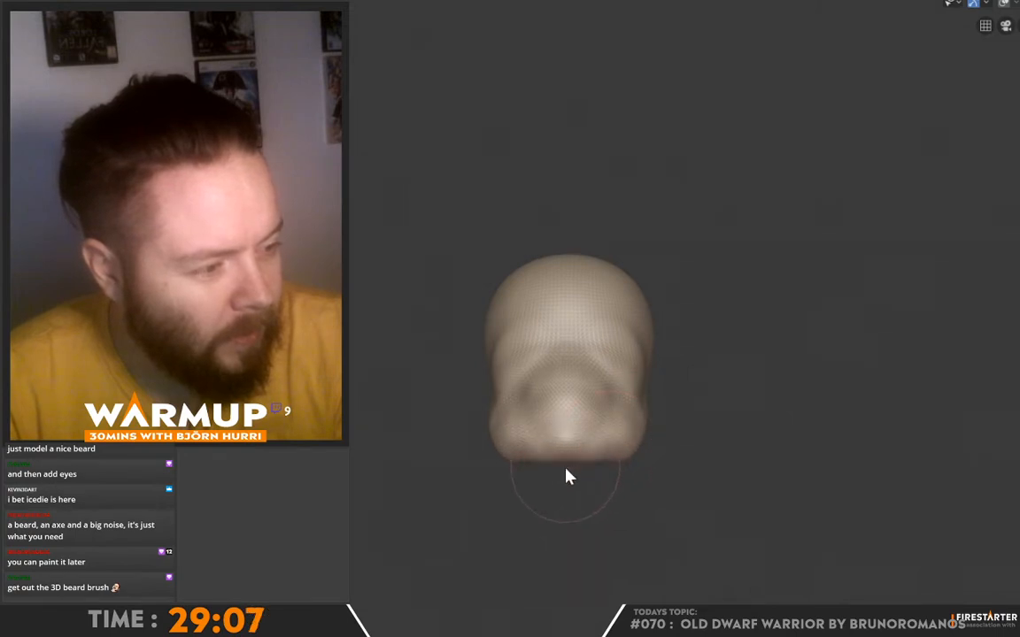
pyautogui.moveTo(581, 484)
pyautogui.mouseDown(button='middle')
pyautogui.moveTo(644, 449)
pyautogui.moveTo(653, 460)
pyautogui.moveTo(592, 454)
pyautogui.mouseUp(button='middle')
pyautogui.moveTo(576, 500)
pyautogui.mouseDown(button='middle')
pyautogui.moveTo(793, 433)
pyautogui.moveTo(566, 357)
pyautogui.moveTo(569, 346)
pyautogui.moveTo(543, 338)
pyautogui.moveTo(685, 355)
pyautogui.moveTo(581, 354)
pyautogui.moveTo(605, 280)
pyautogui.mouseUp(button='middle')
pyautogui.click(569, 352)
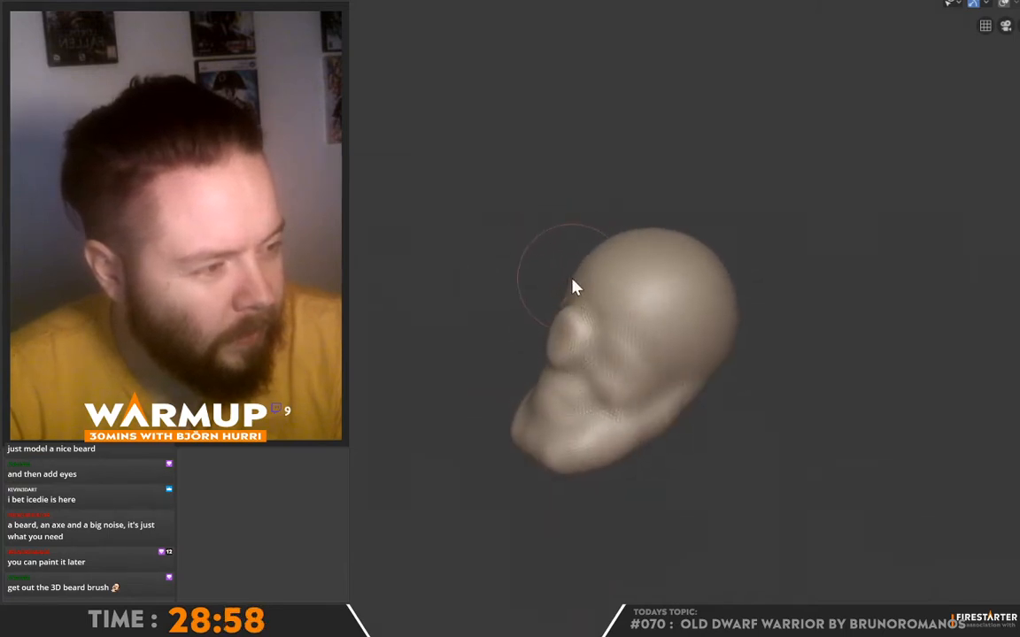
pyautogui.moveTo(761, 333)
pyautogui.mouseDown(button='middle')
pyautogui.moveTo(749, 298)
pyautogui.moveTo(830, 310)
pyautogui.mouseUp(button='middle')
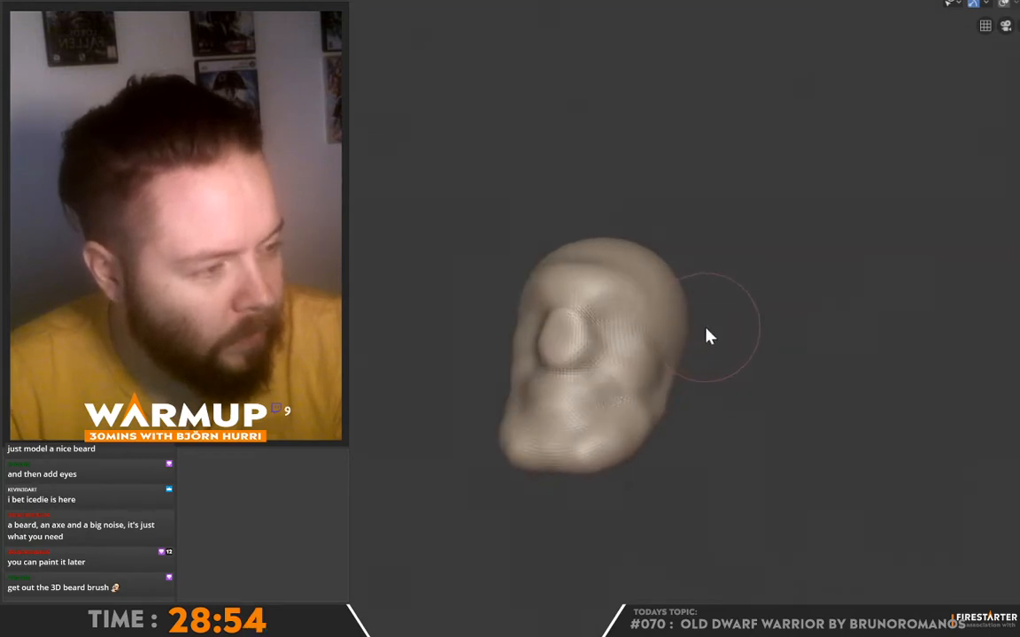
# - Form the ear mass on the side of the head and thicken the chin and jaw into a heavy, rounded roll
pyautogui.moveTo(708, 335)
pyautogui.mouseDown(button='middle')
pyautogui.moveTo(646, 359)
pyautogui.moveTo(776, 391)
pyautogui.moveTo(744, 391)
pyautogui.mouseUp(button='middle')
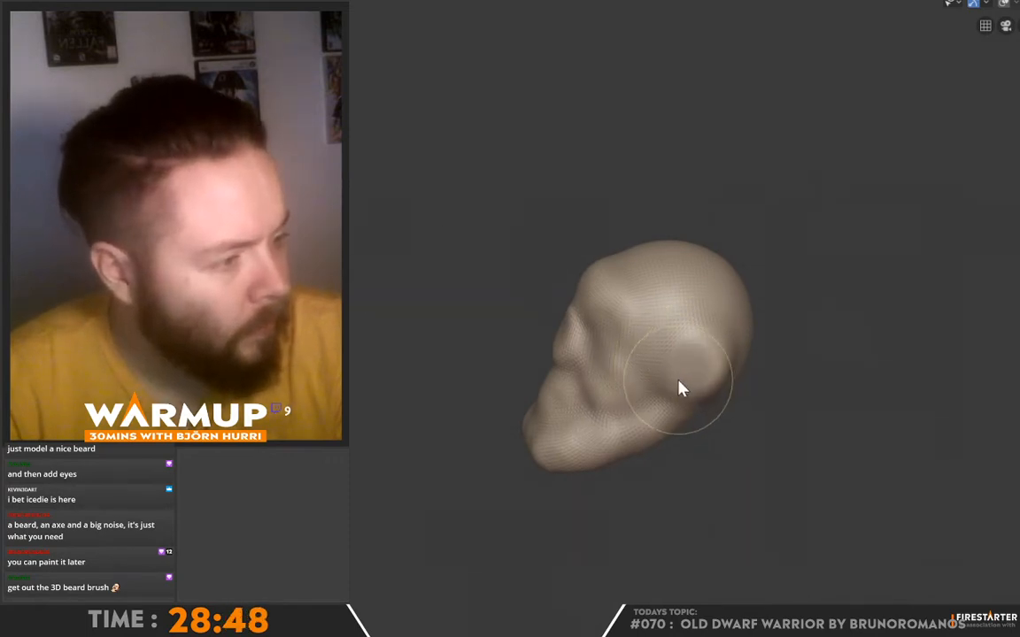
pyautogui.moveTo(673, 398)
pyautogui.mouseDown(button='middle')
pyautogui.moveTo(776, 360)
pyautogui.moveTo(712, 382)
pyautogui.moveTo(650, 363)
pyautogui.moveTo(682, 383)
pyautogui.moveTo(553, 420)
pyautogui.mouseUp(button='middle')
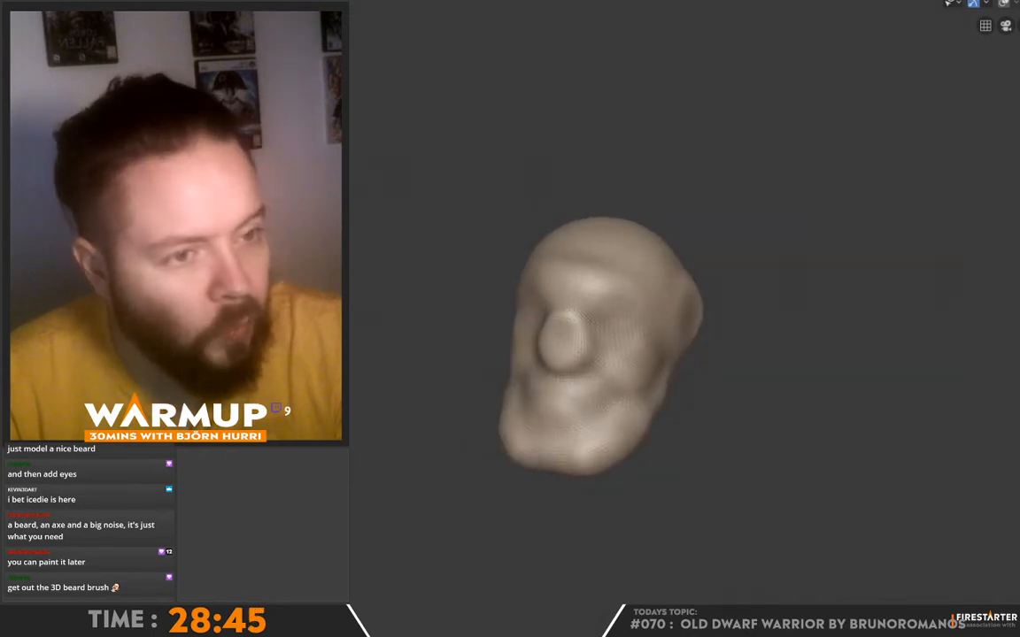
pyautogui.moveTo(553, 419)
pyautogui.mouseDown()
pyautogui.moveTo(660, 395)
pyautogui.moveTo(578, 465)
pyautogui.moveTo(590, 430)
pyautogui.moveTo(558, 464)
pyautogui.mouseUp()
pyautogui.moveTo(558, 465)
pyautogui.mouseDown(button='middle')
pyautogui.moveTo(628, 439)
pyautogui.moveTo(585, 433)
pyautogui.moveTo(649, 419)
pyautogui.mouseUp(button='middle')
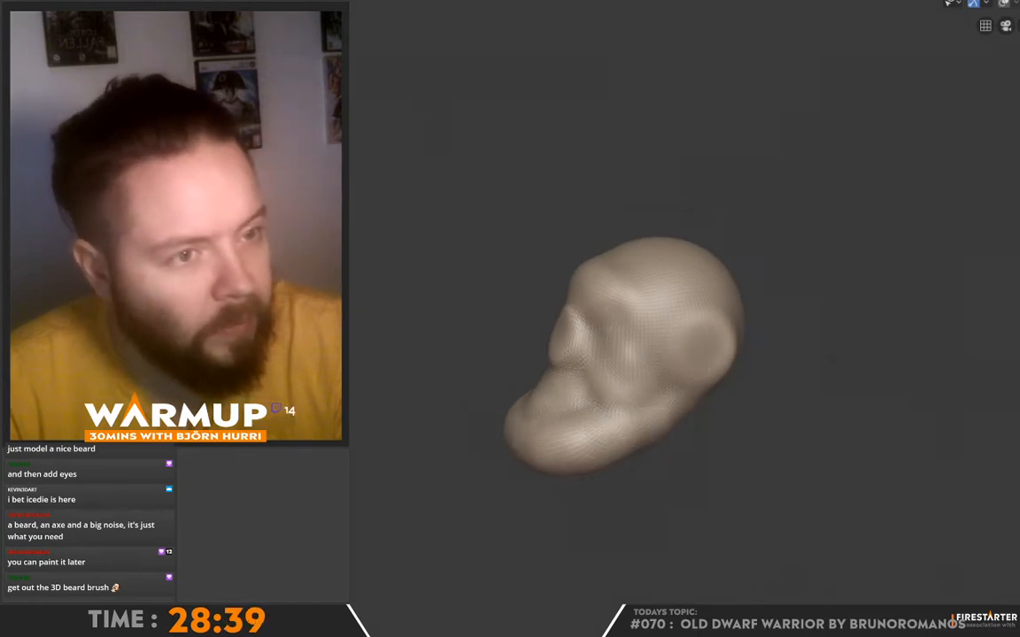
pyautogui.moveTo(624, 471)
pyautogui.mouseDown(button='middle')
pyautogui.moveTo(702, 343)
pyautogui.moveTo(646, 375)
pyautogui.moveTo(530, 405)
pyautogui.moveTo(751, 364)
pyautogui.moveTo(744, 461)
pyautogui.mouseUp(button='middle')
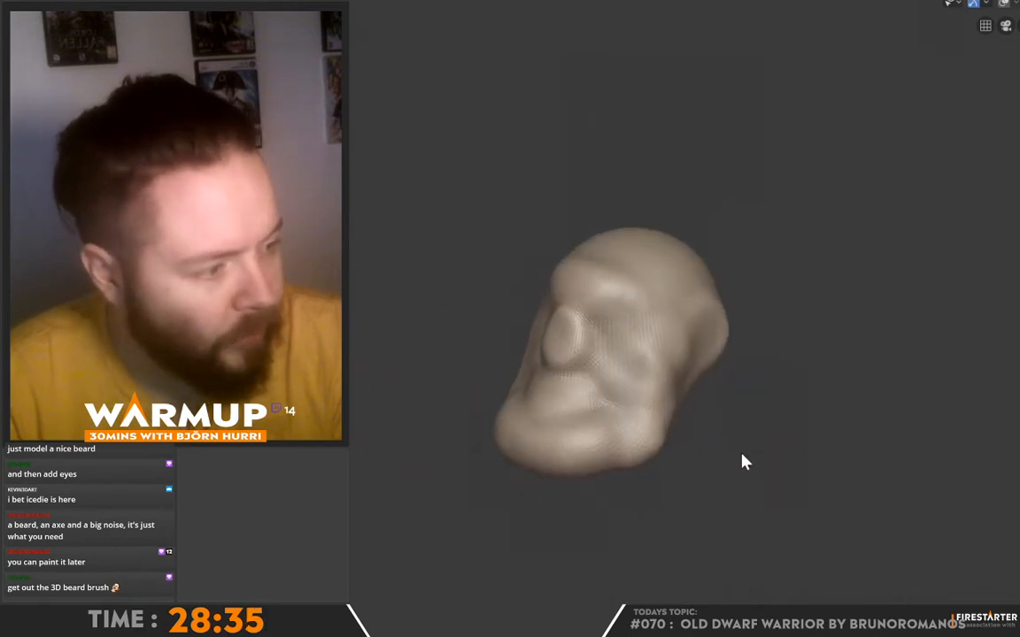
# - Pull a mirrored pair of long, tapering strands downward from the sides of the jaw
pyautogui.moveTo(512, 398); pyautogui.dragTo(650, 459, button='middle')
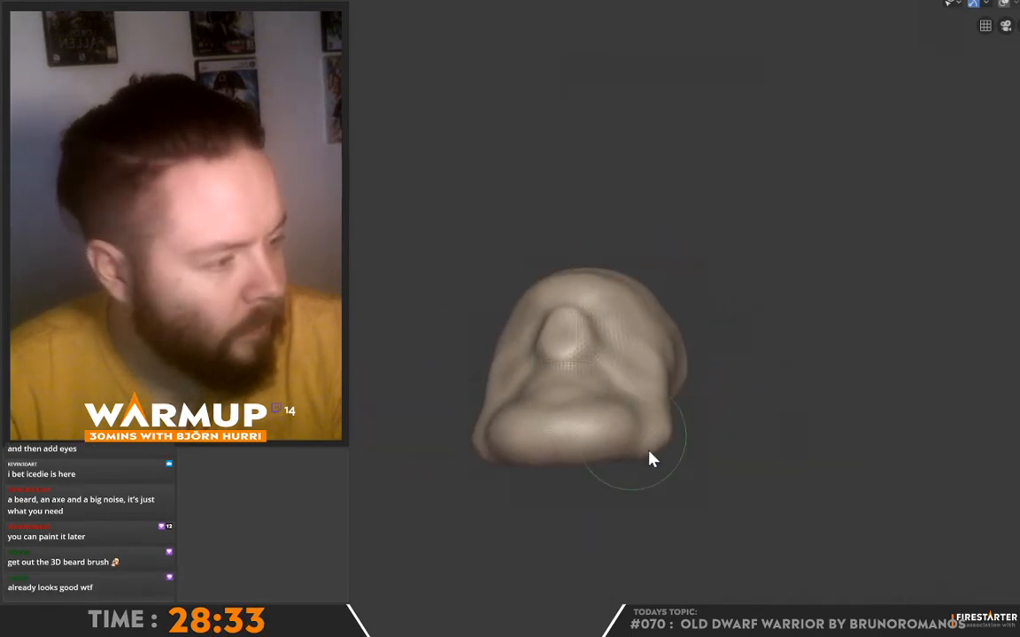
pyautogui.moveTo(661, 441); pyautogui.dragTo(662, 481)
pyautogui.hotkey('ctrl', 'z')
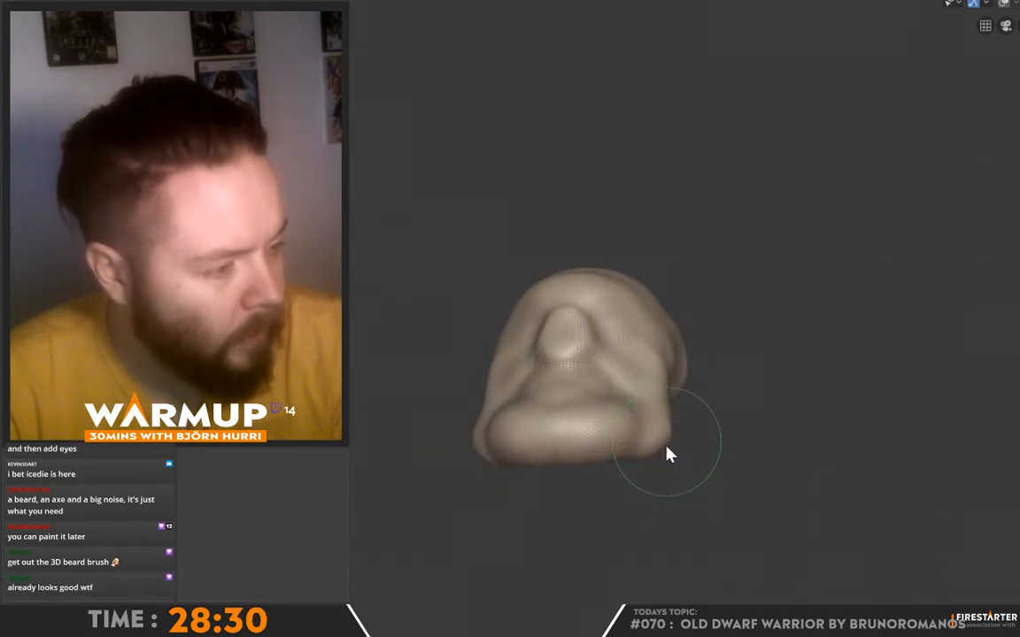
pyautogui.moveTo(673, 485); pyautogui.dragTo(585, 443, button='middle')
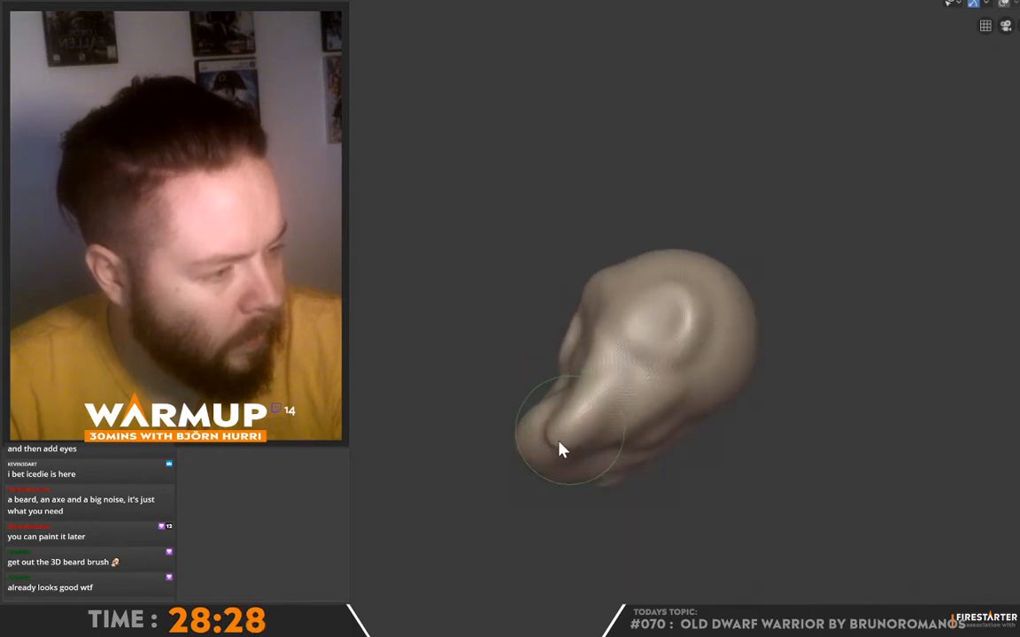
pyautogui.moveTo(560, 450); pyautogui.dragTo(530, 517)
pyautogui.moveTo(523, 537)
pyautogui.mouseDown(button='middle')
pyautogui.moveTo(713, 578)
pyautogui.moveTo(602, 534)
pyautogui.mouseUp(button='middle')
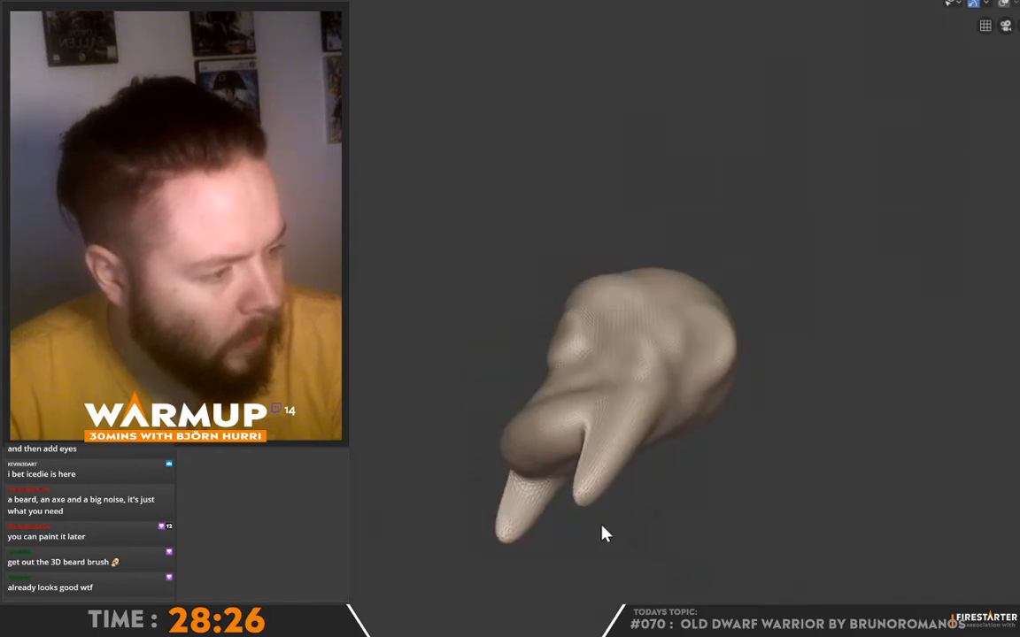
# - Stretch the mirrored pair of jaw strands further downward into long, narrow prongs
pyautogui.moveTo(587, 512); pyautogui.dragTo(551, 577)
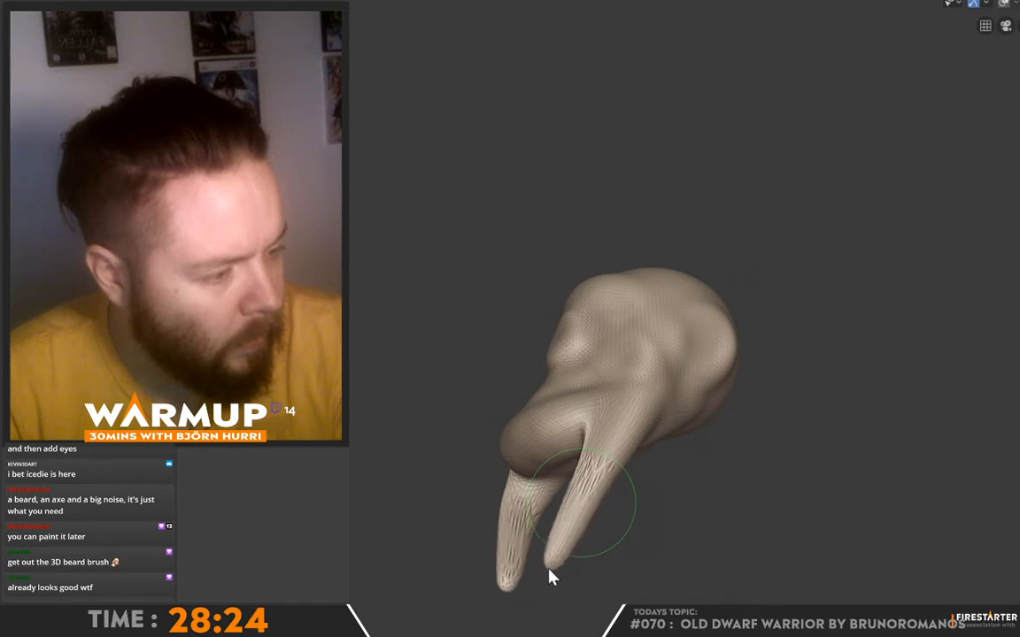
pyautogui.moveTo(551, 577)
pyautogui.mouseDown(button='middle')
pyautogui.moveTo(582, 569)
pyautogui.moveTo(704, 584)
pyautogui.moveTo(604, 587)
pyautogui.moveTo(646, 517)
pyautogui.mouseUp(button='middle')
pyautogui.moveTo(639, 528); pyautogui.dragTo(644, 600)
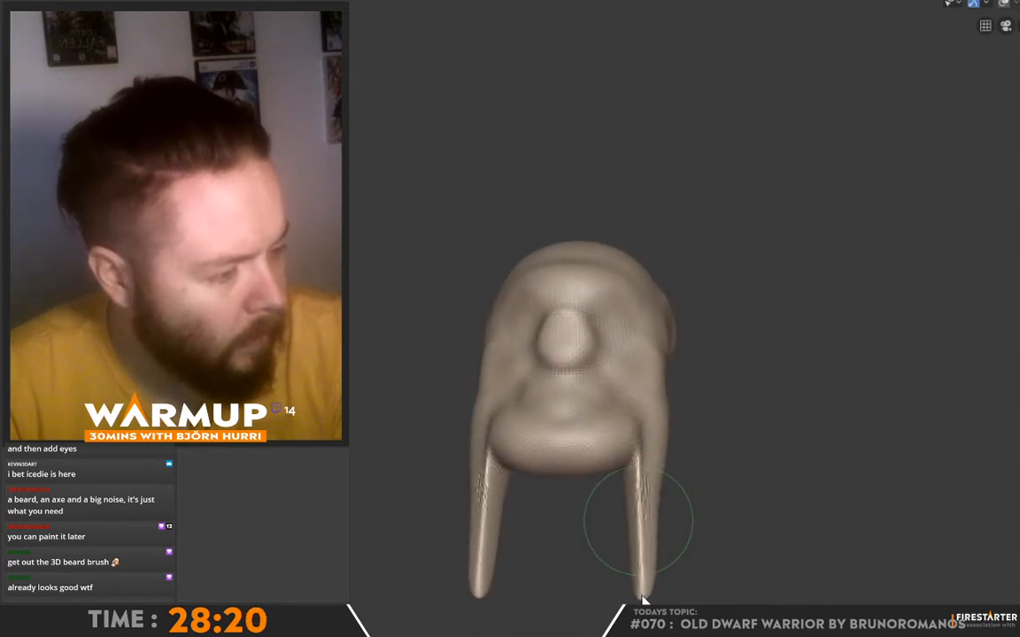
pyautogui.moveTo(712, 530)
pyautogui.mouseDown(button='middle')
pyautogui.moveTo(601, 546)
pyautogui.moveTo(573, 401)
pyautogui.mouseUp(button='middle')
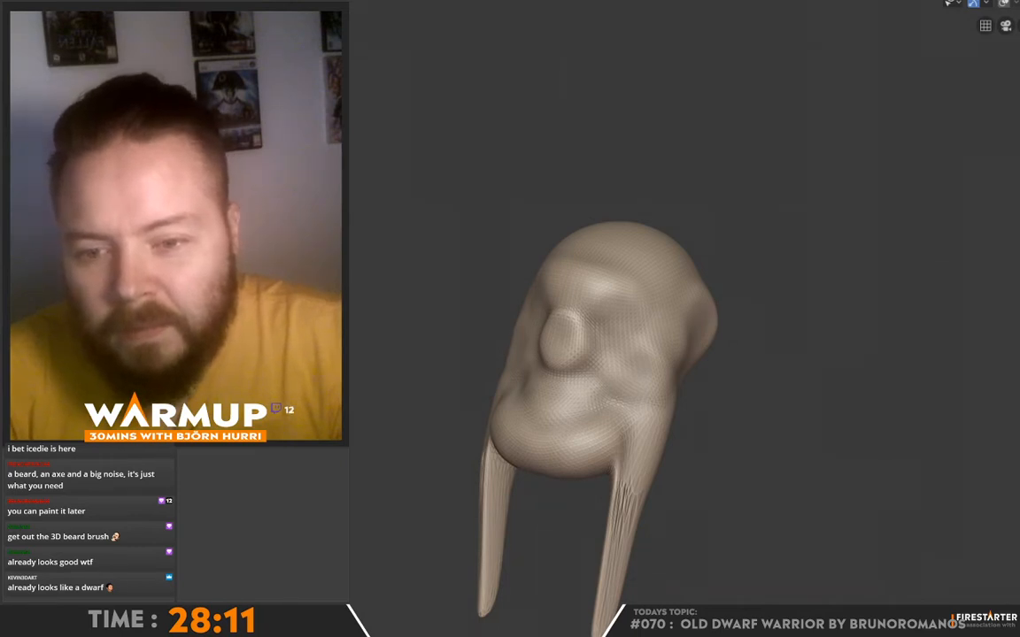
# - Thicken the two jaw strands into full, rounded beard locks and draw their ends into curved points
pyautogui.moveTo(425, 251)
pyautogui.mouseDown(button='middle')
pyautogui.moveTo(466, 334)
pyautogui.moveTo(753, 299)
pyautogui.moveTo(503, 307)
pyautogui.moveTo(489, 266)
pyautogui.moveTo(629, 427)
pyautogui.mouseUp(button='middle')
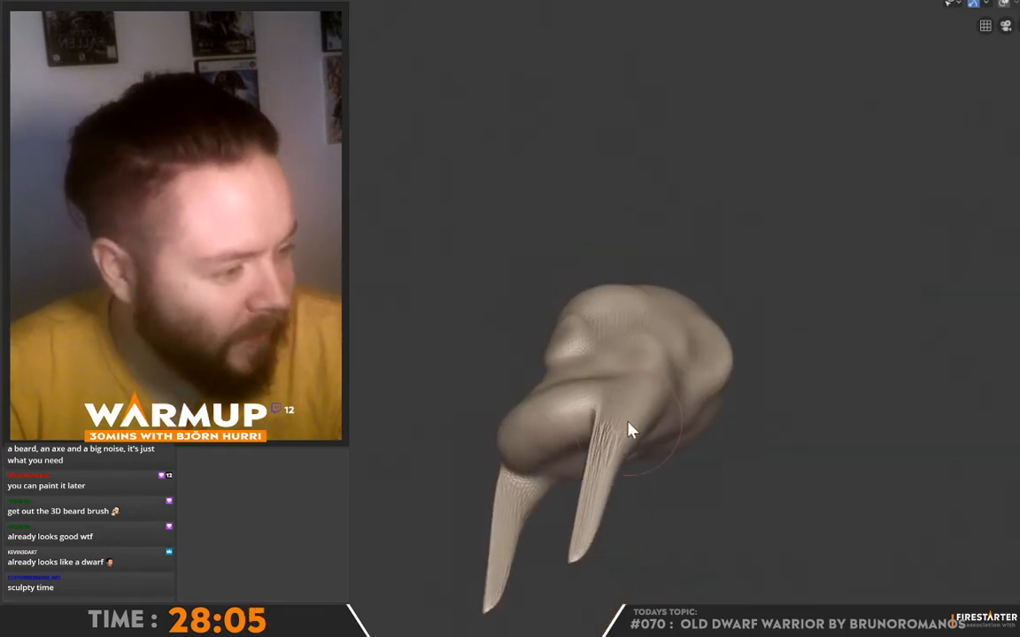
pyautogui.moveTo(591, 501); pyautogui.dragTo(582, 536)
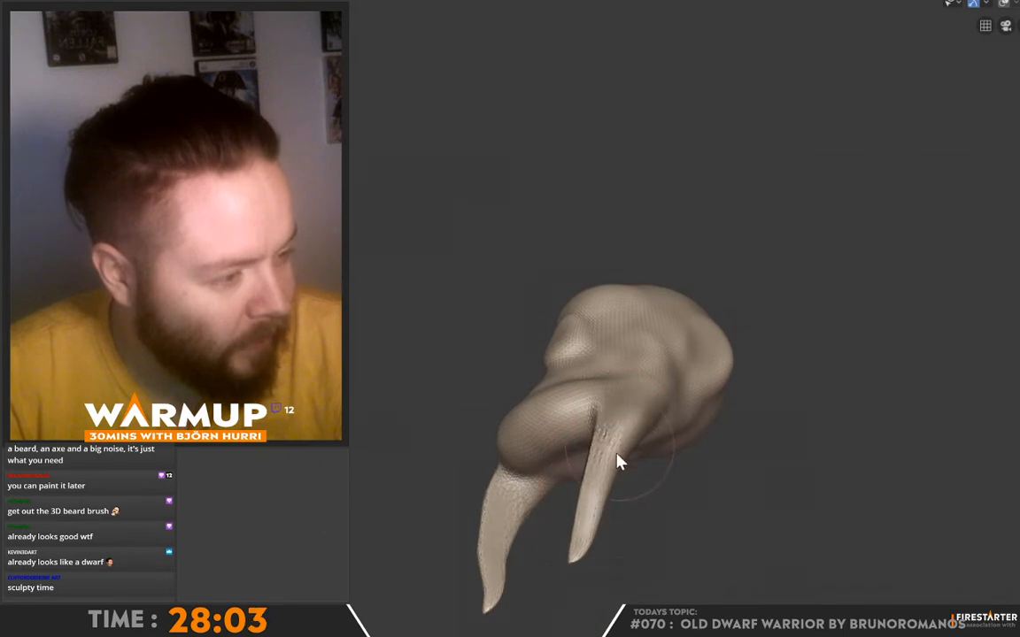
pyautogui.moveTo(617, 454); pyautogui.dragTo(577, 542)
pyautogui.moveTo(577, 546)
pyautogui.mouseDown(button='middle')
pyautogui.moveTo(697, 478)
pyautogui.moveTo(740, 493)
pyautogui.moveTo(651, 506)
pyautogui.mouseUp(button='middle')
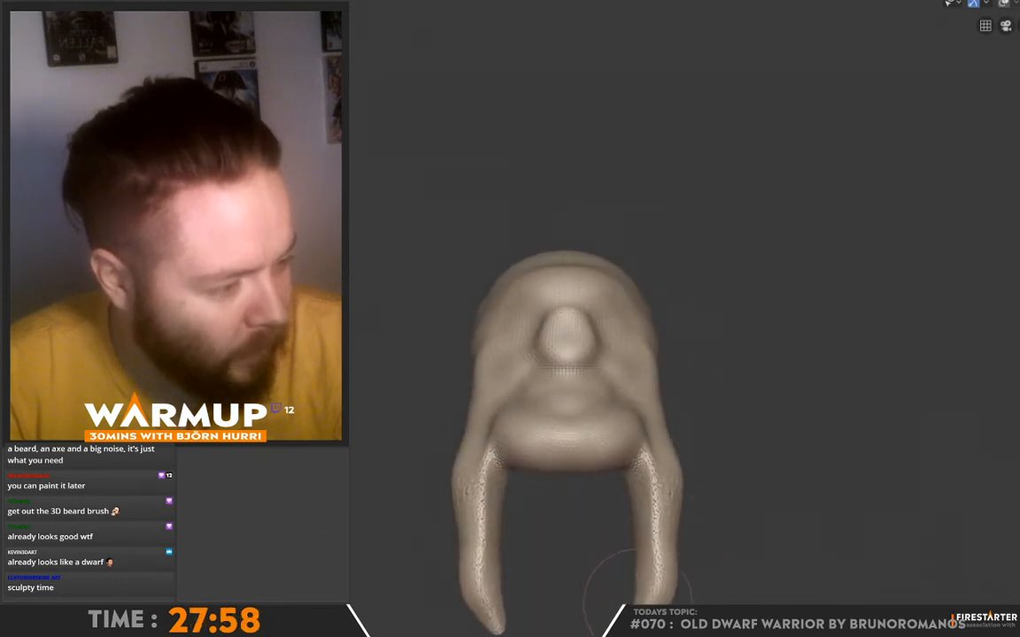
pyautogui.moveTo(659, 569)
pyautogui.mouseDown(button='middle')
pyautogui.moveTo(625, 565)
pyautogui.moveTo(615, 485)
pyautogui.mouseUp(button='middle')
pyautogui.moveTo(576, 565); pyautogui.dragTo(539, 474, button='middle')
pyautogui.moveTo(500, 572); pyautogui.dragTo(503, 624)
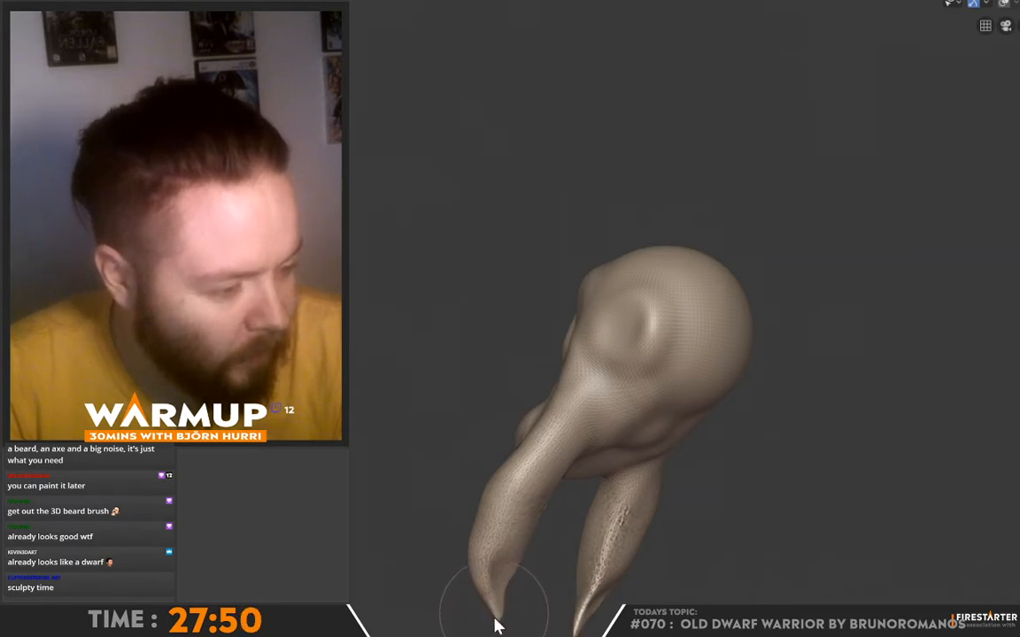
pyautogui.moveTo(506, 562)
pyautogui.mouseDown(button='middle')
pyautogui.moveTo(633, 510)
pyautogui.moveTo(672, 477)
pyautogui.mouseUp(button='middle')
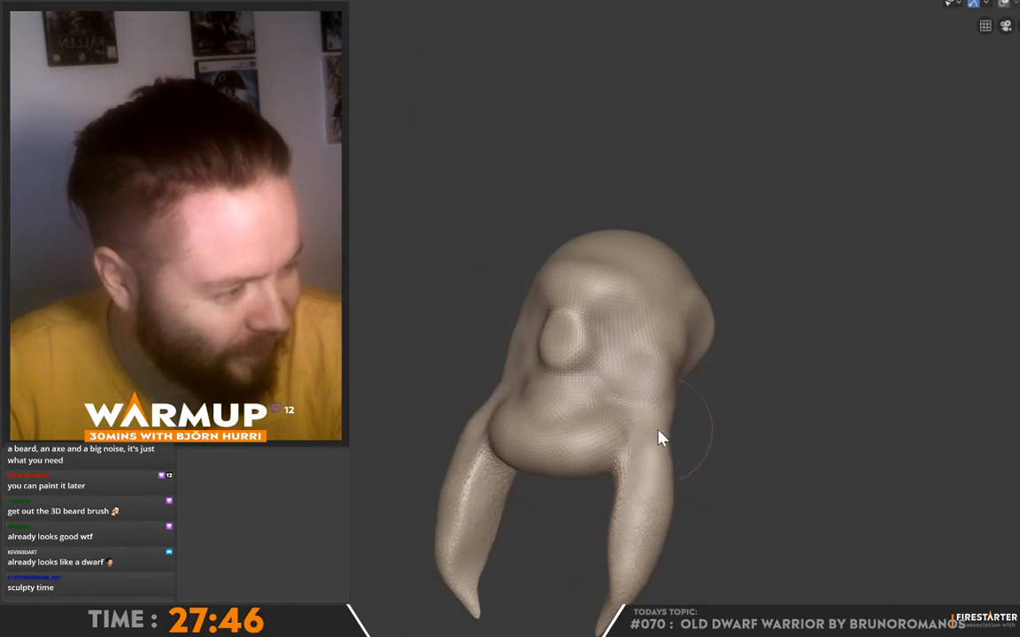
# - Build out the ear area and the back of the skull and blend the beard locks into the cheeks
pyautogui.moveTo(741, 416); pyautogui.dragTo(665, 413, button='middle')
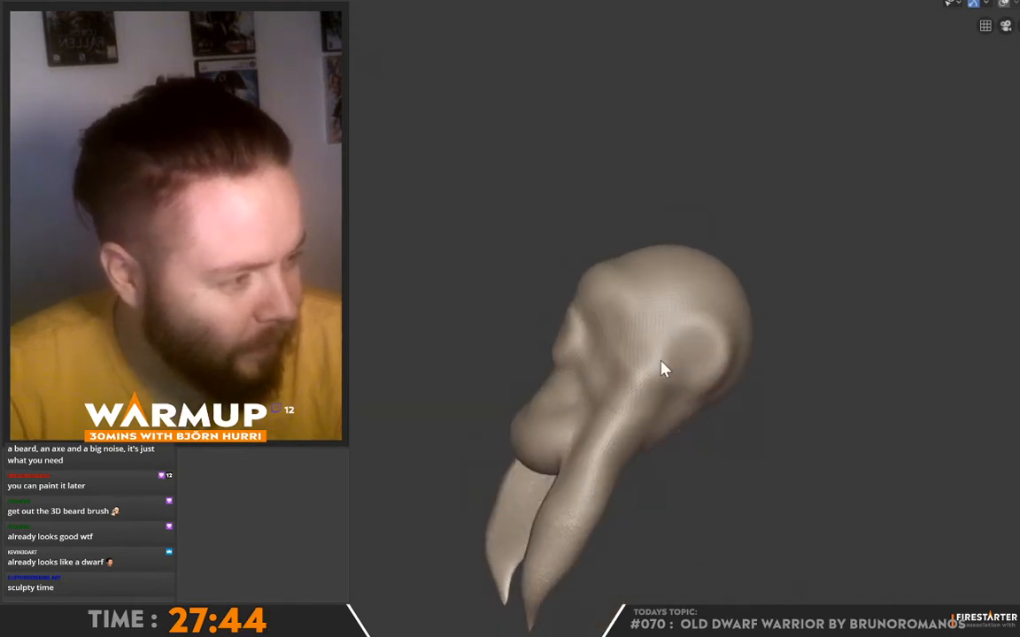
pyautogui.moveTo(662, 369)
pyautogui.mouseDown(button='middle')
pyautogui.moveTo(713, 346)
pyautogui.moveTo(671, 419)
pyautogui.mouseUp(button='middle')
pyautogui.moveTo(734, 342); pyautogui.dragTo(696, 369, button='middle')
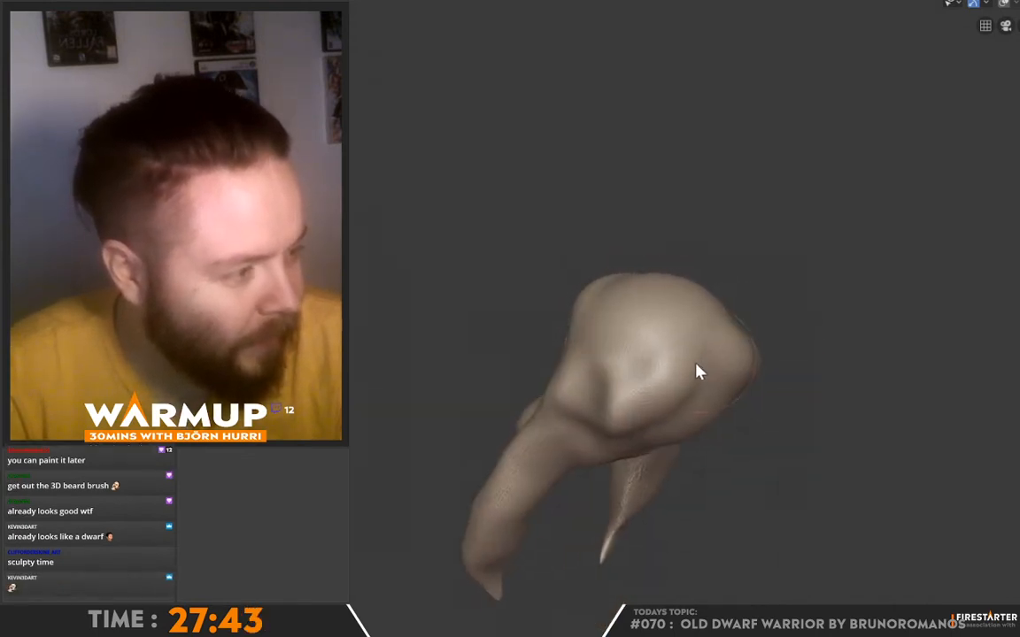
pyautogui.moveTo(695, 432)
pyautogui.mouseDown(button='middle')
pyautogui.moveTo(624, 358)
pyautogui.moveTo(719, 363)
pyautogui.moveTo(692, 343)
pyautogui.mouseUp(button='middle')
pyautogui.moveTo(754, 368)
pyautogui.mouseDown(button='middle')
pyautogui.moveTo(722, 391)
pyautogui.moveTo(646, 410)
pyautogui.moveTo(788, 409)
pyautogui.mouseUp(button='middle')
pyautogui.moveTo(695, 454); pyautogui.dragTo(740, 432, button='middle')
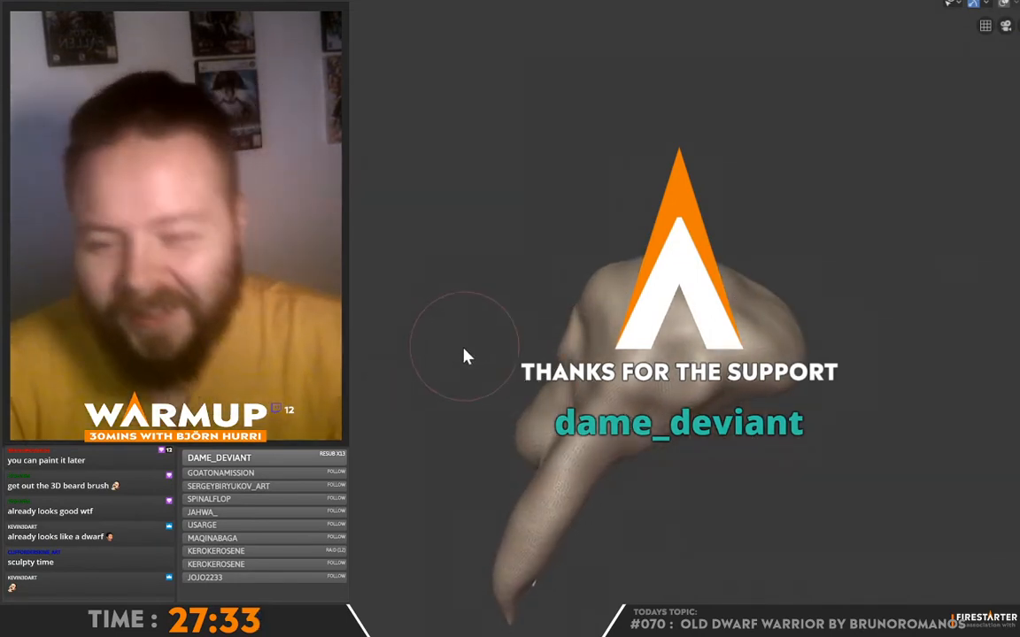
pyautogui.moveTo(625, 310)
pyautogui.mouseDown(button='middle')
pyautogui.moveTo(676, 392)
pyautogui.moveTo(685, 353)
pyautogui.moveTo(735, 359)
pyautogui.moveTo(732, 343)
pyautogui.moveTo(858, 359)
pyautogui.moveTo(598, 350)
pyautogui.moveTo(625, 348)
pyautogui.moveTo(550, 357)
pyautogui.moveTo(610, 342)
pyautogui.moveTo(719, 372)
pyautogui.moveTo(826, 346)
pyautogui.moveTo(728, 362)
pyautogui.moveTo(553, 351)
pyautogui.moveTo(725, 330)
pyautogui.moveTo(817, 370)
pyautogui.moveTo(799, 346)
pyautogui.moveTo(579, 407)
pyautogui.moveTo(526, 407)
pyautogui.moveTo(596, 423)
pyautogui.moveTo(810, 414)
pyautogui.moveTo(685, 416)
pyautogui.mouseUp(button='middle')
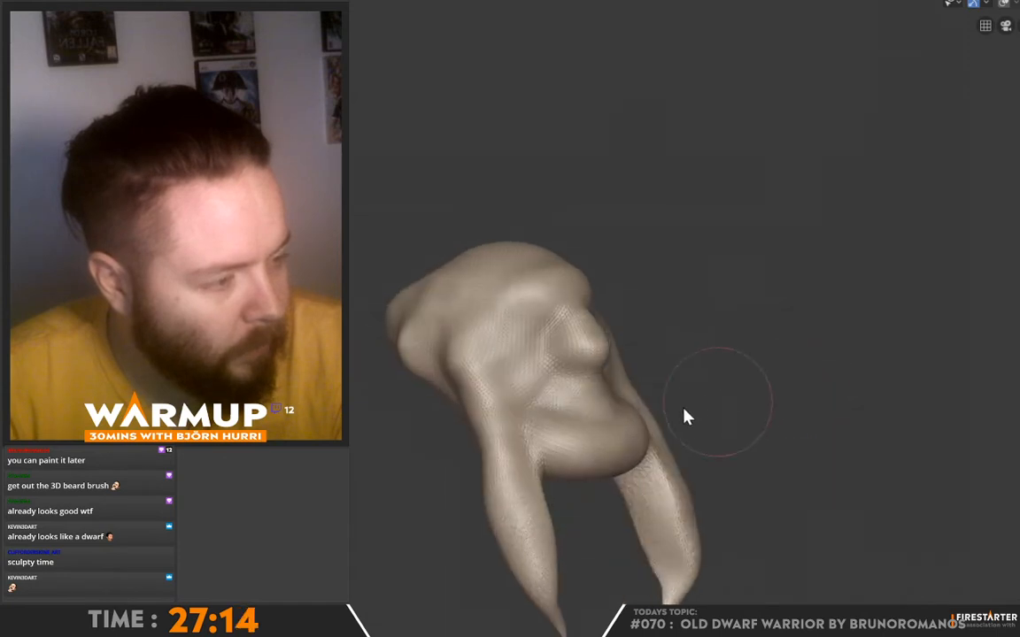
pyautogui.moveTo(603, 423)
pyautogui.mouseDown(button='middle')
pyautogui.moveTo(675, 412)
pyautogui.moveTo(571, 411)
pyautogui.moveTo(605, 401)
pyautogui.moveTo(807, 421)
pyautogui.moveTo(768, 395)
pyautogui.mouseUp(button='middle')
# - Reduce the brush radius to about 31 px and build up a mirrored, drooping moustache between nose and chin
pyautogui.rightClick(624, 371)
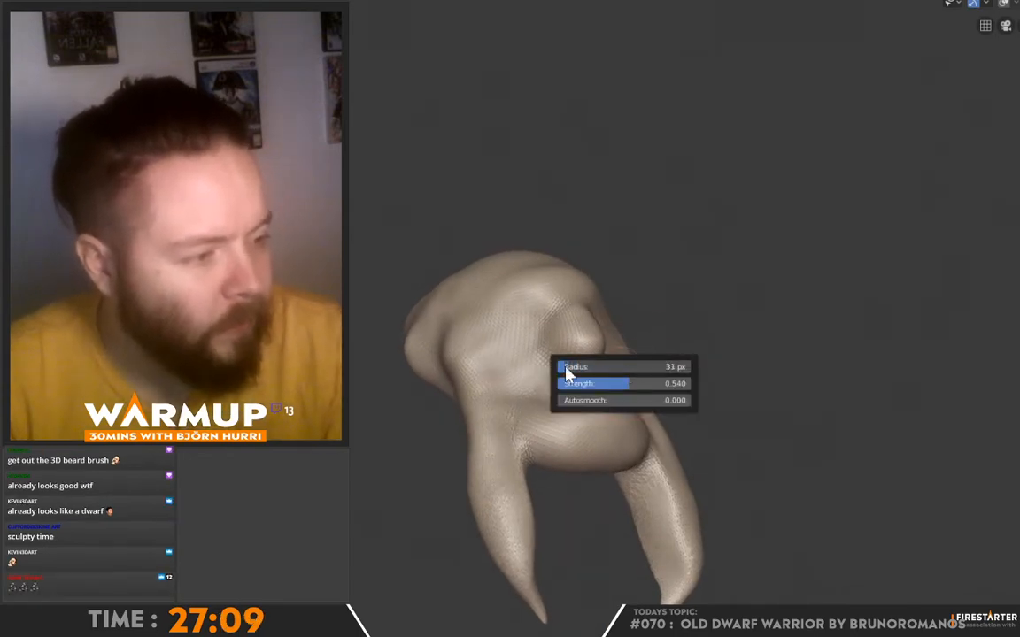
pyautogui.moveTo(808, 427)
pyautogui.mouseDown(button='middle')
pyautogui.moveTo(792, 423)
pyautogui.moveTo(746, 452)
pyautogui.moveTo(656, 464)
pyautogui.moveTo(534, 460)
pyautogui.moveTo(601, 391)
pyautogui.moveTo(796, 446)
pyautogui.mouseUp(button='middle')
pyautogui.scroll(3, 608, 421)
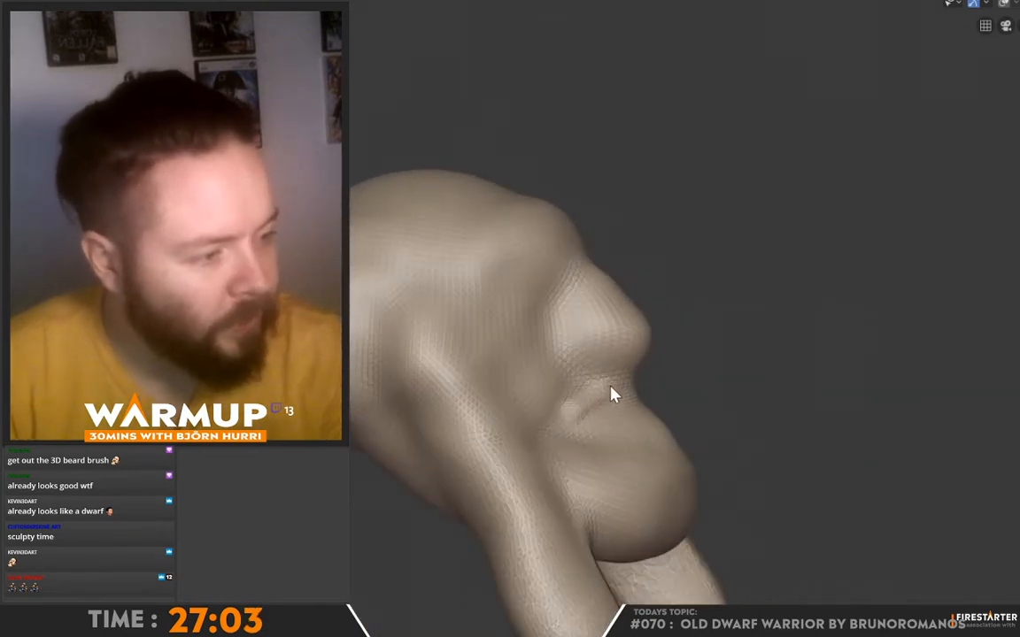
pyautogui.moveTo(585, 414); pyautogui.dragTo(662, 391, button='middle')
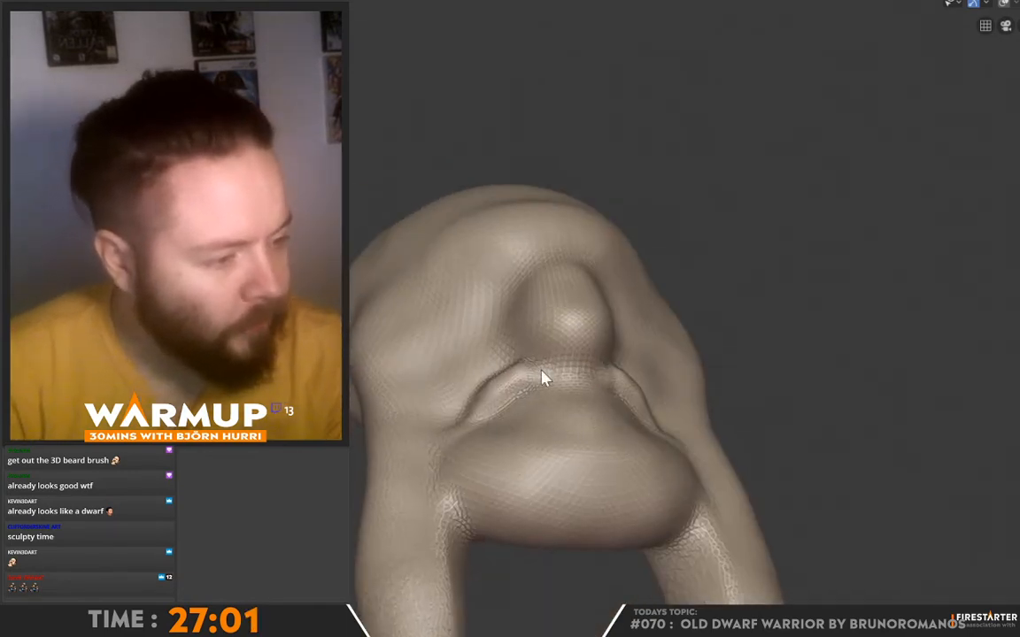
pyautogui.moveTo(542, 372)
pyautogui.mouseDown()
pyautogui.moveTo(478, 426)
pyautogui.moveTo(475, 398)
pyautogui.moveTo(472, 417)
pyautogui.mouseUp()
pyautogui.moveTo(474, 426)
pyautogui.mouseDown(button='middle')
pyautogui.moveTo(642, 437)
pyautogui.moveTo(601, 432)
pyautogui.mouseUp(button='middle')
pyautogui.moveTo(489, 428)
pyautogui.mouseDown()
pyautogui.moveTo(478, 460)
pyautogui.moveTo(546, 410)
pyautogui.mouseUp()
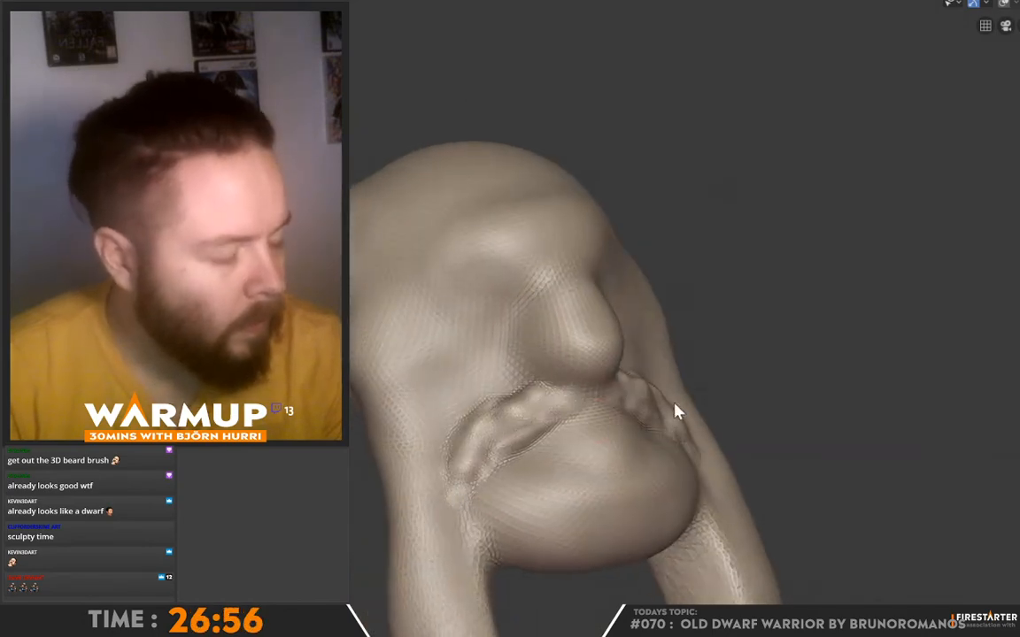
# - Smooth the lumpy moustache and refine it into two rounded rolls with a crisp lower edge
pyautogui.moveTo(677, 412); pyautogui.dragTo(546, 410, button='middle')
pyautogui.moveTo(470, 409)
pyautogui.keyDown('shift'); pyautogui.mouseDown()
pyautogui.moveTo(482, 416)
pyautogui.moveTo(539, 391)
pyautogui.moveTo(514, 391)
pyautogui.mouseUp(); pyautogui.keyUp('shift')
pyautogui.moveTo(552, 401); pyautogui.dragTo(626, 387, button='middle')
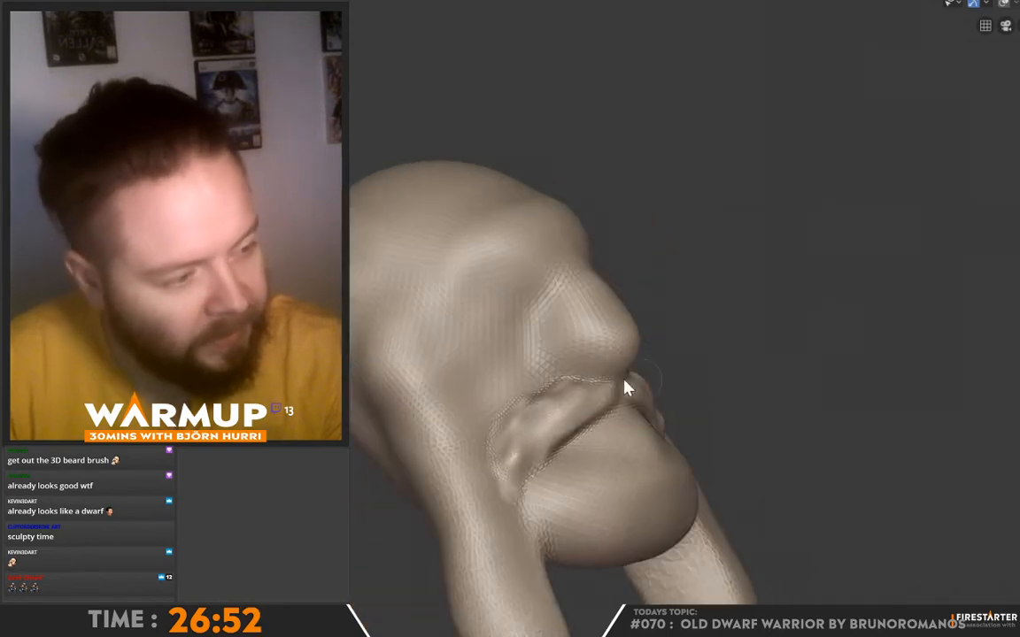
pyautogui.moveTo(521, 437); pyautogui.dragTo(530, 411, button='middle')
pyautogui.moveTo(569, 383); pyautogui.dragTo(594, 389, button='middle')
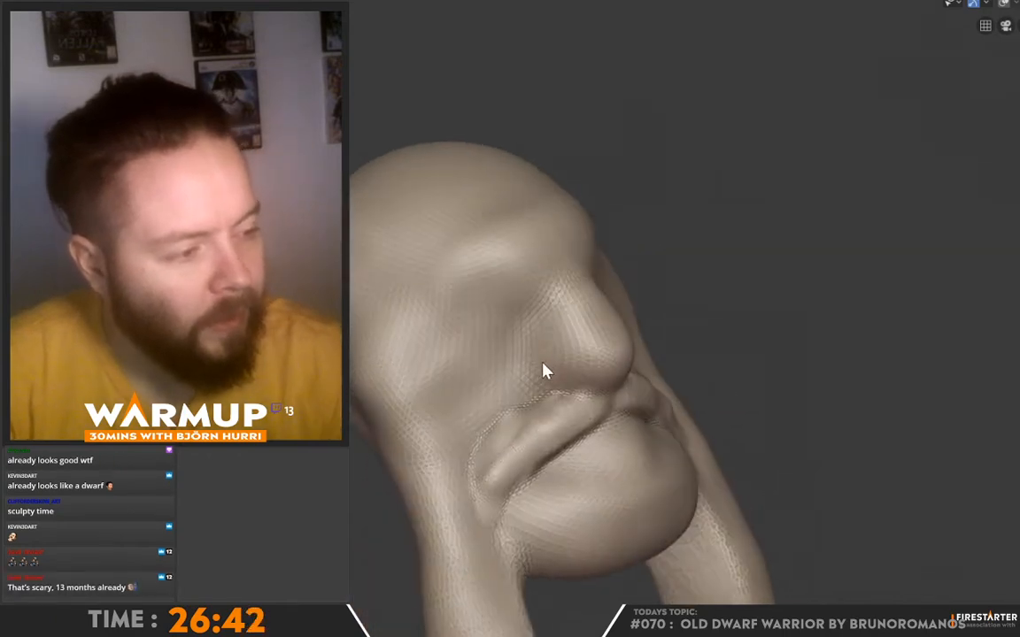
# - Add rounded nostril wings to the nose, carve the hollows above them and define the nose bridge
pyautogui.moveTo(563, 366); pyautogui.dragTo(582, 362)
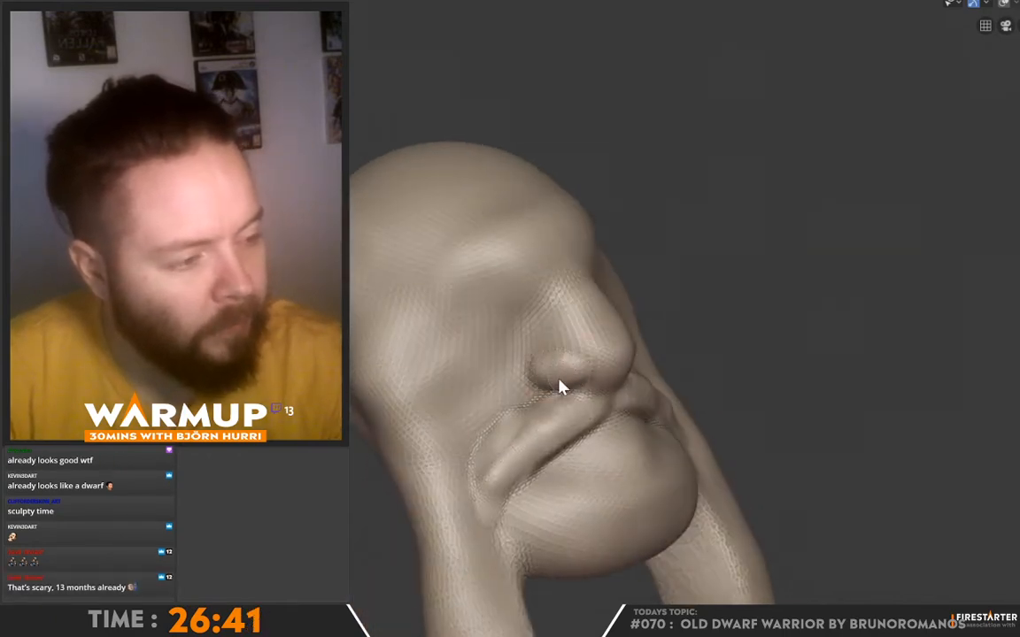
pyautogui.moveTo(559, 387)
pyautogui.mouseDown(button='middle')
pyautogui.moveTo(733, 358)
pyautogui.moveTo(764, 316)
pyautogui.moveTo(592, 437)
pyautogui.moveTo(644, 343)
pyautogui.moveTo(602, 498)
pyautogui.moveTo(681, 318)
pyautogui.moveTo(588, 493)
pyautogui.moveTo(640, 428)
pyautogui.moveTo(847, 417)
pyautogui.moveTo(668, 358)
pyautogui.moveTo(619, 395)
pyautogui.mouseUp(button='middle')
pyautogui.moveTo(546, 386)
pyautogui.mouseDown(button='middle')
pyautogui.moveTo(724, 332)
pyautogui.moveTo(546, 352)
pyautogui.mouseUp(button='middle')
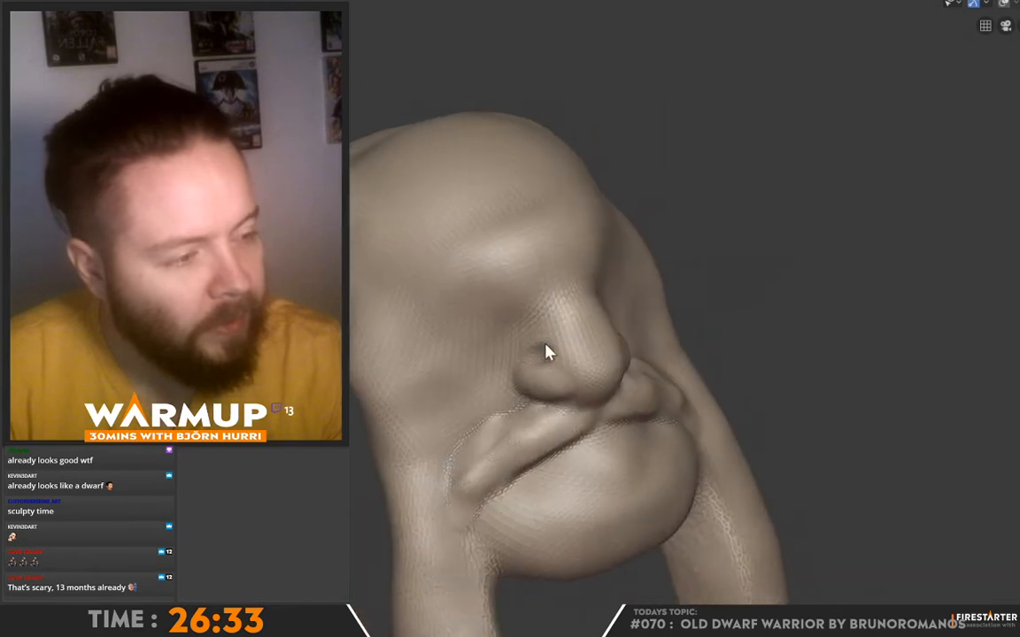
pyautogui.moveTo(537, 348); pyautogui.dragTo(549, 346)
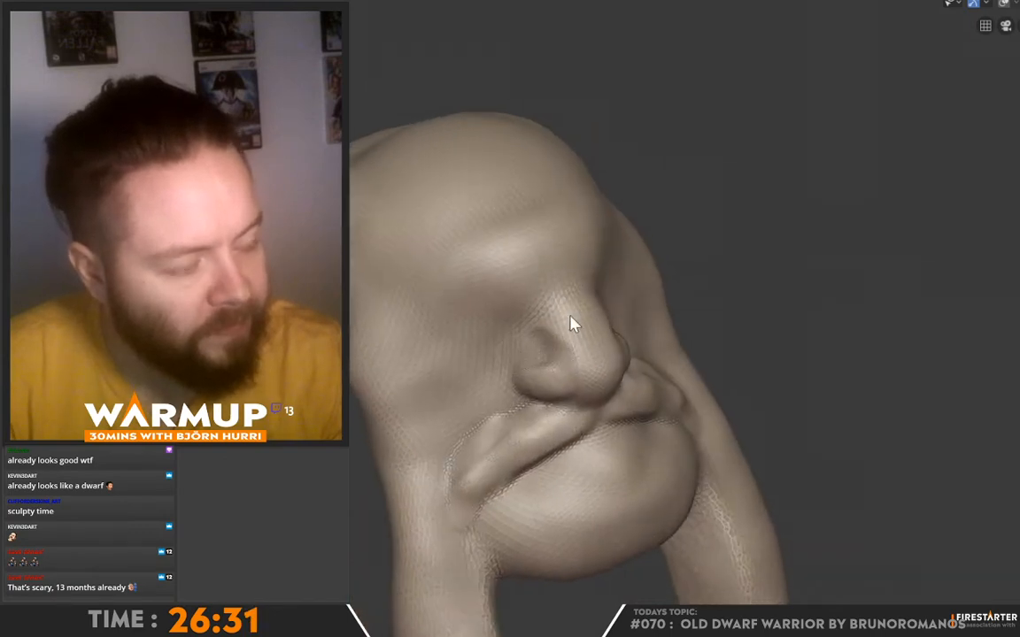
pyautogui.moveTo(571, 324)
pyautogui.mouseDown(button='middle')
pyautogui.moveTo(651, 335)
pyautogui.moveTo(626, 271)
pyautogui.moveTo(708, 346)
pyautogui.moveTo(565, 320)
pyautogui.moveTo(758, 278)
pyautogui.moveTo(648, 304)
pyautogui.moveTo(578, 287)
pyautogui.mouseUp(button='middle')
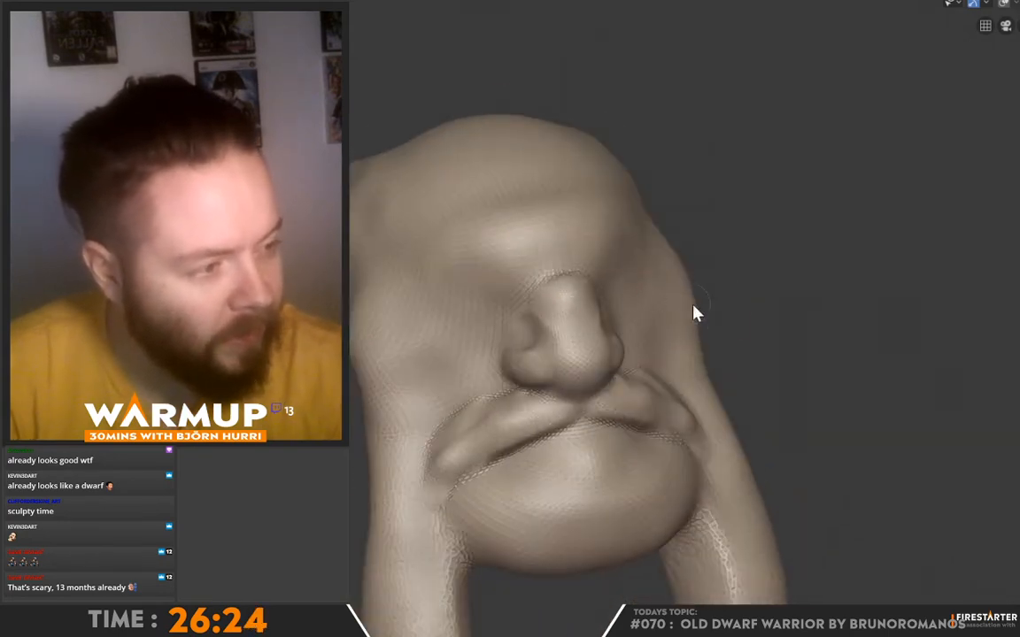
pyautogui.moveTo(694, 310)
pyautogui.mouseDown(button='middle')
pyautogui.moveTo(858, 285)
pyautogui.moveTo(697, 298)
pyautogui.mouseUp(button='middle')
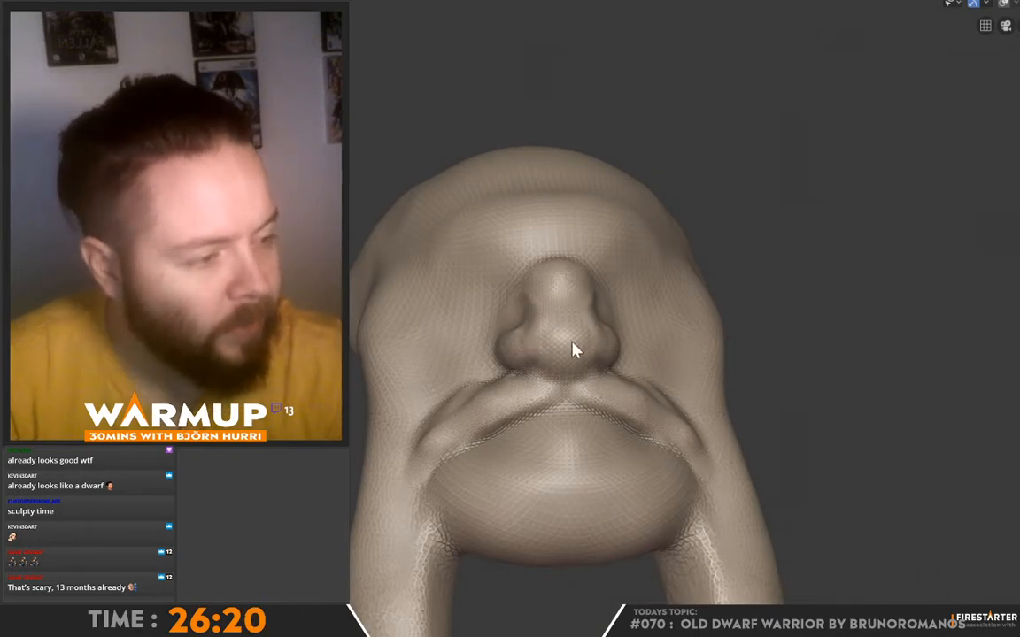
# - Carve a mirrored pair of nostril openings into the underside of the nose and shape the nose tip
pyautogui.moveTo(574, 348); pyautogui.dragTo(601, 311, button='middle')
pyautogui.moveTo(568, 329); pyautogui.dragTo(575, 315)
pyautogui.moveTo(609, 333); pyautogui.dragTo(630, 337, button='middle')
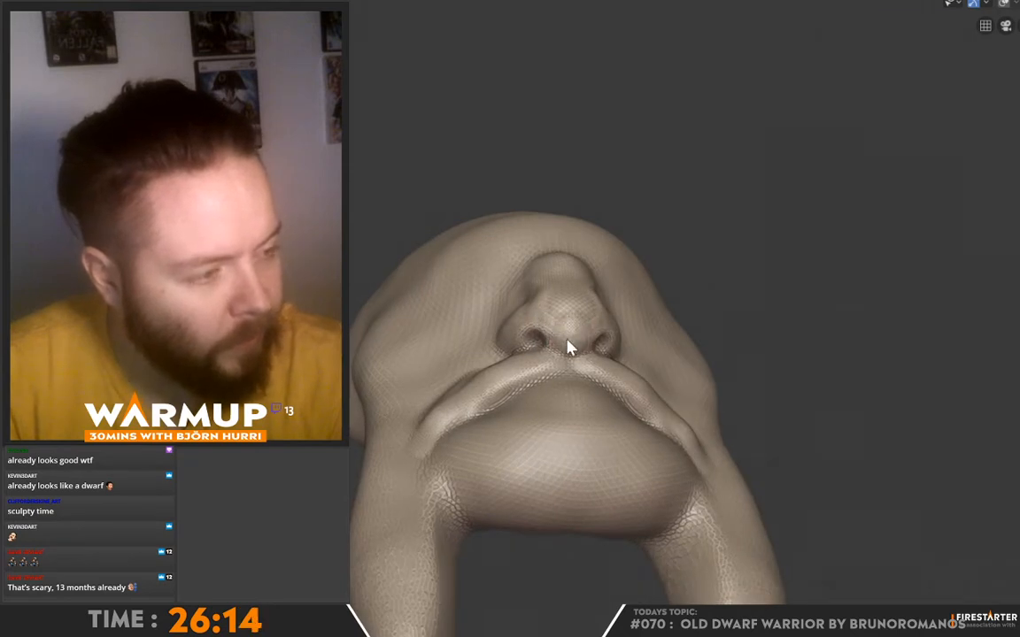
pyautogui.moveTo(569, 346)
pyautogui.mouseDown(button='middle')
pyautogui.moveTo(750, 348)
pyautogui.moveTo(570, 348)
pyautogui.mouseUp(button='middle')
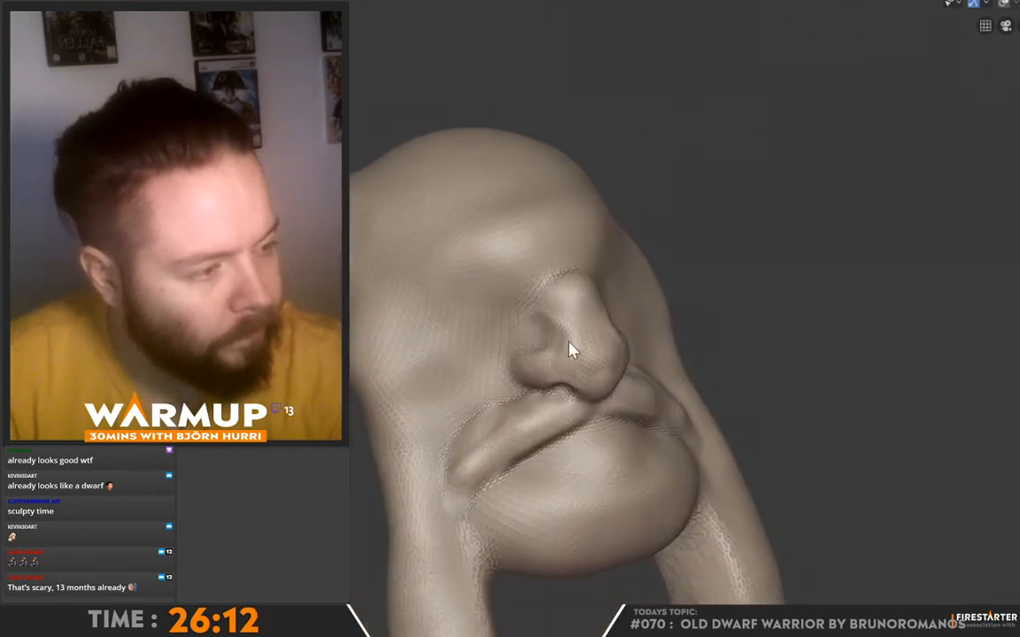
pyautogui.moveTo(717, 325)
pyautogui.mouseDown(button='middle')
pyautogui.moveTo(637, 319)
pyautogui.moveTo(753, 312)
pyautogui.mouseUp(button='middle')
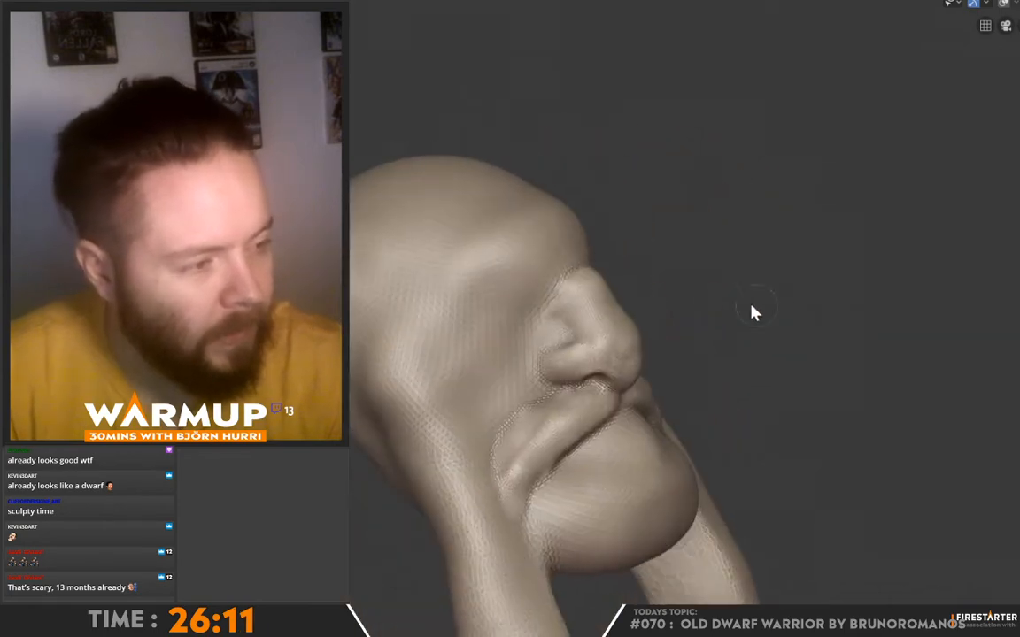
# - Carve the eye sockets beside the nose bridge and build up mirrored upper and lower eyelids
pyautogui.moveTo(610, 353)
pyautogui.mouseDown(button='middle')
pyautogui.moveTo(674, 316)
pyautogui.moveTo(626, 315)
pyautogui.moveTo(828, 313)
pyautogui.moveTo(588, 305)
pyautogui.mouseUp(button='middle')
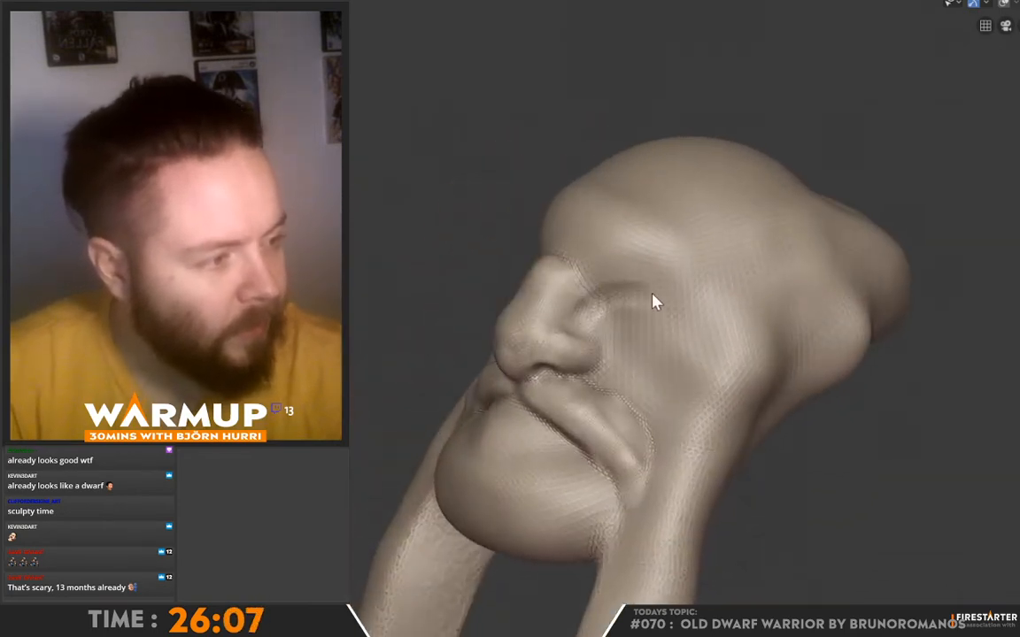
pyautogui.moveTo(719, 322)
pyautogui.mouseDown(button='middle')
pyautogui.moveTo(738, 303)
pyautogui.moveTo(629, 294)
pyautogui.moveTo(803, 298)
pyautogui.moveTo(645, 292)
pyautogui.moveTo(857, 352)
pyautogui.moveTo(729, 322)
pyautogui.moveTo(624, 335)
pyautogui.mouseUp(button='middle')
pyautogui.moveTo(698, 321)
pyautogui.mouseDown(button='middle')
pyautogui.moveTo(644, 324)
pyautogui.moveTo(752, 319)
pyautogui.mouseUp(button='middle')
pyautogui.moveTo(609, 326)
pyautogui.mouseDown(button='middle')
pyautogui.moveTo(867, 364)
pyautogui.moveTo(767, 356)
pyautogui.mouseUp(button='middle')
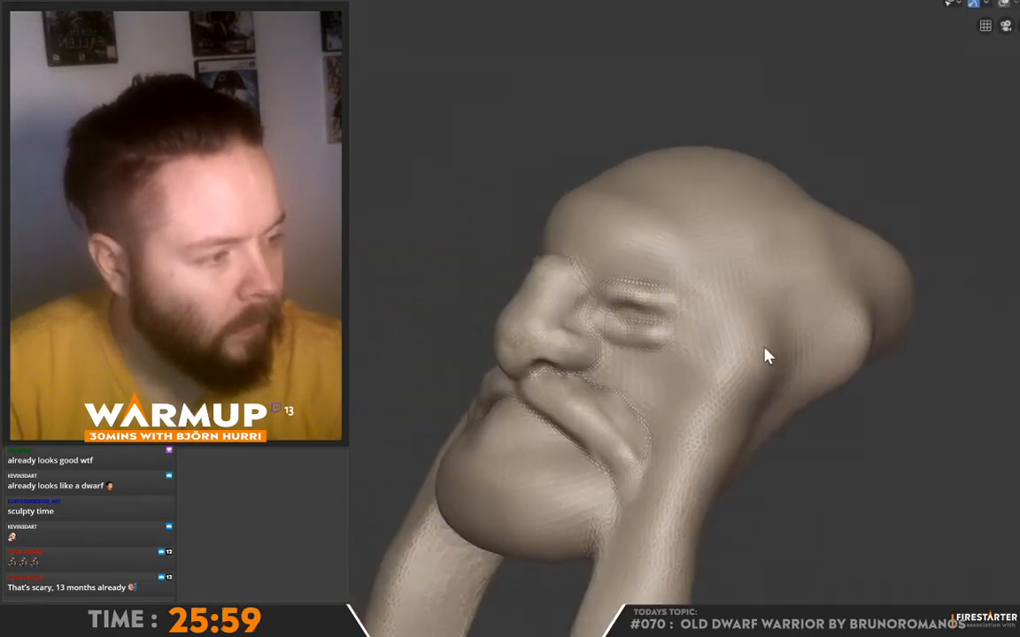
pyautogui.moveTo(614, 346)
pyautogui.mouseDown(button='middle')
pyautogui.moveTo(721, 390)
pyautogui.moveTo(640, 359)
pyautogui.mouseUp(button='middle')
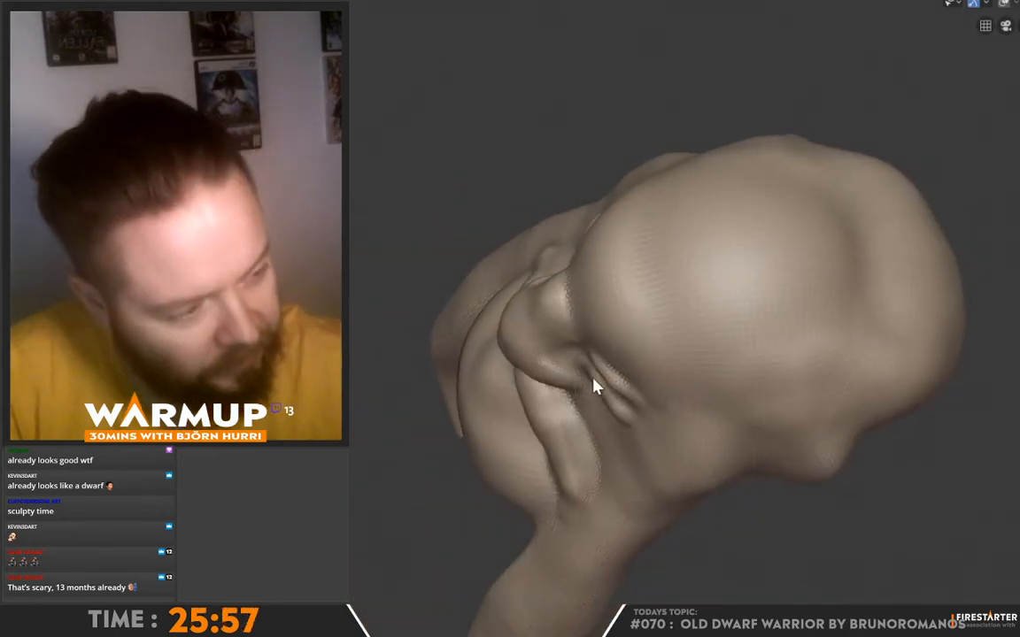
pyautogui.moveTo(594, 387)
pyautogui.mouseDown(button='middle')
pyautogui.moveTo(736, 335)
pyautogui.moveTo(656, 369)
pyautogui.mouseUp(button='middle')
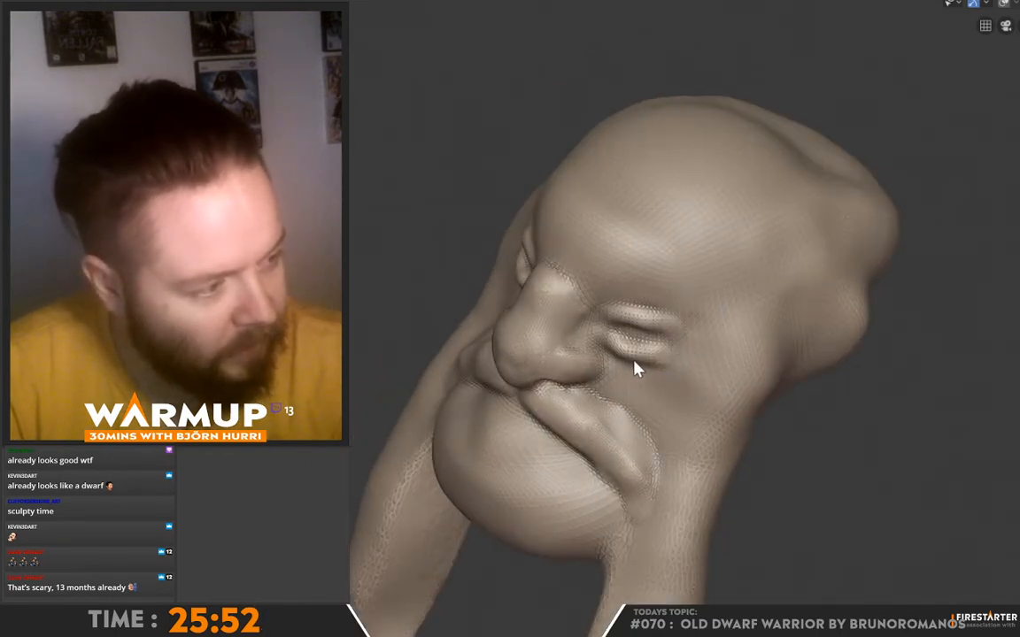
pyautogui.moveTo(614, 322)
pyautogui.mouseDown(button='middle')
pyautogui.moveTo(847, 283)
pyautogui.moveTo(841, 216)
pyautogui.mouseUp(button='middle')
pyautogui.moveTo(678, 319)
pyautogui.mouseDown(button='middle')
pyautogui.moveTo(676, 352)
pyautogui.moveTo(652, 266)
pyautogui.moveTo(897, 330)
pyautogui.mouseUp(button='middle')
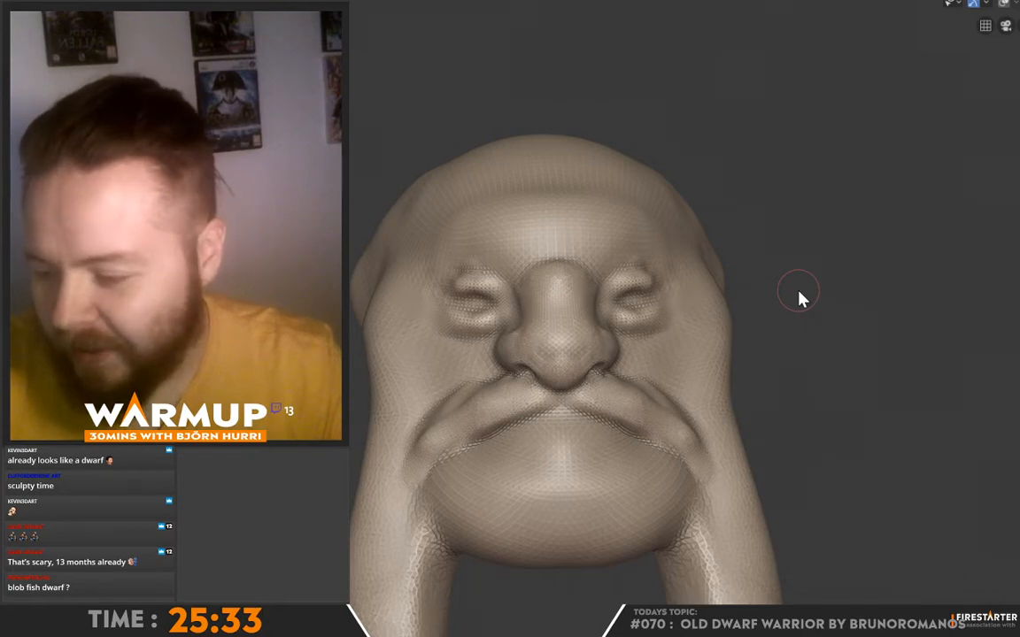
# - Sculpt a full lower lip beneath the moustache and start the first grooves across the chin
pyautogui.moveTo(726, 354)
pyautogui.mouseDown()
pyautogui.moveTo(676, 337)
pyautogui.moveTo(778, 343)
pyautogui.moveTo(529, 430)
pyautogui.mouseUp()
pyautogui.moveTo(646, 440)
pyautogui.mouseDown(button='middle')
pyautogui.moveTo(645, 421)
pyautogui.moveTo(533, 433)
pyautogui.moveTo(683, 423)
pyautogui.moveTo(698, 380)
pyautogui.moveTo(703, 422)
pyautogui.moveTo(776, 423)
pyautogui.moveTo(565, 421)
pyautogui.moveTo(740, 423)
pyautogui.moveTo(630, 409)
pyautogui.mouseUp(button='middle')
pyautogui.moveTo(491, 421)
pyautogui.mouseDown(button='middle')
pyautogui.moveTo(823, 425)
pyautogui.moveTo(705, 428)
pyautogui.mouseUp(button='middle')
pyautogui.moveTo(626, 470)
pyautogui.mouseDown(button='middle')
pyautogui.moveTo(841, 467)
pyautogui.moveTo(675, 453)
pyautogui.moveTo(533, 501)
pyautogui.mouseUp(button='middle')
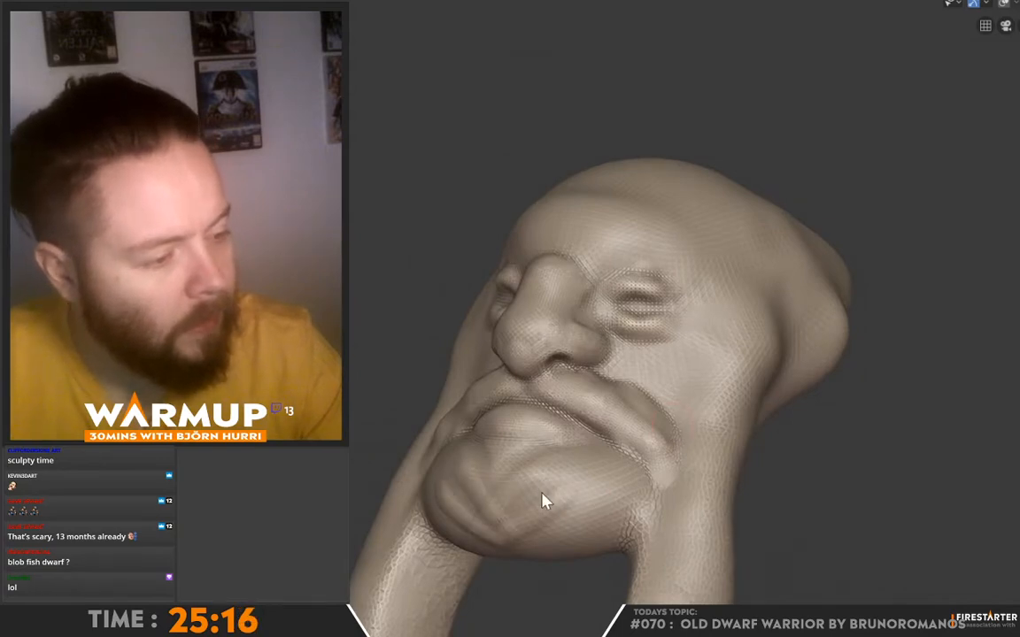
# - Sculpt mirrored, flowing beard strands over the chin, converging toward its lower centre
pyautogui.moveTo(541, 493); pyautogui.dragTo(519, 524)
pyautogui.moveTo(598, 493)
pyautogui.mouseDown()
pyautogui.moveTo(536, 520)
pyautogui.moveTo(544, 509)
pyautogui.mouseUp()
pyautogui.moveTo(564, 471); pyautogui.dragTo(514, 528)
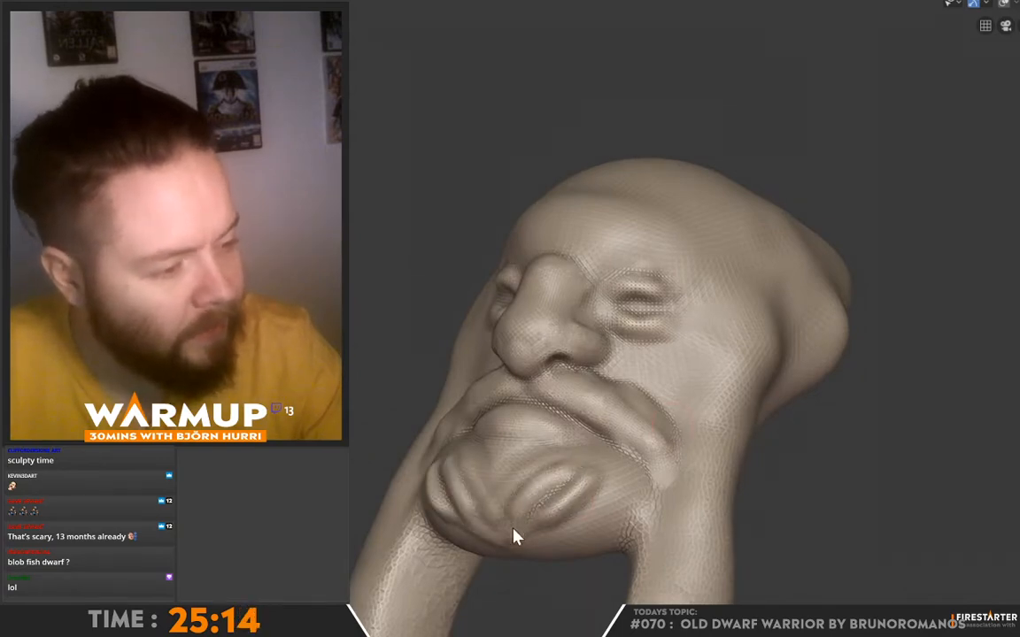
pyautogui.moveTo(515, 536)
pyautogui.mouseDown(button='middle')
pyautogui.moveTo(708, 539)
pyautogui.moveTo(666, 521)
pyautogui.mouseUp(button='middle')
pyautogui.moveTo(582, 562); pyautogui.dragTo(724, 431, button='middle')
pyautogui.moveTo(627, 479); pyautogui.dragTo(556, 530)
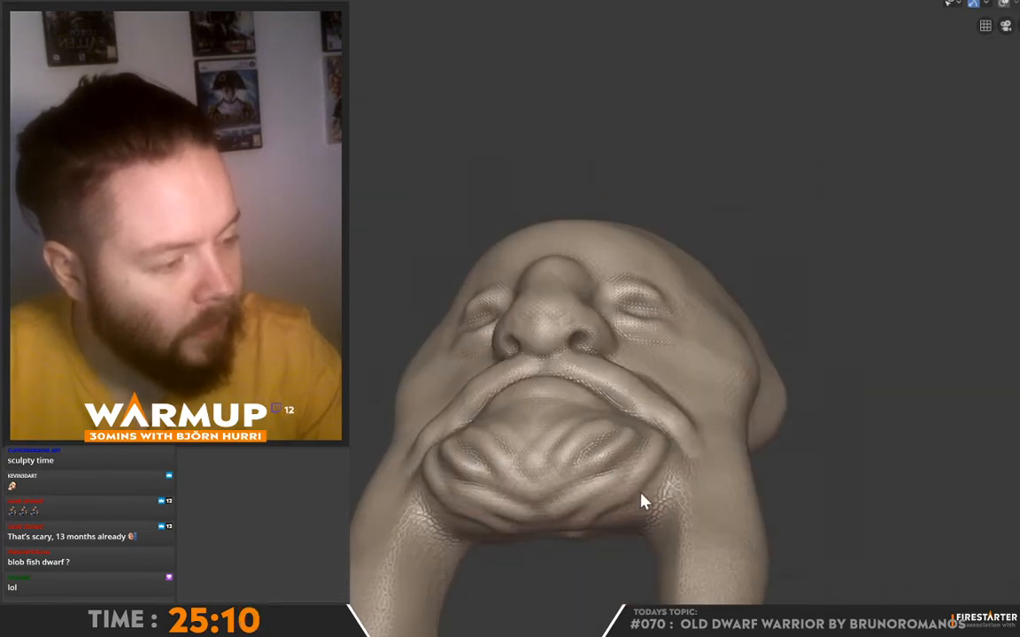
pyautogui.moveTo(714, 466)
pyautogui.mouseDown(button='middle')
pyautogui.moveTo(692, 521)
pyautogui.moveTo(718, 492)
pyautogui.moveTo(598, 473)
pyautogui.moveTo(662, 462)
pyautogui.moveTo(641, 524)
pyautogui.moveTo(674, 465)
pyautogui.mouseUp(button='middle')
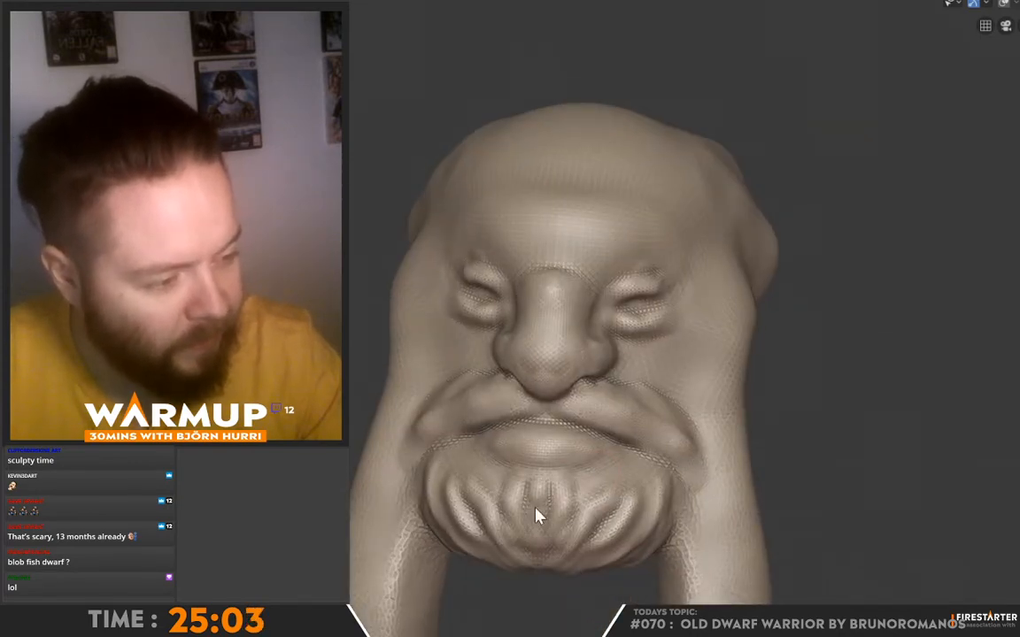
# - Sculpt mirrored strands on the sides of the chin beard and add flowing ridges along the drooping moustache ends
pyautogui.moveTo(724, 496); pyautogui.dragTo(553, 486, button='middle')
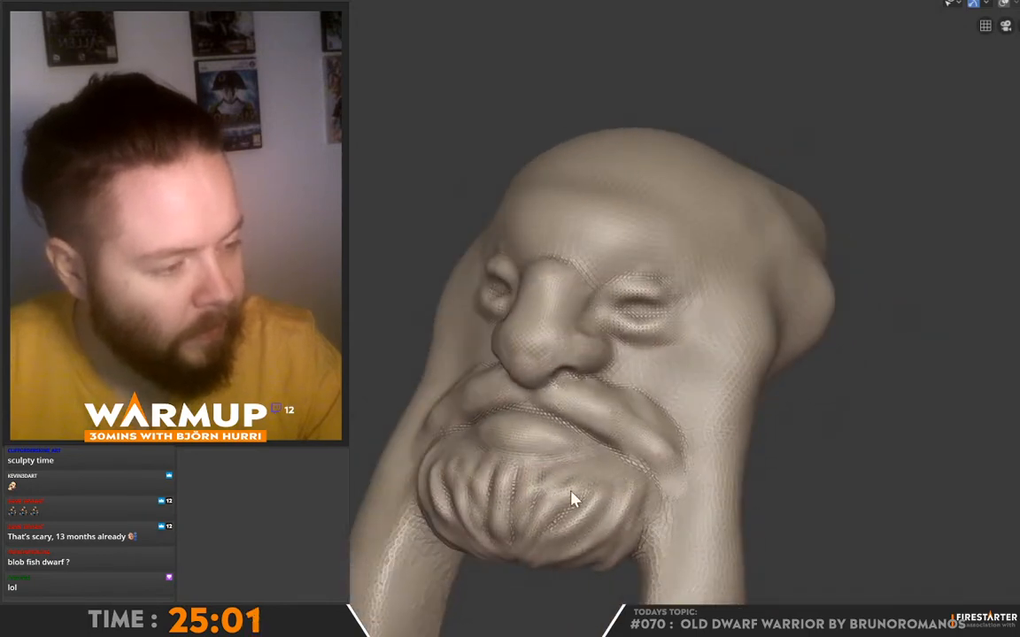
pyautogui.moveTo(565, 550)
pyautogui.mouseDown(button='middle')
pyautogui.moveTo(670, 426)
pyautogui.moveTo(614, 478)
pyautogui.moveTo(580, 450)
pyautogui.moveTo(843, 413)
pyautogui.moveTo(760, 453)
pyautogui.moveTo(708, 348)
pyautogui.mouseUp(button='middle')
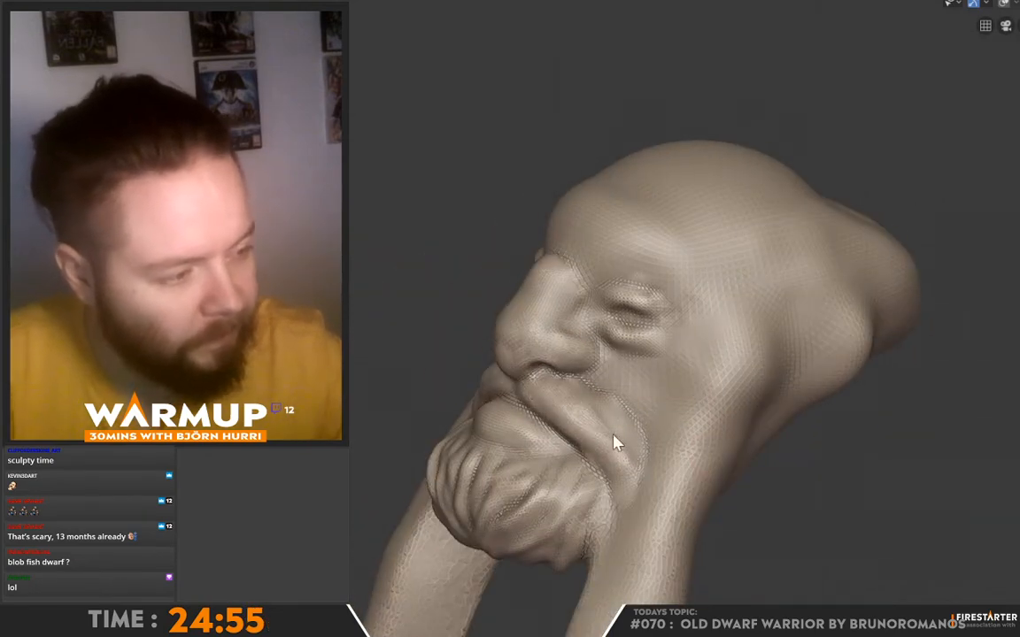
pyautogui.moveTo(726, 454); pyautogui.dragTo(683, 455, button='middle')
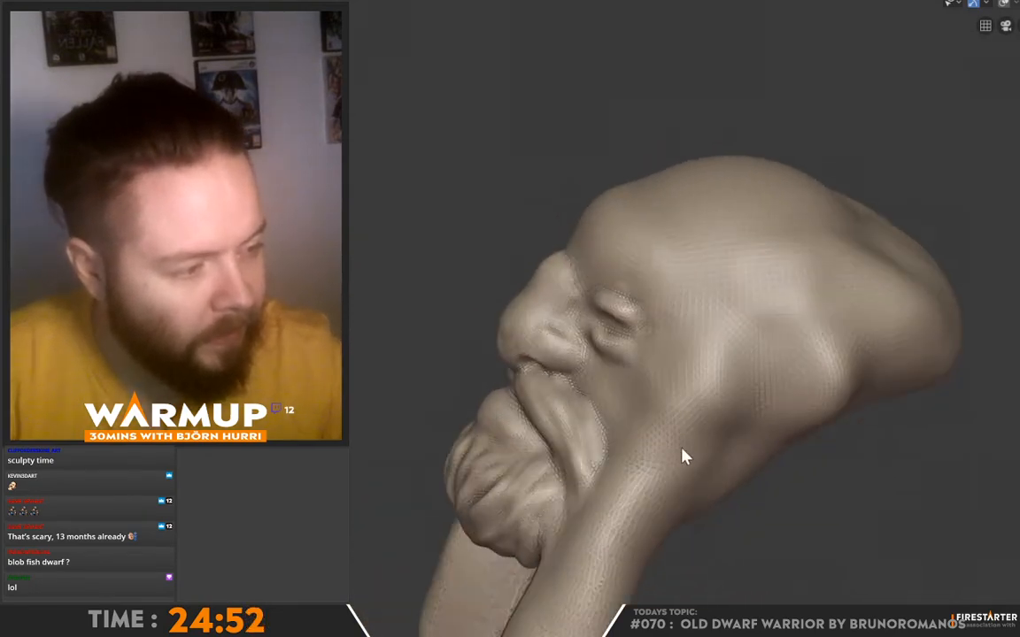
pyautogui.moveTo(600, 489); pyautogui.dragTo(721, 428, button='middle')
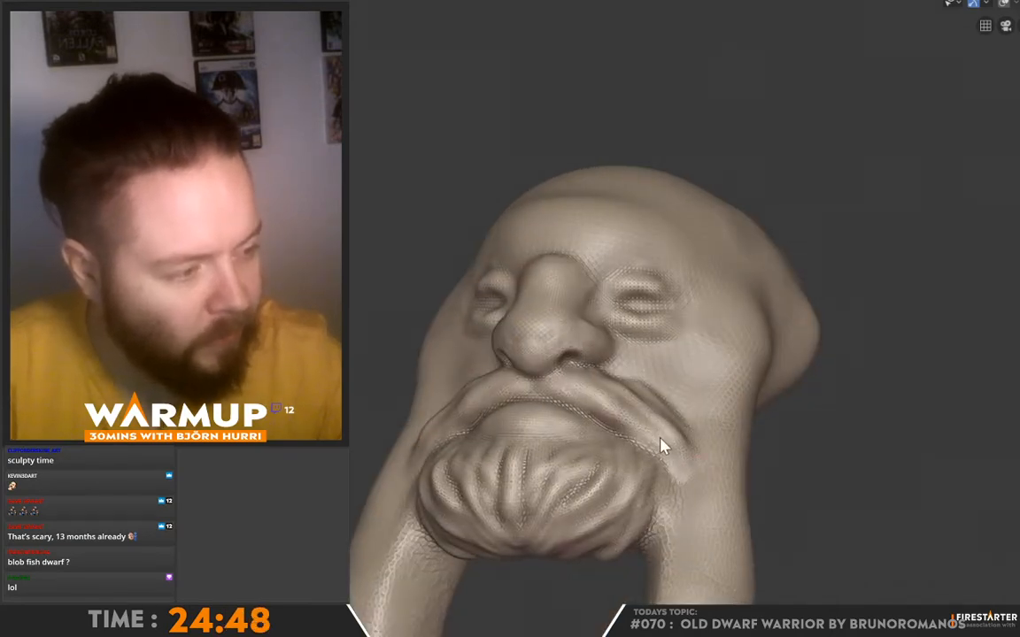
pyautogui.moveTo(661, 444); pyautogui.dragTo(758, 471, button='middle')
pyautogui.moveTo(802, 441)
pyautogui.mouseDown(button='middle')
pyautogui.moveTo(782, 448)
pyautogui.moveTo(765, 433)
pyautogui.mouseUp(button='middle')
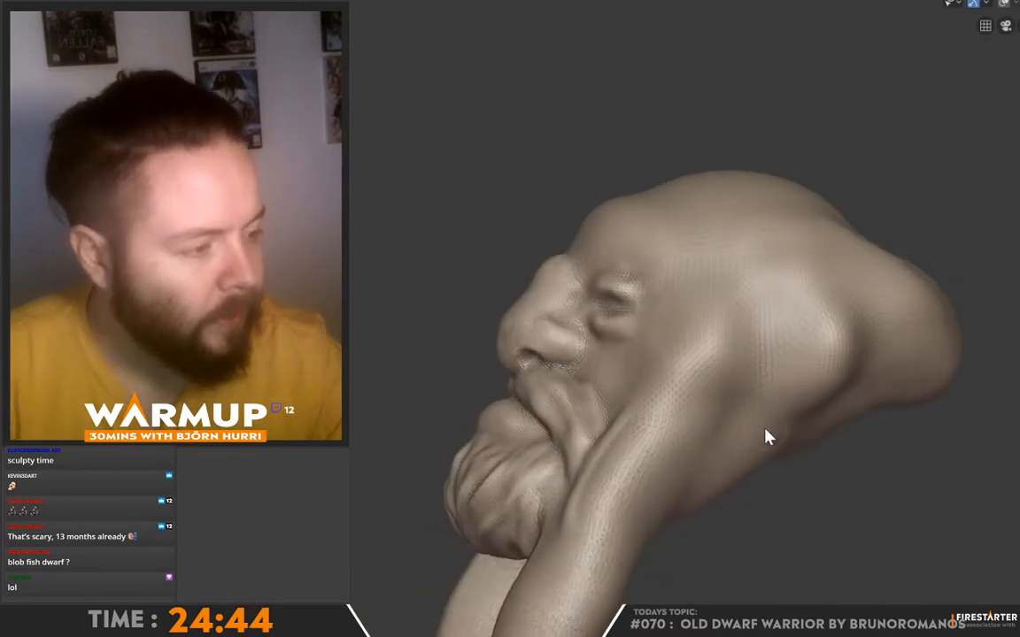
# - Sculpt mirrored raised hair strands fanning out across the temples and converging into the tops of the side beard locks
pyautogui.rightClick(718, 422)
pyautogui.moveTo(717, 417); pyautogui.dragTo(677, 419)
pyautogui.moveTo(768, 348); pyautogui.dragTo(703, 403)
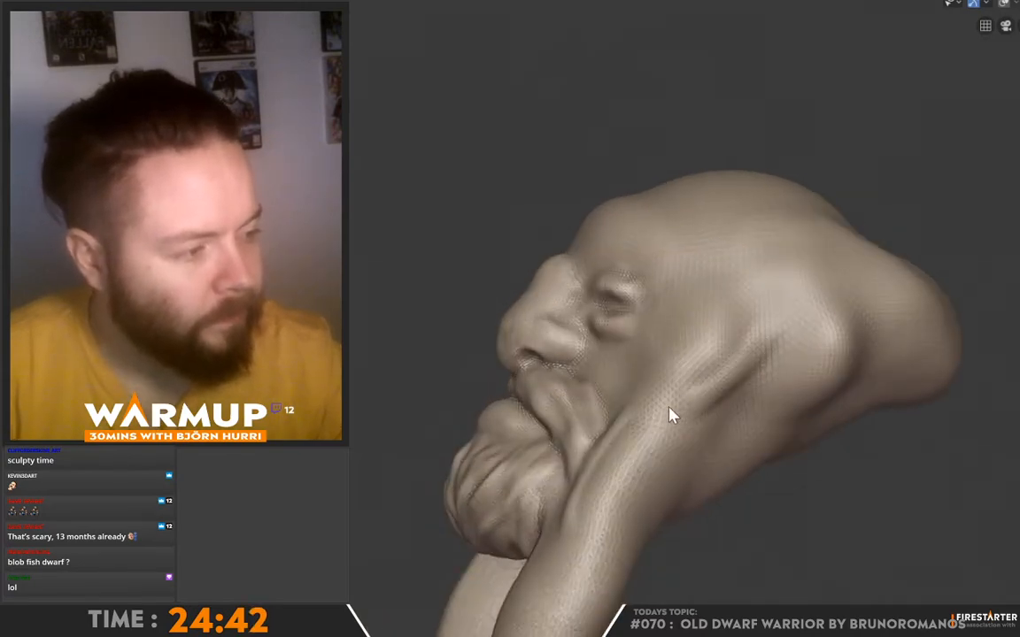
pyautogui.moveTo(695, 315); pyautogui.dragTo(678, 386)
pyautogui.moveTo(740, 319); pyautogui.dragTo(698, 391)
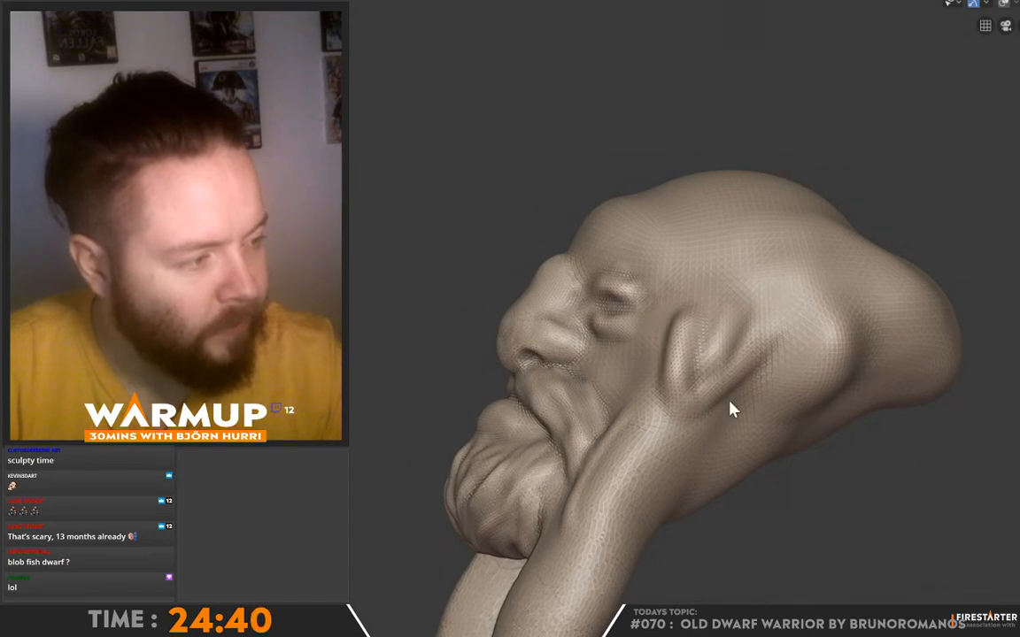
# - Sculpt overlapping, wavy strands along the outer faces of both side beard locks, working downward from the jaw
pyautogui.moveTo(746, 444); pyautogui.dragTo(685, 430, button='middle')
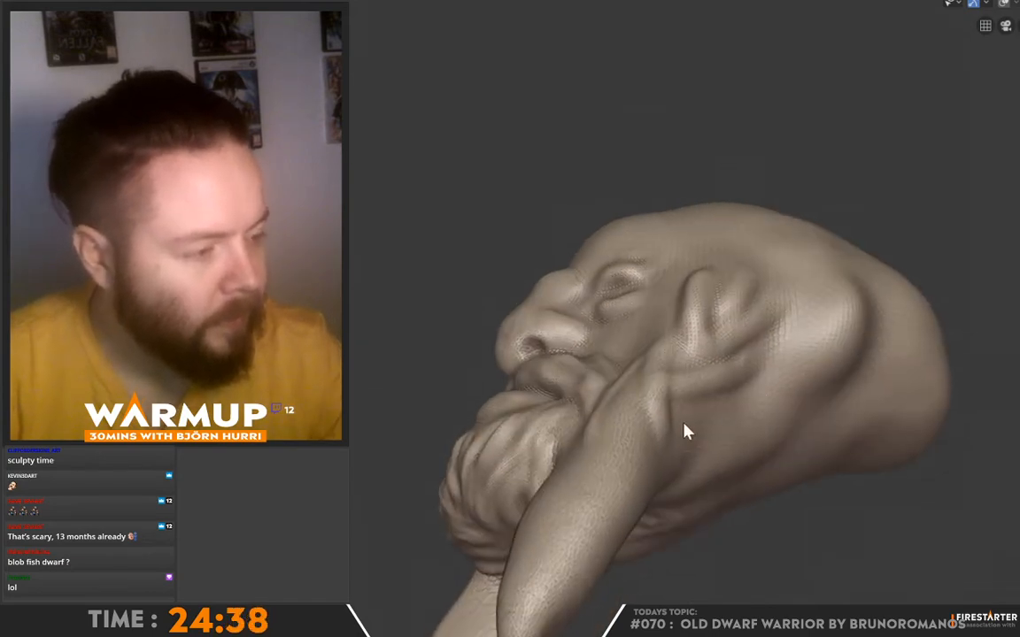
pyautogui.moveTo(625, 434); pyautogui.dragTo(603, 485)
pyautogui.moveTo(763, 483)
pyautogui.mouseDown(button='middle')
pyautogui.moveTo(730, 483)
pyautogui.moveTo(745, 480)
pyautogui.mouseUp(button='middle')
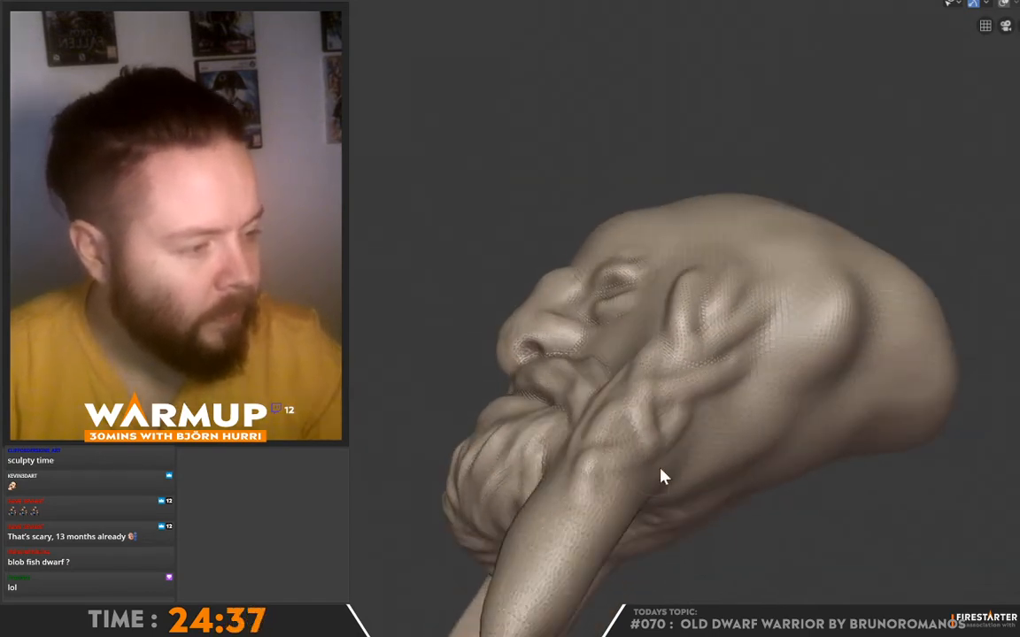
pyautogui.moveTo(616, 521)
pyautogui.mouseDown()
pyautogui.moveTo(562, 481)
pyautogui.moveTo(545, 532)
pyautogui.mouseUp()
pyautogui.moveTo(639, 501)
pyautogui.mouseDown(button='middle')
pyautogui.moveTo(750, 497)
pyautogui.moveTo(635, 496)
pyautogui.mouseUp(button='middle')
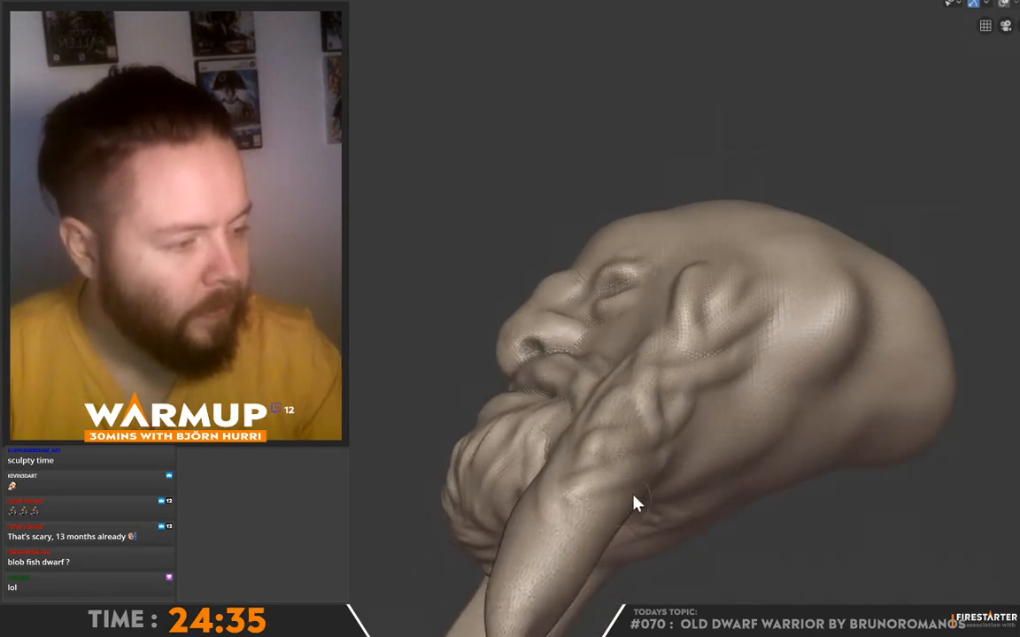
pyautogui.moveTo(577, 558); pyautogui.dragTo(546, 515)
pyautogui.moveTo(547, 523)
pyautogui.mouseDown(button='middle')
pyautogui.moveTo(819, 485)
pyautogui.moveTo(774, 478)
pyautogui.moveTo(671, 512)
pyautogui.mouseUp(button='middle')
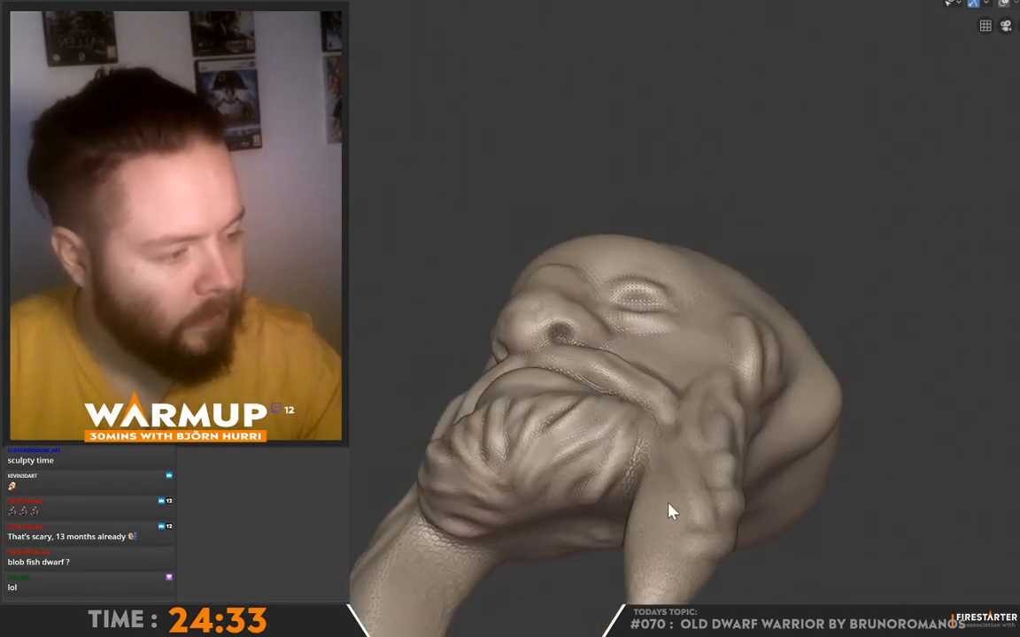
# - Extend the interwoven strands across the front of both side locks and deepen the grooves up to the temples
pyautogui.moveTo(718, 569); pyautogui.dragTo(817, 565, button='middle')
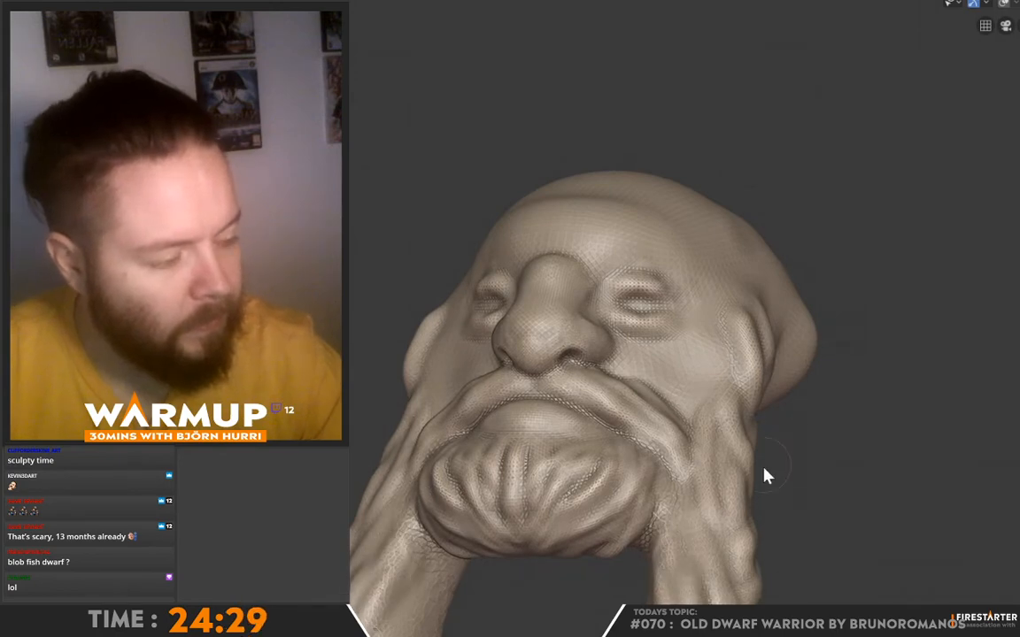
pyautogui.moveTo(765, 475); pyautogui.dragTo(693, 502, button='middle')
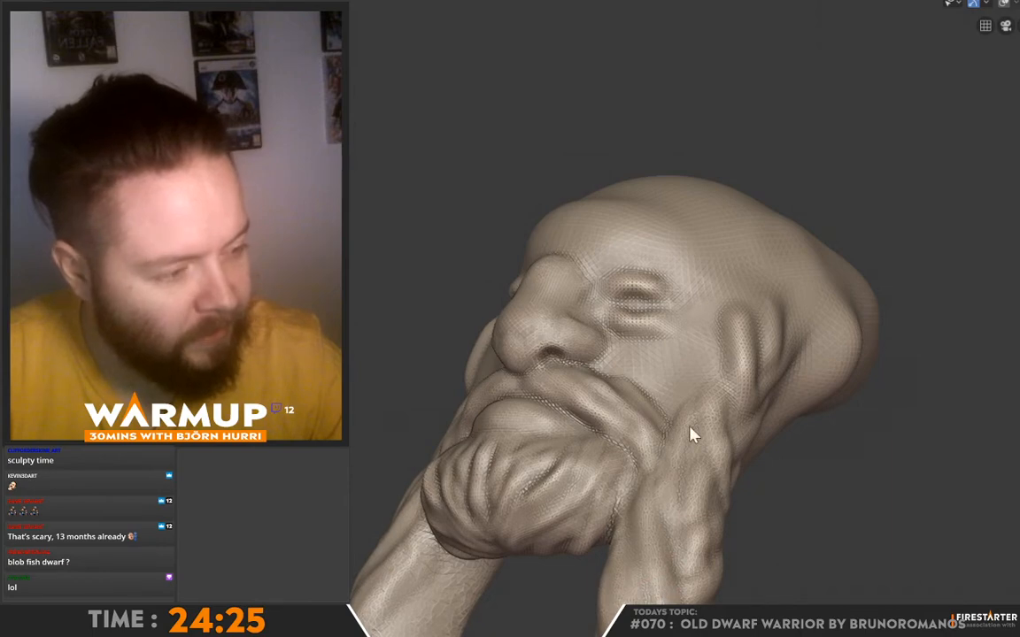
pyautogui.moveTo(692, 433); pyautogui.dragTo(790, 476, button='middle')
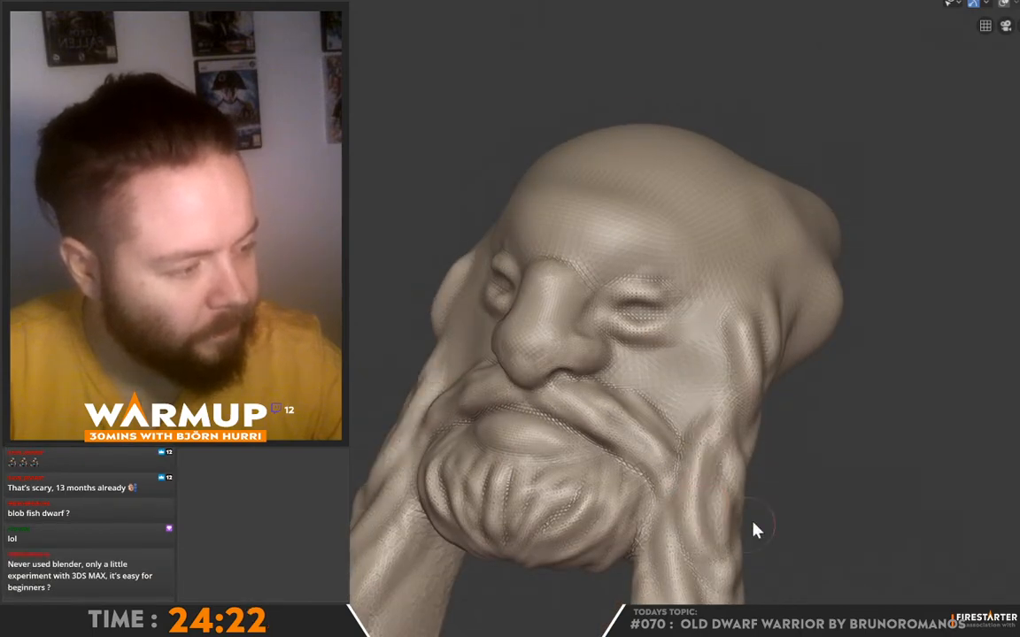
pyautogui.moveTo(751, 527); pyautogui.dragTo(674, 454, button='middle')
pyautogui.moveTo(580, 471); pyautogui.dragTo(657, 527, button='middle')
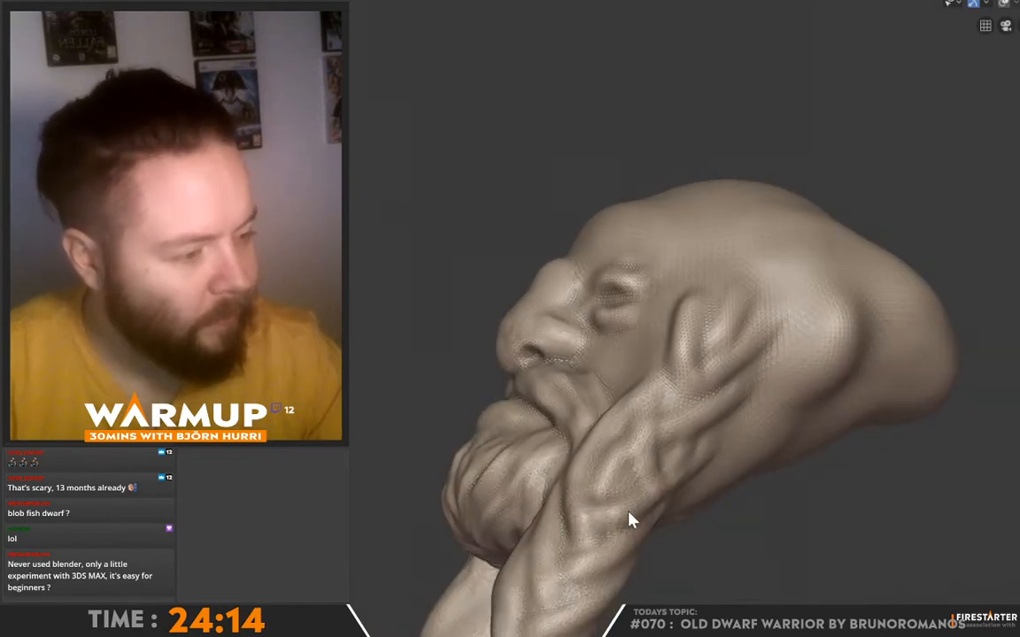
pyautogui.moveTo(617, 527)
pyautogui.mouseDown(button='middle')
pyautogui.moveTo(746, 427)
pyautogui.moveTo(801, 455)
pyautogui.moveTo(644, 523)
pyautogui.moveTo(766, 497)
pyautogui.mouseUp(button='middle')
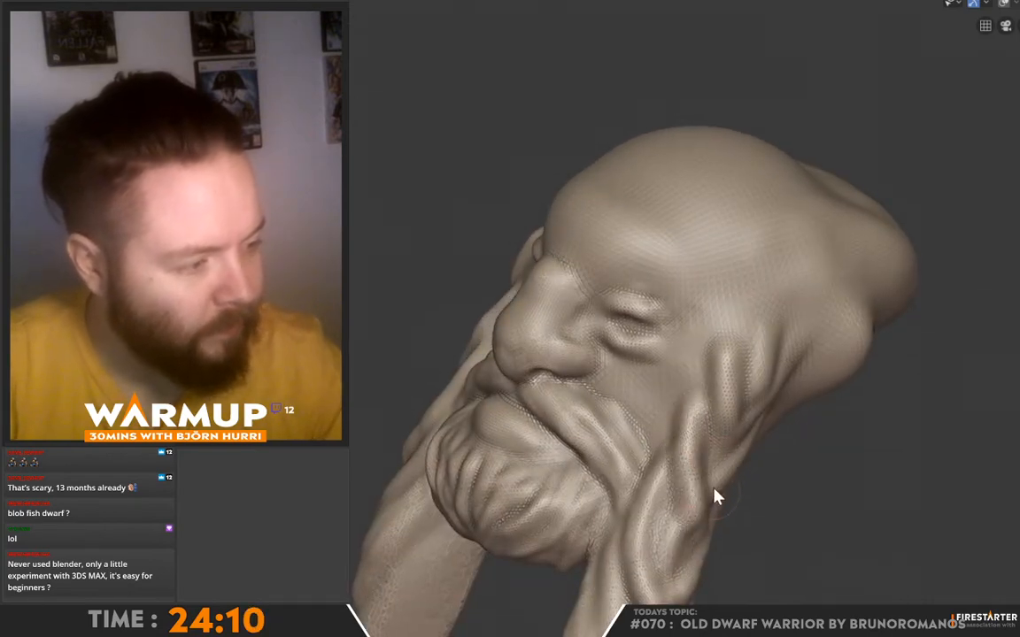
pyautogui.moveTo(692, 500)
pyautogui.mouseDown(button='middle')
pyautogui.moveTo(728, 470)
pyautogui.moveTo(666, 428)
pyautogui.mouseUp(button='middle')
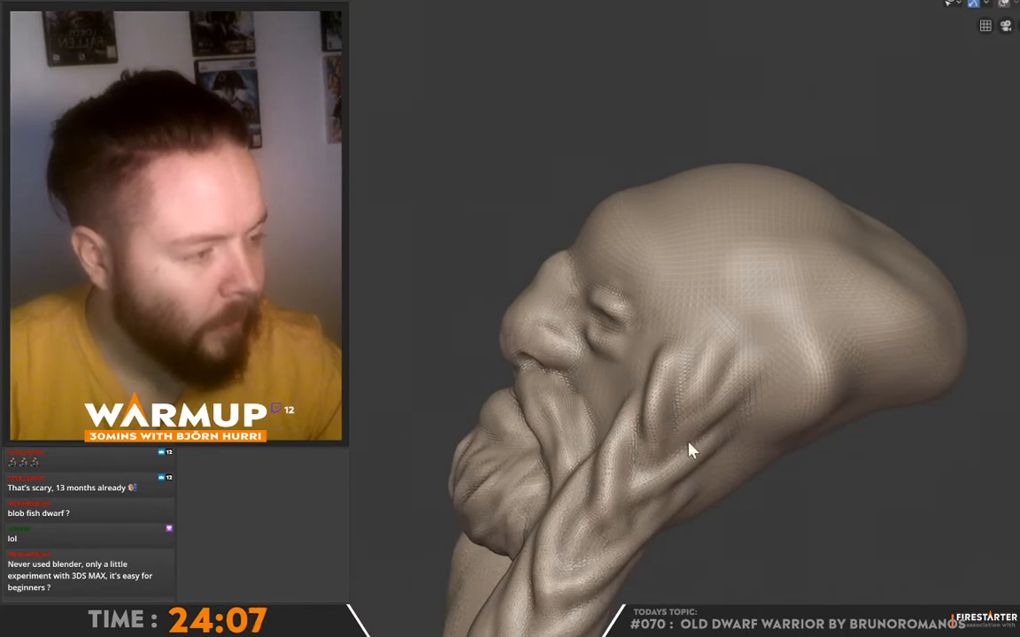
pyautogui.moveTo(794, 416); pyautogui.dragTo(734, 392, button='middle')
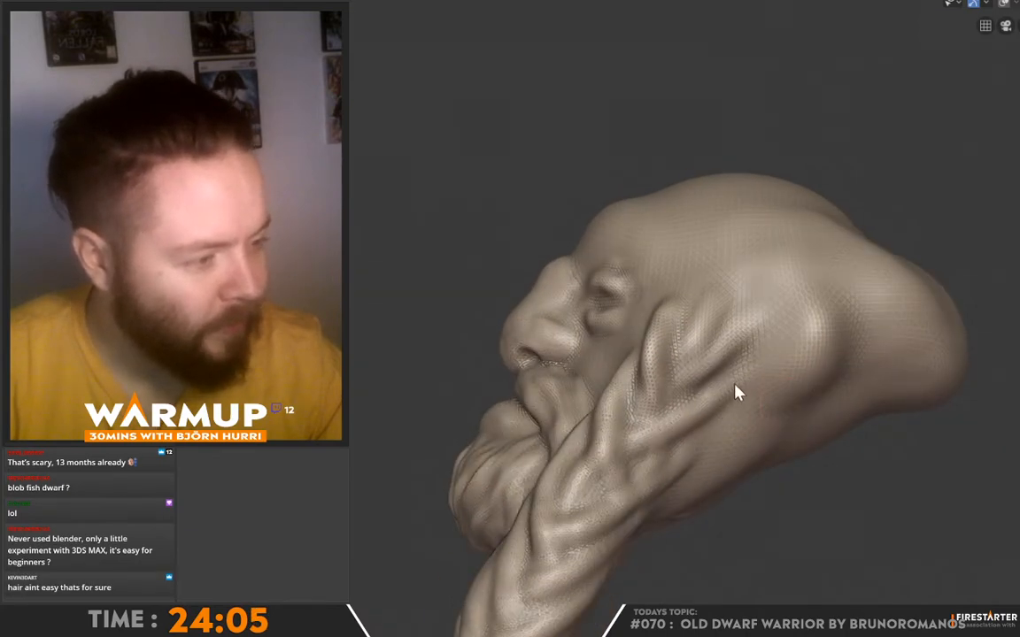
pyautogui.moveTo(646, 416)
pyautogui.mouseDown(button='middle')
pyautogui.moveTo(818, 336)
pyautogui.moveTo(792, 337)
pyautogui.mouseUp(button='middle')
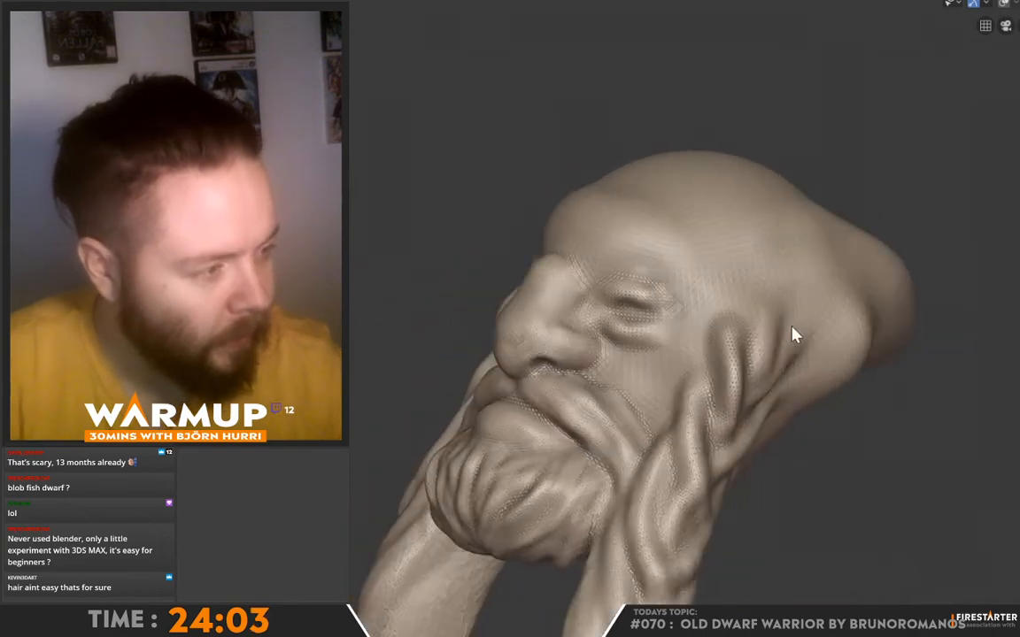
pyautogui.moveTo(731, 395)
pyautogui.mouseDown(button='middle')
pyautogui.moveTo(880, 348)
pyautogui.moveTo(739, 392)
pyautogui.mouseUp(button='middle')
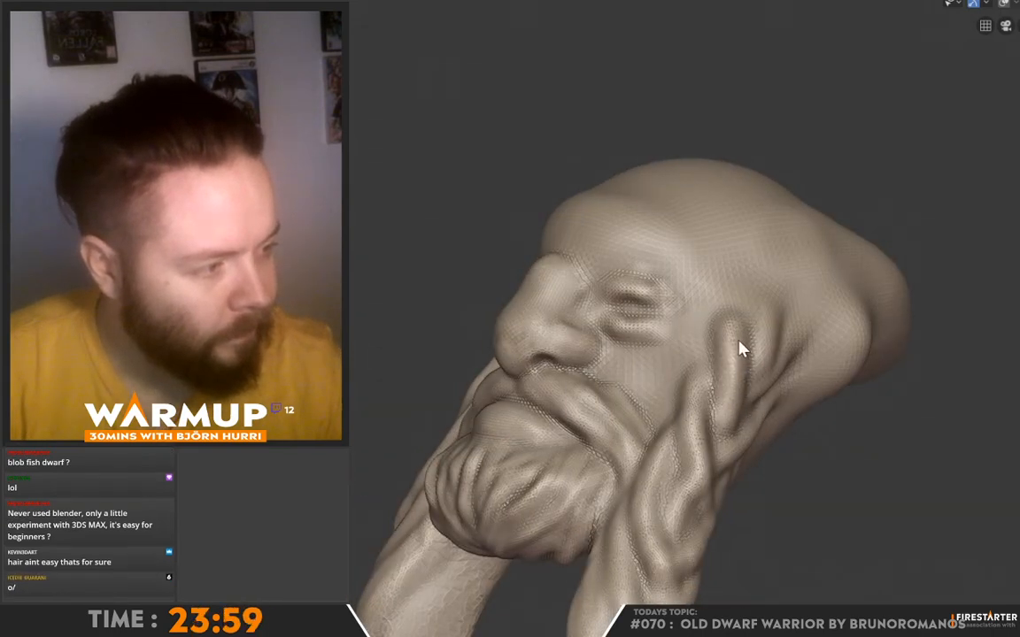
# - Build up mirrored cheek folds and sagging wrinkles beneath the eye bags, blending them toward the moustache and side locks
pyautogui.moveTo(742, 350)
pyautogui.mouseDown(button='middle')
pyautogui.moveTo(921, 357)
pyautogui.moveTo(879, 347)
pyautogui.moveTo(908, 371)
pyautogui.moveTo(710, 440)
pyautogui.moveTo(793, 394)
pyautogui.moveTo(743, 367)
pyautogui.mouseUp(button='middle')
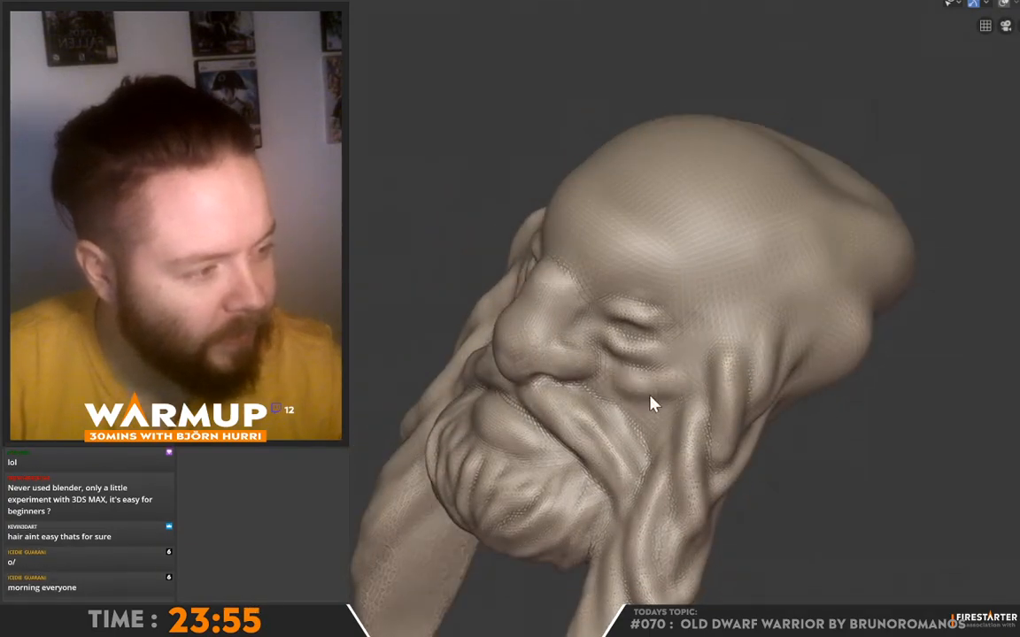
pyautogui.moveTo(651, 403)
pyautogui.mouseDown(button='middle')
pyautogui.moveTo(751, 358)
pyautogui.moveTo(686, 357)
pyautogui.mouseUp(button='middle')
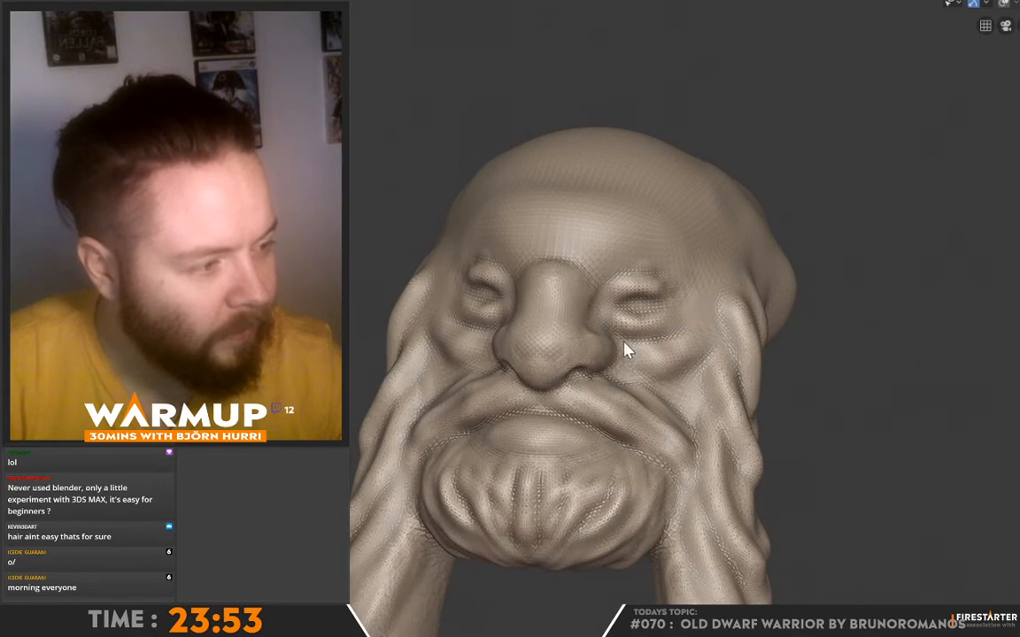
pyautogui.moveTo(783, 383); pyautogui.dragTo(676, 346, button='middle')
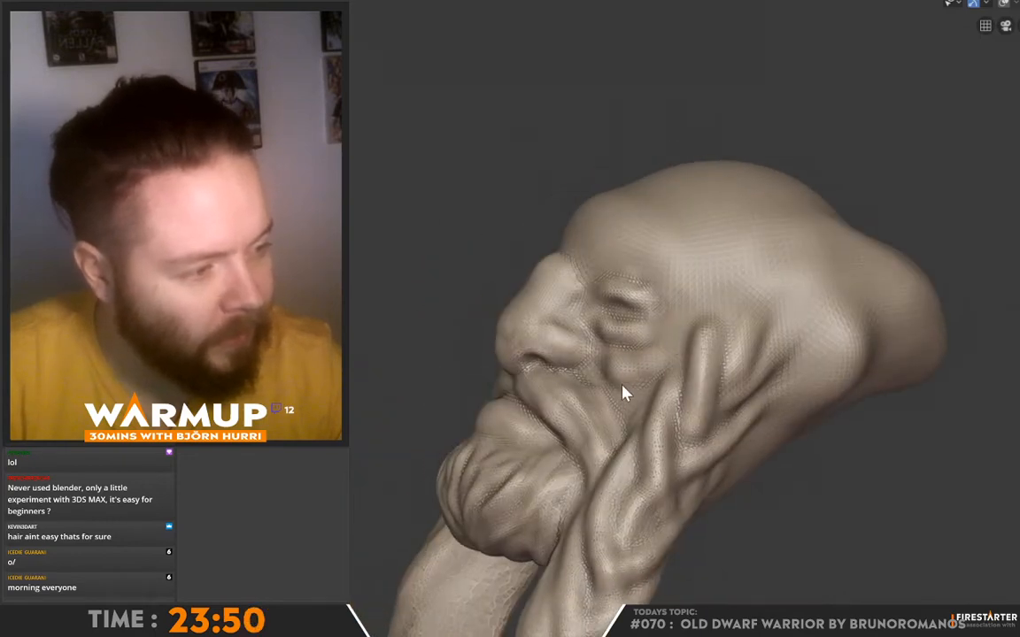
pyautogui.moveTo(620, 402)
pyautogui.mouseDown(button='middle')
pyautogui.moveTo(742, 369)
pyautogui.moveTo(757, 391)
pyautogui.moveTo(645, 414)
pyautogui.moveTo(725, 376)
pyautogui.moveTo(781, 371)
pyautogui.mouseUp(button='middle')
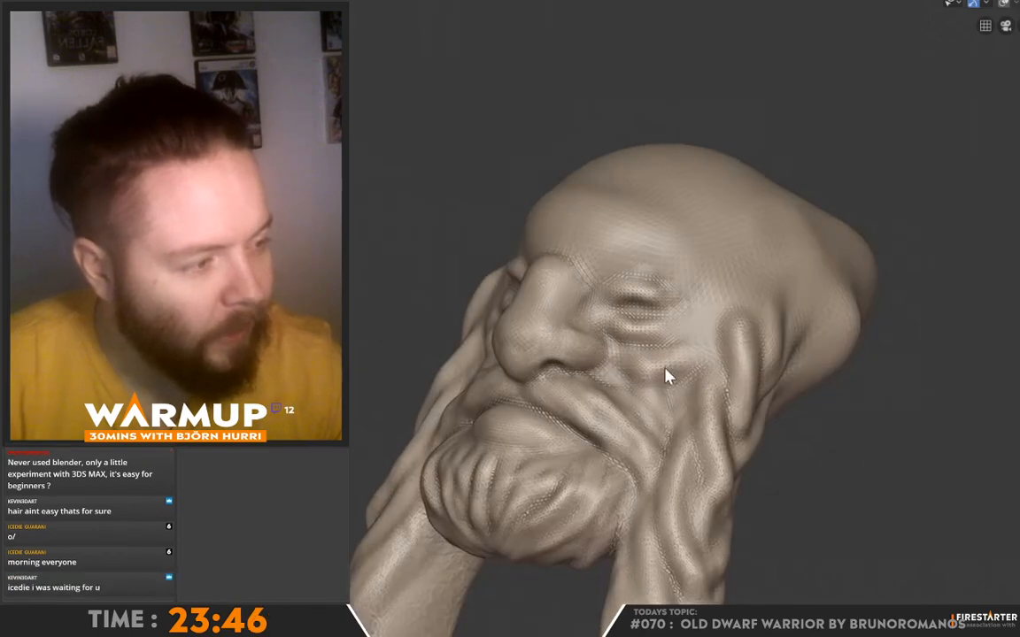
pyautogui.moveTo(739, 346)
pyautogui.mouseDown(button='middle')
pyautogui.moveTo(808, 330)
pyautogui.moveTo(701, 369)
pyautogui.moveTo(708, 398)
pyautogui.mouseUp(button='middle')
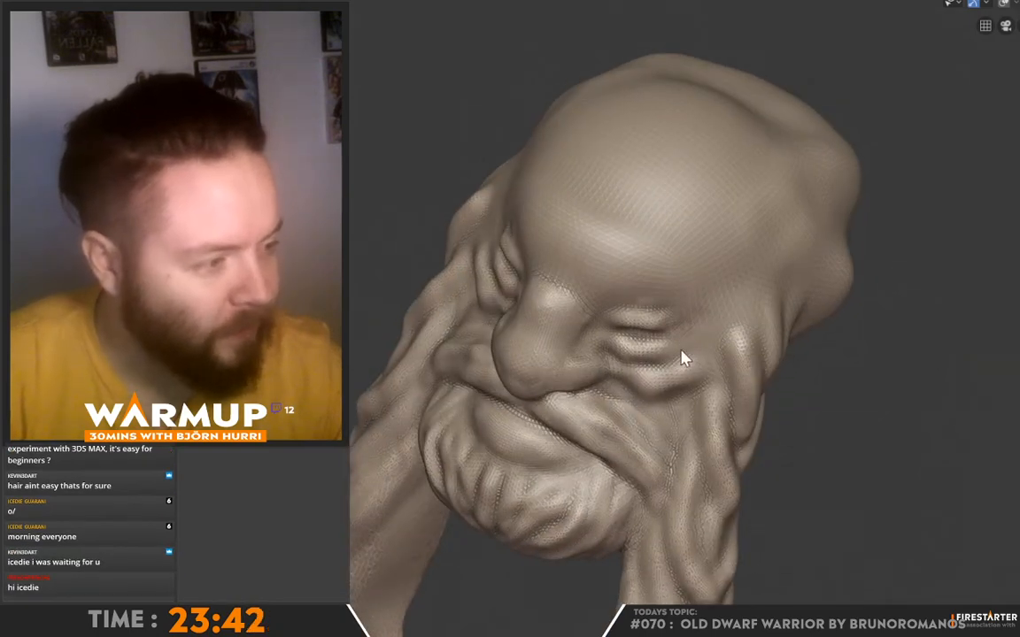
pyautogui.moveTo(799, 345); pyautogui.dragTo(720, 342, button='middle')
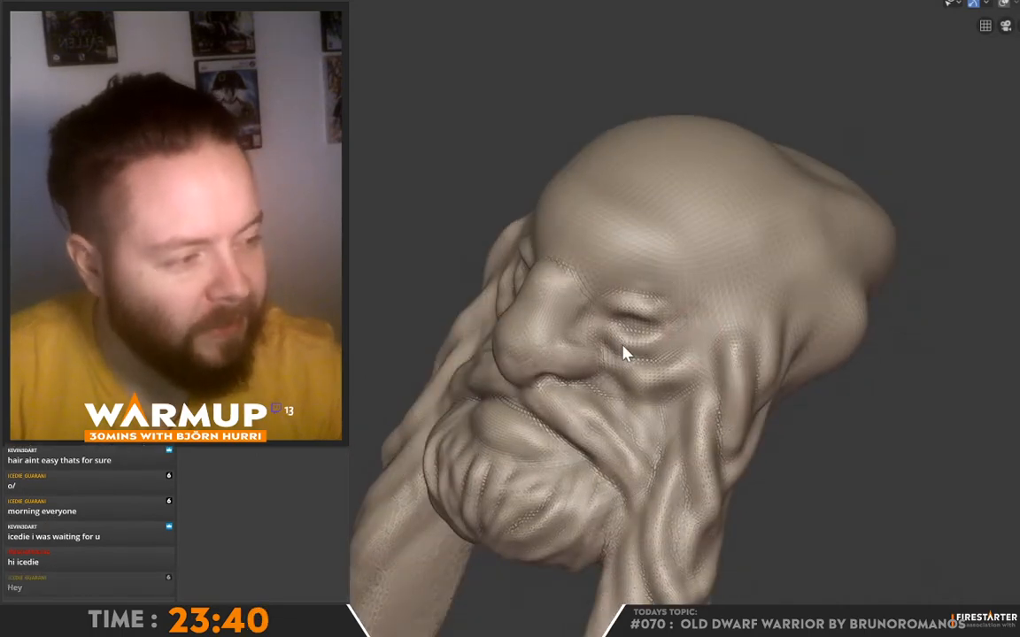
pyautogui.moveTo(626, 353)
pyautogui.mouseDown(button='middle')
pyautogui.moveTo(825, 287)
pyautogui.moveTo(787, 268)
pyautogui.mouseUp(button='middle')
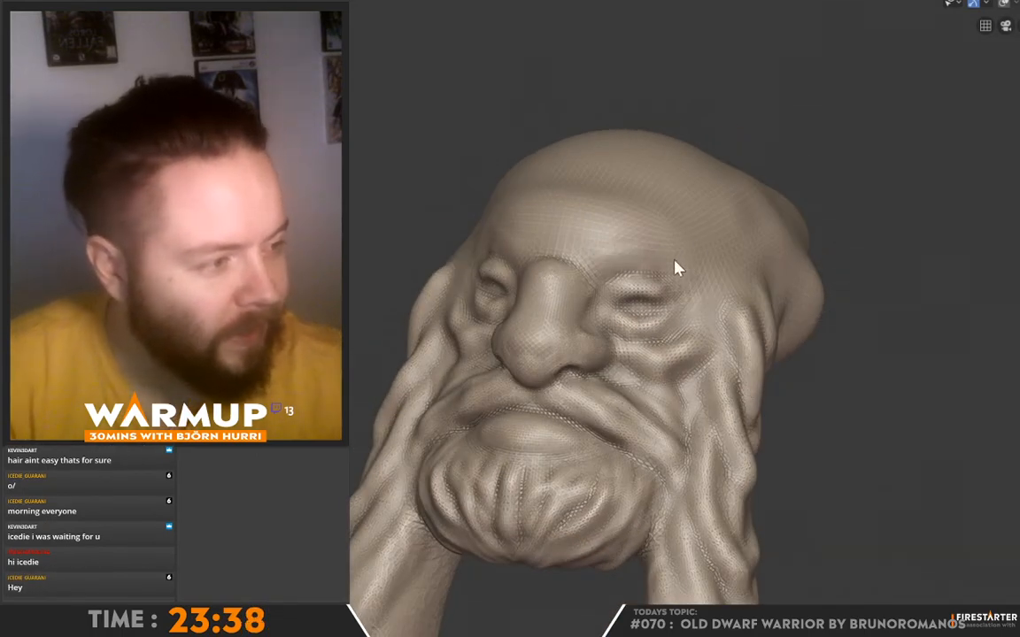
# - Sculpt thick, mirrored eyebrows above the eyes, slanting down toward the nose bridge with raised outer ends
pyautogui.moveTo(697, 272)
pyautogui.mouseDown()
pyautogui.moveTo(597, 264)
pyautogui.moveTo(637, 259)
pyautogui.mouseUp()
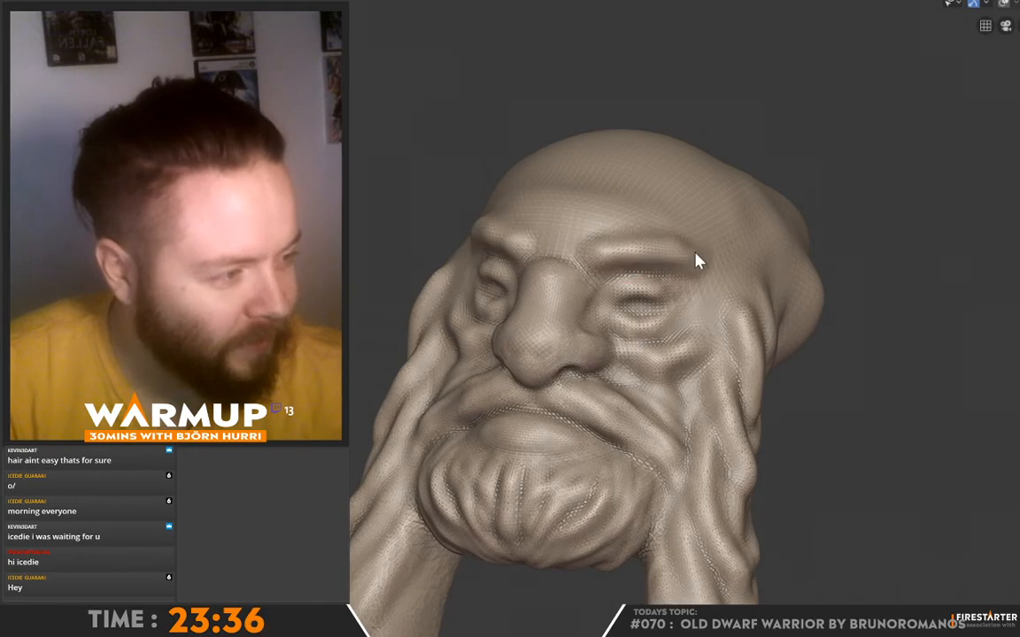
pyautogui.moveTo(820, 247); pyautogui.dragTo(735, 283, button='middle')
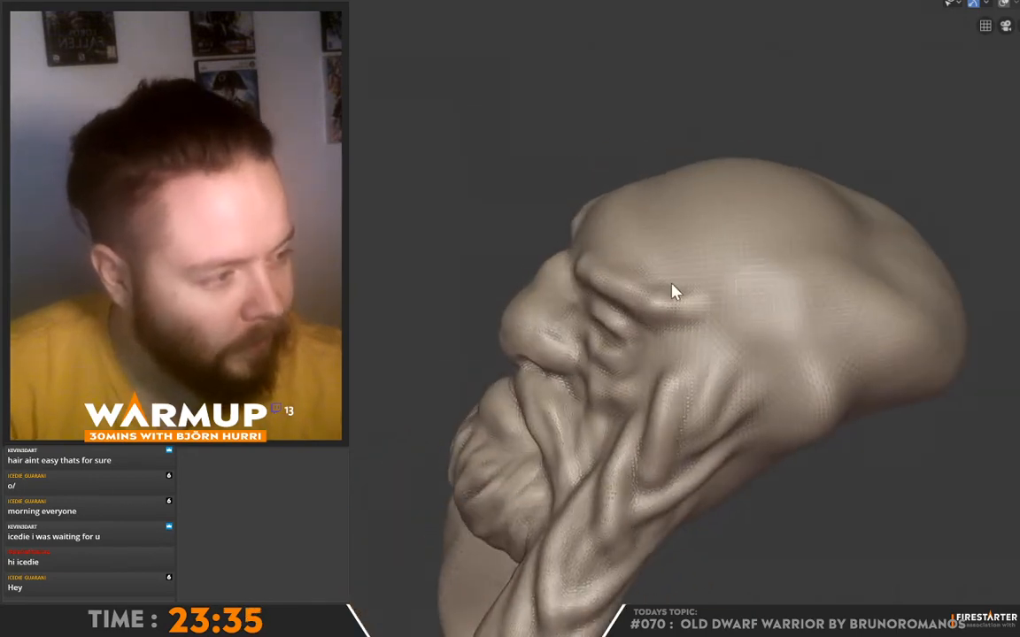
pyautogui.moveTo(644, 279)
pyautogui.mouseDown(button='middle')
pyautogui.moveTo(835, 278)
pyautogui.moveTo(714, 254)
pyautogui.moveTo(864, 275)
pyautogui.moveTo(863, 264)
pyautogui.moveTo(796, 265)
pyautogui.moveTo(814, 303)
pyautogui.mouseUp(button='middle')
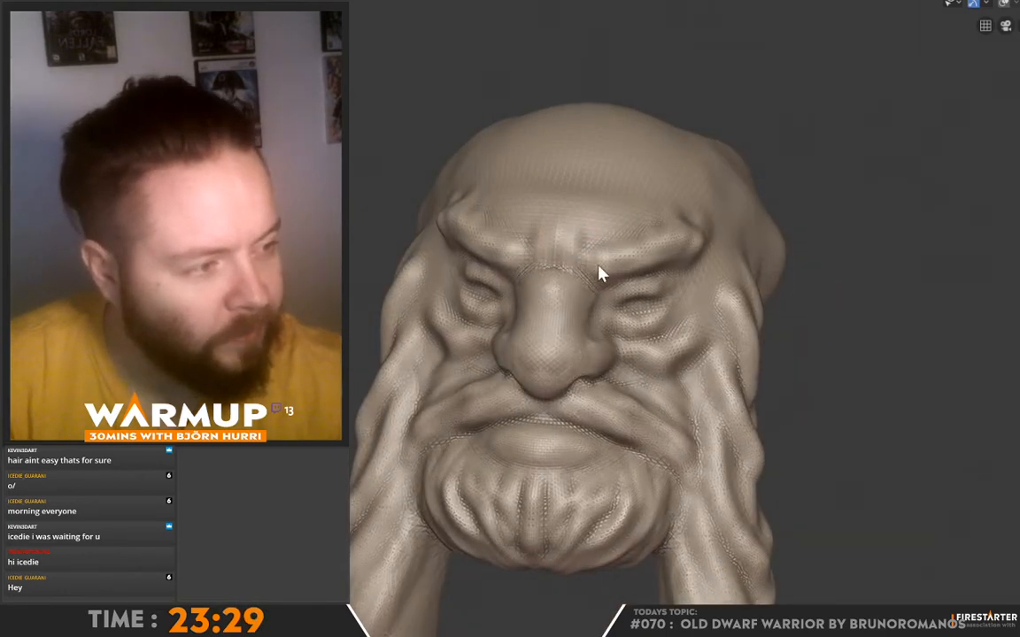
# - Sculpt vertical frown creases between the eyebrows and mirrored wrinkle bumps above their inner ends
pyautogui.moveTo(560, 212)
pyautogui.mouseDown()
pyautogui.moveTo(585, 232)
pyautogui.moveTo(571, 252)
pyautogui.moveTo(604, 279)
pyautogui.mouseUp()
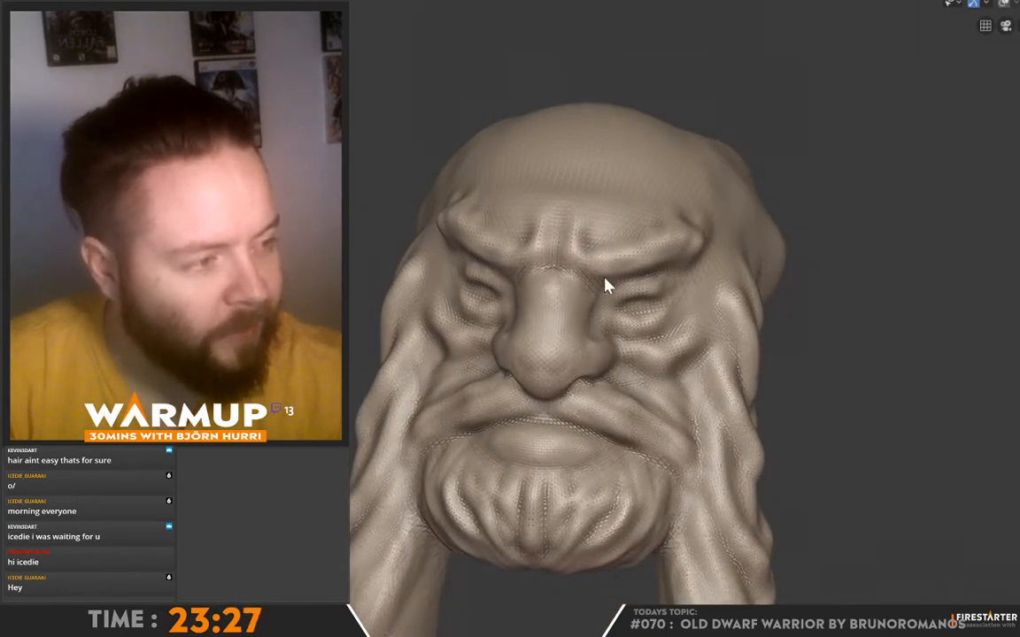
pyautogui.moveTo(618, 226); pyautogui.dragTo(602, 239)
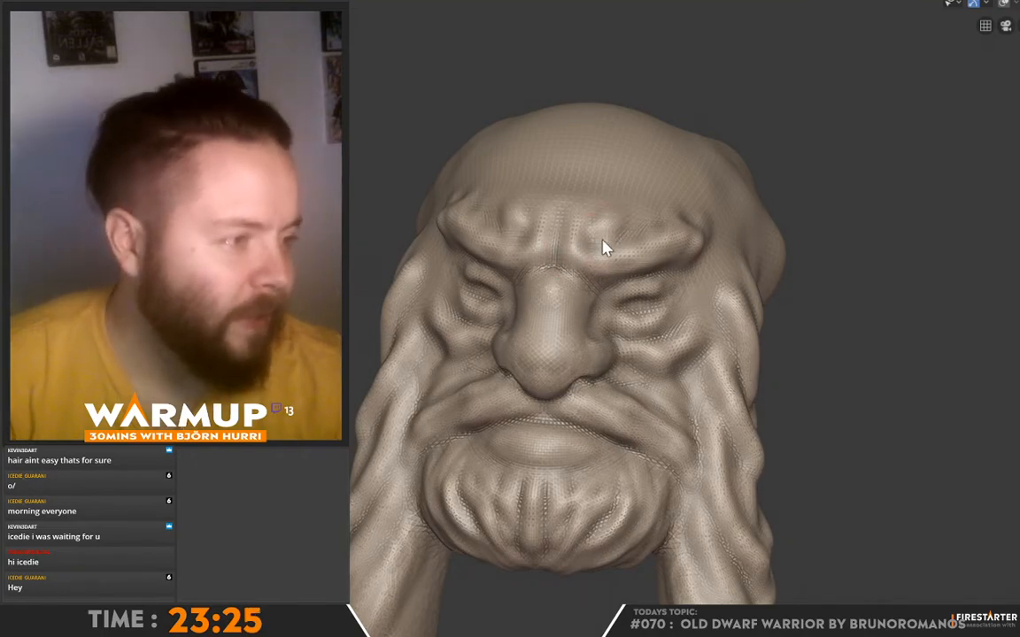
pyautogui.moveTo(850, 295)
pyautogui.mouseDown(button='middle')
pyautogui.moveTo(939, 287)
pyautogui.moveTo(792, 289)
pyautogui.mouseUp(button='middle')
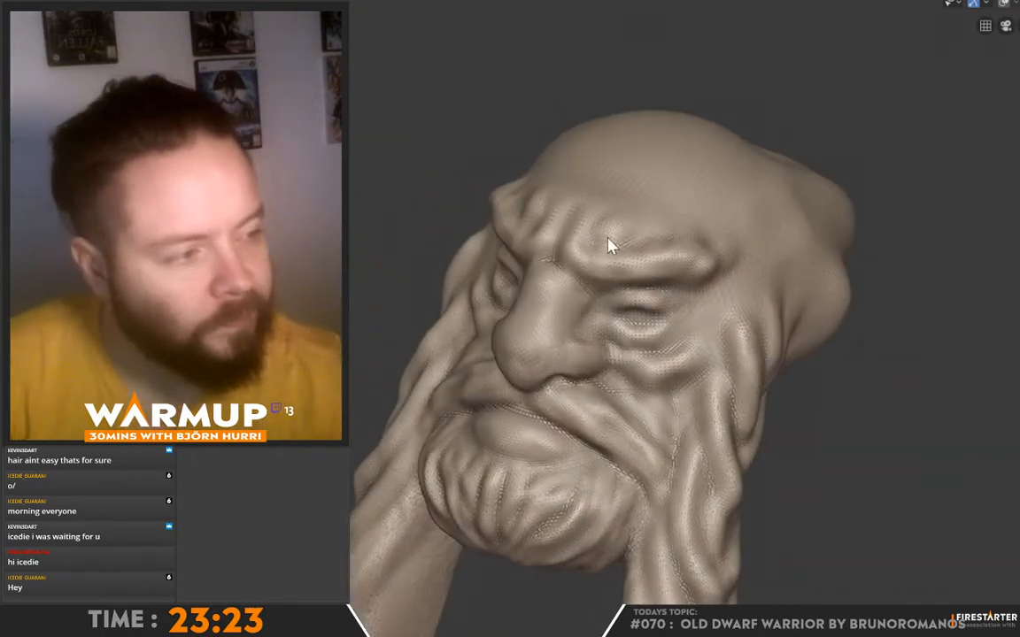
pyautogui.moveTo(780, 346)
pyautogui.mouseDown(button='middle')
pyautogui.moveTo(849, 266)
pyautogui.moveTo(796, 326)
pyautogui.mouseUp(button='middle')
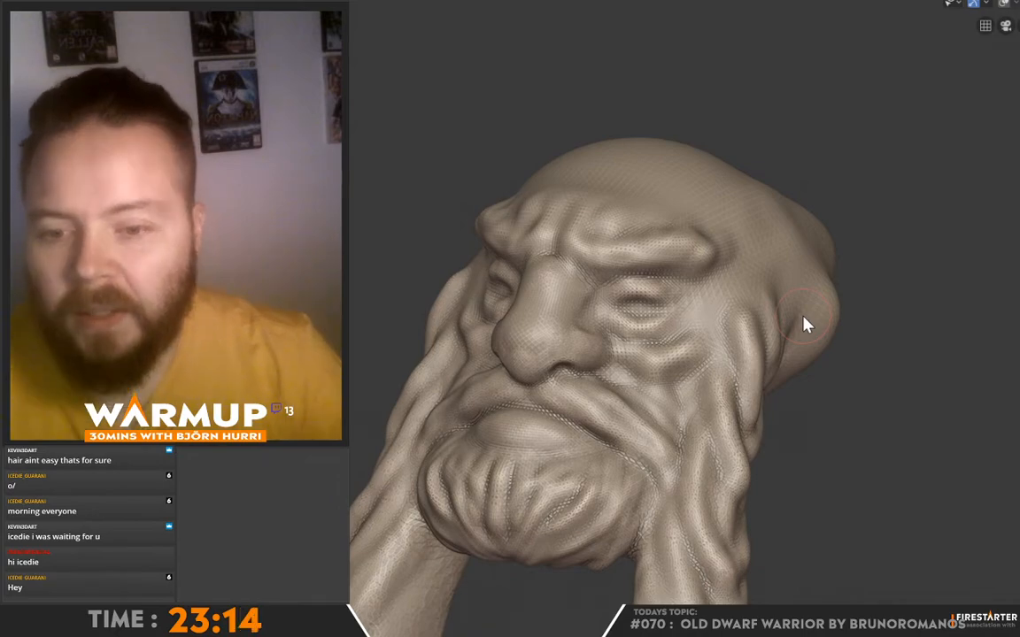
# - Sculpt overlapping hair tufts along both eyebrows, starting at the raised outer ends and working inward
pyautogui.moveTo(805, 324)
pyautogui.mouseDown(button='middle')
pyautogui.moveTo(744, 330)
pyautogui.moveTo(857, 351)
pyautogui.moveTo(724, 344)
pyautogui.moveTo(781, 297)
pyautogui.moveTo(669, 338)
pyautogui.moveTo(593, 291)
pyautogui.moveTo(721, 234)
pyautogui.moveTo(864, 237)
pyautogui.moveTo(758, 209)
pyautogui.moveTo(721, 235)
pyautogui.moveTo(644, 246)
pyautogui.moveTo(846, 254)
pyautogui.moveTo(662, 230)
pyautogui.mouseUp(button='middle')
pyautogui.rightClick(676, 244)
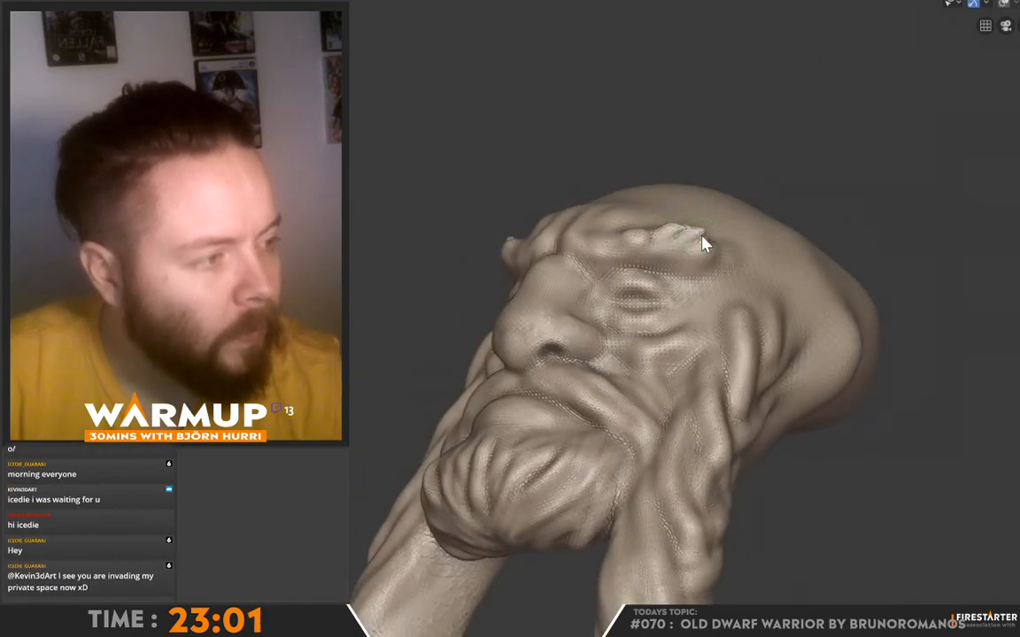
pyautogui.moveTo(713, 257); pyautogui.dragTo(870, 250, button='middle')
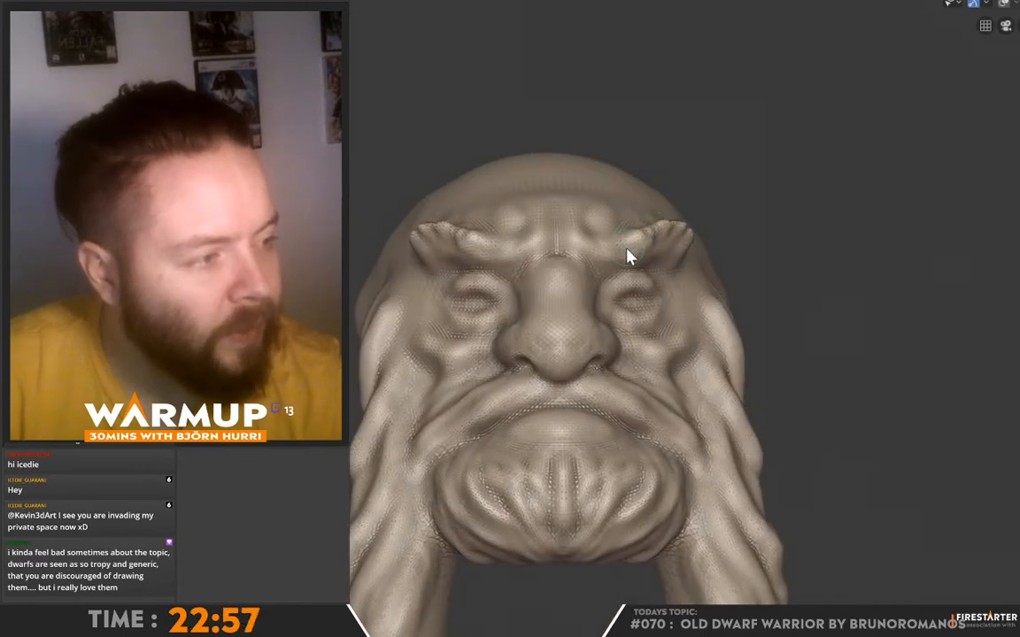
pyautogui.moveTo(778, 220); pyautogui.dragTo(683, 263, button='middle')
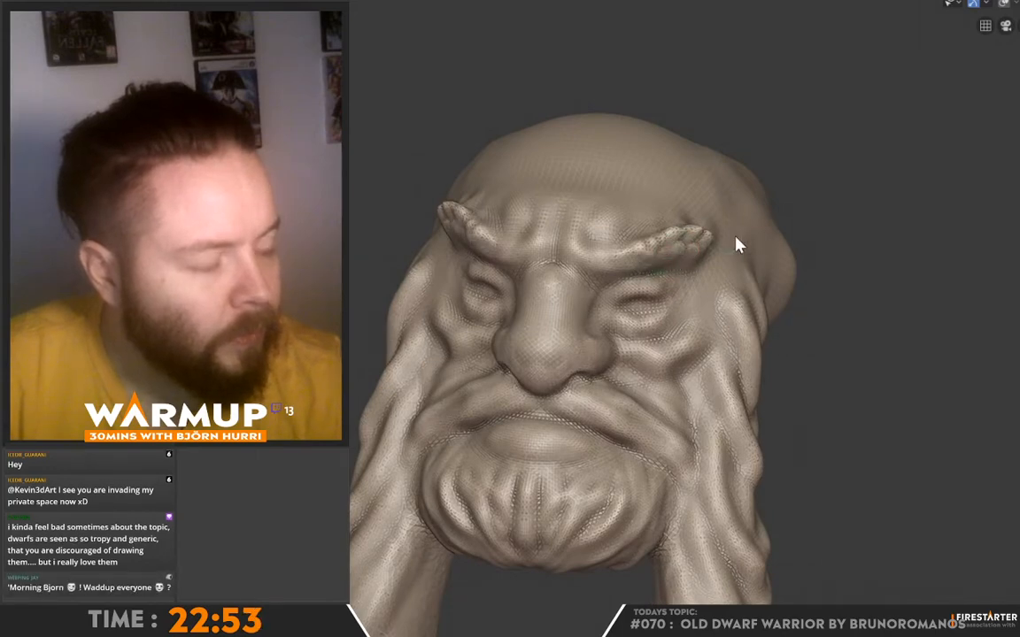
pyautogui.press('KP_1')
pyautogui.moveTo(632, 256); pyautogui.dragTo(708, 387, button='middle')
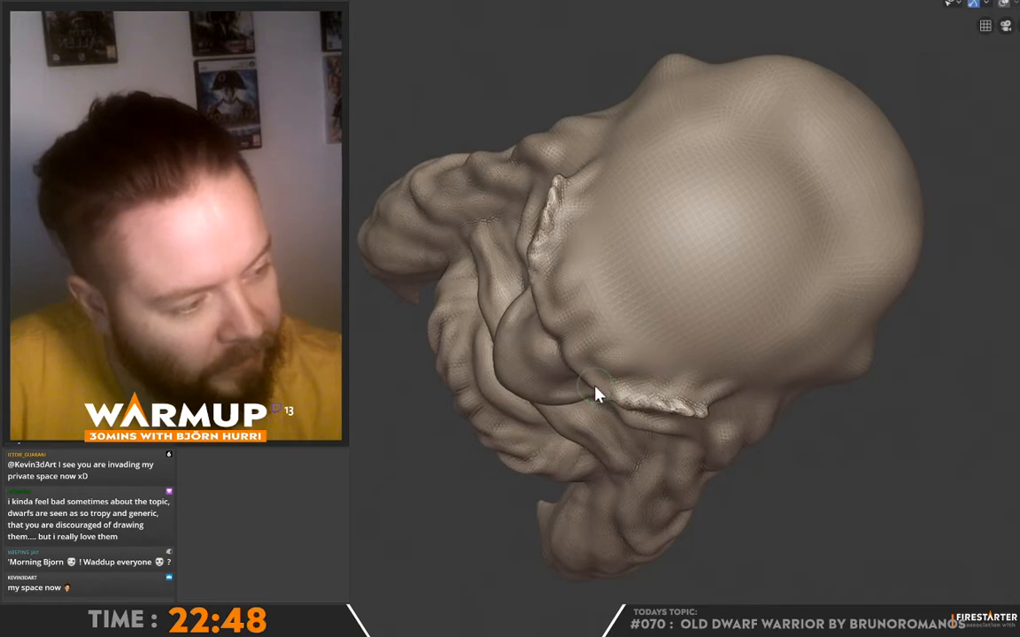
pyautogui.press('KP_1')
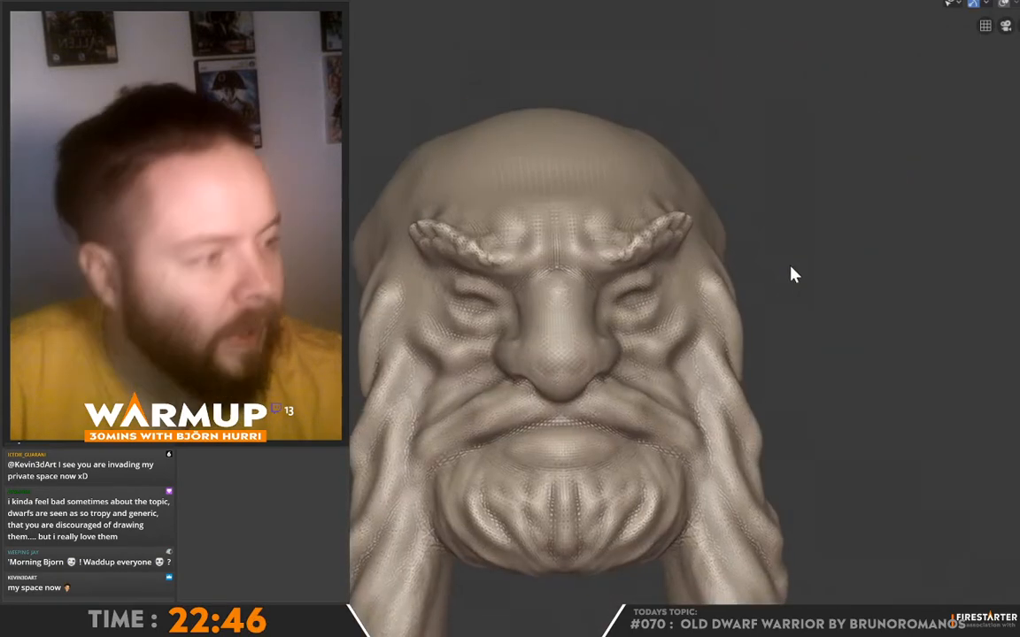
# - Extend the clumped hair texture to the inner ends of both eyebrows beside the frown creases
pyautogui.moveTo(670, 244); pyautogui.dragTo(706, 220, button='middle')
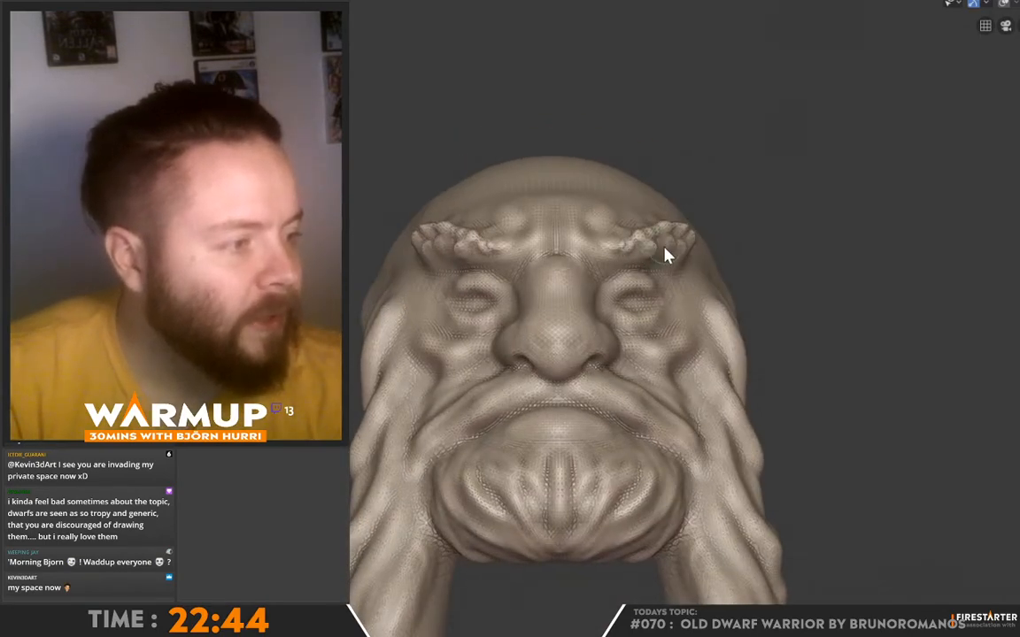
pyautogui.moveTo(666, 255); pyautogui.dragTo(644, 250, button='middle')
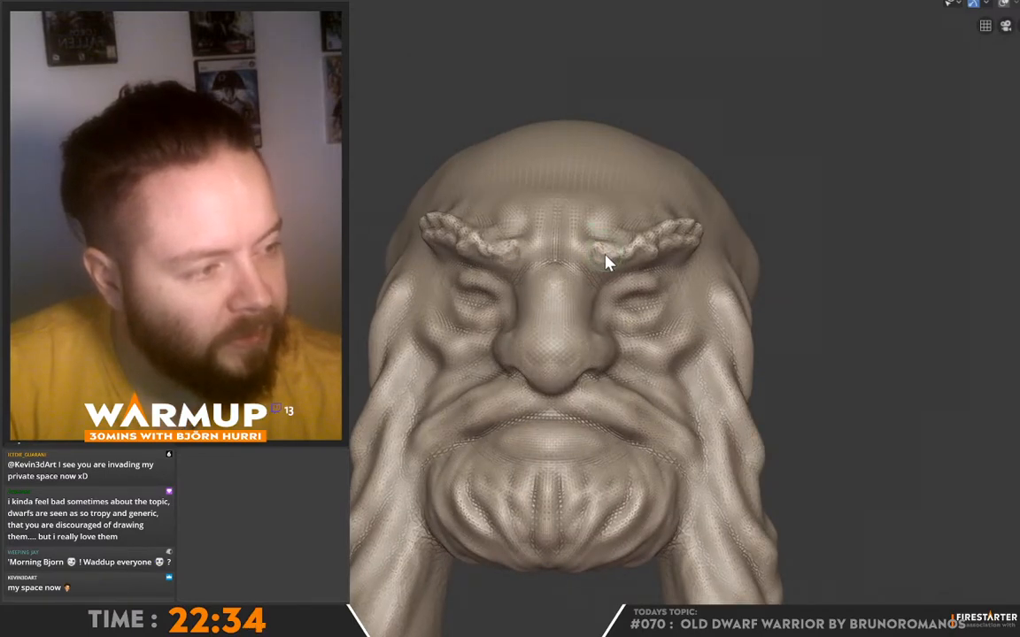
pyautogui.moveTo(605, 262)
pyautogui.mouseDown(button='middle')
pyautogui.moveTo(752, 250)
pyautogui.moveTo(593, 257)
pyautogui.mouseUp(button='middle')
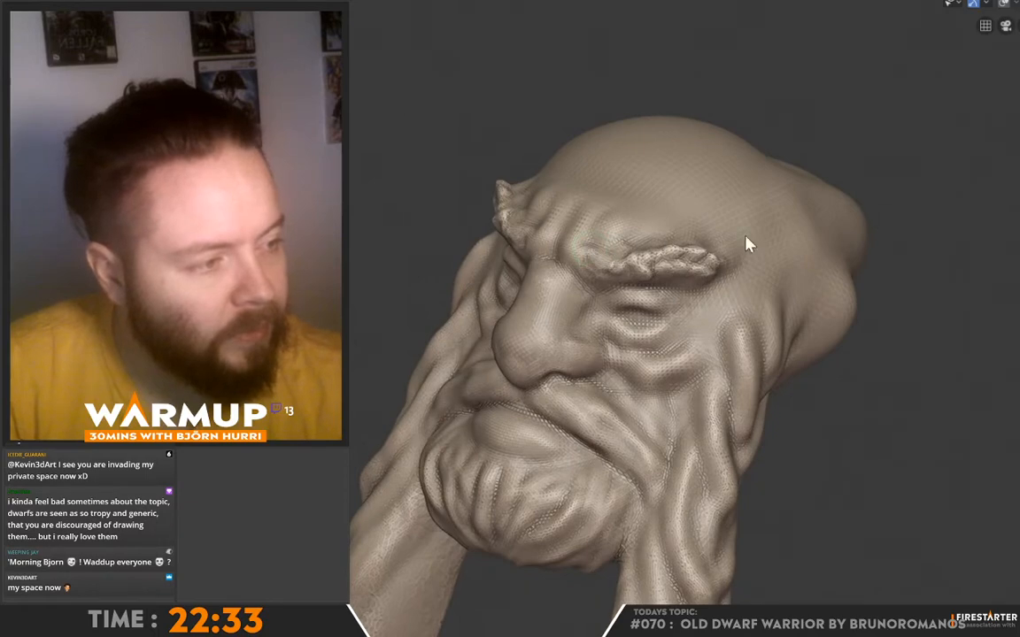
pyautogui.moveTo(746, 244)
pyautogui.mouseDown(button='middle')
pyautogui.moveTo(871, 200)
pyautogui.moveTo(821, 199)
pyautogui.mouseUp(button='middle')
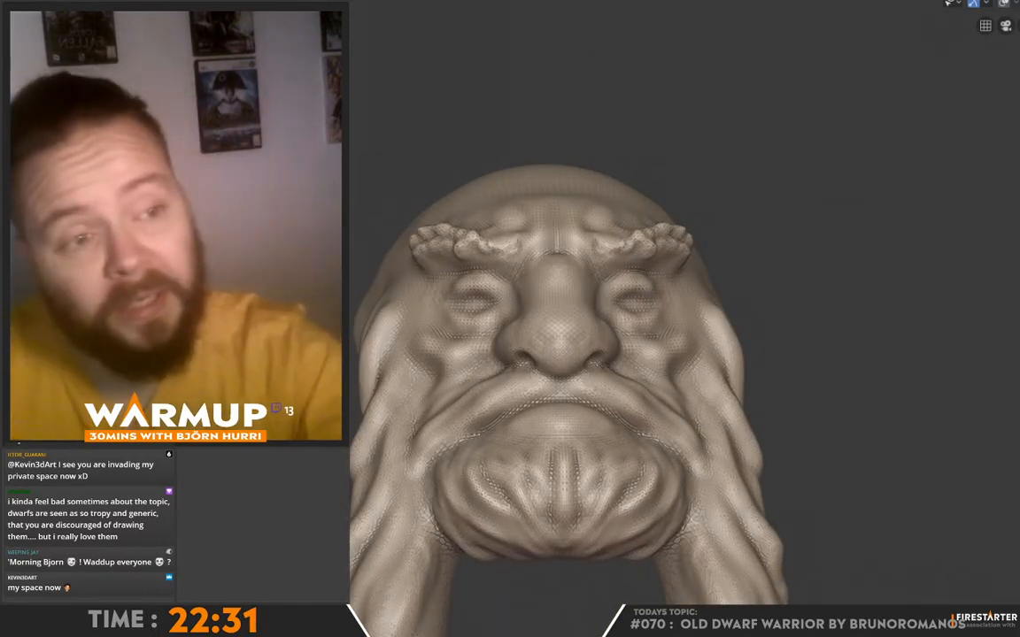
# - Add finer hair clumps to the eyebrows' undersides and outer tips with a 14 px brush, and crease the skin between their inner ends
pyautogui.rightClick(623, 269)
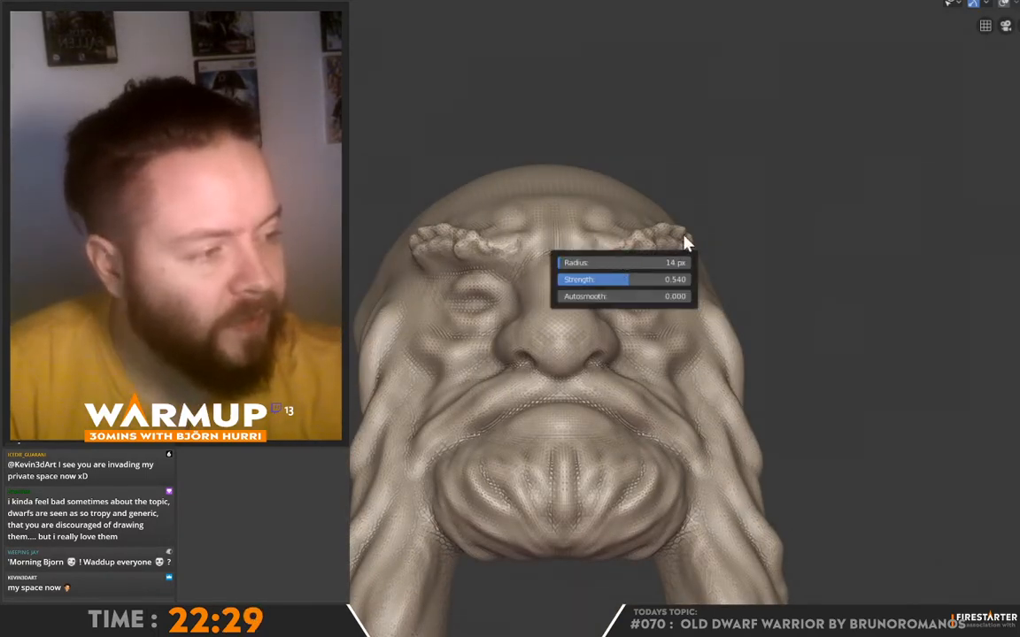
pyautogui.moveTo(598, 257)
pyautogui.mouseDown(button='middle')
pyautogui.moveTo(683, 275)
pyautogui.moveTo(644, 256)
pyautogui.moveTo(815, 278)
pyautogui.moveTo(614, 234)
pyautogui.moveTo(720, 220)
pyautogui.moveTo(719, 164)
pyautogui.moveTo(638, 270)
pyautogui.mouseUp(button='middle')
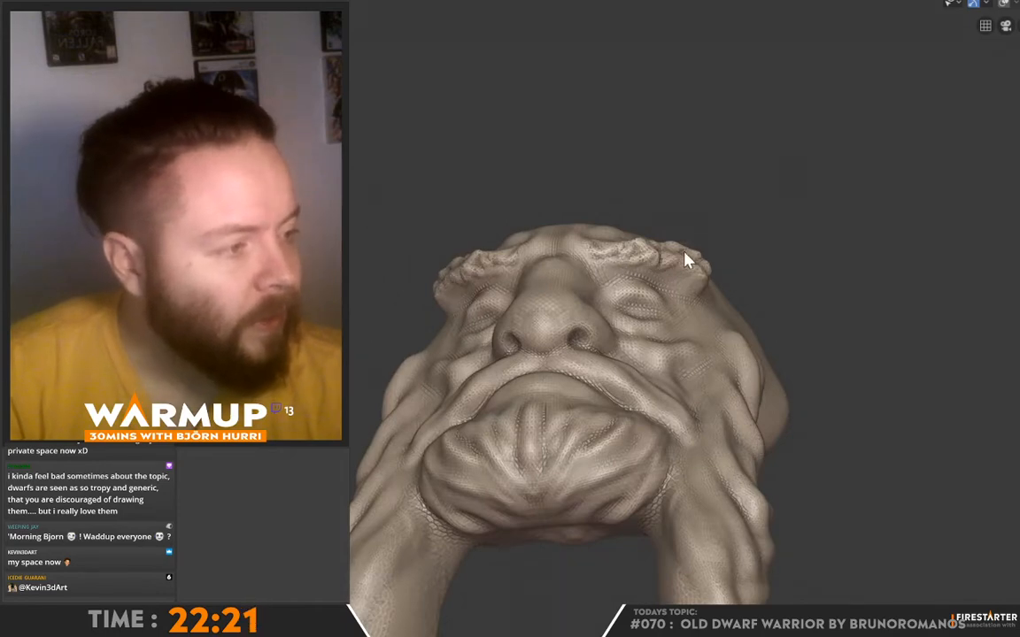
pyautogui.moveTo(760, 271)
pyautogui.mouseDown(button='middle')
pyautogui.moveTo(720, 296)
pyautogui.moveTo(673, 254)
pyautogui.moveTo(856, 255)
pyautogui.moveTo(814, 369)
pyautogui.moveTo(661, 387)
pyautogui.moveTo(894, 303)
pyautogui.moveTo(769, 264)
pyautogui.moveTo(819, 255)
pyautogui.moveTo(825, 239)
pyautogui.moveTo(705, 269)
pyautogui.mouseUp(button='middle')
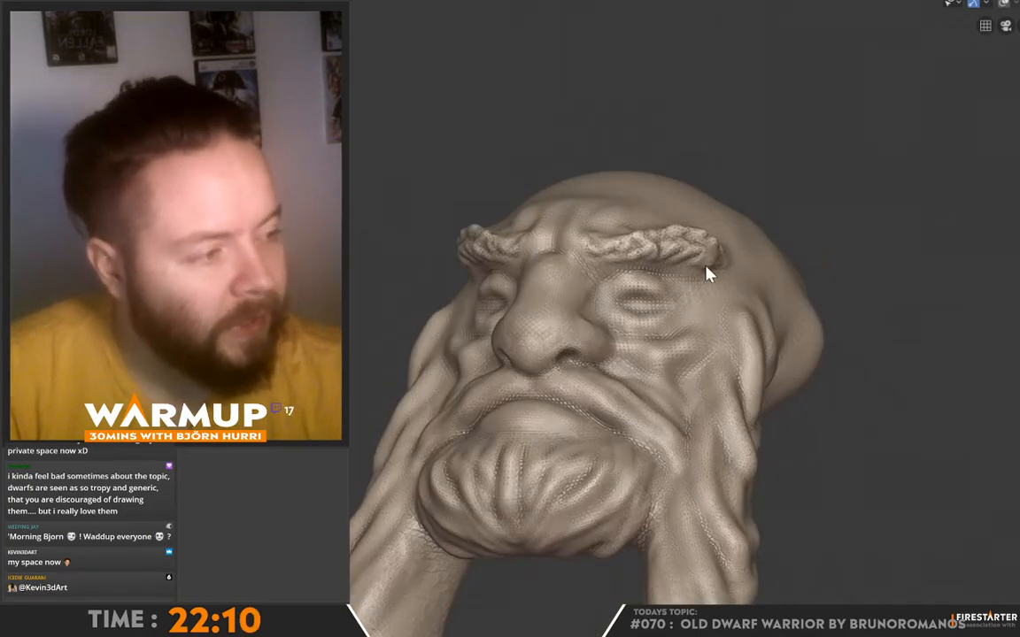
pyautogui.moveTo(797, 265)
pyautogui.mouseDown(button='middle')
pyautogui.moveTo(853, 295)
pyautogui.moveTo(785, 322)
pyautogui.moveTo(728, 282)
pyautogui.moveTo(595, 270)
pyautogui.moveTo(678, 256)
pyautogui.moveTo(649, 241)
pyautogui.mouseUp(button='middle')
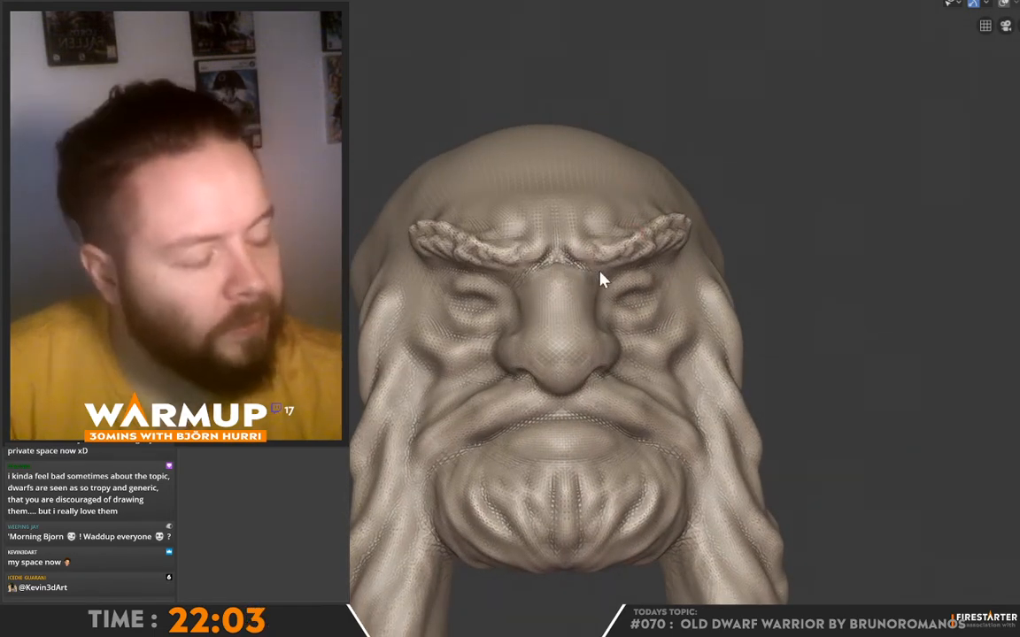
# - Sculpt mirrored horizontal wrinkles across the upper nose bridge, just below the eyebrows
pyautogui.moveTo(603, 280)
pyautogui.mouseDown(button='middle')
pyautogui.moveTo(650, 242)
pyautogui.moveTo(706, 268)
pyautogui.moveTo(622, 239)
pyautogui.moveTo(646, 278)
pyautogui.mouseUp(button='middle')
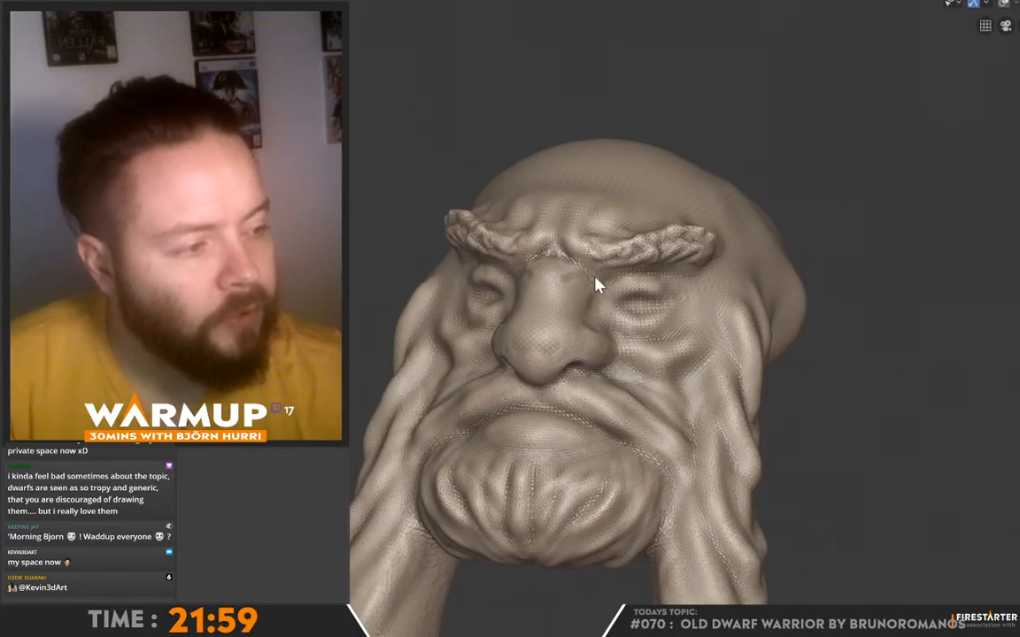
pyautogui.moveTo(591, 276); pyautogui.dragTo(560, 269)
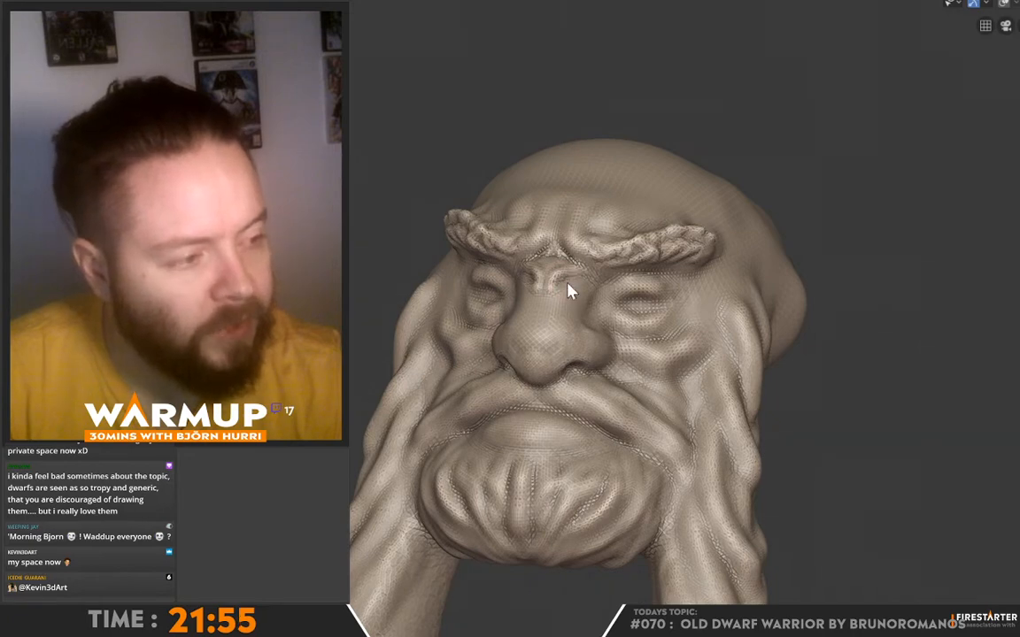
pyautogui.moveTo(656, 221); pyautogui.dragTo(678, 283, button='middle')
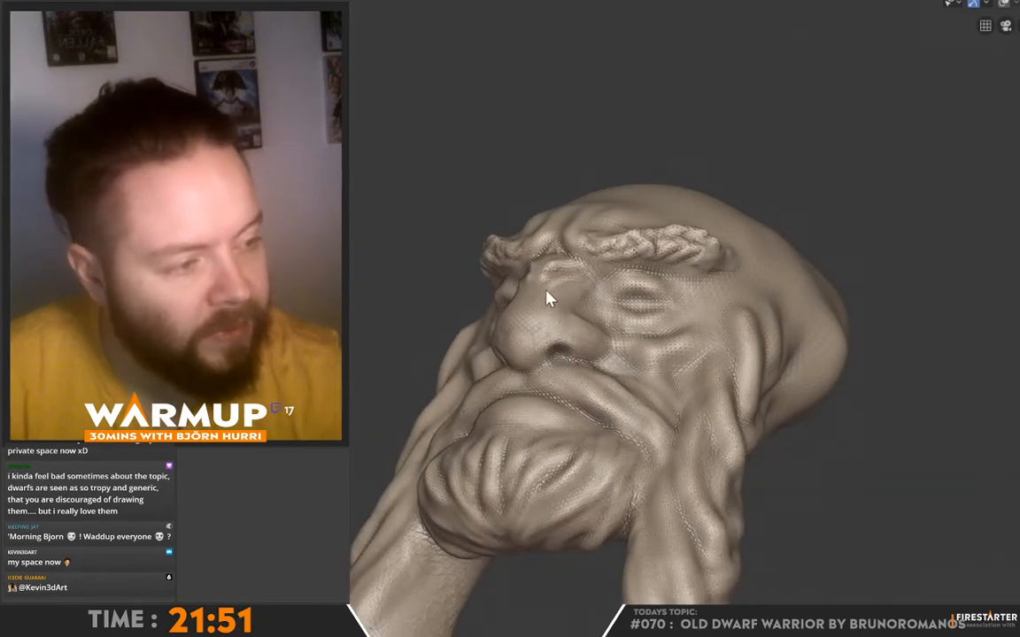
pyautogui.moveTo(546, 294)
pyautogui.mouseDown(button='middle')
pyautogui.moveTo(665, 294)
pyautogui.moveTo(563, 295)
pyautogui.moveTo(638, 262)
pyautogui.moveTo(671, 279)
pyautogui.moveTo(569, 290)
pyautogui.mouseUp(button='middle')
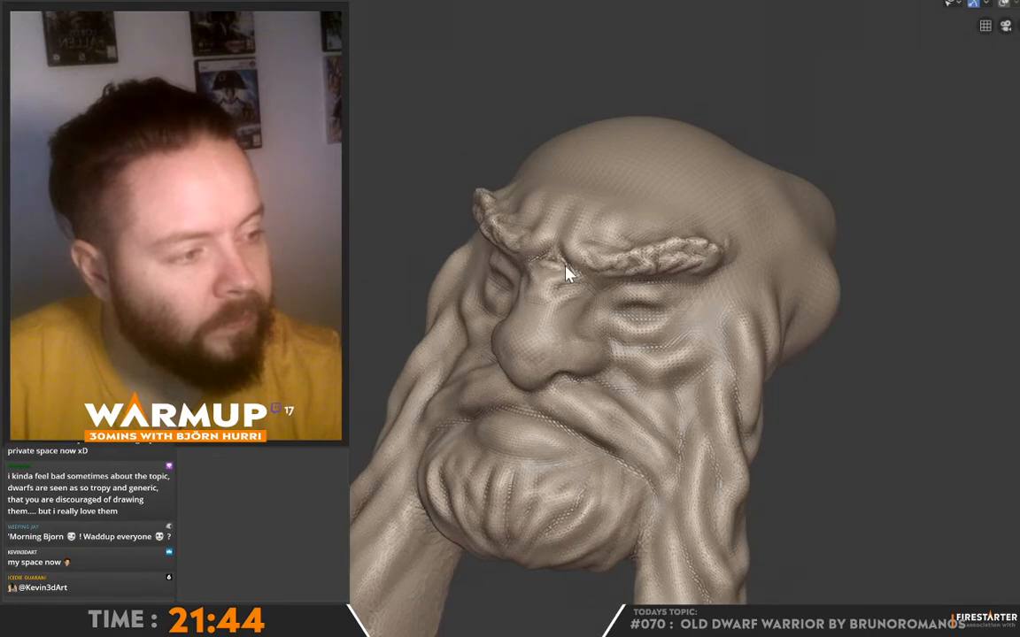
pyautogui.moveTo(569, 274)
pyautogui.mouseDown(button='middle')
pyautogui.moveTo(682, 266)
pyautogui.moveTo(799, 223)
pyautogui.moveTo(871, 227)
pyautogui.moveTo(745, 202)
pyautogui.moveTo(628, 239)
pyautogui.moveTo(650, 252)
pyautogui.mouseUp(button='middle')
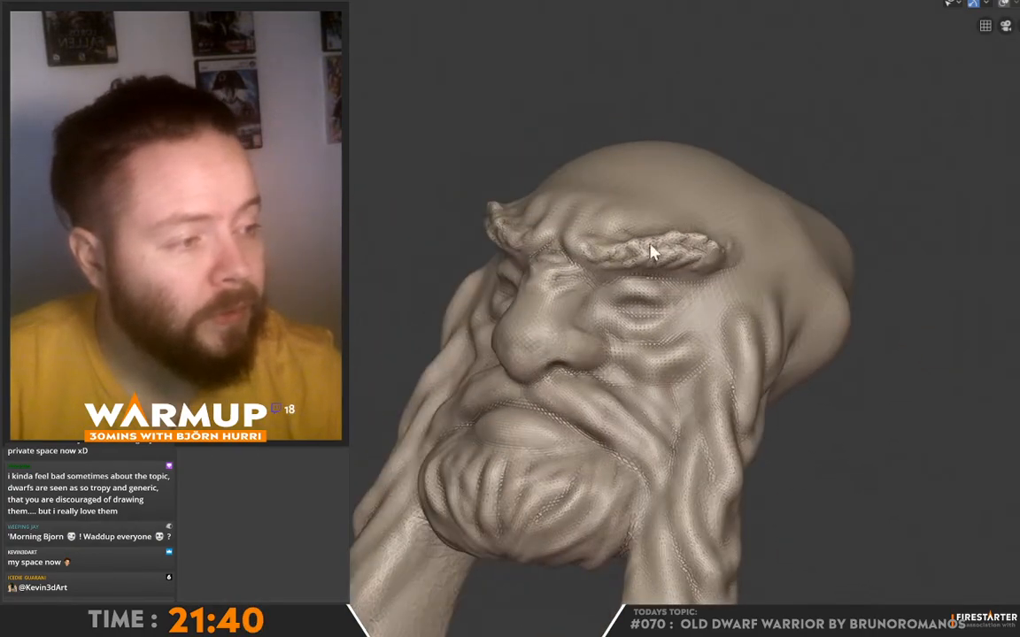
# - Deepen the inner eye corners and define the upper eyelids beneath both eyebrows
pyautogui.moveTo(606, 303)
pyautogui.mouseDown(button='middle')
pyautogui.moveTo(757, 271)
pyautogui.moveTo(644, 287)
pyautogui.moveTo(845, 268)
pyautogui.moveTo(812, 259)
pyautogui.moveTo(717, 270)
pyautogui.mouseUp(button='middle')
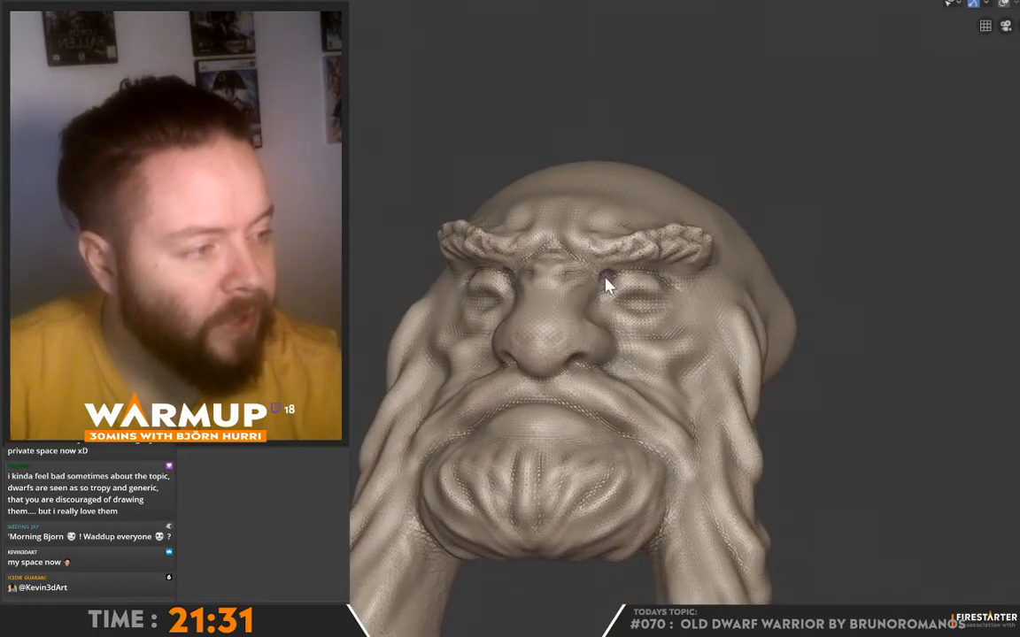
pyautogui.moveTo(785, 303); pyautogui.dragTo(770, 295, button='middle')
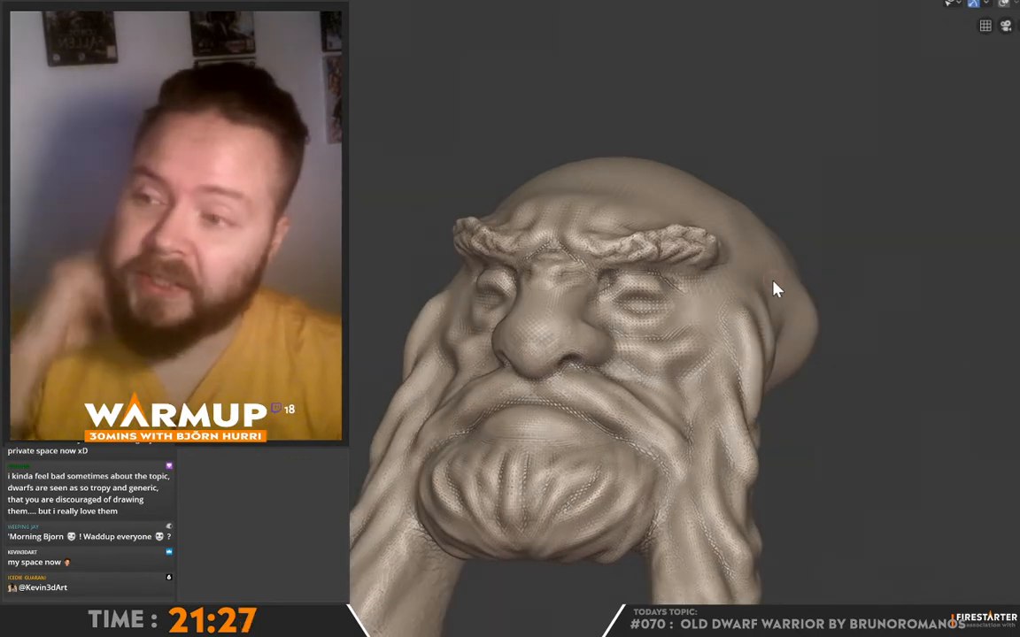
pyautogui.moveTo(635, 295)
pyautogui.mouseDown(button='middle')
pyautogui.moveTo(730, 292)
pyautogui.moveTo(718, 287)
pyautogui.moveTo(666, 303)
pyautogui.moveTo(780, 298)
pyautogui.moveTo(625, 289)
pyautogui.mouseUp(button='middle')
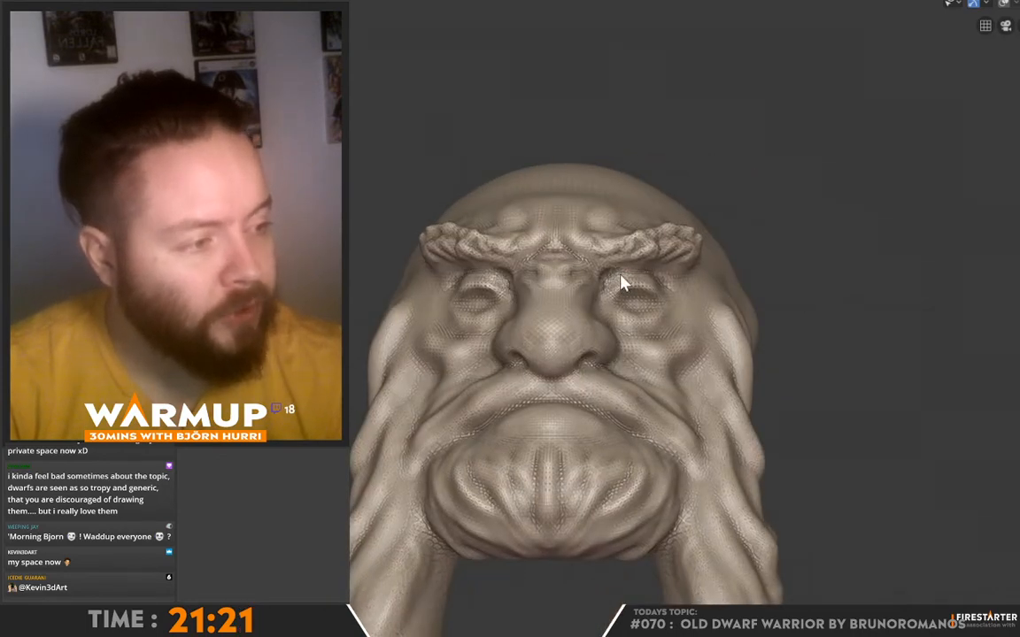
pyautogui.moveTo(755, 255)
pyautogui.mouseDown(button='middle')
pyautogui.moveTo(773, 314)
pyautogui.moveTo(718, 299)
pyautogui.mouseUp(button='middle')
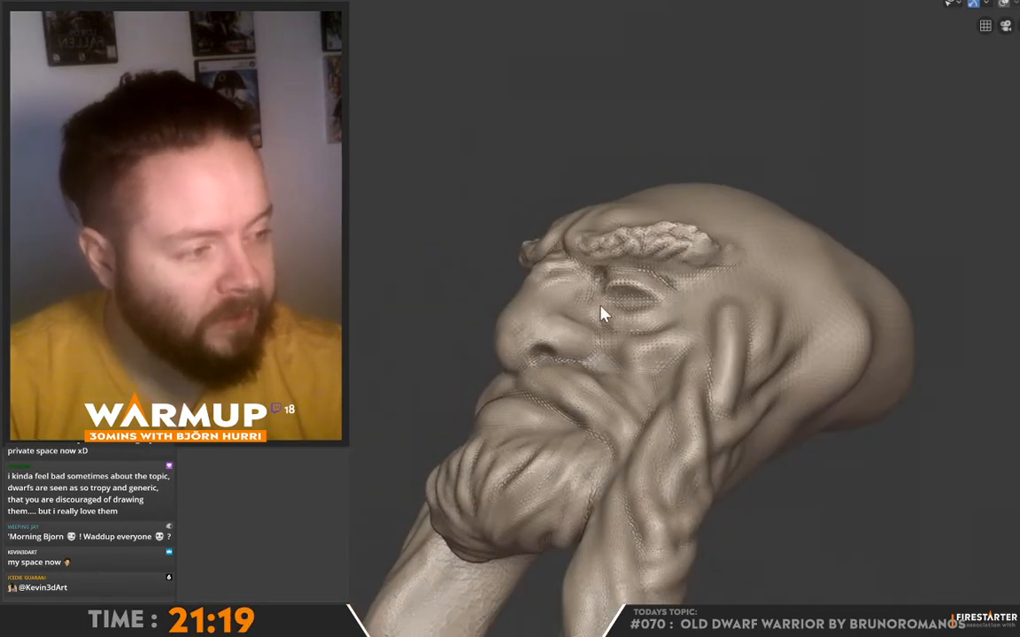
pyautogui.moveTo(626, 323)
pyautogui.mouseDown(button='middle')
pyautogui.moveTo(640, 337)
pyautogui.moveTo(617, 346)
pyautogui.mouseUp(button='middle')
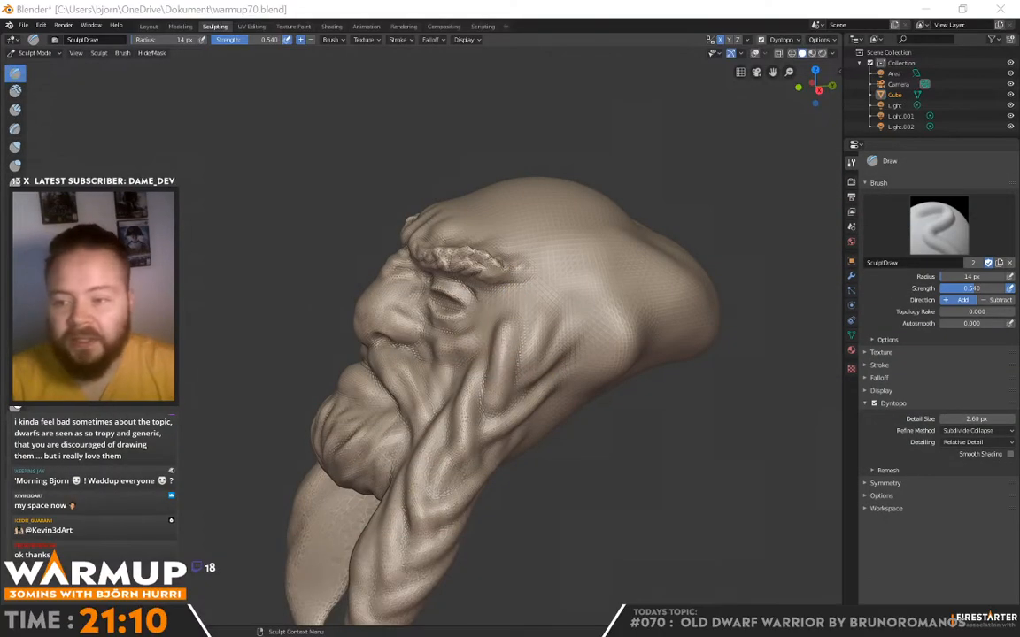
# - Examine the Dyntopo detail size and Relative Detail setting while comparing the head's mesh density at near and far view distances
pyautogui.click(874, 404)
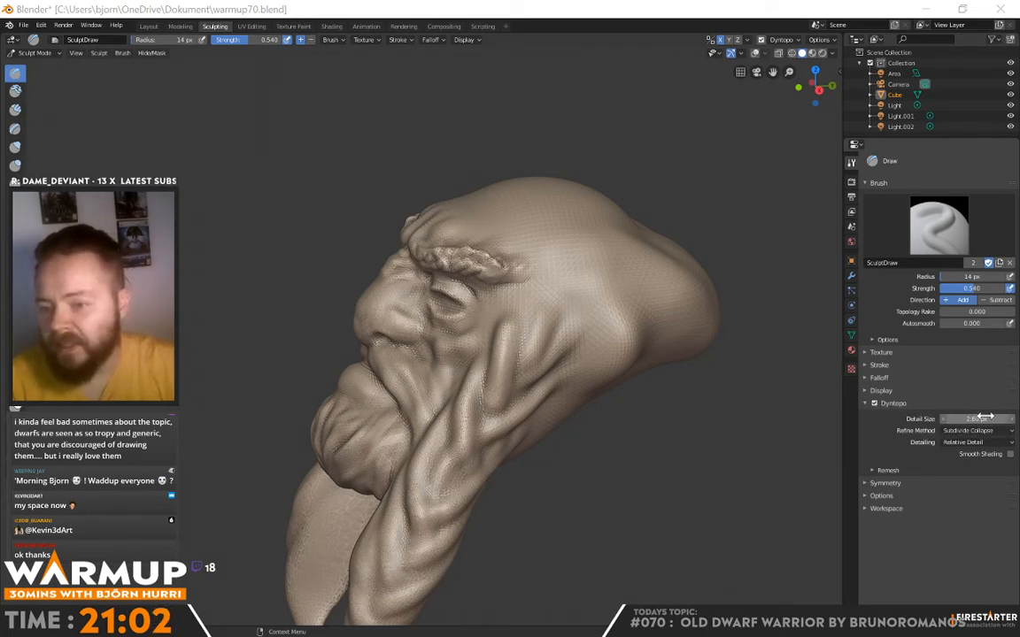
pyautogui.scroll(-5, 384, 335)
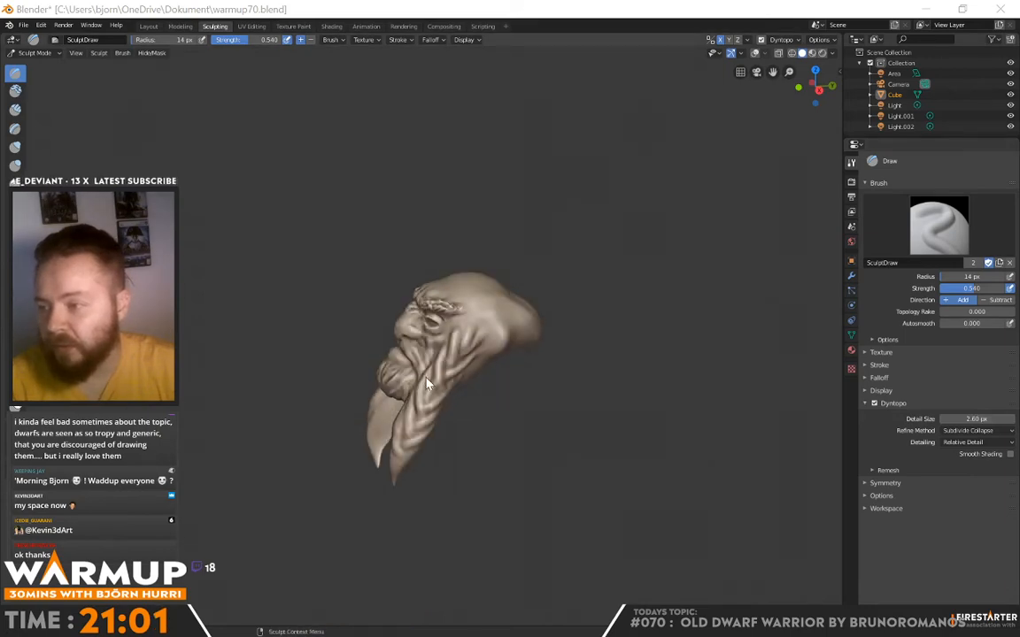
pyautogui.scroll(-6, 518, 405)
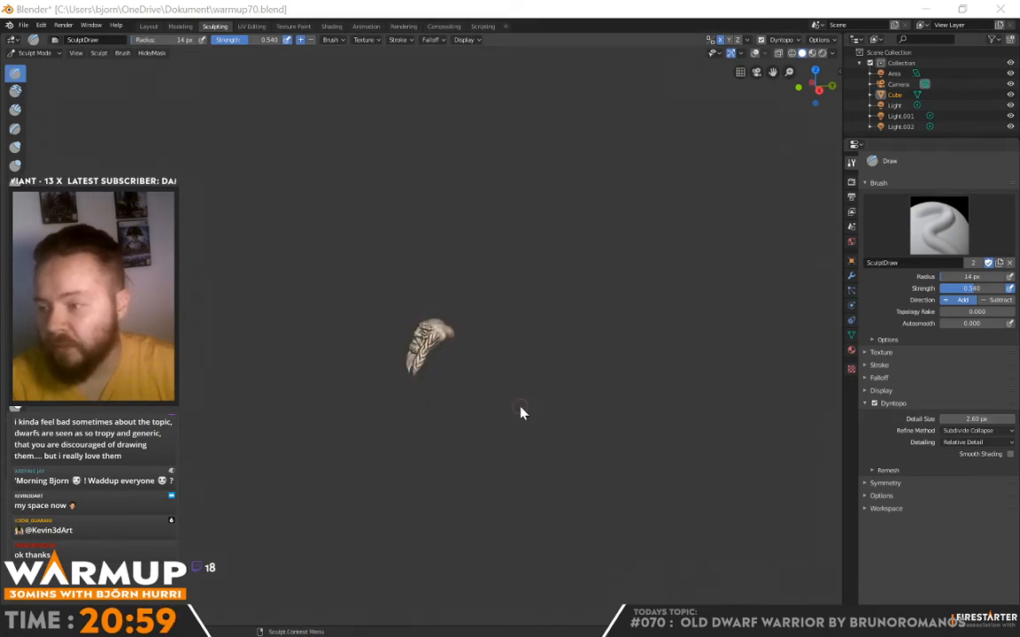
pyautogui.scroll(8, 520, 409)
pyautogui.scroll(3, 520, 431)
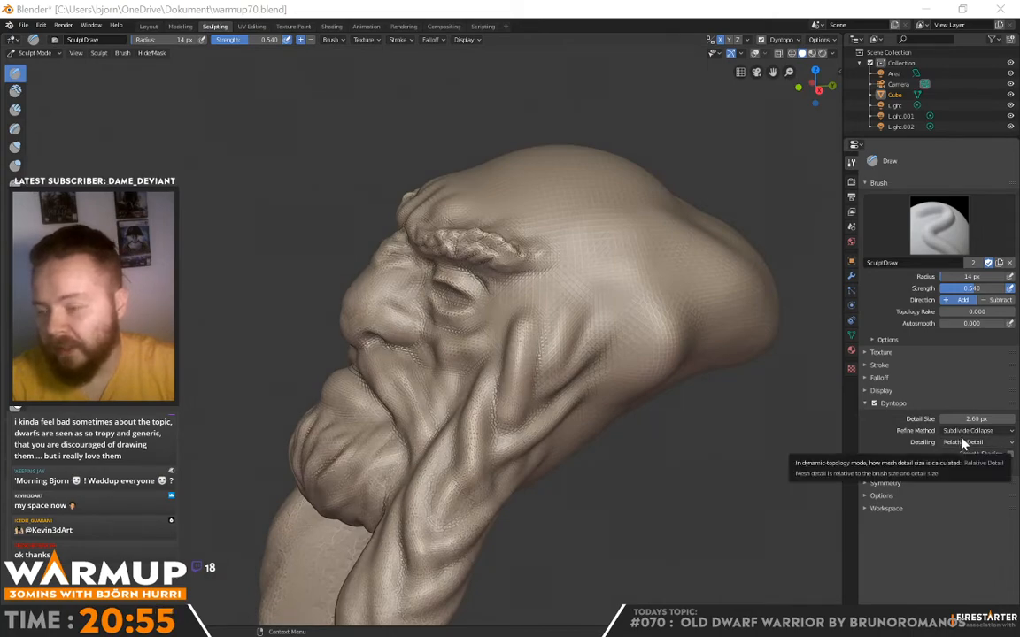
pyautogui.scroll(3, 510, 407)
pyautogui.scroll(2, 511, 408)
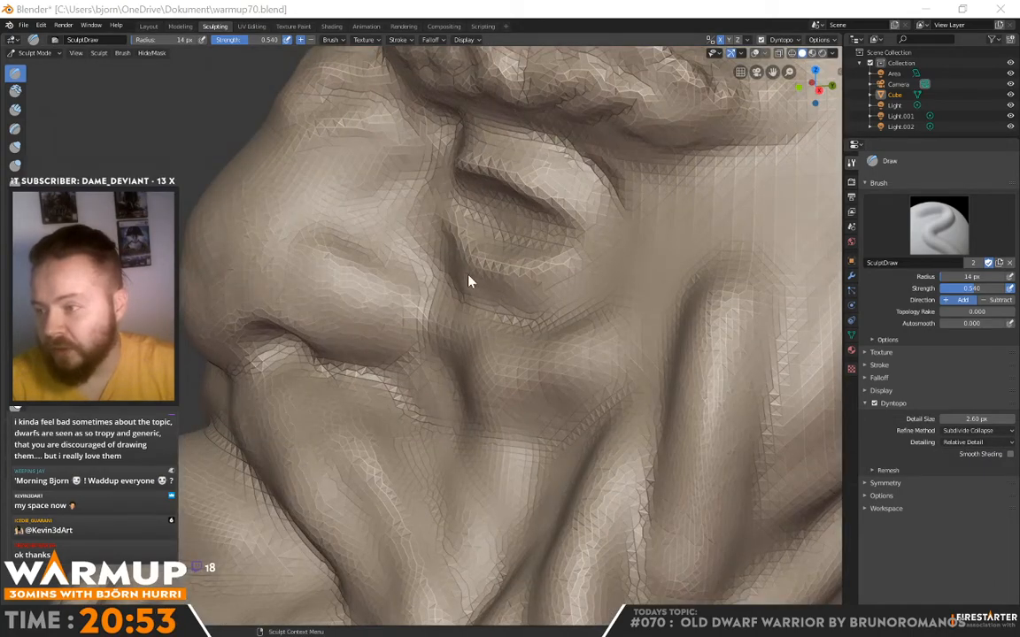
pyautogui.scroll(-8, 508, 364)
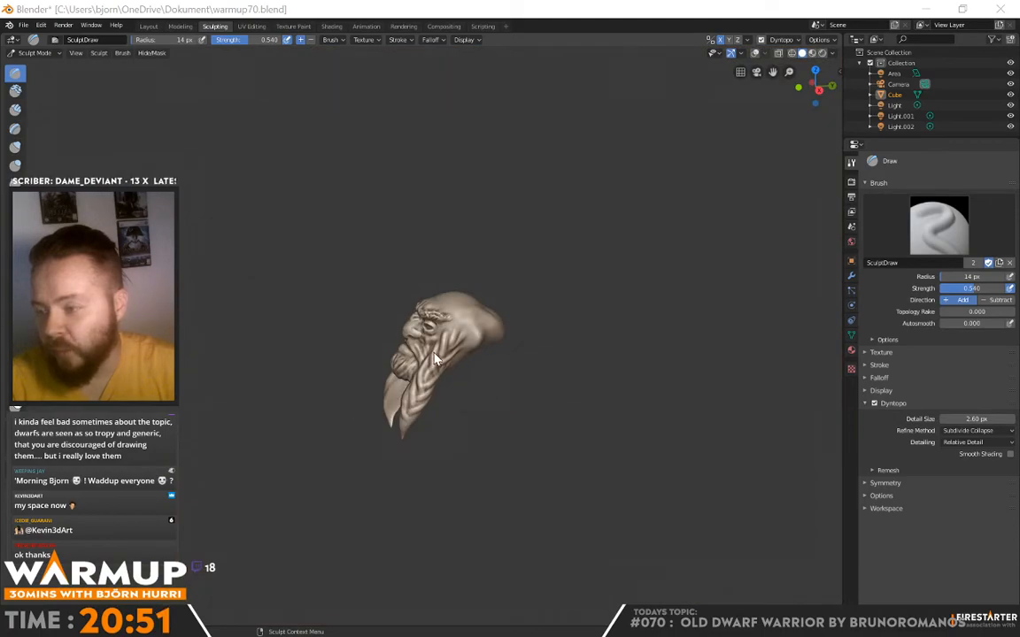
pyautogui.scroll(10, 435, 358)
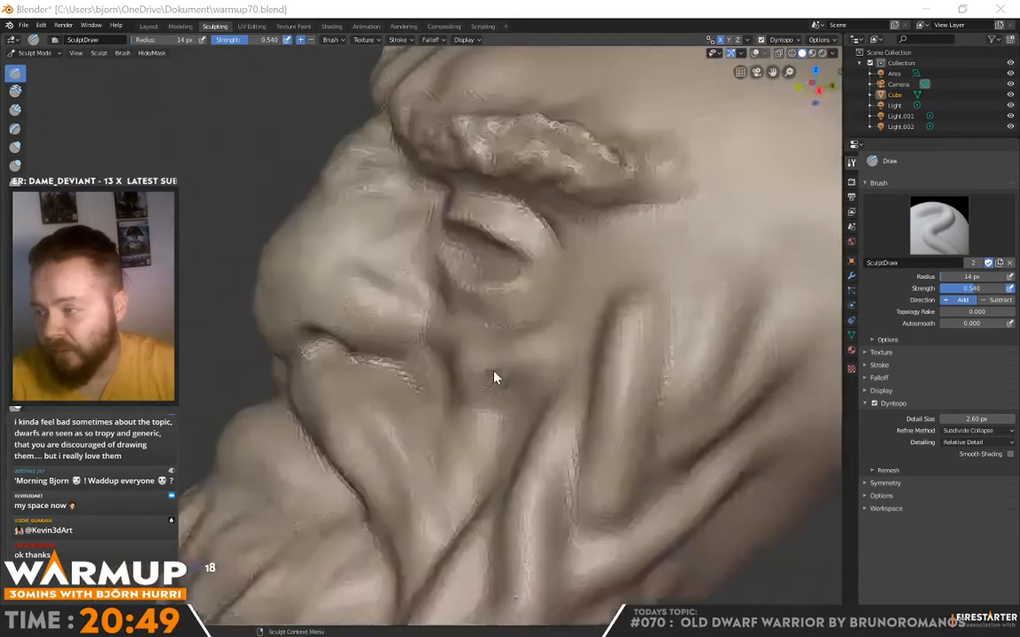
pyautogui.scroll(-8, 494, 378)
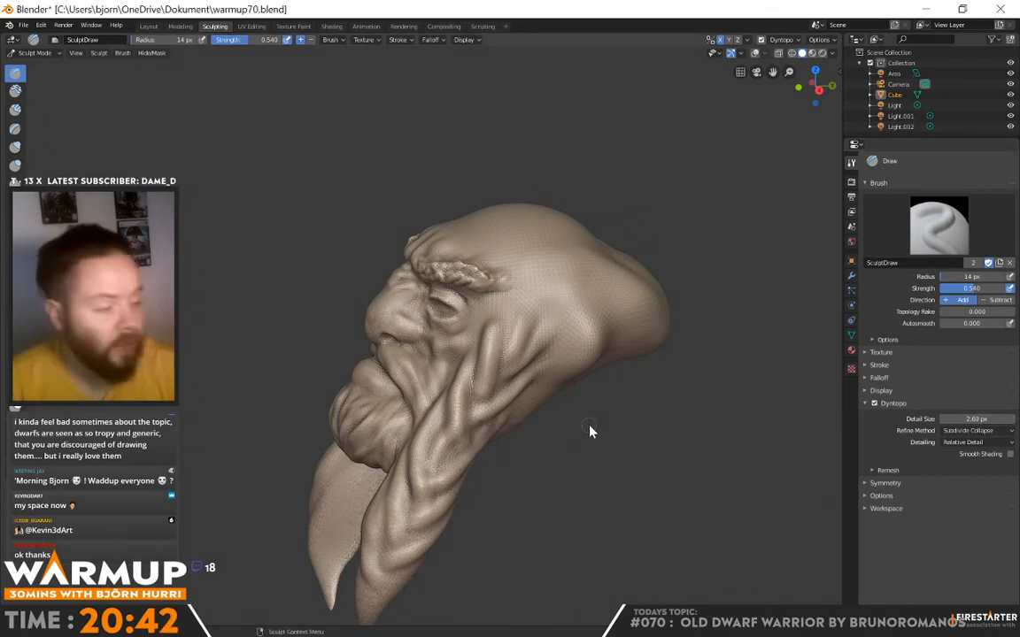
# - Sculpt mirrored swept-back hair strands along the sides of the head, from the temples toward the back, with a 14 px Draw brush
pyautogui.moveTo(522, 395); pyautogui.dragTo(506, 342, button='middle')
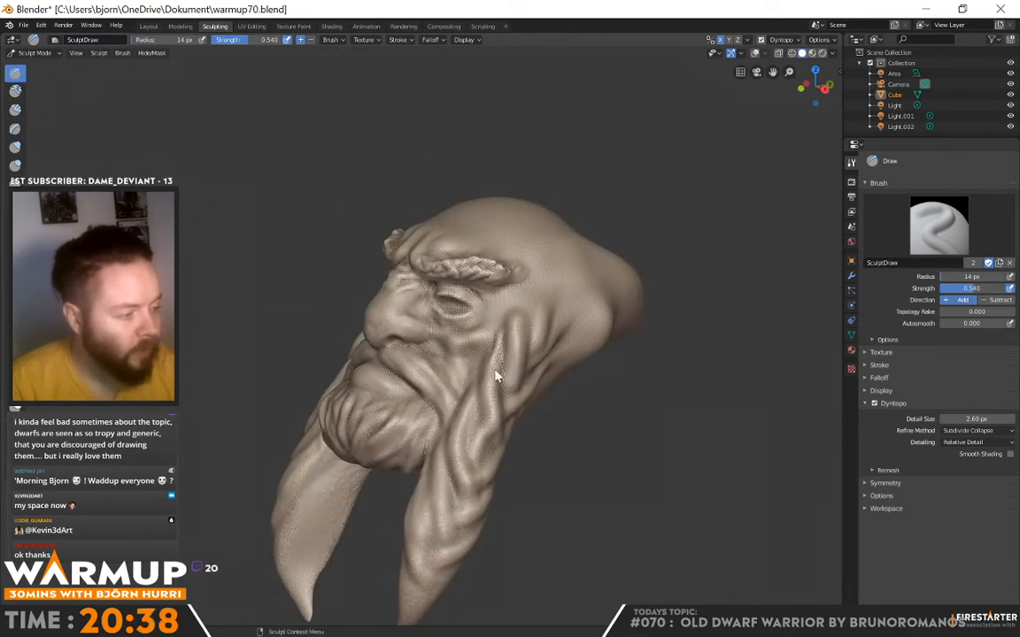
pyautogui.moveTo(493, 400)
pyautogui.mouseDown(button='middle')
pyautogui.moveTo(622, 319)
pyautogui.moveTo(518, 335)
pyautogui.moveTo(581, 325)
pyautogui.moveTo(496, 389)
pyautogui.mouseUp(button='middle')
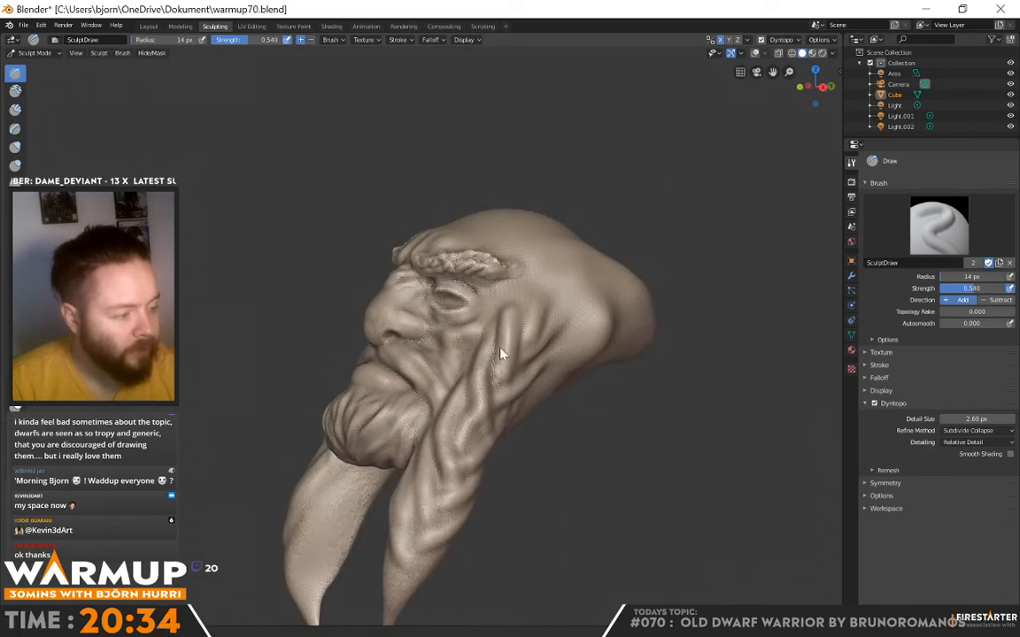
pyautogui.moveTo(502, 348)
pyautogui.mouseDown(button='middle')
pyautogui.moveTo(538, 332)
pyautogui.moveTo(526, 356)
pyautogui.moveTo(642, 300)
pyautogui.moveTo(519, 309)
pyautogui.moveTo(598, 311)
pyautogui.moveTo(537, 289)
pyautogui.mouseUp(button='middle')
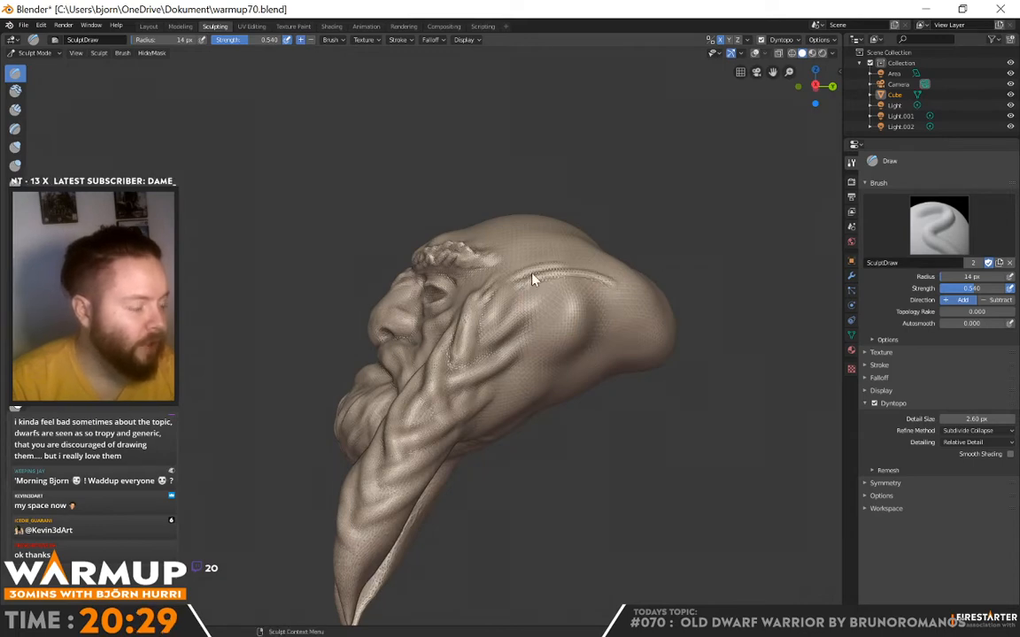
pyautogui.moveTo(652, 312); pyautogui.dragTo(646, 336, button='middle')
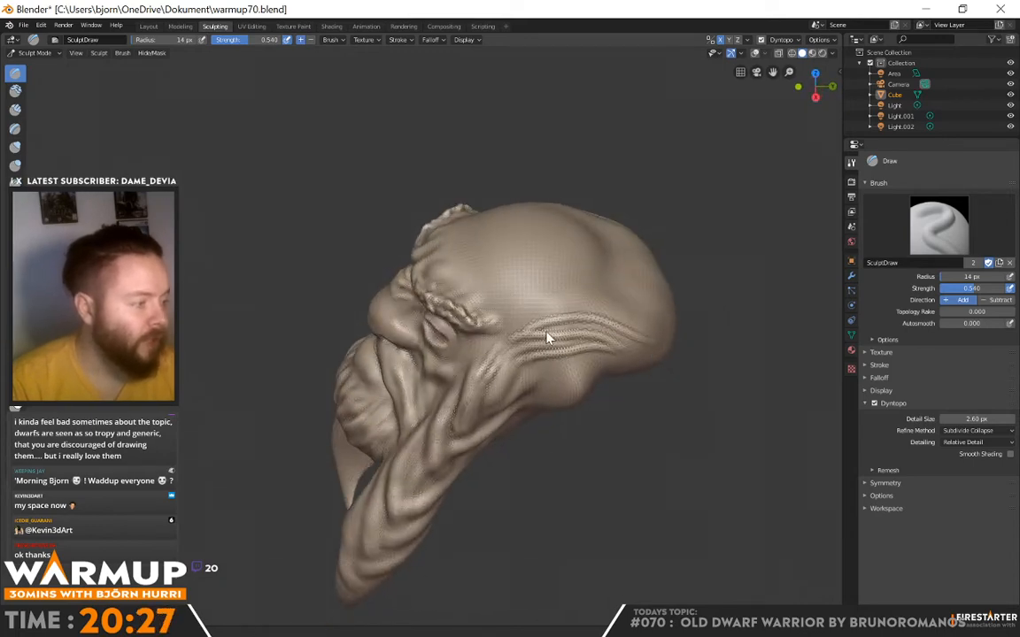
pyautogui.moveTo(547, 338); pyautogui.dragTo(584, 363)
pyautogui.moveTo(674, 377); pyautogui.dragTo(593, 331, button='middle')
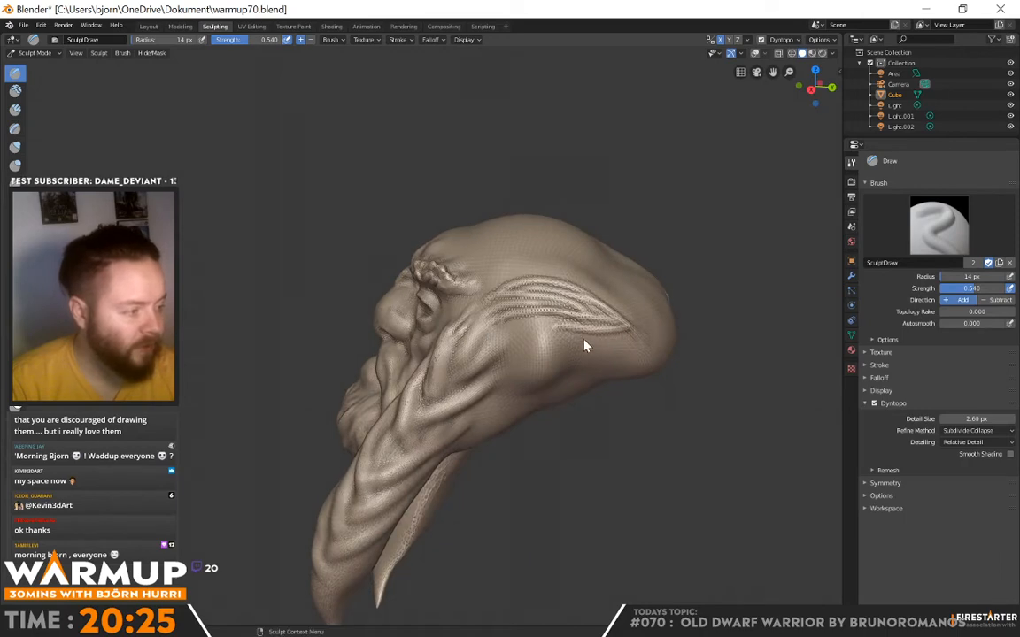
# - Enlarge the Draw brush to 24 px and extend the hair strands over the back of the head so both sides meet behind the bald crown
pyautogui.rightClick(569, 335)
pyautogui.moveTo(569, 334); pyautogui.dragTo(582, 337)
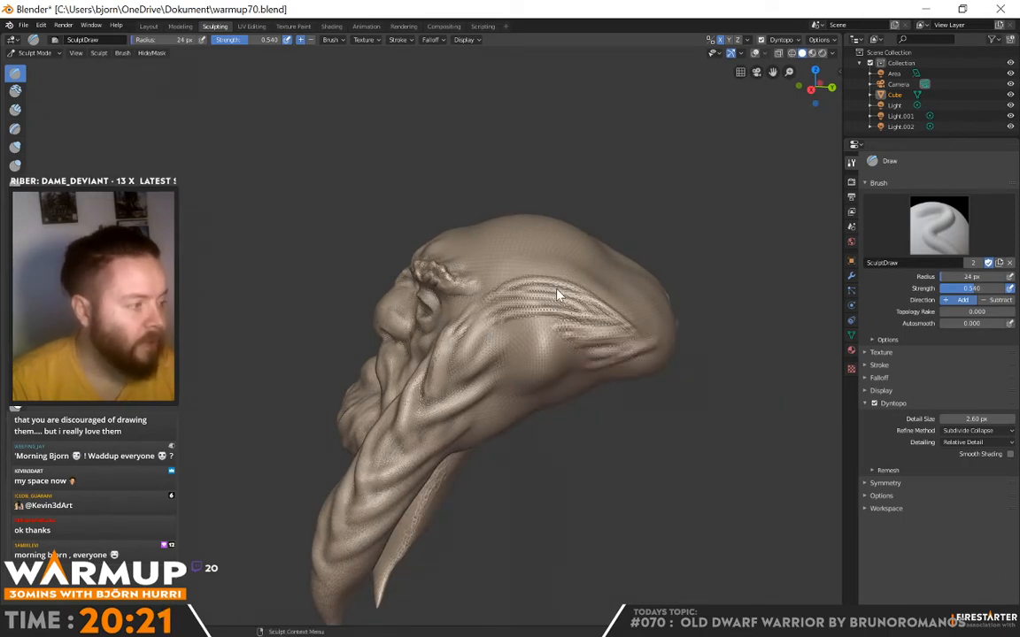
pyautogui.moveTo(696, 330); pyautogui.dragTo(621, 330, button='middle')
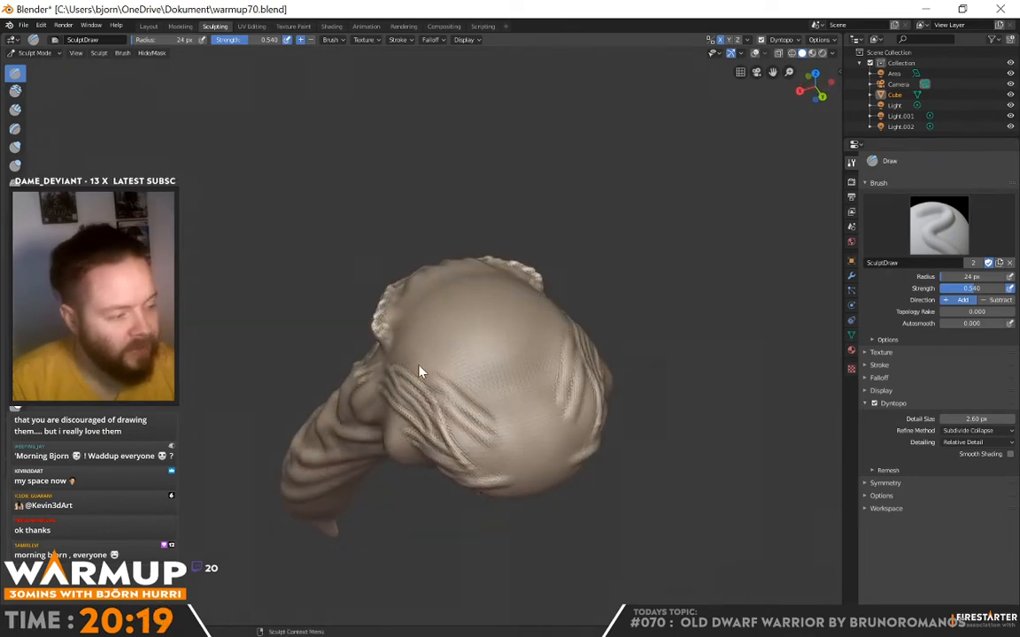
pyautogui.moveTo(420, 372)
pyautogui.mouseDown()
pyautogui.moveTo(471, 391)
pyautogui.moveTo(541, 489)
pyautogui.moveTo(531, 436)
pyautogui.mouseUp()
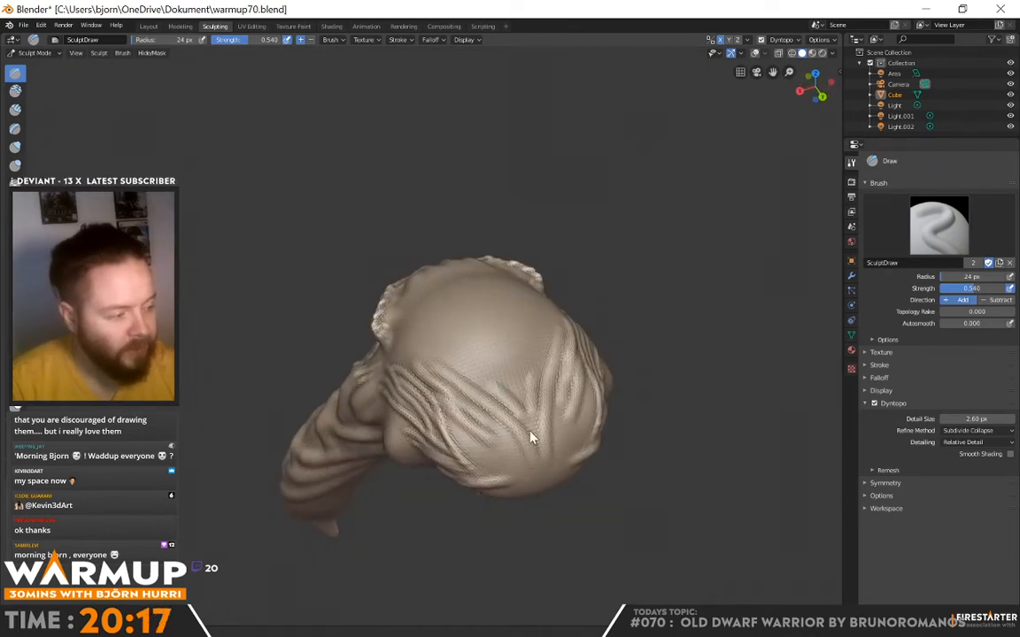
pyautogui.moveTo(486, 392)
pyautogui.mouseDown()
pyautogui.moveTo(486, 423)
pyautogui.moveTo(529, 486)
pyautogui.moveTo(462, 455)
pyautogui.moveTo(485, 447)
pyautogui.mouseUp()
pyautogui.moveTo(484, 446)
pyautogui.mouseDown(button='middle')
pyautogui.moveTo(605, 359)
pyautogui.moveTo(587, 337)
pyautogui.moveTo(673, 342)
pyautogui.moveTo(598, 370)
pyautogui.mouseUp(button='middle')
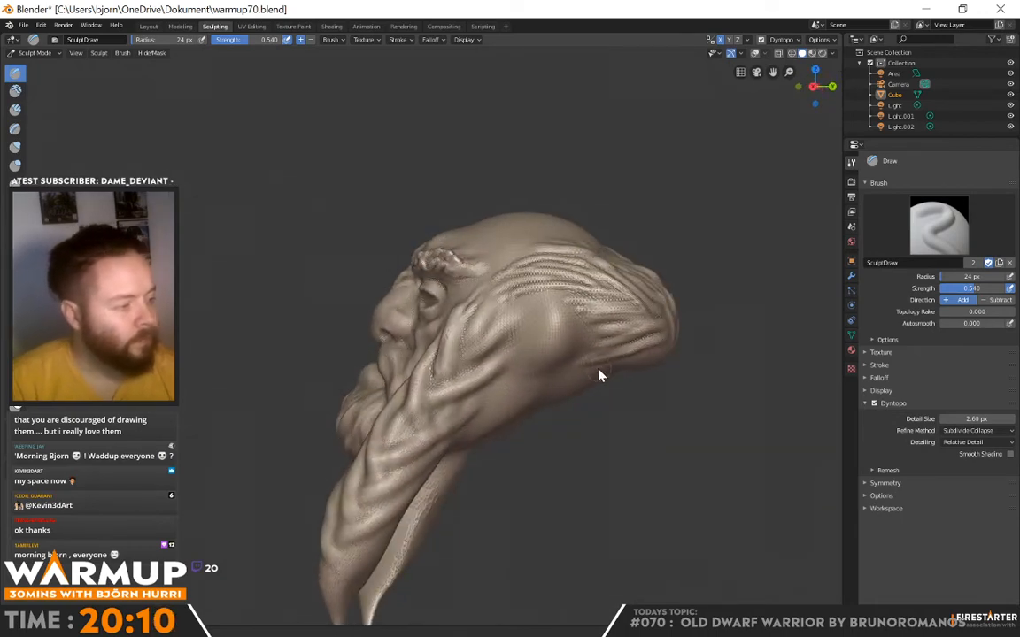
# - Examine the head from the front, both sides and three-quarter angles to judge the hair, brows, face and beard shapes
pyautogui.moveTo(660, 355)
pyautogui.mouseDown(button='middle')
pyautogui.moveTo(720, 368)
pyautogui.moveTo(762, 358)
pyautogui.moveTo(759, 325)
pyautogui.mouseUp(button='middle')
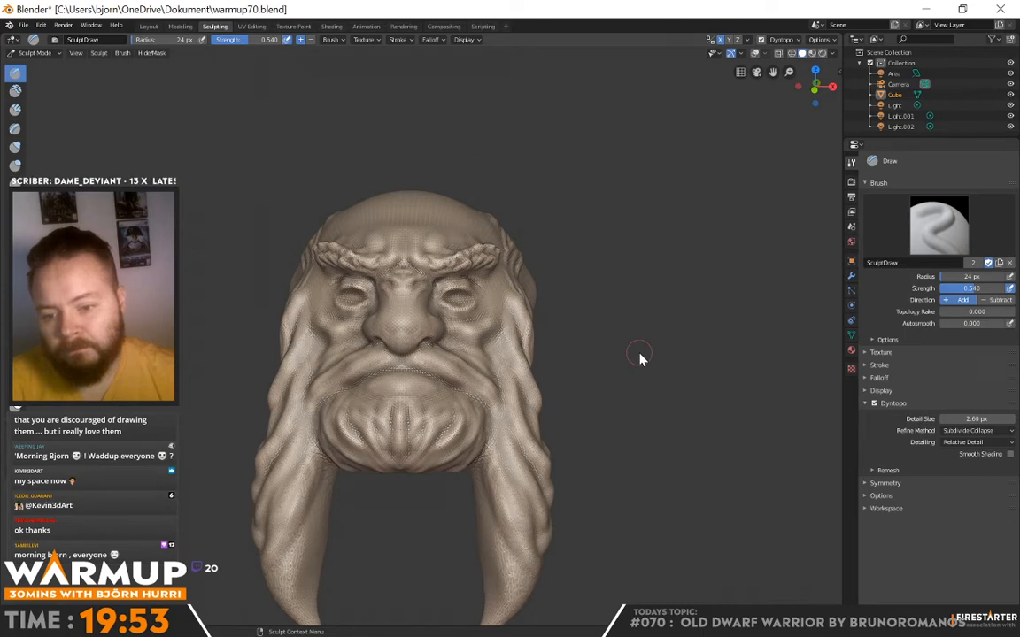
pyautogui.moveTo(628, 347); pyautogui.dragTo(557, 364, button='middle')
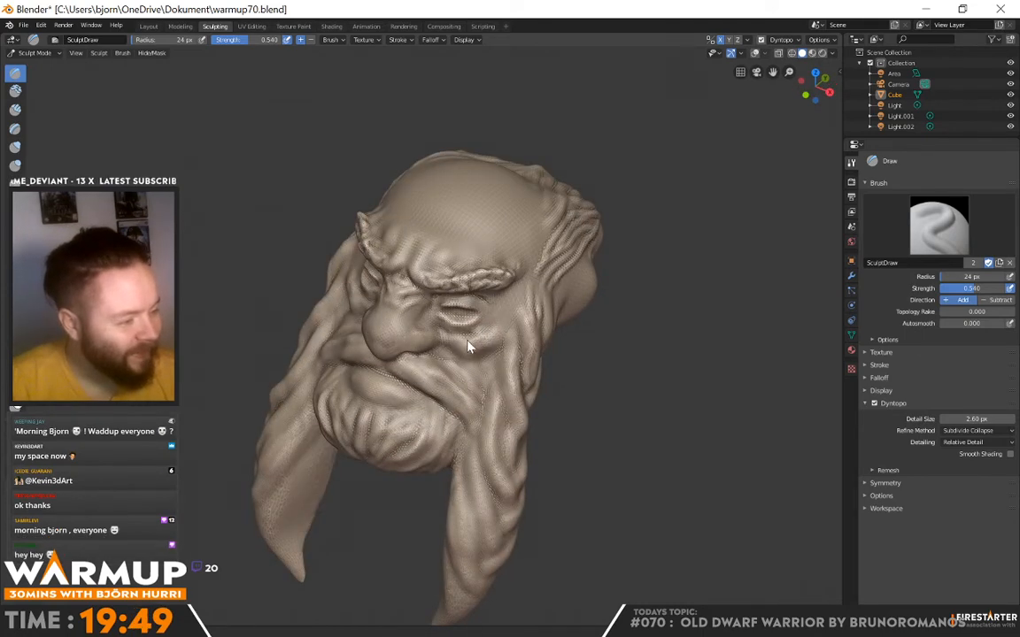
pyautogui.moveTo(420, 306); pyautogui.dragTo(447, 343, button='middle')
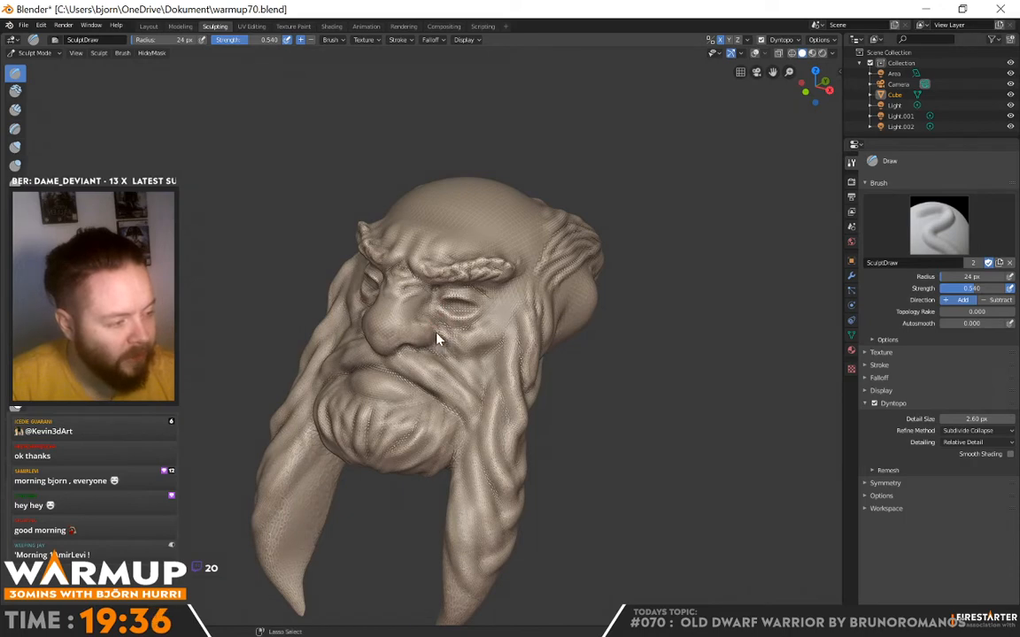
pyautogui.moveTo(439, 333)
pyautogui.mouseDown(button='middle')
pyautogui.moveTo(528, 326)
pyautogui.moveTo(597, 303)
pyautogui.moveTo(514, 310)
pyautogui.moveTo(445, 338)
pyautogui.mouseUp(button='middle')
pyautogui.moveTo(524, 350); pyautogui.dragTo(476, 329, button='middle')
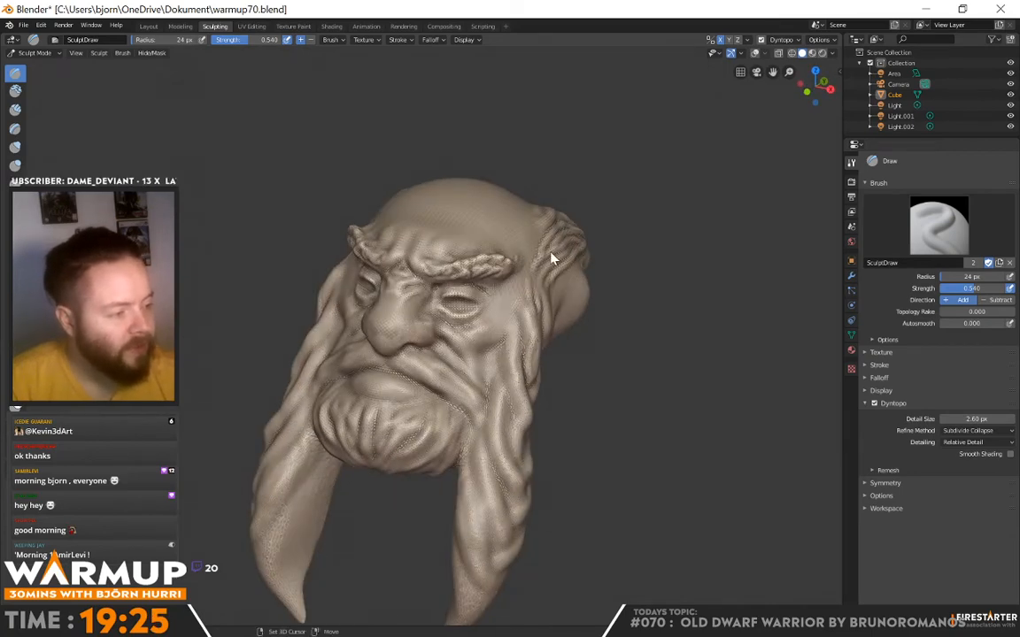
pyautogui.moveTo(551, 257); pyautogui.dragTo(642, 295, button='middle')
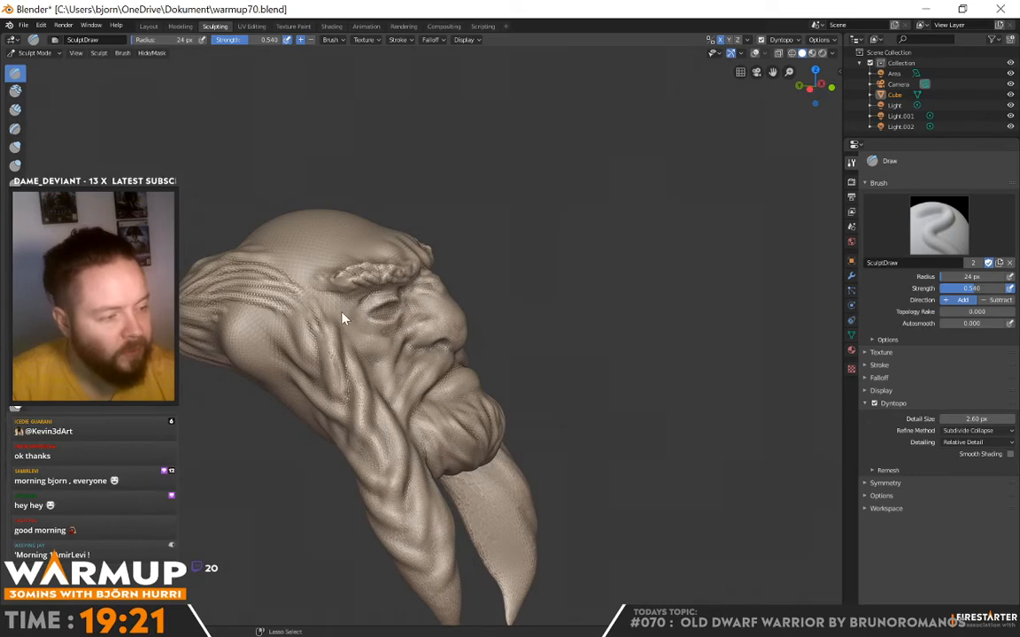
pyautogui.moveTo(358, 308); pyautogui.dragTo(475, 296, button='middle')
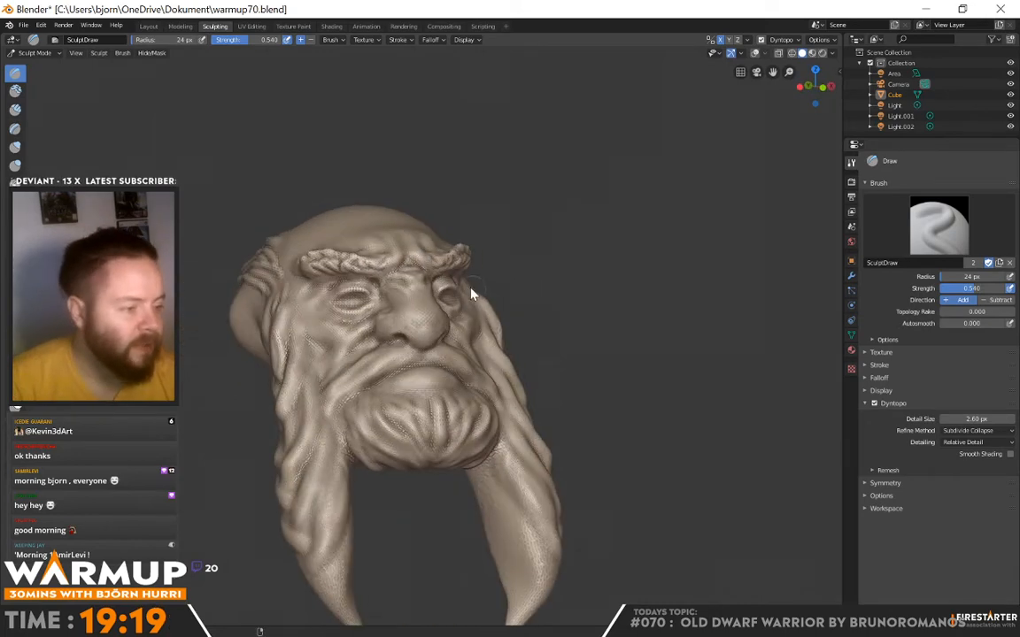
pyautogui.moveTo(327, 289); pyautogui.dragTo(539, 315, button='middle')
pyautogui.moveTo(442, 298)
pyautogui.mouseDown(button='middle')
pyautogui.moveTo(632, 291)
pyautogui.moveTo(721, 311)
pyautogui.moveTo(726, 278)
pyautogui.moveTo(598, 286)
pyautogui.moveTo(610, 318)
pyautogui.moveTo(403, 403)
pyautogui.mouseUp(button='middle')
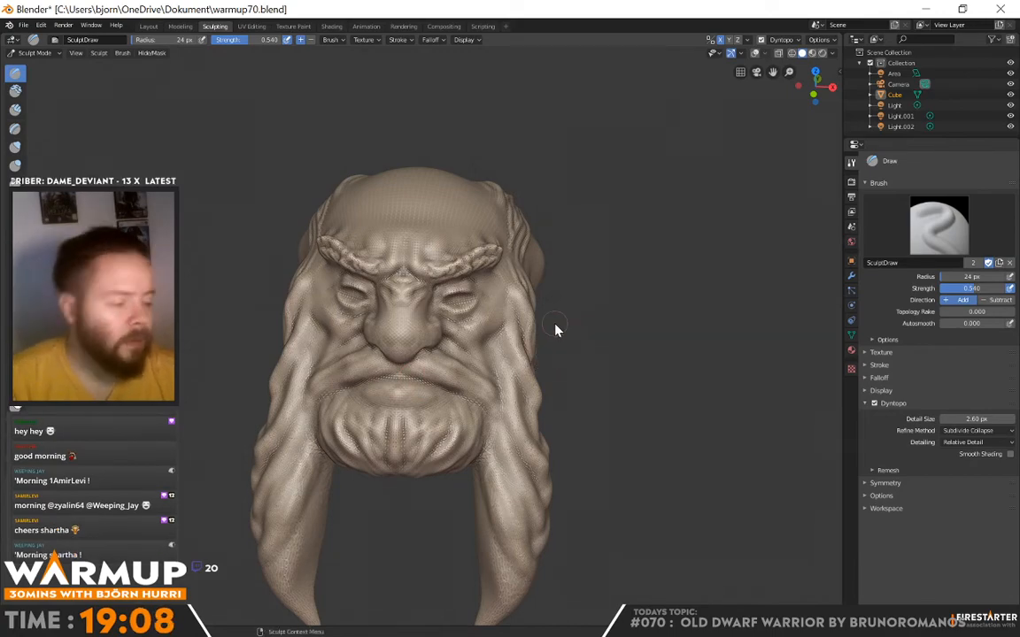
# - Reduce the Draw brush to 15 px, shape the lower lip and carve the crease separating it from the chin beard
pyautogui.scroll(3, 556, 330)
pyautogui.moveTo(555, 330)
pyautogui.mouseDown(button='middle')
pyautogui.moveTo(496, 380)
pyautogui.moveTo(512, 383)
pyautogui.moveTo(411, 428)
pyautogui.mouseUp(button='middle')
pyautogui.rightClick(412, 429)
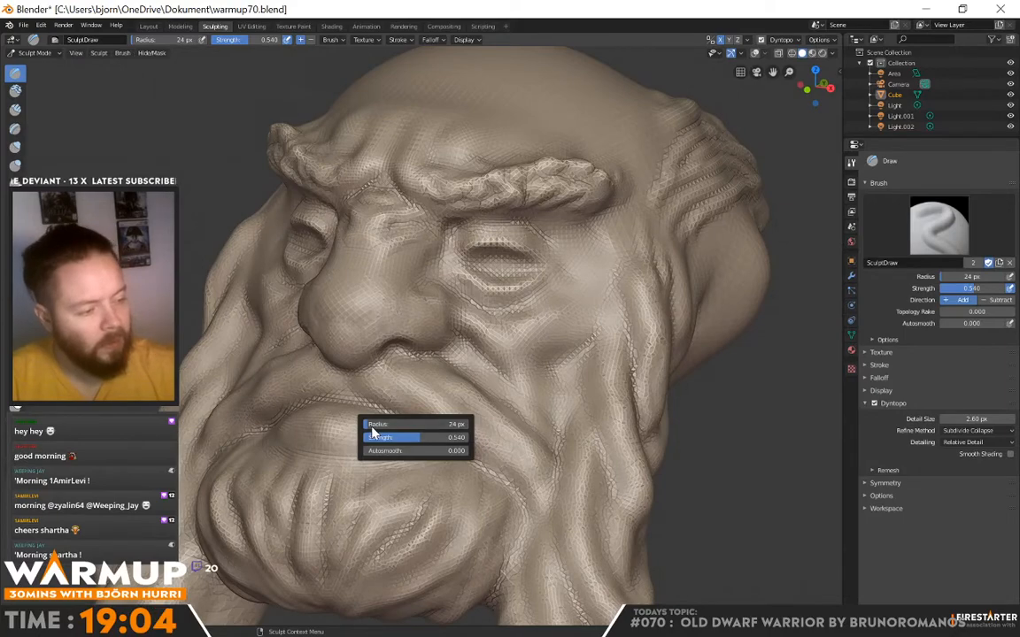
pyautogui.press('Return')
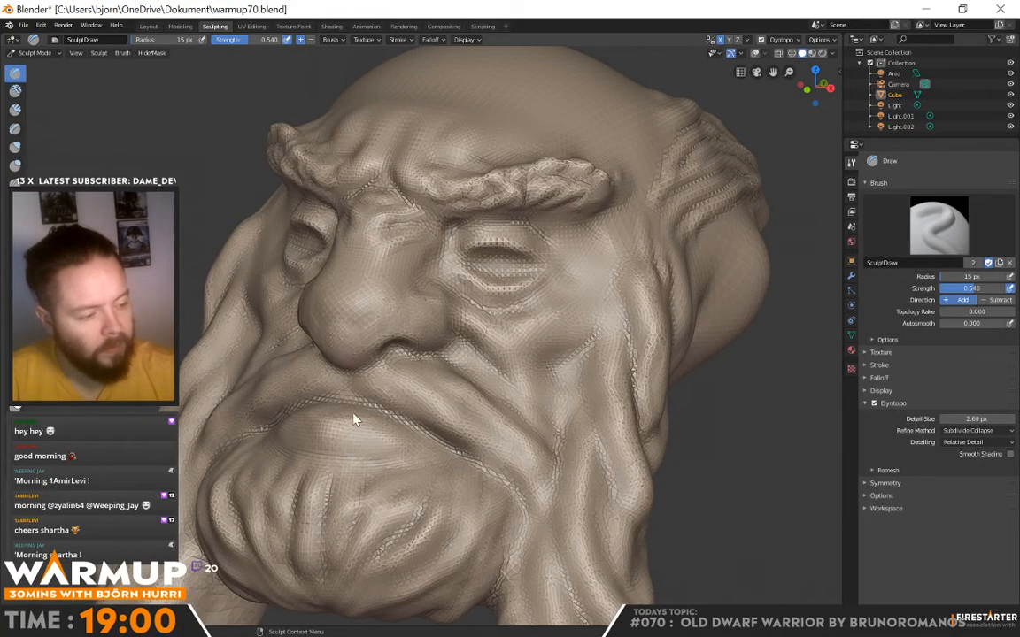
pyautogui.moveTo(352, 416); pyautogui.dragTo(455, 433, button='middle')
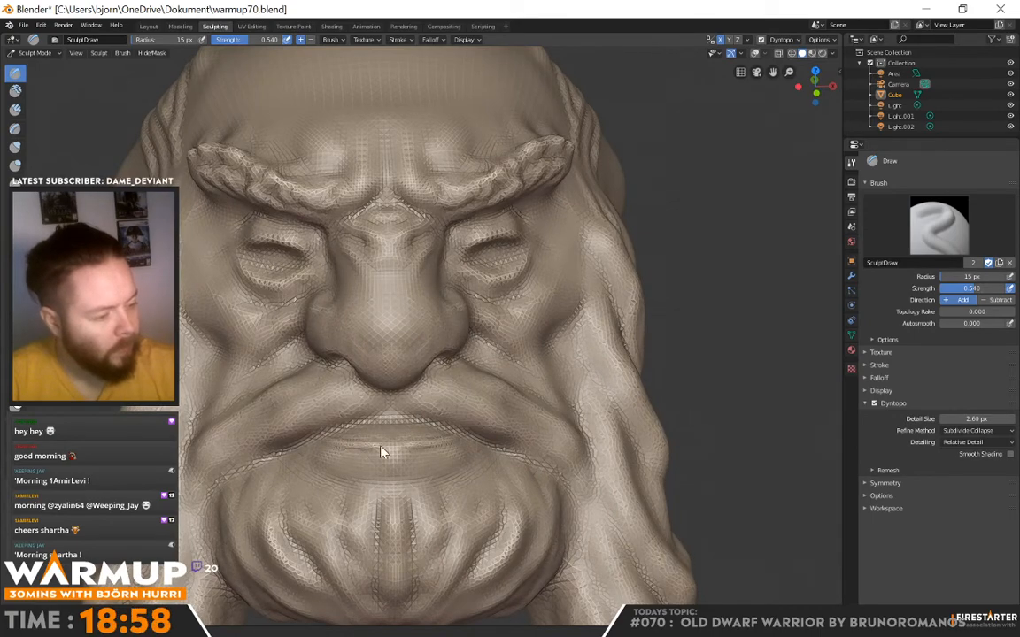
pyautogui.moveTo(386, 451)
pyautogui.mouseDown(button='middle')
pyautogui.moveTo(486, 434)
pyautogui.moveTo(526, 443)
pyautogui.moveTo(516, 441)
pyautogui.mouseUp(button='middle')
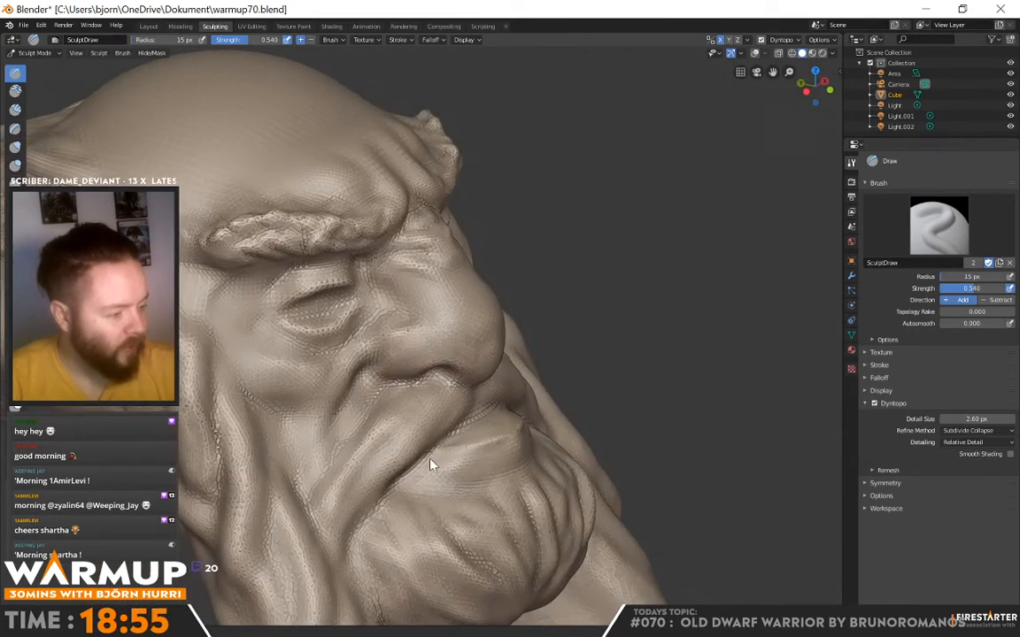
pyautogui.moveTo(431, 464)
pyautogui.mouseDown(button='middle')
pyautogui.moveTo(453, 475)
pyautogui.moveTo(530, 444)
pyautogui.moveTo(395, 464)
pyautogui.mouseUp(button='middle')
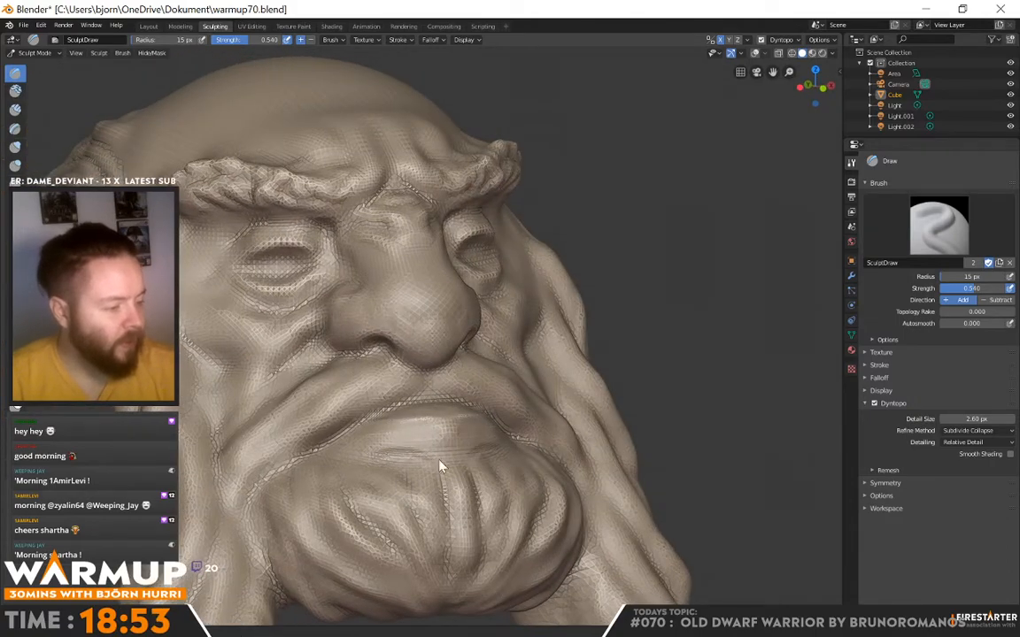
pyautogui.moveTo(416, 453)
pyautogui.keyDown('ctrl'); pyautogui.mouseDown()
pyautogui.moveTo(457, 451)
pyautogui.moveTo(373, 452)
pyautogui.moveTo(424, 470)
pyautogui.moveTo(396, 462)
pyautogui.mouseUp(); pyautogui.keyUp('ctrl')
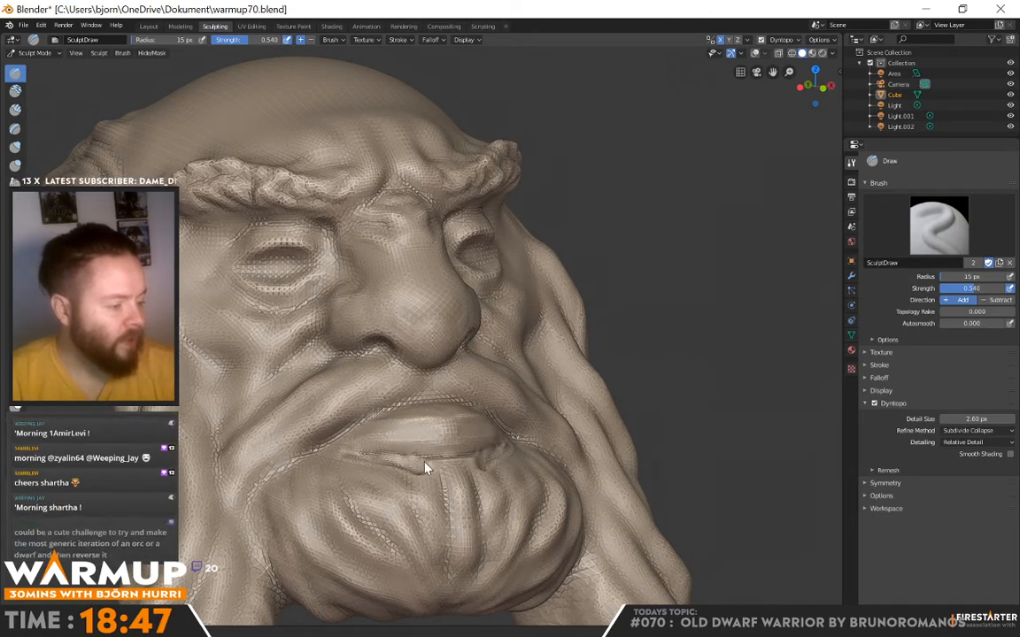
# - Sculpt mirrored fine hair strands down the chin beard, from below the lower lip and out to the mouth corners
pyautogui.moveTo(558, 439)
pyautogui.mouseDown(button='middle')
pyautogui.moveTo(487, 442)
pyautogui.moveTo(453, 457)
pyautogui.mouseUp(button='middle')
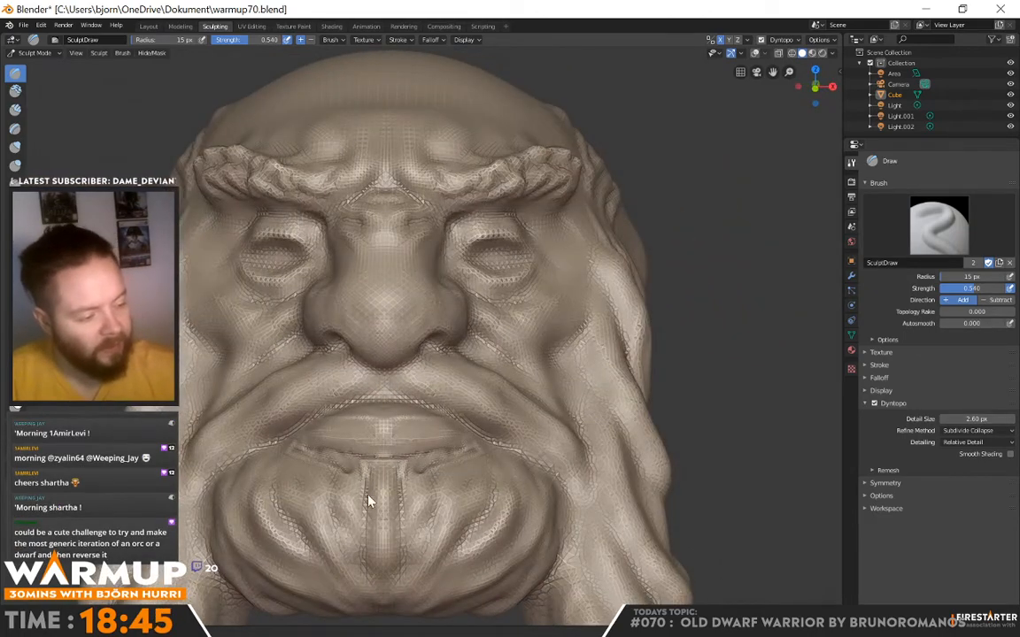
pyautogui.moveTo(378, 466)
pyautogui.mouseDown(button='middle')
pyautogui.moveTo(478, 450)
pyautogui.moveTo(416, 430)
pyautogui.mouseUp(button='middle')
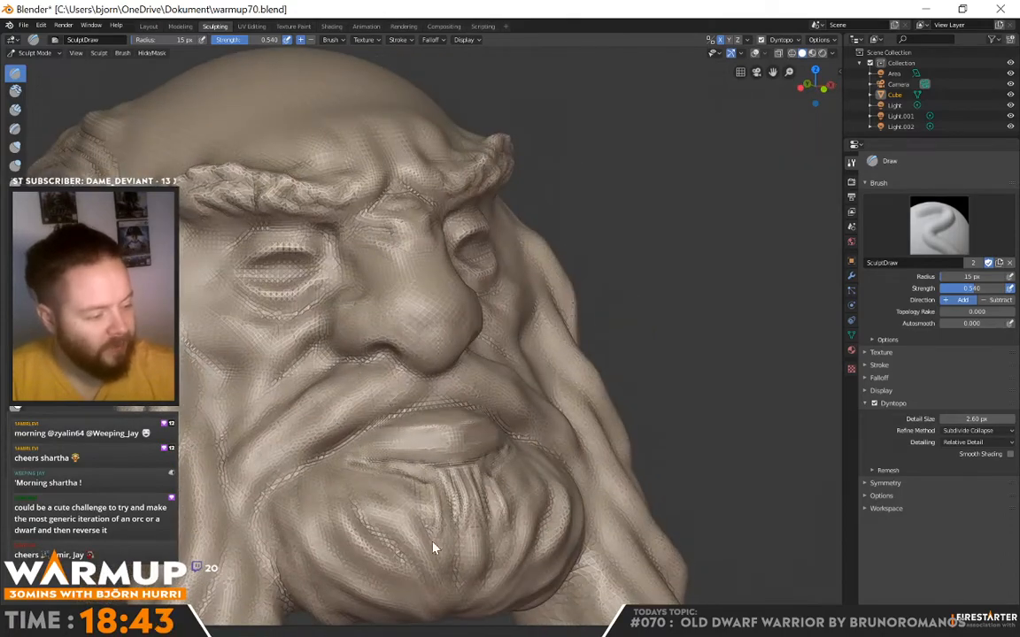
pyautogui.moveTo(424, 485); pyautogui.dragTo(442, 537)
pyautogui.moveTo(402, 503)
pyautogui.mouseDown()
pyautogui.moveTo(381, 483)
pyautogui.moveTo(409, 533)
pyautogui.mouseUp()
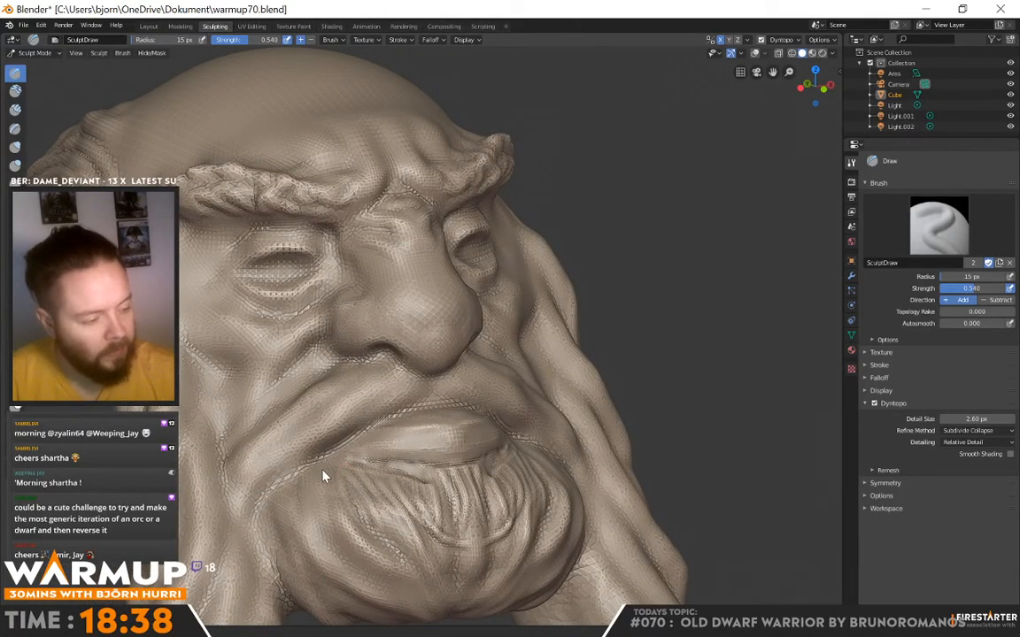
pyautogui.moveTo(525, 467)
pyautogui.mouseDown(button='middle')
pyautogui.moveTo(590, 469)
pyautogui.moveTo(476, 455)
pyautogui.mouseUp(button='middle')
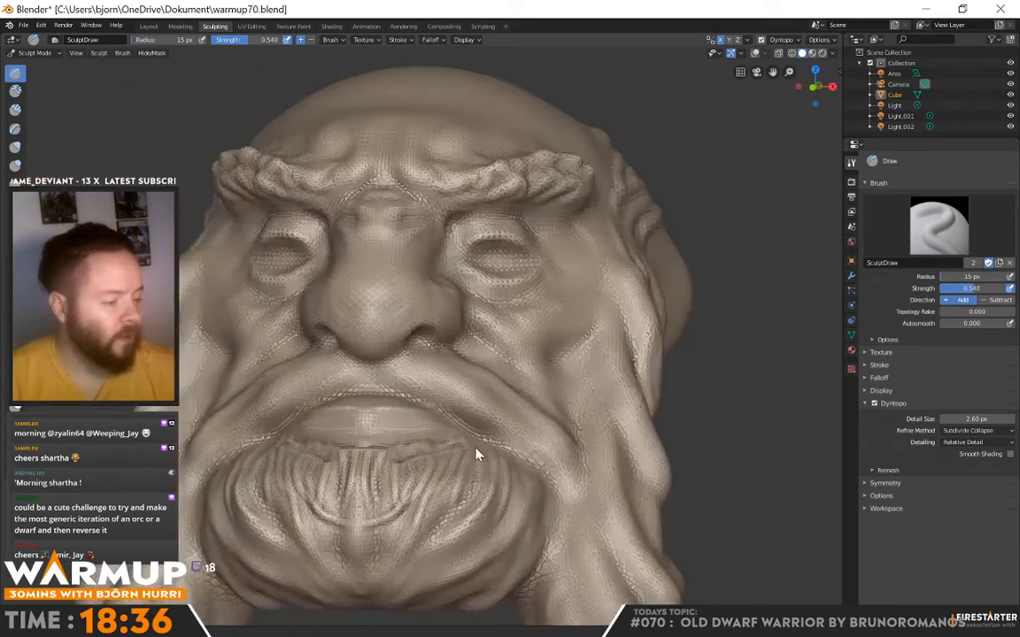
pyautogui.moveTo(264, 505); pyautogui.dragTo(394, 469, button='middle')
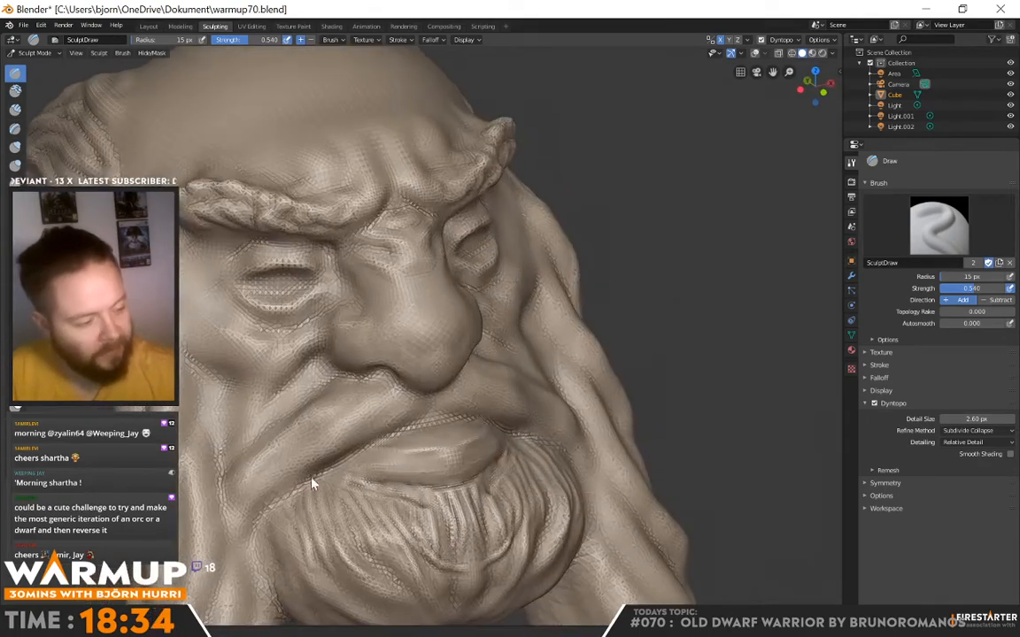
# - Sculpt mirrored moustache strands sweeping from under the nose, around the mouth corners and down toward the side beard
pyautogui.moveTo(328, 478)
pyautogui.mouseDown(button='middle')
pyautogui.moveTo(521, 437)
pyautogui.moveTo(399, 429)
pyautogui.mouseUp(button='middle')
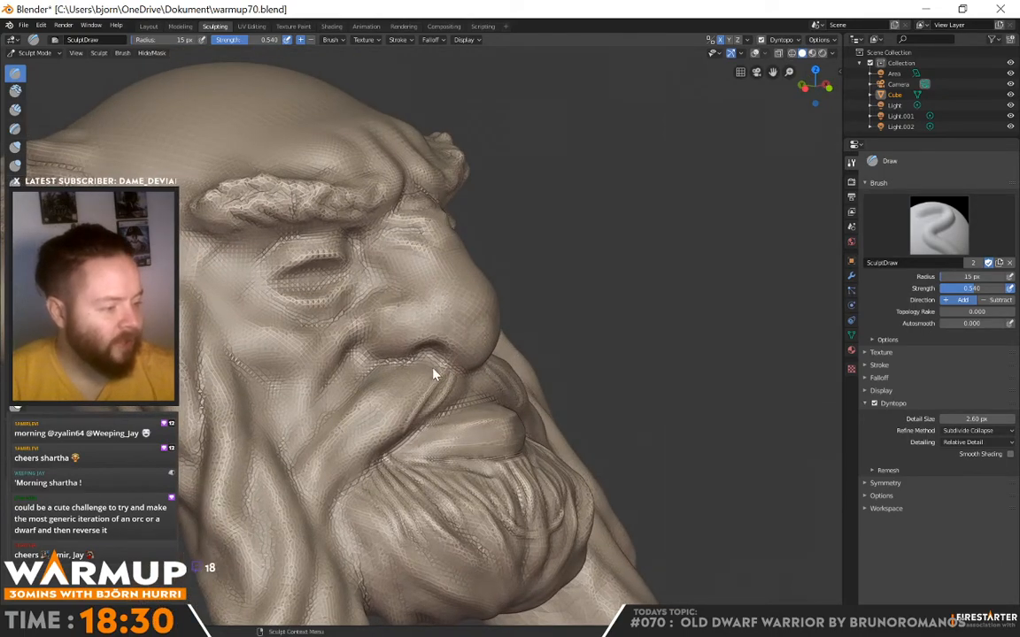
pyautogui.moveTo(419, 376); pyautogui.dragTo(360, 444)
pyautogui.moveTo(388, 408); pyautogui.dragTo(340, 492)
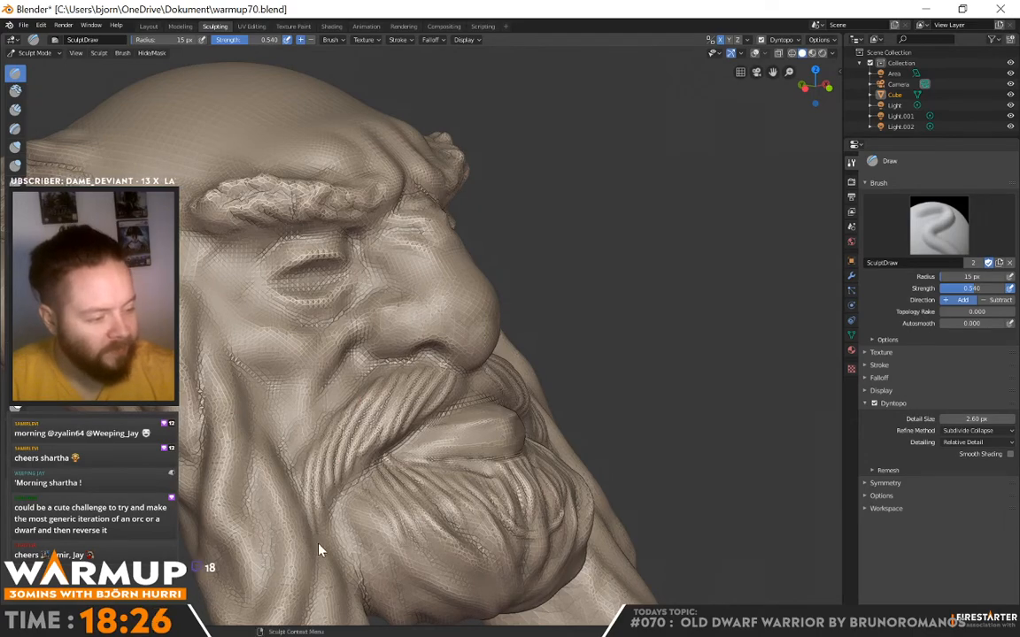
pyautogui.moveTo(351, 532)
pyautogui.mouseDown(button='middle')
pyautogui.moveTo(474, 442)
pyautogui.moveTo(246, 494)
pyautogui.mouseUp(button='middle')
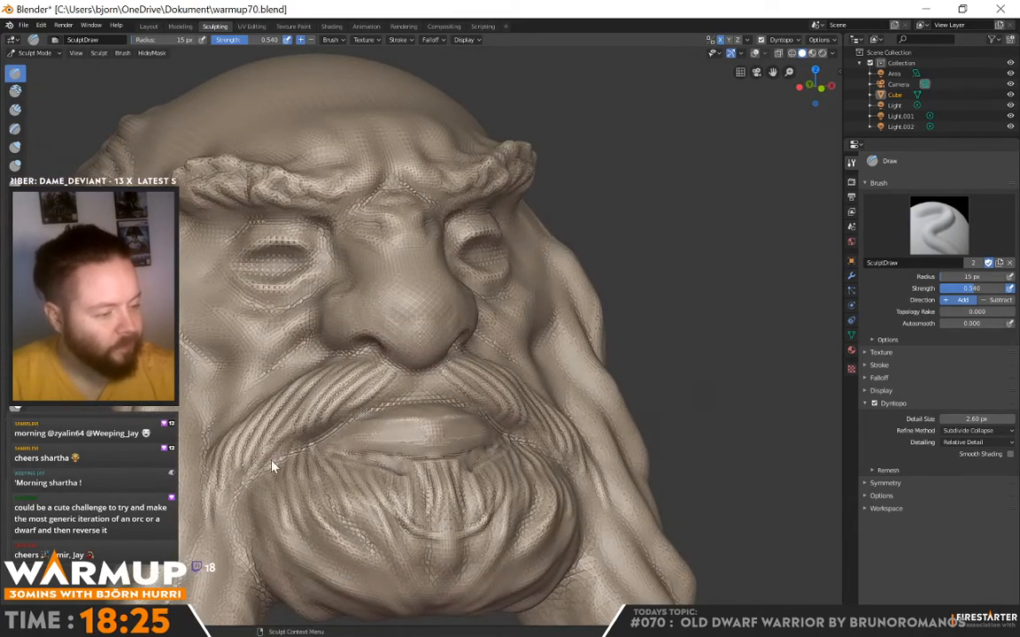
pyautogui.moveTo(467, 380); pyautogui.dragTo(448, 406, button='middle')
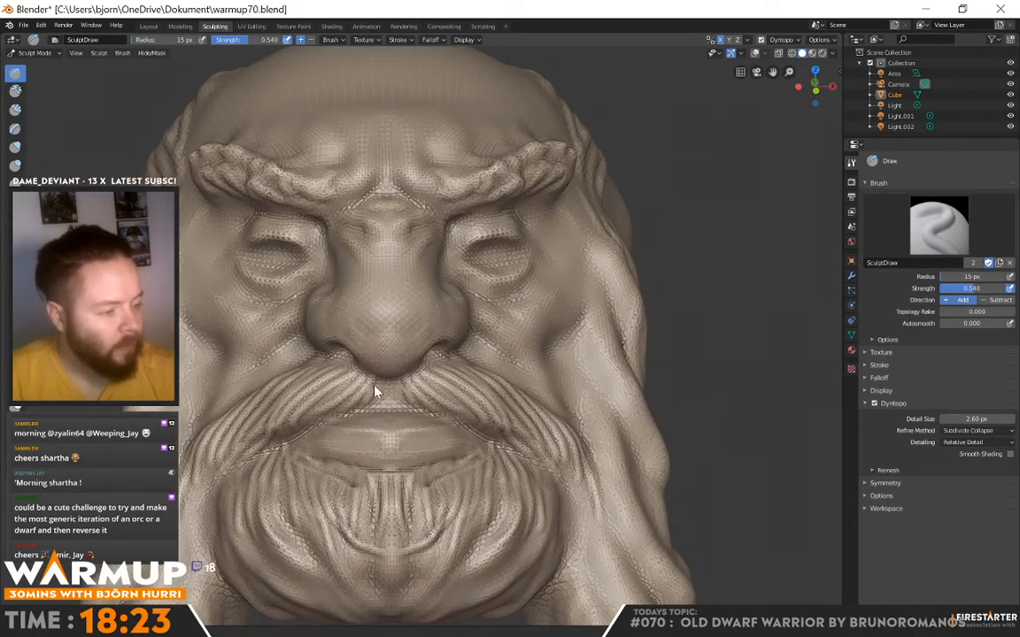
pyautogui.moveTo(402, 361)
pyautogui.mouseDown(button='middle')
pyautogui.moveTo(553, 359)
pyautogui.moveTo(439, 359)
pyautogui.mouseUp(button='middle')
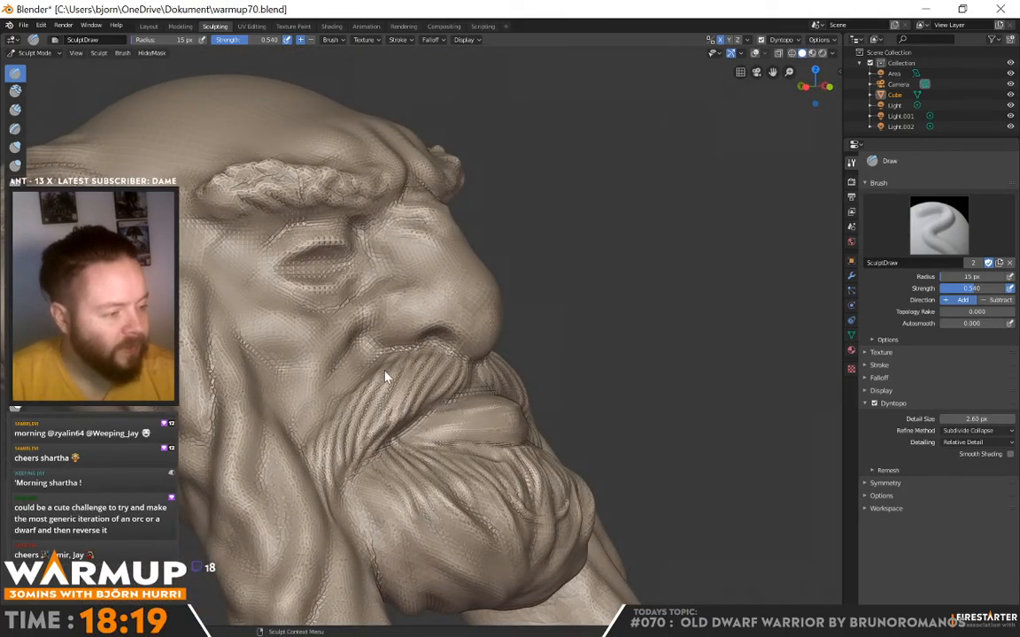
# - Sculpt mirrored fine hair strands down the upper side beard, running from beside the cheeks past the ends of the moustache
pyautogui.moveTo(385, 378)
pyautogui.mouseDown(button='middle')
pyautogui.moveTo(565, 371)
pyautogui.moveTo(561, 385)
pyautogui.moveTo(196, 384)
pyautogui.mouseUp(button='middle')
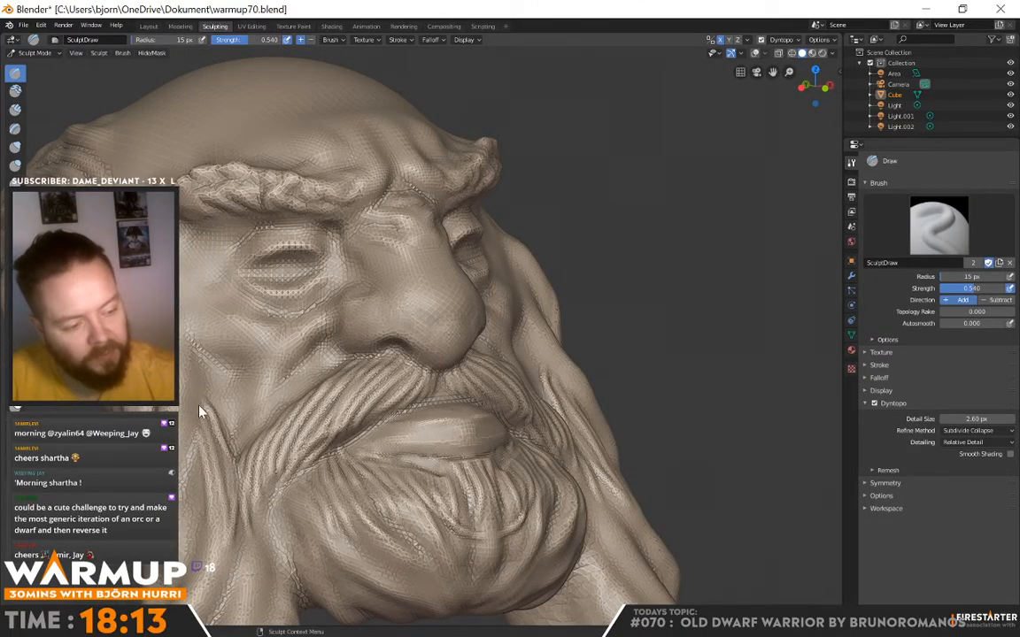
pyautogui.moveTo(277, 377); pyautogui.dragTo(243, 340, button='middle')
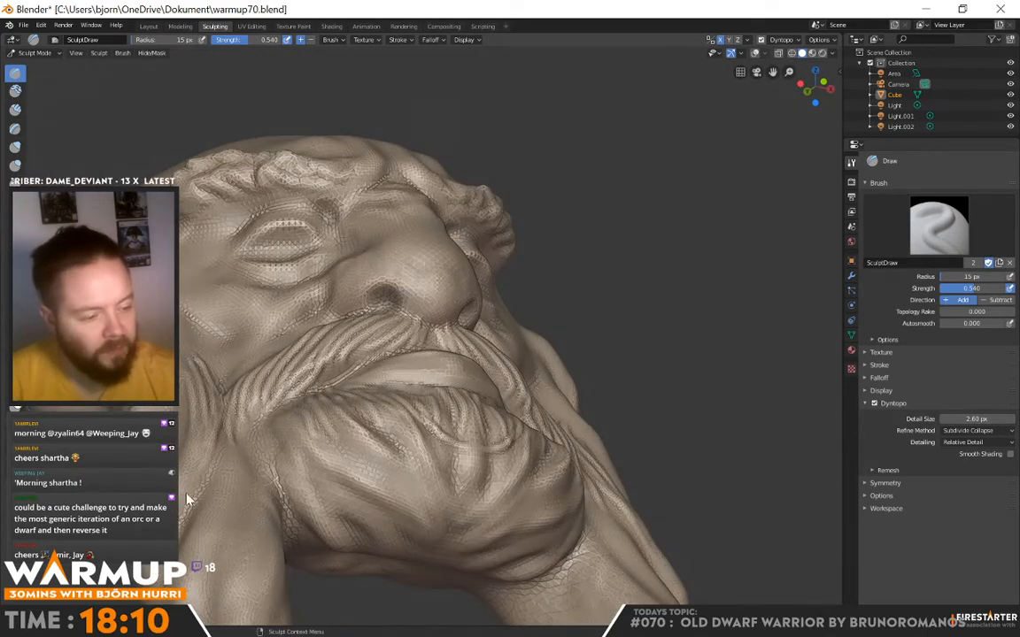
pyautogui.moveTo(215, 406); pyautogui.dragTo(293, 376, button='middle')
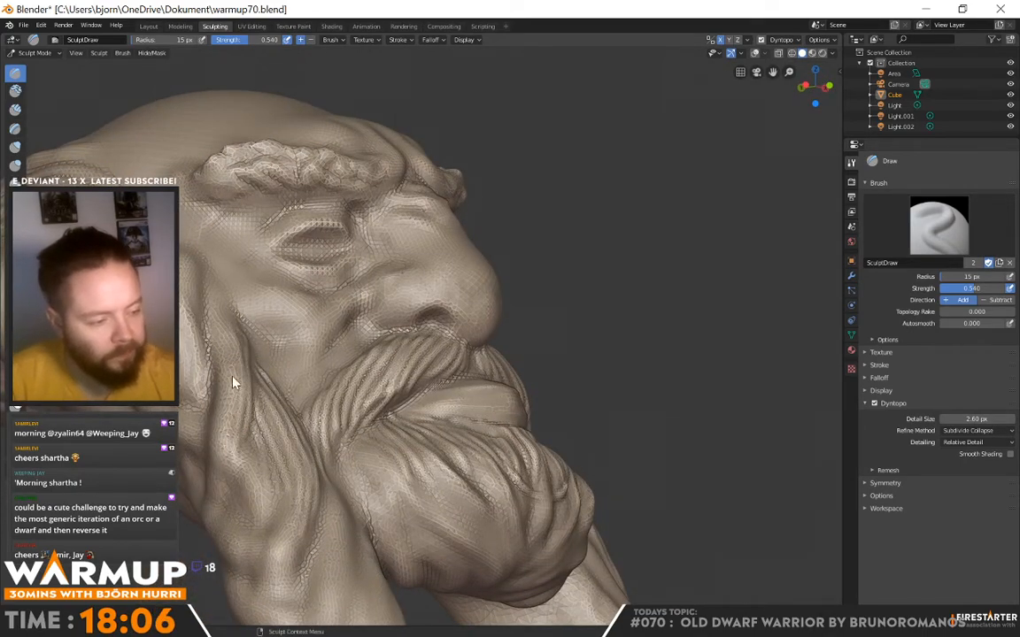
pyautogui.moveTo(287, 347); pyautogui.dragTo(283, 358, button='middle')
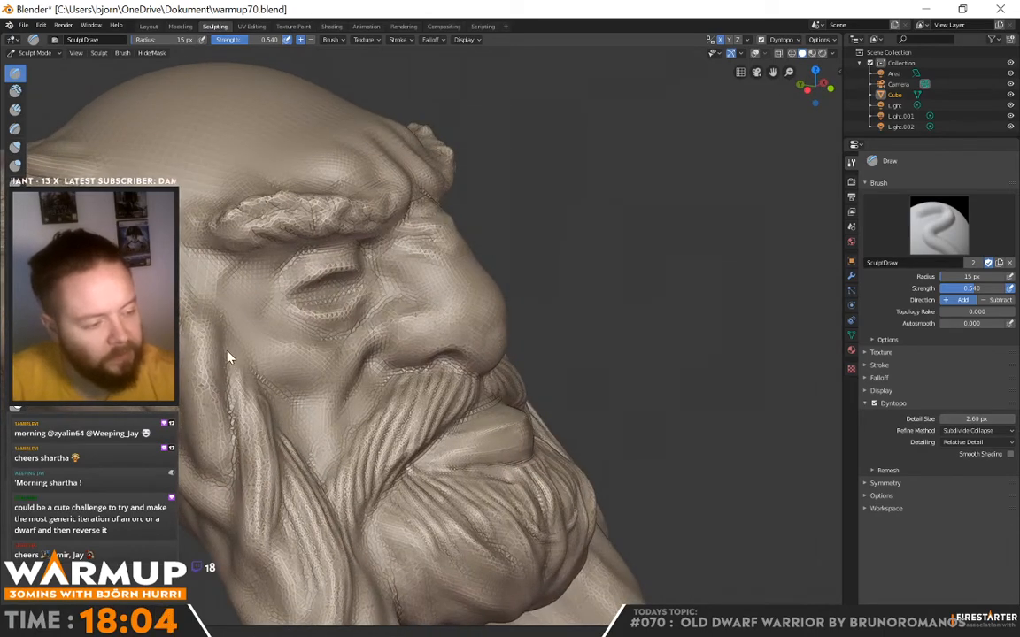
pyautogui.moveTo(393, 375)
pyautogui.mouseDown(button='middle')
pyautogui.moveTo(338, 363)
pyautogui.moveTo(525, 364)
pyautogui.moveTo(478, 326)
pyautogui.moveTo(416, 327)
pyautogui.mouseUp(button='middle')
pyautogui.moveTo(391, 291)
pyautogui.mouseDown(button='middle')
pyautogui.moveTo(485, 318)
pyautogui.moveTo(373, 349)
pyautogui.mouseUp(button='middle')
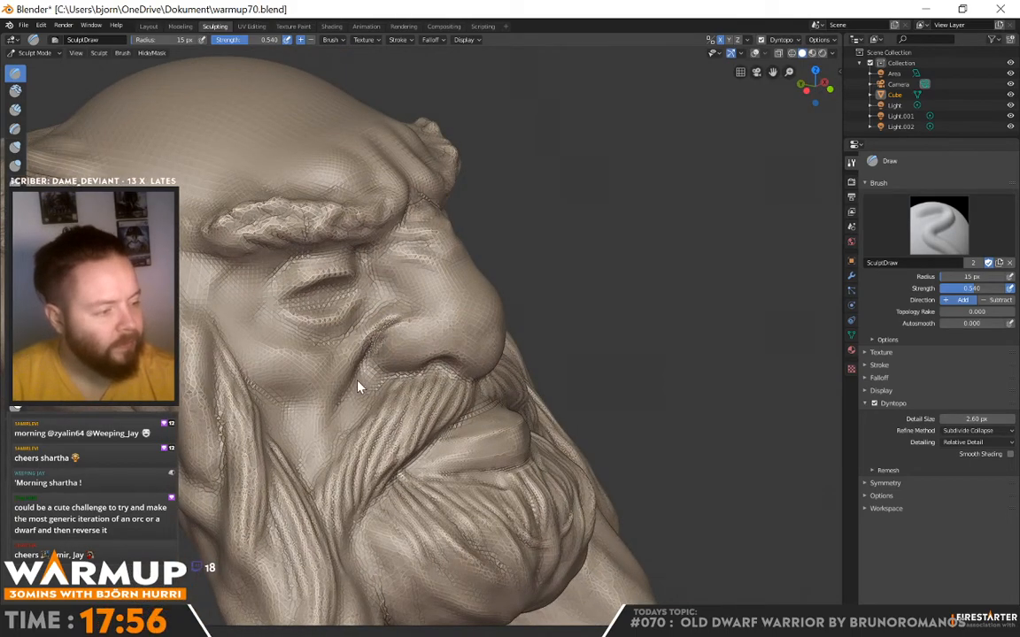
pyautogui.moveTo(398, 326)
pyautogui.mouseDown(button='middle')
pyautogui.moveTo(423, 348)
pyautogui.moveTo(387, 360)
pyautogui.moveTo(463, 352)
pyautogui.mouseUp(button='middle')
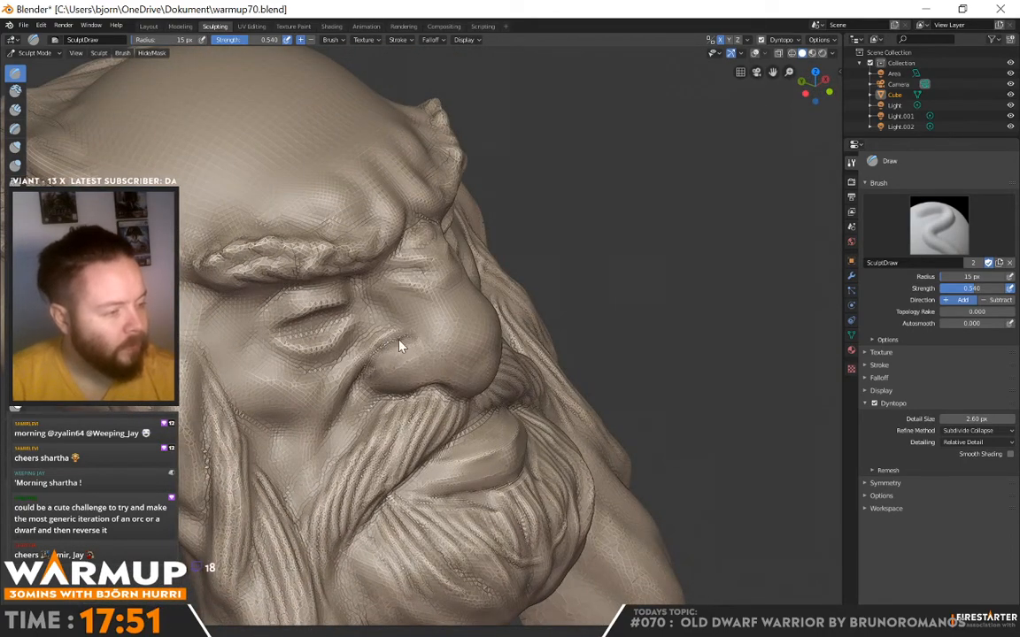
pyautogui.moveTo(400, 345)
pyautogui.mouseDown(button='middle')
pyautogui.moveTo(505, 334)
pyautogui.moveTo(458, 311)
pyautogui.moveTo(596, 322)
pyautogui.moveTo(522, 330)
pyautogui.moveTo(454, 307)
pyautogui.moveTo(426, 371)
pyautogui.moveTo(371, 427)
pyautogui.mouseUp(button='middle')
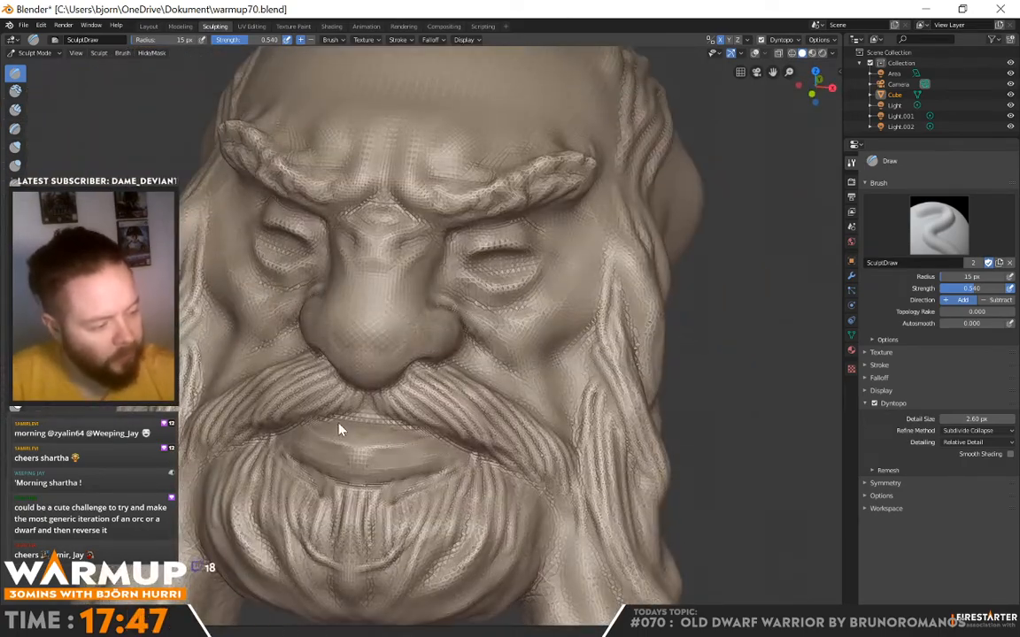
# - Sculpt fine mirrored vertical wrinkles into the lips and refine the edge between the upper lip and moustache
pyautogui.moveTo(339, 430); pyautogui.dragTo(390, 470)
pyautogui.hotkey('ctrl', 'z')
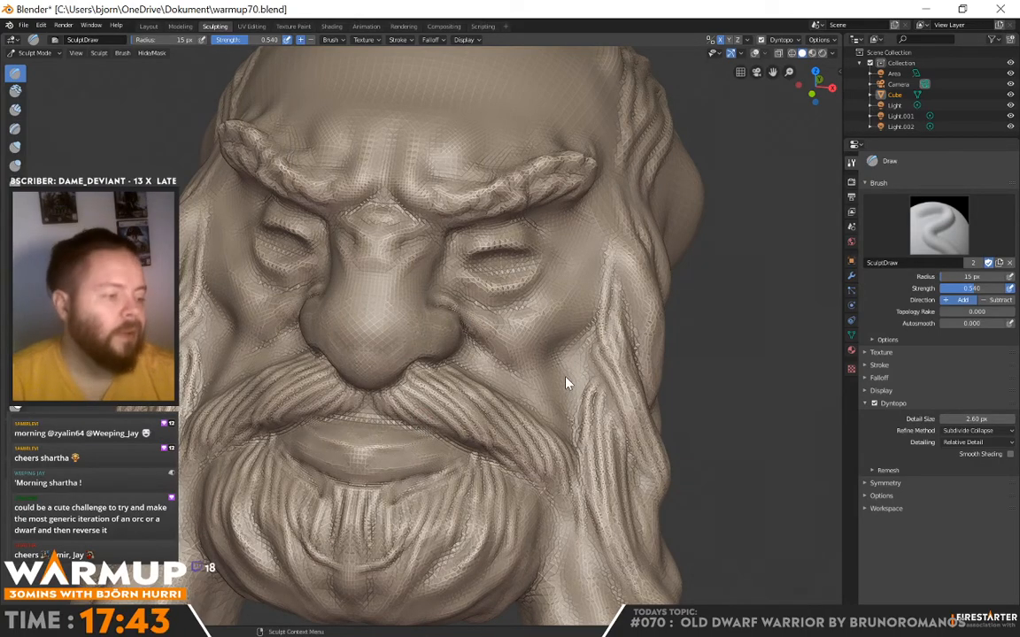
pyautogui.moveTo(566, 383)
pyautogui.mouseDown(button='middle')
pyautogui.moveTo(571, 357)
pyautogui.moveTo(589, 359)
pyautogui.moveTo(491, 336)
pyautogui.moveTo(478, 389)
pyautogui.moveTo(361, 450)
pyautogui.mouseUp(button='middle')
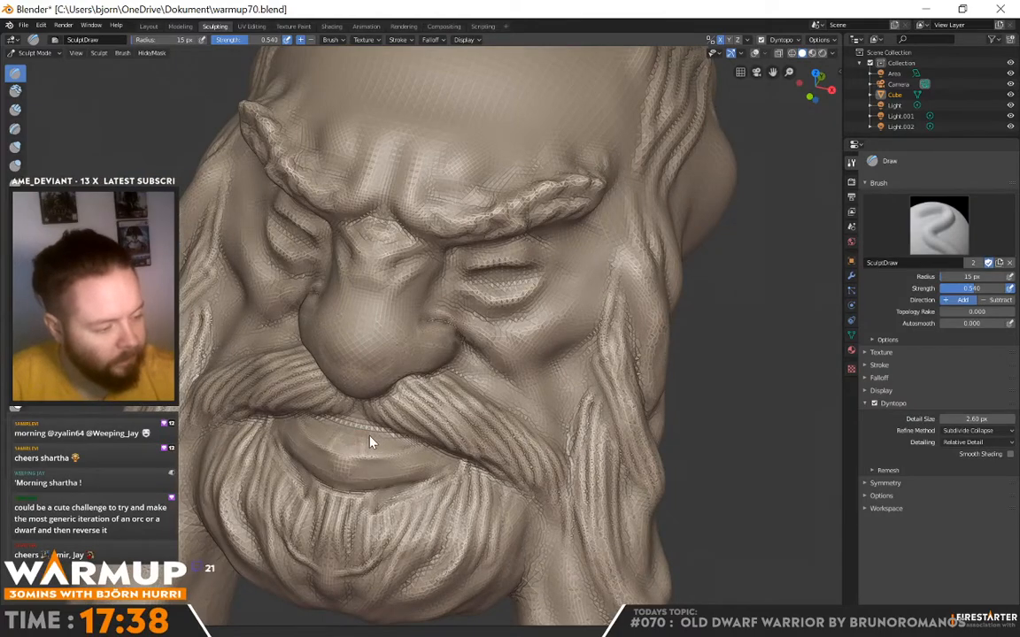
pyautogui.moveTo(451, 445)
pyautogui.mouseDown(button='middle')
pyautogui.moveTo(414, 387)
pyautogui.moveTo(389, 403)
pyautogui.mouseUp(button='middle')
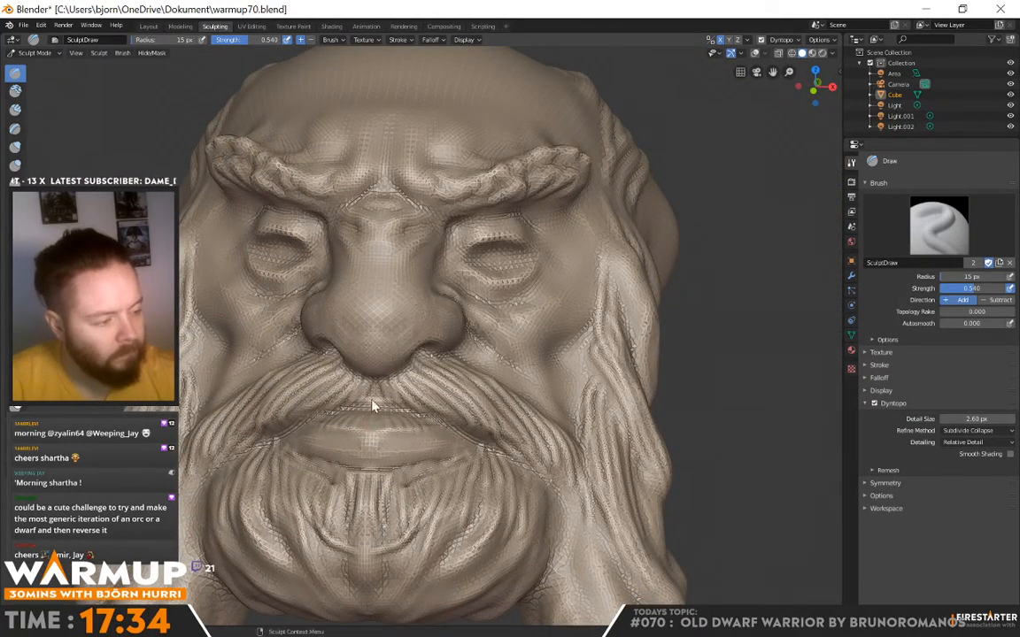
pyautogui.moveTo(412, 418)
pyautogui.mouseDown(button='middle')
pyautogui.moveTo(485, 364)
pyautogui.moveTo(468, 357)
pyautogui.moveTo(363, 382)
pyautogui.mouseUp(button='middle')
pyautogui.moveTo(433, 359)
pyautogui.mouseDown(button='middle')
pyautogui.moveTo(641, 323)
pyautogui.moveTo(467, 320)
pyautogui.mouseUp(button='middle')
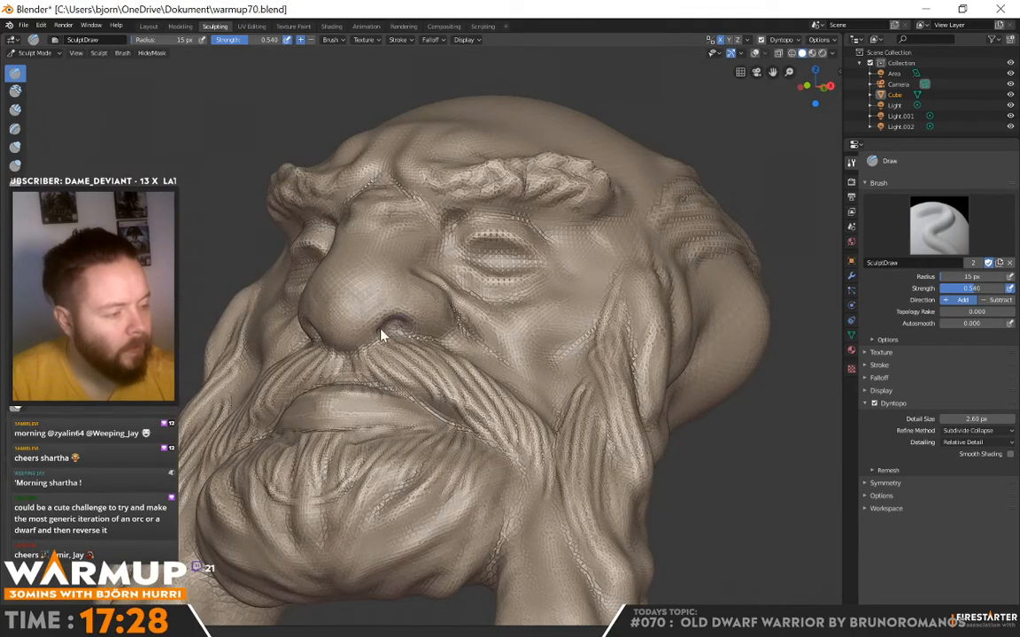
# - Enlarge the Draw brush to 52 px and refine the volume of the nose along its bridge and sides
pyautogui.moveTo(405, 335)
pyautogui.mouseDown(button='middle')
pyautogui.moveTo(597, 334)
pyautogui.moveTo(548, 351)
pyautogui.moveTo(553, 364)
pyautogui.moveTo(563, 313)
pyautogui.mouseUp(button='middle')
pyautogui.rightClick(370, 269)
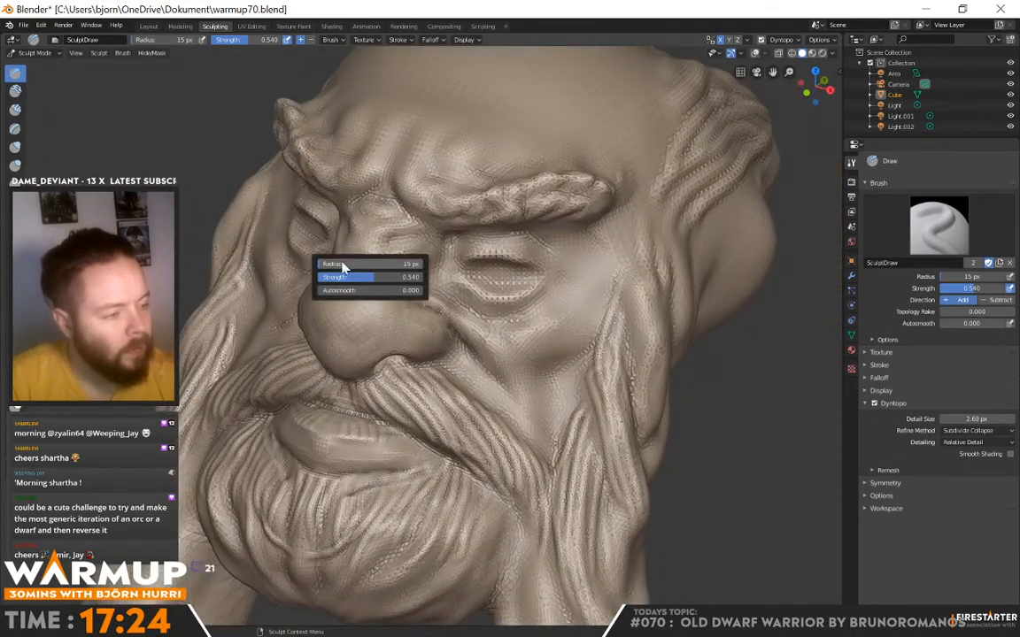
pyautogui.moveTo(381, 244); pyautogui.dragTo(367, 254)
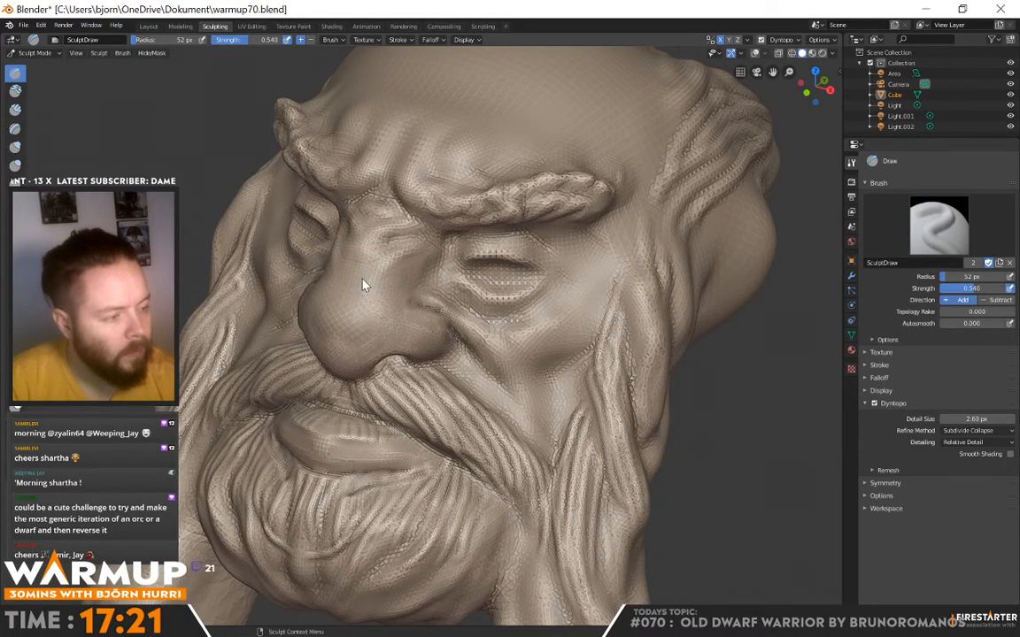
pyautogui.moveTo(363, 285)
pyautogui.mouseDown(button='middle')
pyautogui.moveTo(464, 266)
pyautogui.moveTo(357, 272)
pyautogui.moveTo(352, 283)
pyautogui.moveTo(498, 231)
pyautogui.moveTo(546, 278)
pyautogui.mouseUp(button='middle')
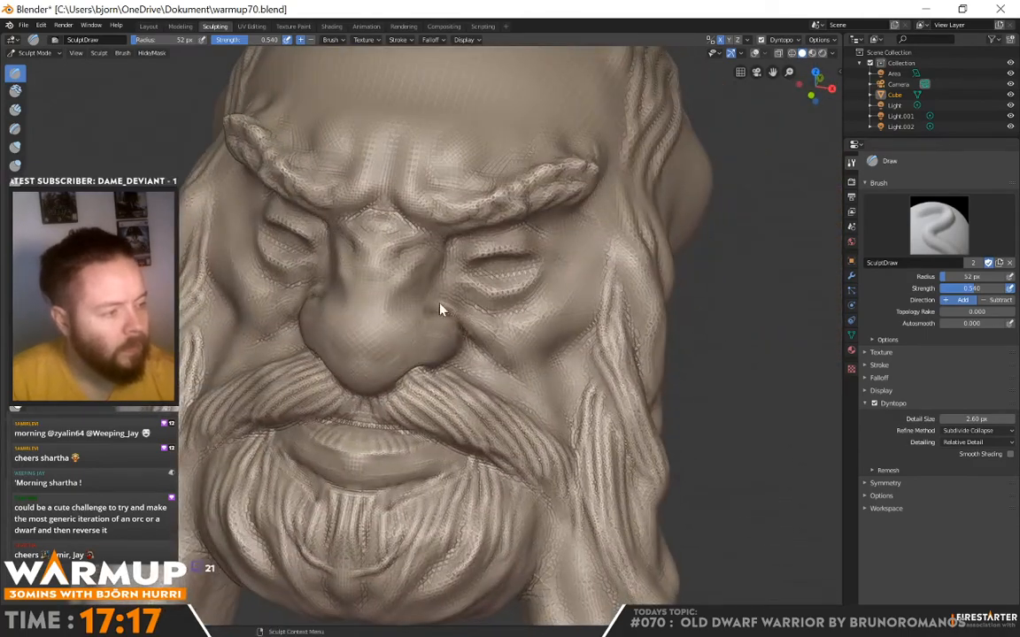
# - Reduce the Draw brush to 30 px and sculpt mirrored eyelid folds, eye bags and creases running out from the outer eye corners
pyautogui.moveTo(458, 292)
pyautogui.mouseDown(button='middle')
pyautogui.moveTo(580, 292)
pyautogui.moveTo(503, 256)
pyautogui.moveTo(553, 295)
pyautogui.mouseUp(button='middle')
pyautogui.rightClick(500, 284)
pyautogui.moveTo(501, 293); pyautogui.dragTo(461, 292)
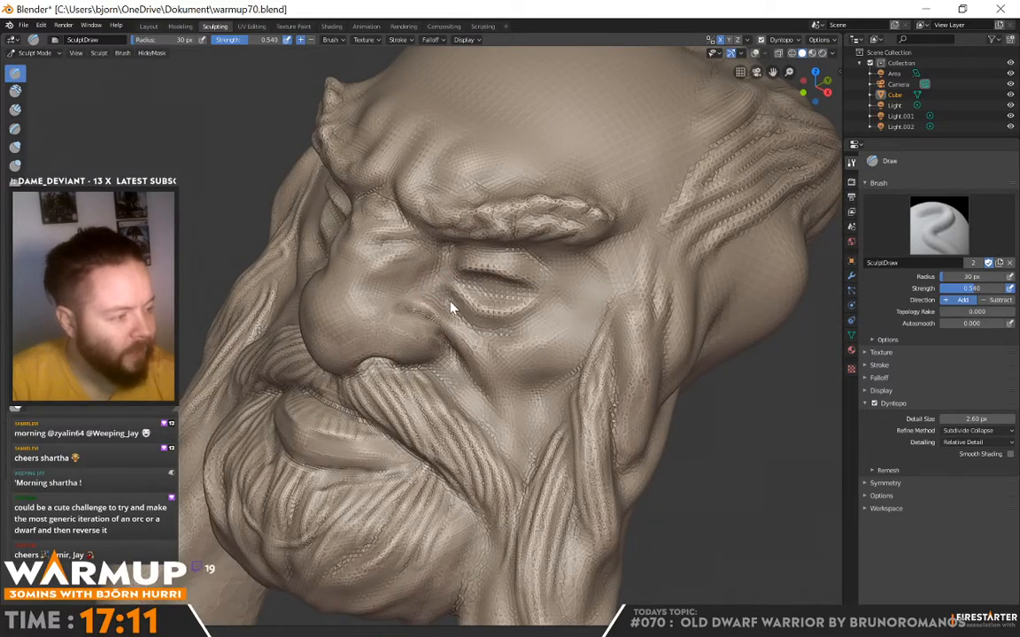
pyautogui.moveTo(453, 296)
pyautogui.mouseDown(button='middle')
pyautogui.moveTo(596, 283)
pyautogui.moveTo(463, 268)
pyautogui.moveTo(565, 257)
pyautogui.mouseUp(button='middle')
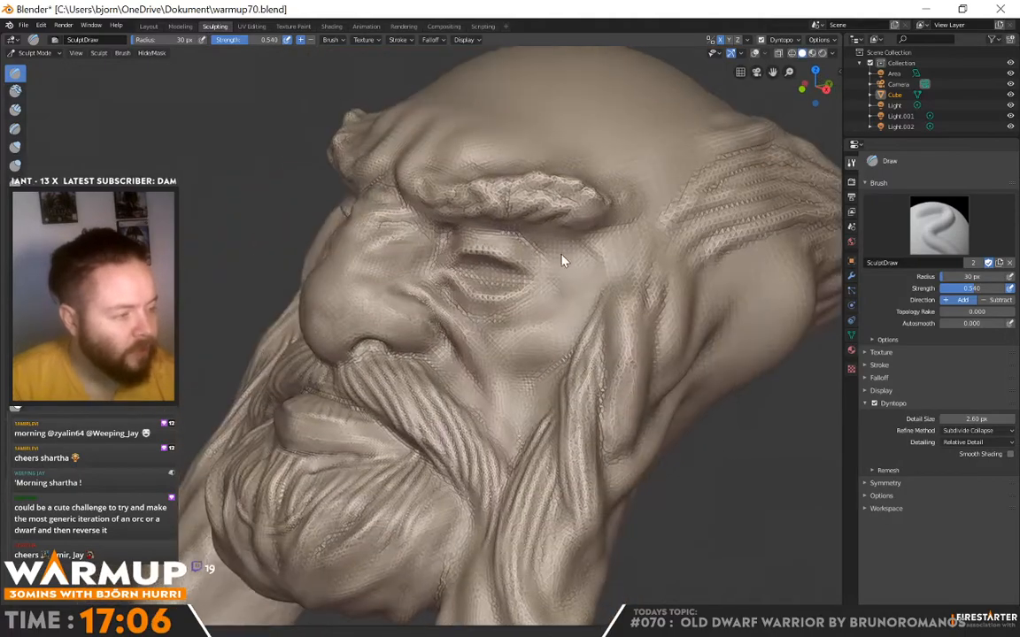
pyautogui.moveTo(462, 257)
pyautogui.mouseDown(button='middle')
pyautogui.moveTo(645, 244)
pyautogui.moveTo(614, 250)
pyautogui.moveTo(494, 232)
pyautogui.moveTo(569, 221)
pyautogui.moveTo(559, 251)
pyautogui.moveTo(476, 207)
pyautogui.mouseUp(button='middle')
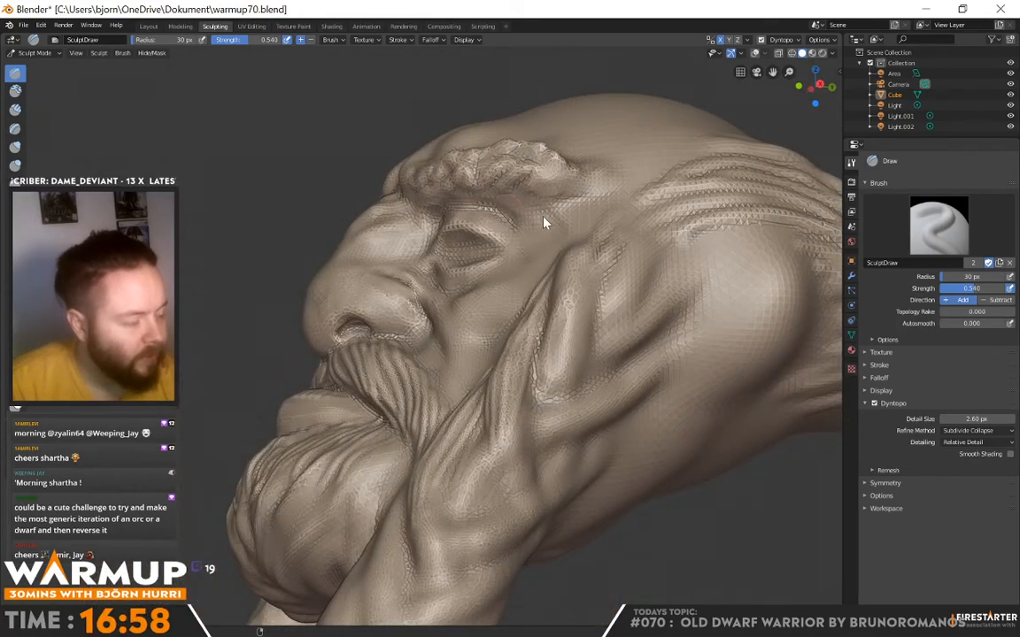
pyautogui.moveTo(543, 223); pyautogui.dragTo(569, 228, button='middle')
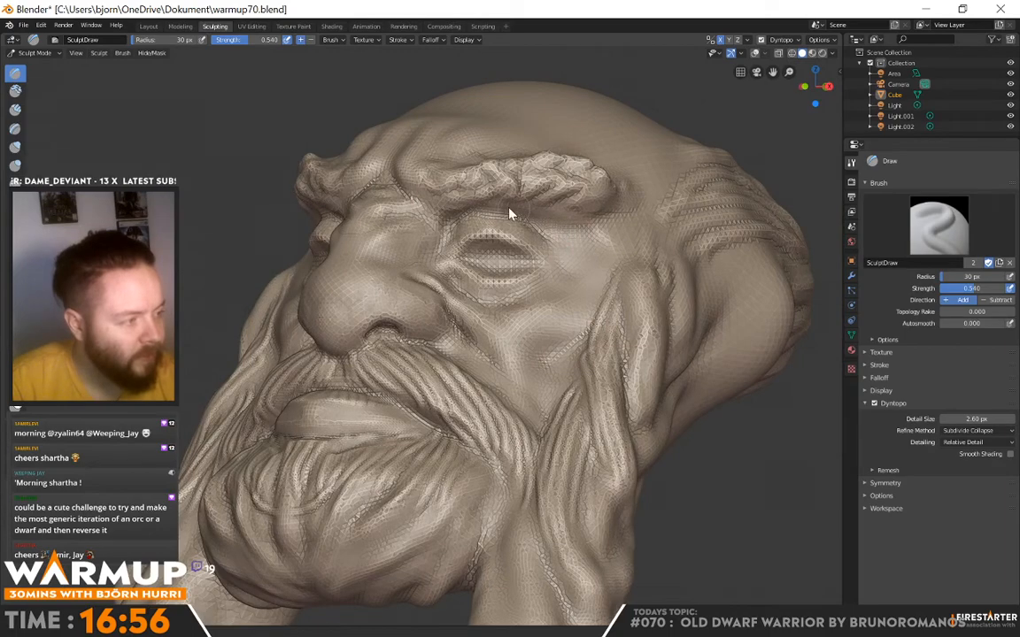
pyautogui.moveTo(510, 211)
pyautogui.mouseDown(button='middle')
pyautogui.moveTo(644, 246)
pyautogui.moveTo(589, 263)
pyautogui.moveTo(570, 241)
pyautogui.moveTo(575, 266)
pyautogui.moveTo(605, 230)
pyautogui.moveTo(632, 218)
pyautogui.moveTo(584, 257)
pyautogui.moveTo(603, 216)
pyautogui.moveTo(576, 247)
pyautogui.mouseUp(button='middle')
pyautogui.moveTo(493, 229)
pyautogui.mouseDown(button='middle')
pyautogui.moveTo(606, 204)
pyautogui.moveTo(522, 228)
pyautogui.moveTo(566, 259)
pyautogui.moveTo(546, 269)
pyautogui.moveTo(582, 290)
pyautogui.moveTo(448, 310)
pyautogui.moveTo(620, 304)
pyautogui.moveTo(637, 337)
pyautogui.moveTo(547, 279)
pyautogui.moveTo(611, 279)
pyautogui.mouseUp(button='middle')
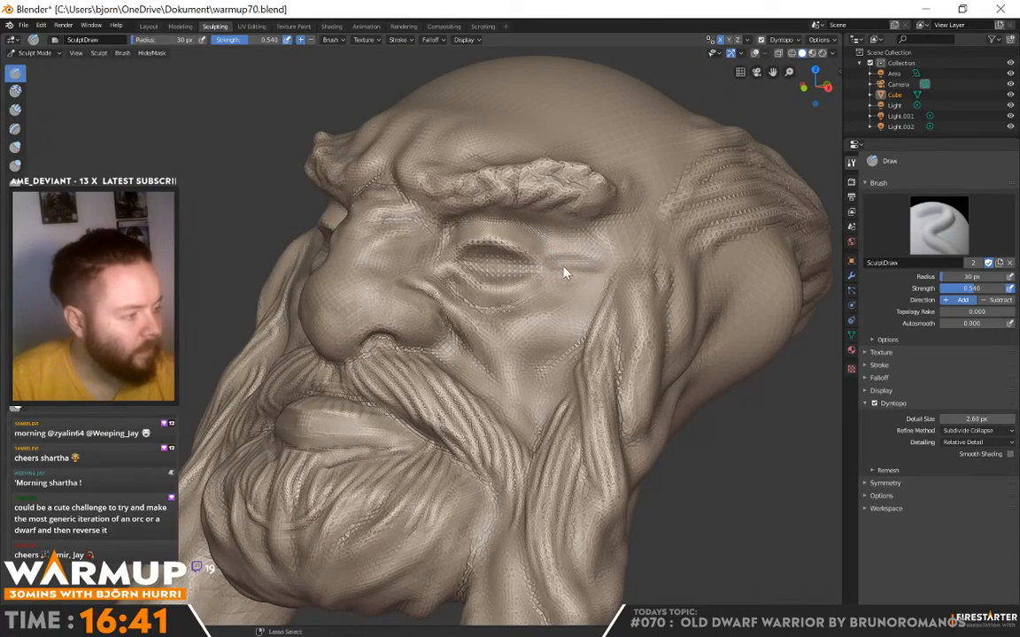
pyautogui.moveTo(644, 257); pyautogui.dragTo(537, 269, button='middle')
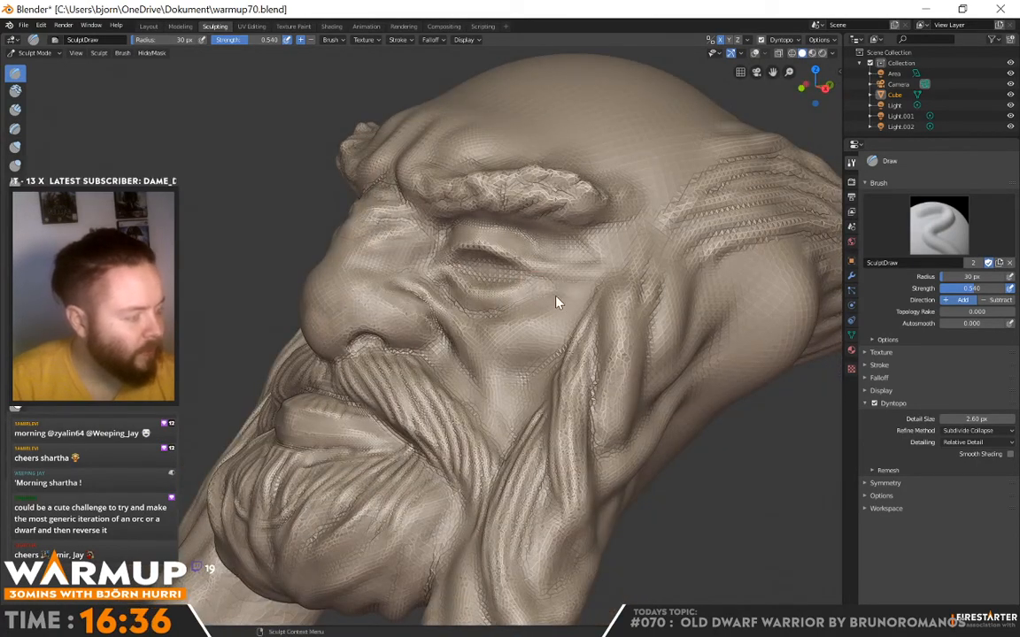
# - Reduce the Draw brush to 15 px and carve mirrored fine crow's feet and under-eye wrinkles toward the temples and cheeks
pyautogui.rightClick(601, 290)
pyautogui.moveTo(566, 292); pyautogui.dragTo(562, 290)
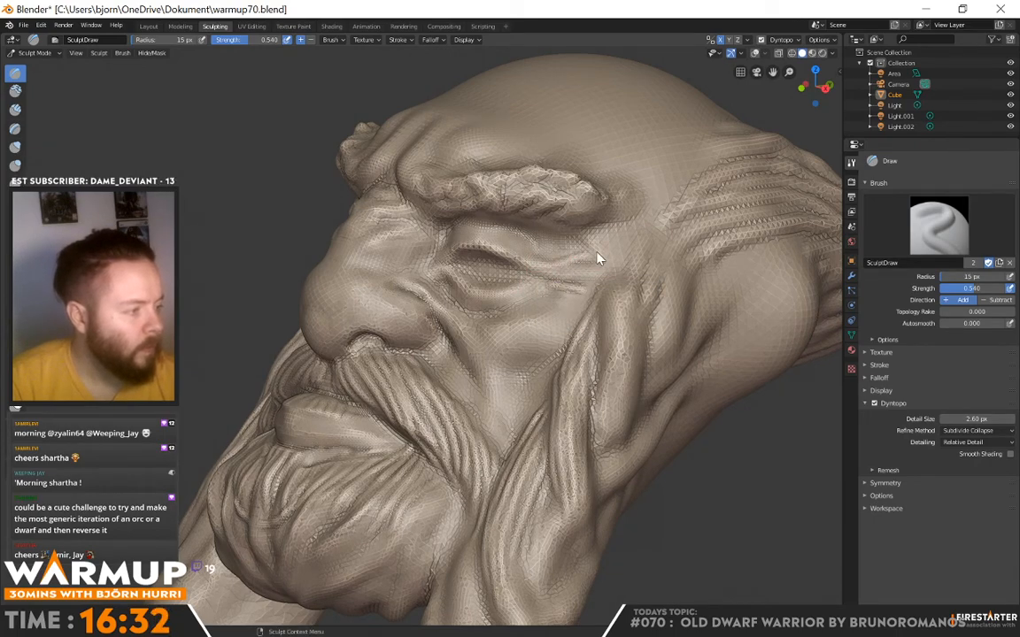
pyautogui.moveTo(571, 280)
pyautogui.mouseDown(button='middle')
pyautogui.moveTo(617, 289)
pyautogui.moveTo(692, 278)
pyautogui.moveTo(584, 295)
pyautogui.moveTo(575, 320)
pyautogui.moveTo(571, 298)
pyautogui.mouseUp(button='middle')
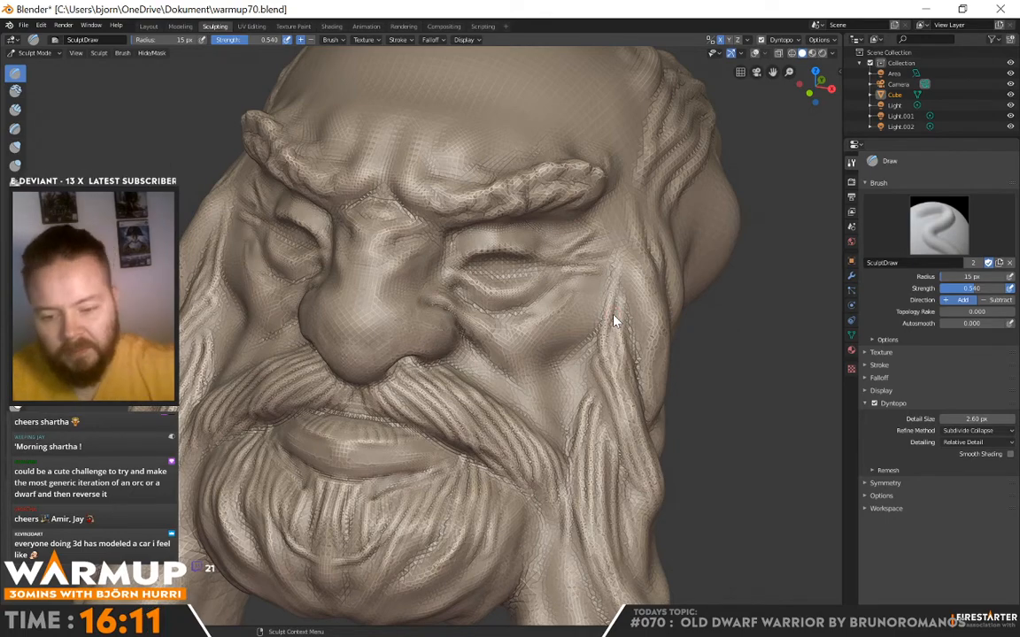
pyautogui.scroll(-1, 440, 289)
pyautogui.moveTo(384, 397)
pyautogui.mouseDown(button='middle')
pyautogui.moveTo(397, 378)
pyautogui.moveTo(542, 382)
pyautogui.moveTo(375, 371)
pyautogui.moveTo(342, 387)
pyautogui.mouseUp(button='middle')
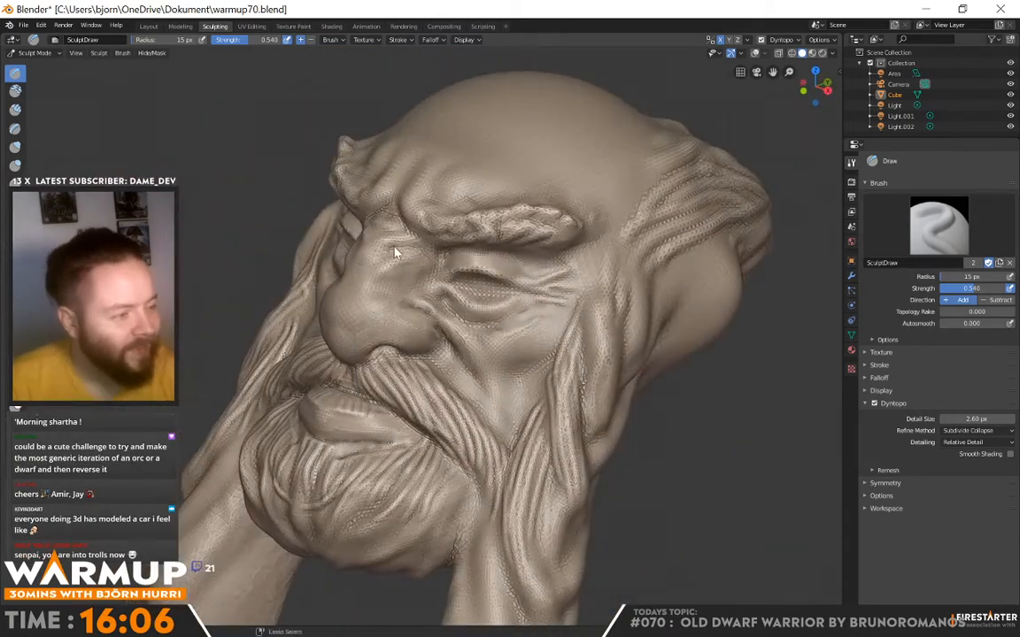
pyautogui.moveTo(423, 248)
pyautogui.mouseDown(button='middle')
pyautogui.moveTo(531, 214)
pyautogui.moveTo(468, 280)
pyautogui.moveTo(384, 255)
pyautogui.mouseUp(button='middle')
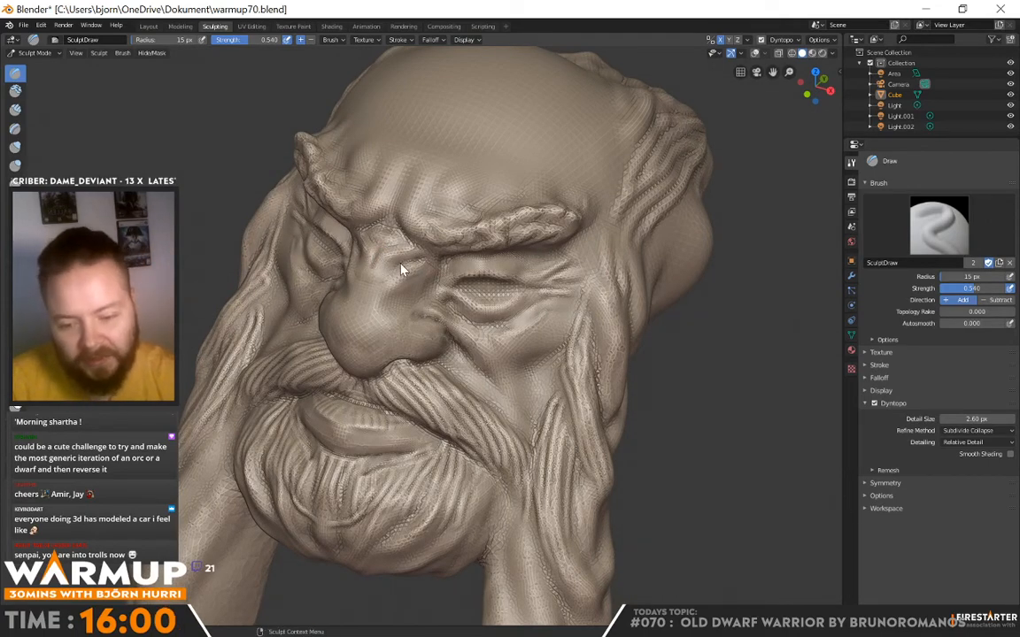
# - Sculpt mirrored fine strands along the long side beard locks, from below the cheeks down toward their pointed tips
pyautogui.moveTo(409, 268)
pyautogui.mouseDown(button='middle')
pyautogui.moveTo(564, 357)
pyautogui.moveTo(613, 337)
pyautogui.mouseUp(button='middle')
pyautogui.scroll(-3, 382, 347)
pyautogui.moveTo(382, 347)
pyautogui.mouseDown(button='middle')
pyautogui.moveTo(559, 392)
pyautogui.moveTo(496, 394)
pyautogui.moveTo(560, 364)
pyautogui.moveTo(474, 402)
pyautogui.moveTo(450, 434)
pyautogui.moveTo(423, 307)
pyautogui.moveTo(467, 399)
pyautogui.moveTo(514, 346)
pyautogui.moveTo(446, 334)
pyautogui.moveTo(474, 323)
pyautogui.mouseUp(button='middle')
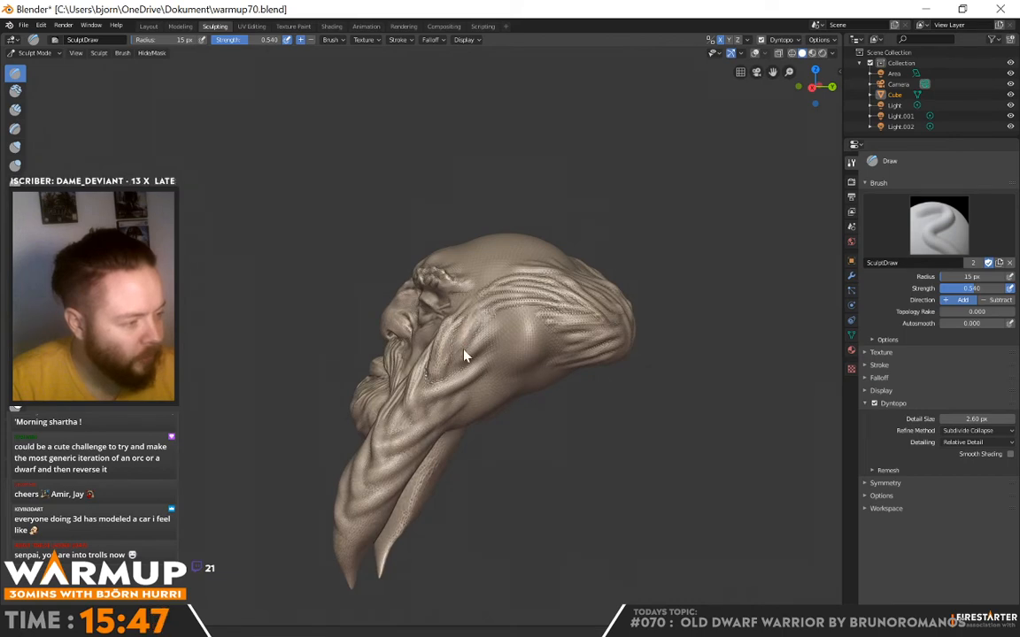
pyautogui.moveTo(475, 360); pyautogui.dragTo(462, 400, button='middle')
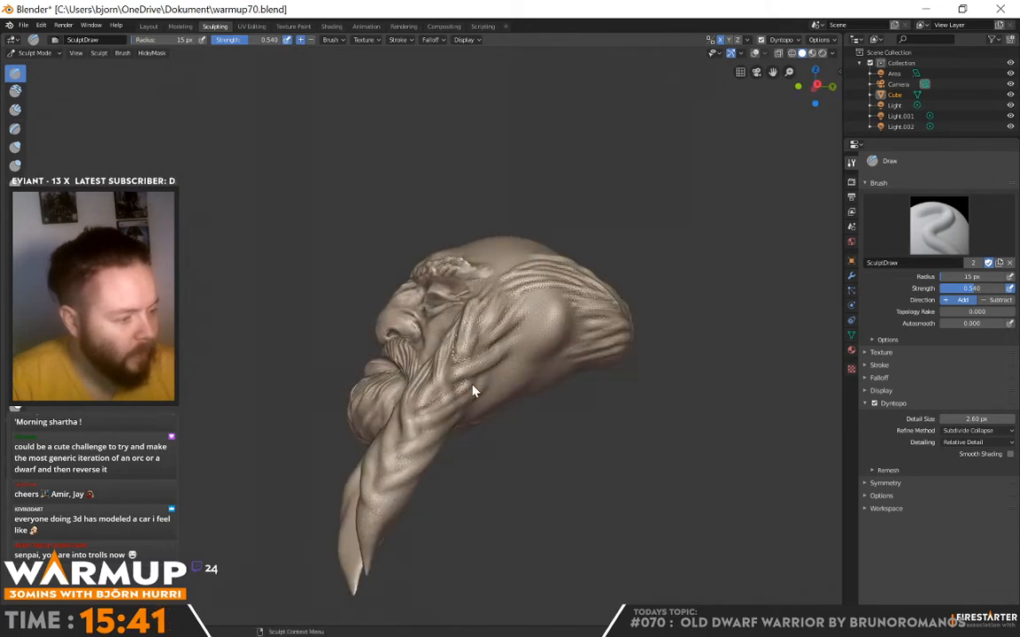
pyautogui.moveTo(423, 411); pyautogui.dragTo(519, 370, button='middle')
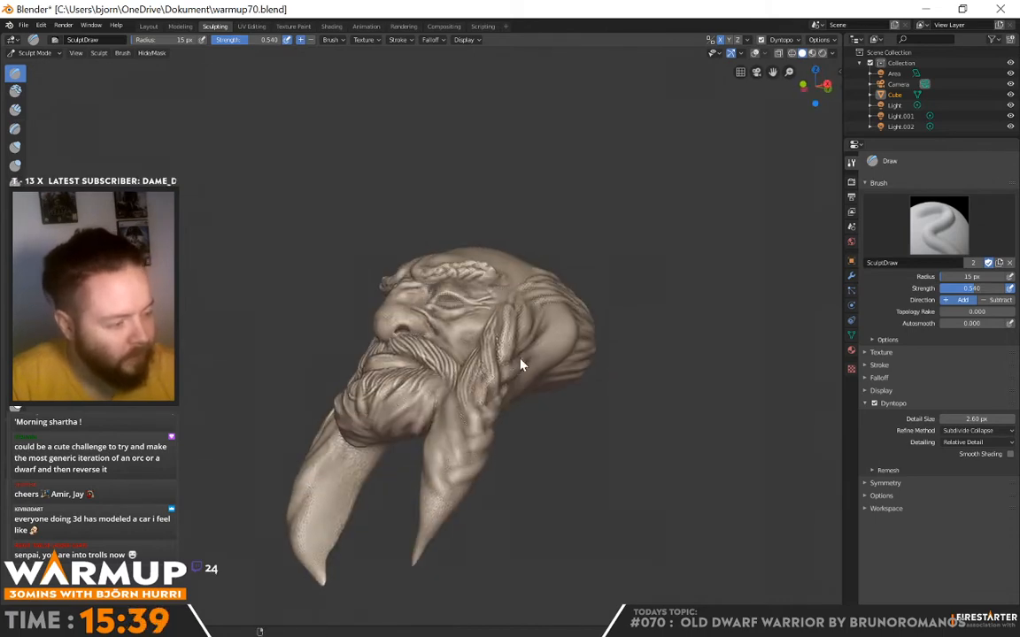
pyautogui.moveTo(478, 431); pyautogui.dragTo(521, 412, button='middle')
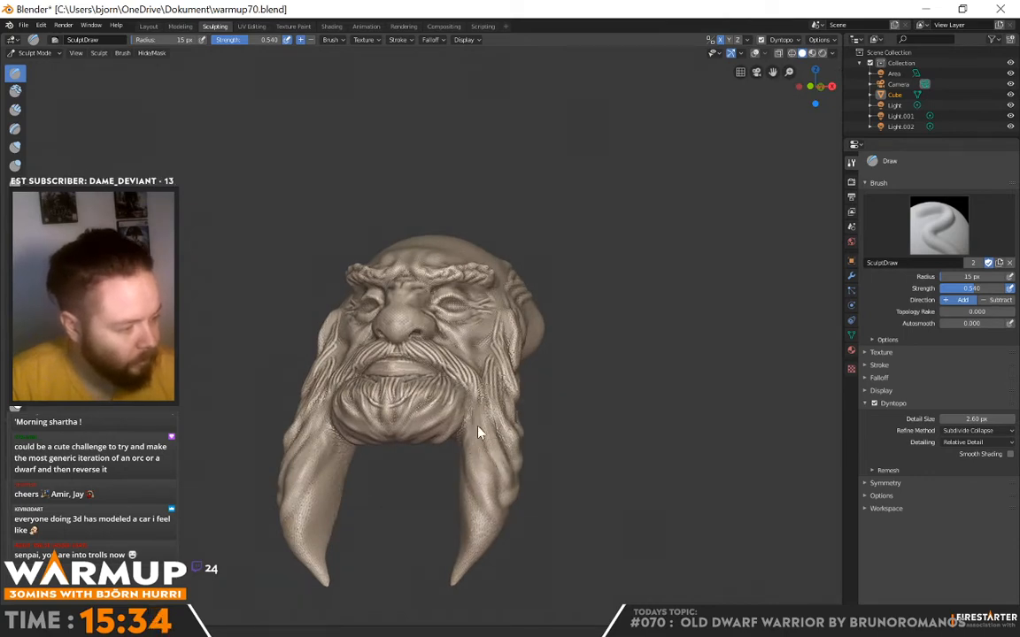
pyautogui.moveTo(487, 478); pyautogui.dragTo(474, 416, button='middle')
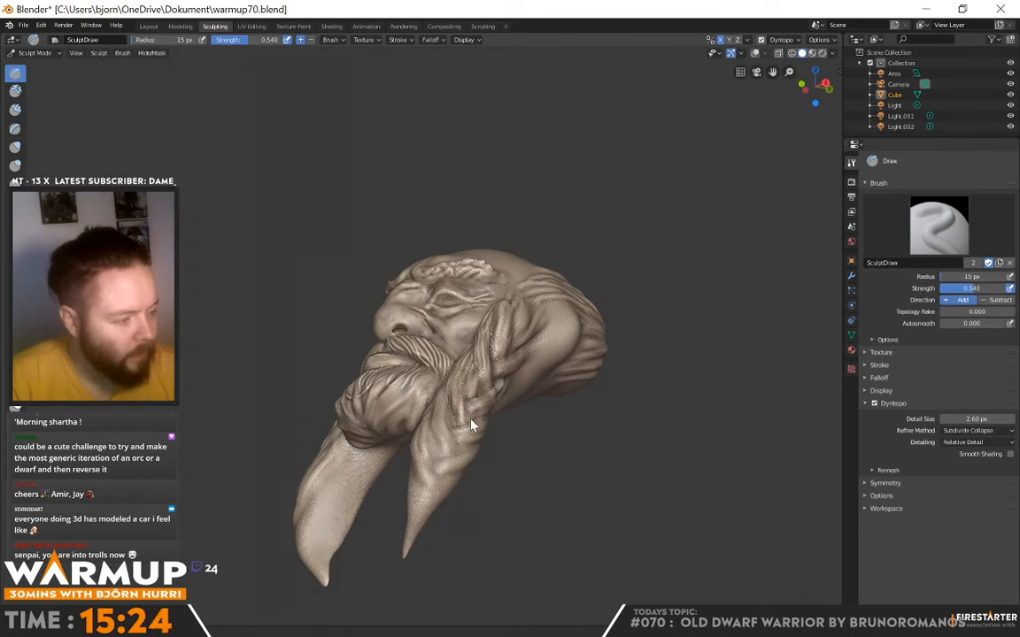
pyautogui.moveTo(471, 417); pyautogui.dragTo(630, 360, button='middle')
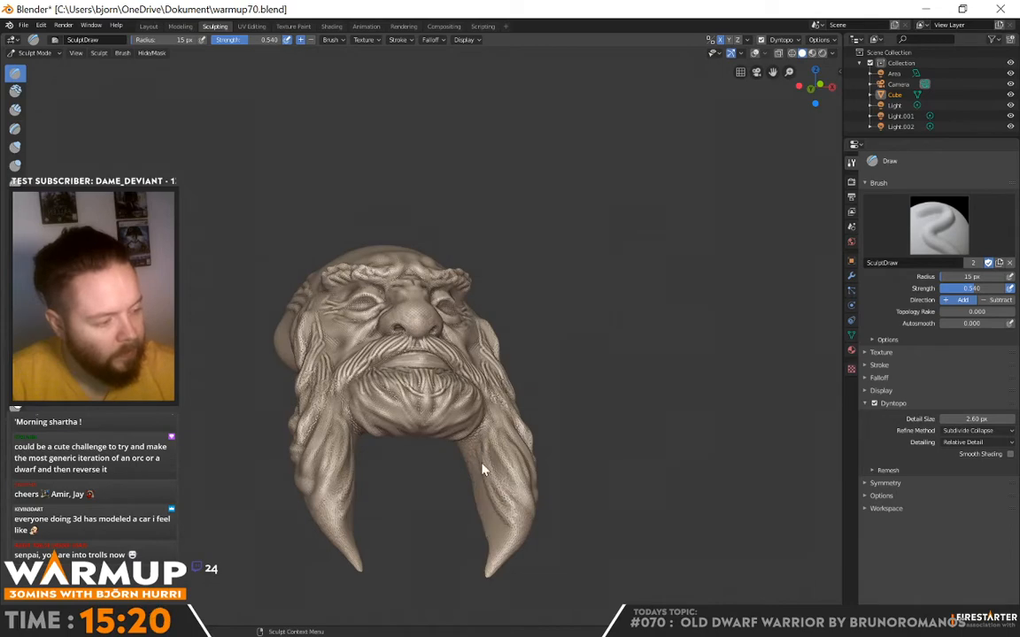
pyautogui.moveTo(571, 484); pyautogui.dragTo(478, 506, button='middle')
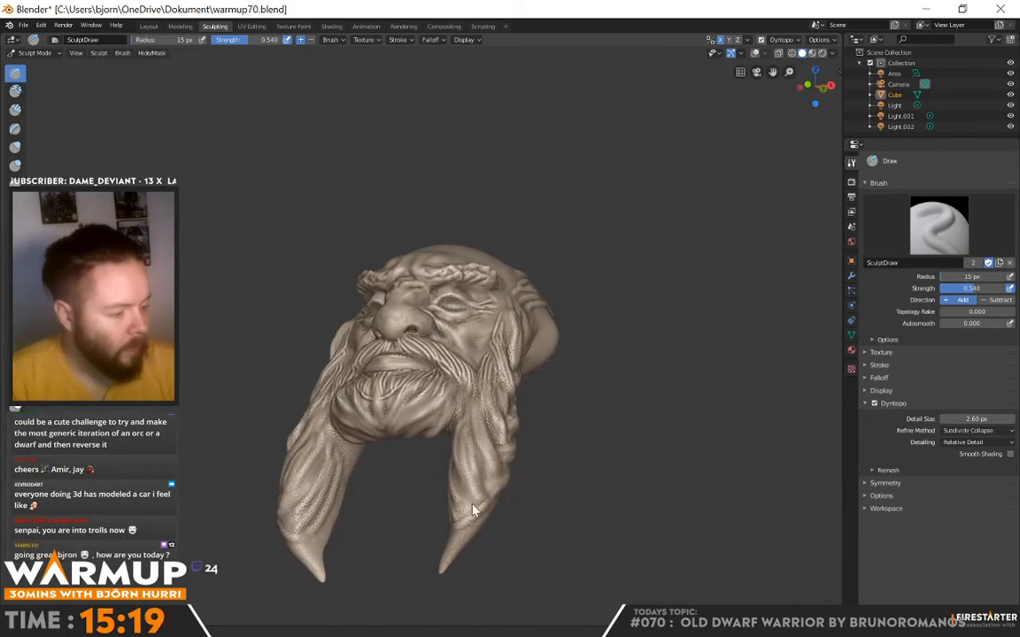
pyautogui.moveTo(448, 550); pyautogui.dragTo(647, 423, button='middle')
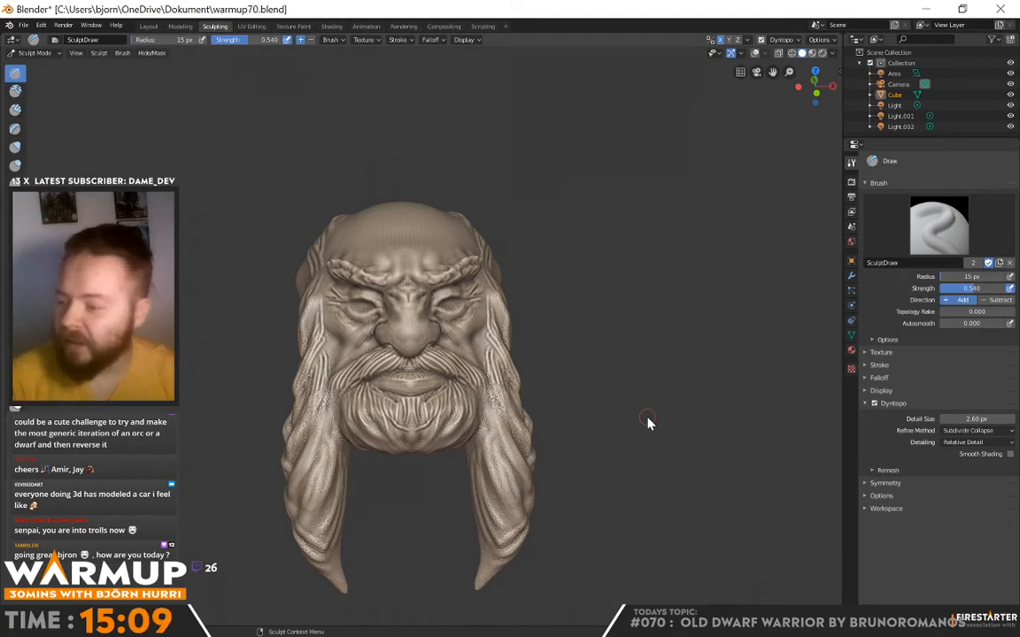
# - Deepen the mirrored creases between the eyelids and eyeballs with the Crease brush at 15 px and 0.250 strength
pyautogui.moveTo(510, 386); pyautogui.dragTo(547, 260, button='middle')
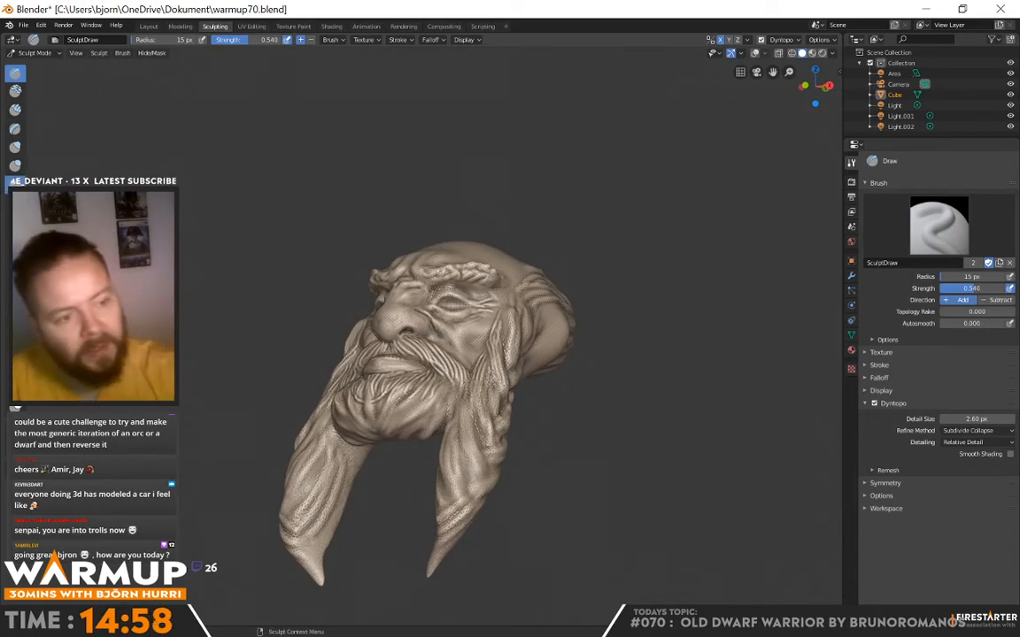
pyautogui.hotkey('shift', 'c')
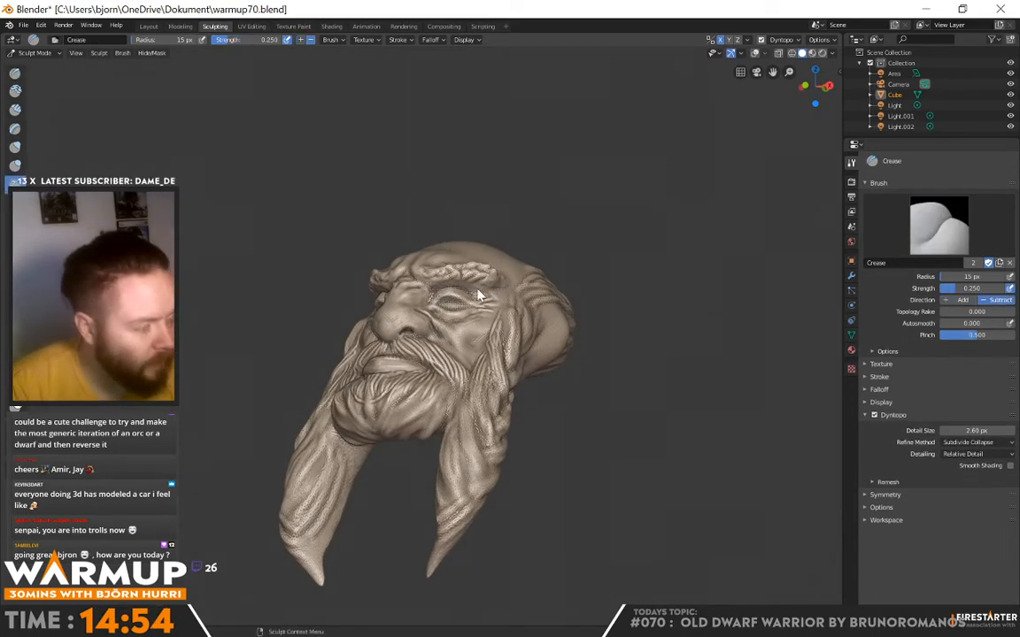
pyautogui.moveTo(482, 296); pyautogui.dragTo(625, 352, button='middle')
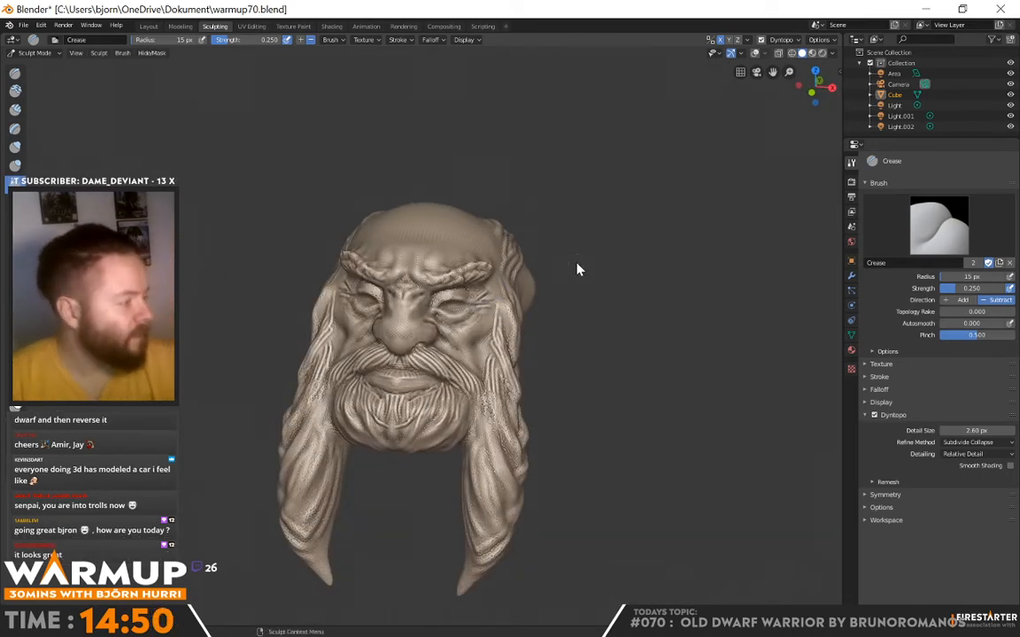
pyautogui.scroll(3, 489, 317)
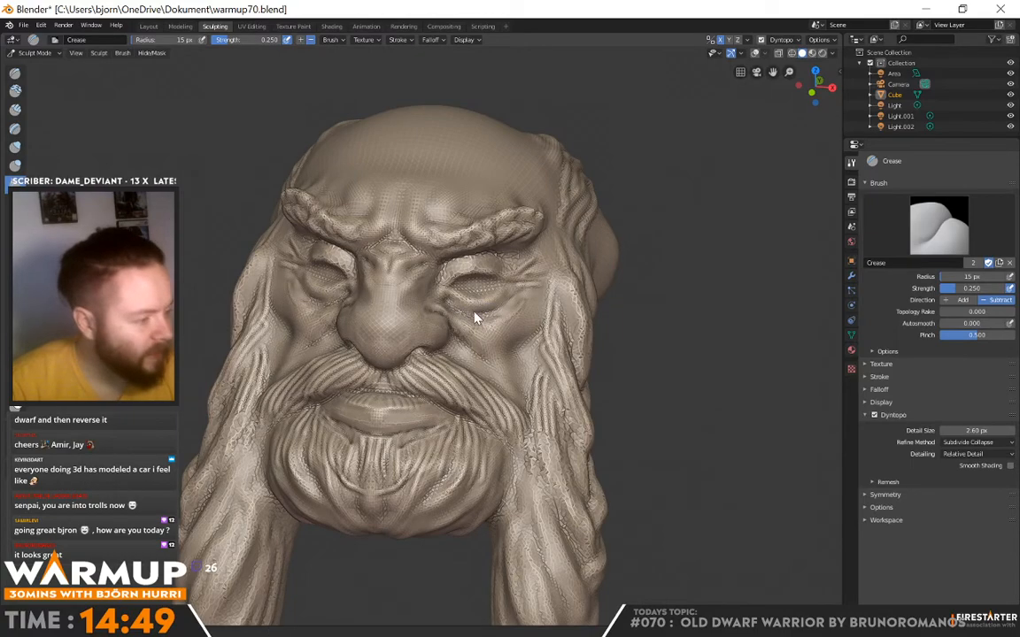
pyautogui.moveTo(510, 291); pyautogui.dragTo(461, 291, button='middle')
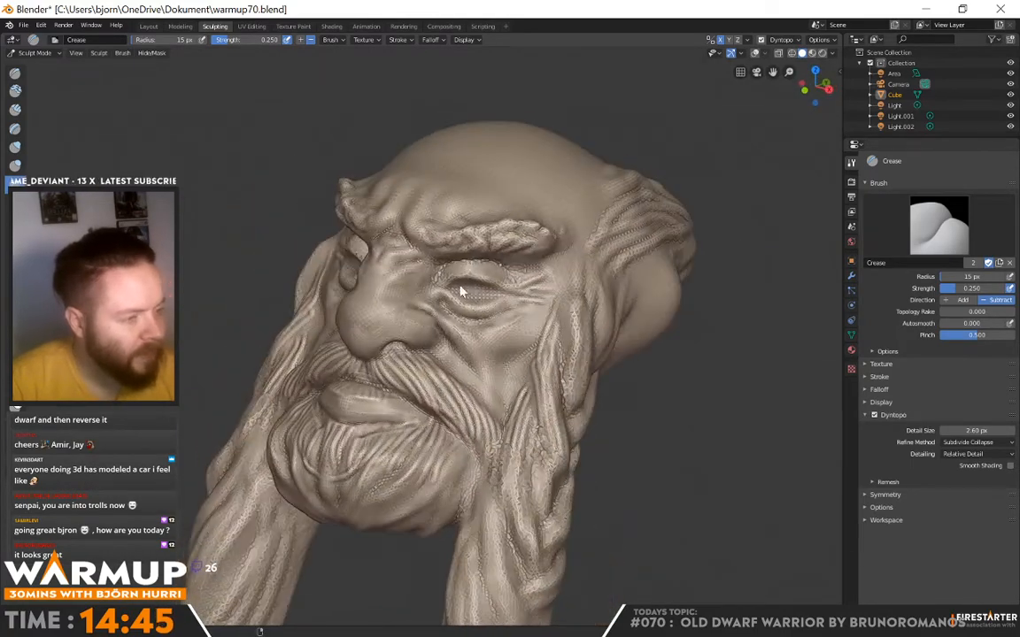
# - Sharpen the mirrored eyelid rims and eye corners with the Pinch brush at 15 px and 0.500 strength
pyautogui.press('p')
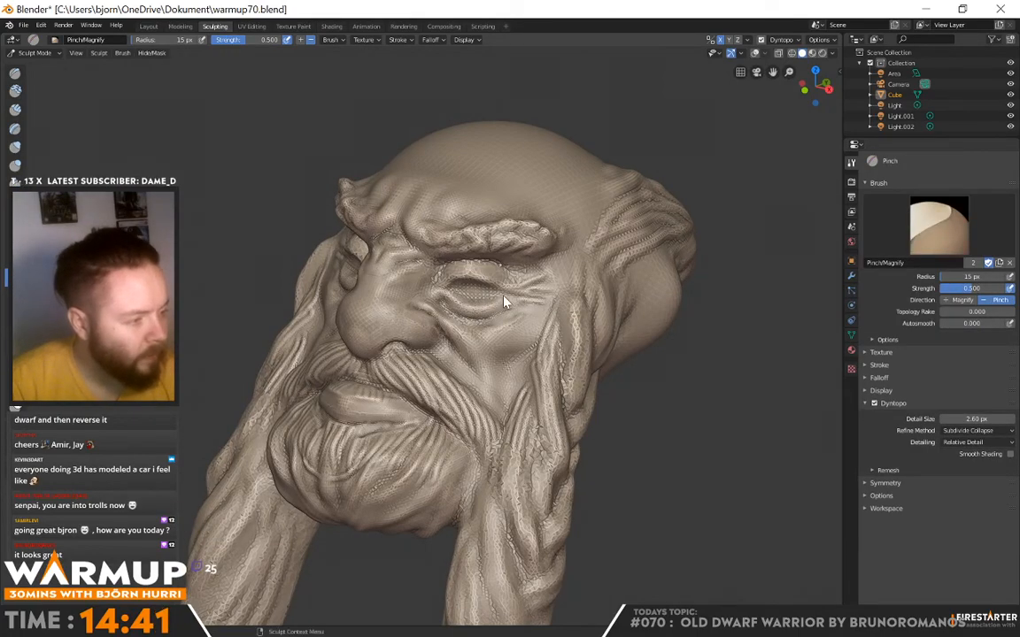
pyautogui.moveTo(497, 306)
pyautogui.mouseDown(button='middle')
pyautogui.moveTo(546, 289)
pyautogui.moveTo(491, 284)
pyautogui.moveTo(525, 286)
pyautogui.moveTo(506, 276)
pyautogui.mouseUp(button='middle')
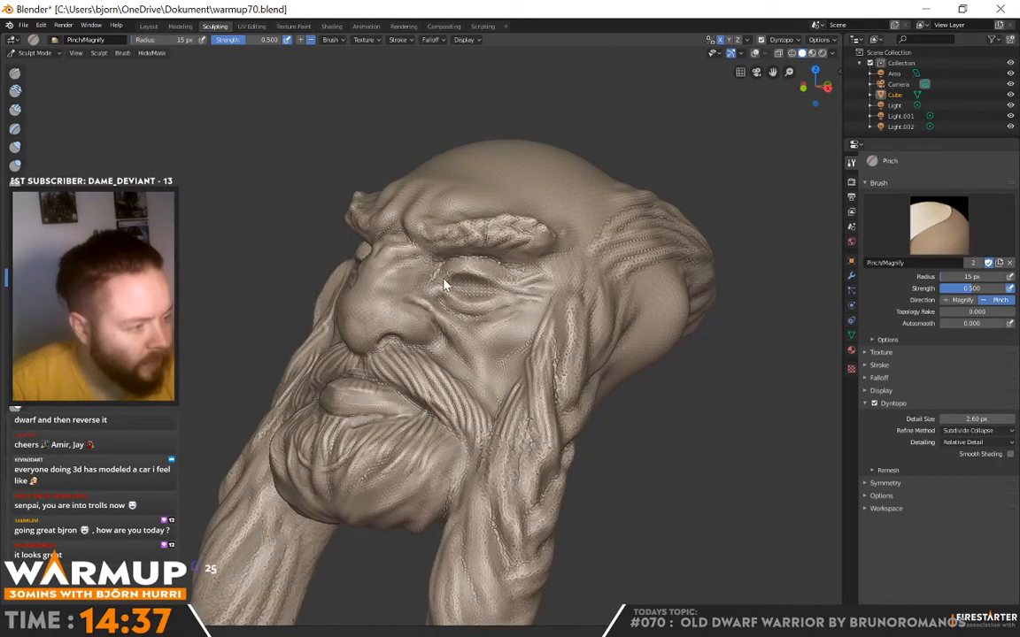
pyautogui.moveTo(444, 292)
pyautogui.mouseDown(button='middle')
pyautogui.moveTo(477, 259)
pyautogui.moveTo(662, 284)
pyautogui.moveTo(619, 314)
pyautogui.moveTo(520, 324)
pyautogui.moveTo(550, 265)
pyautogui.moveTo(669, 282)
pyautogui.mouseUp(button='middle')
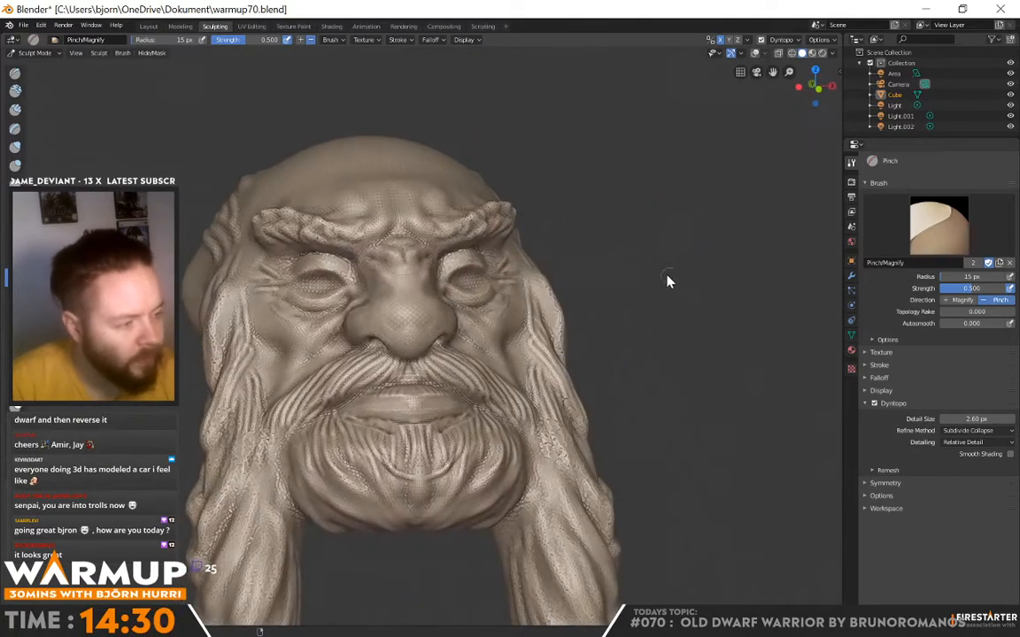
pyautogui.scroll(-3, 635, 250)
pyautogui.moveTo(625, 239); pyautogui.dragTo(425, 243, button='middle')
# - Switch back to the Draw brush at 15 px and 0.540 strength for adding detail to the head
pyautogui.click(15, 74)
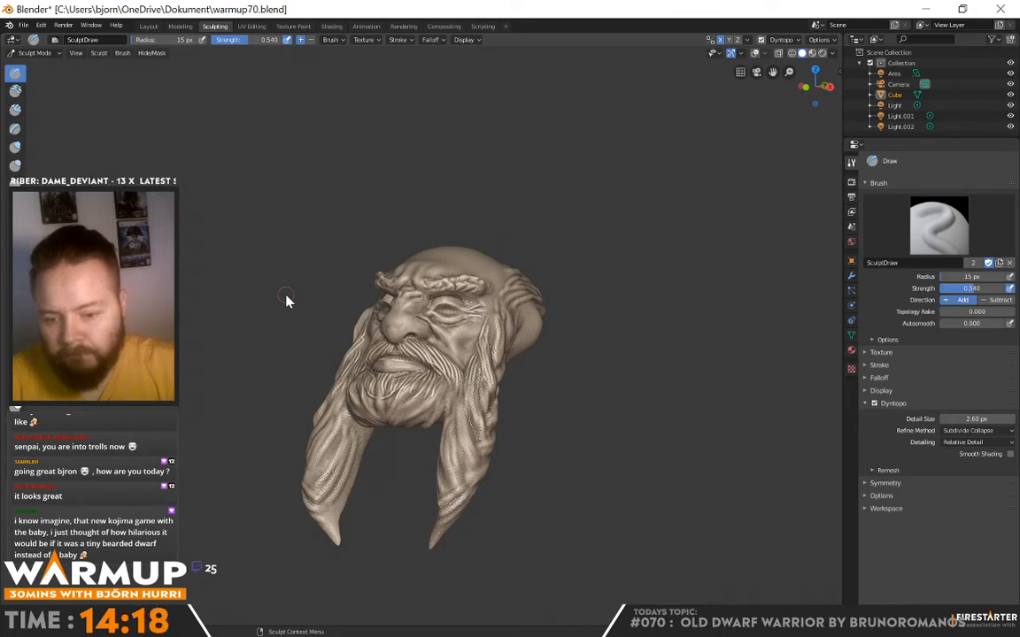
pyautogui.scroll(2, 286, 298)
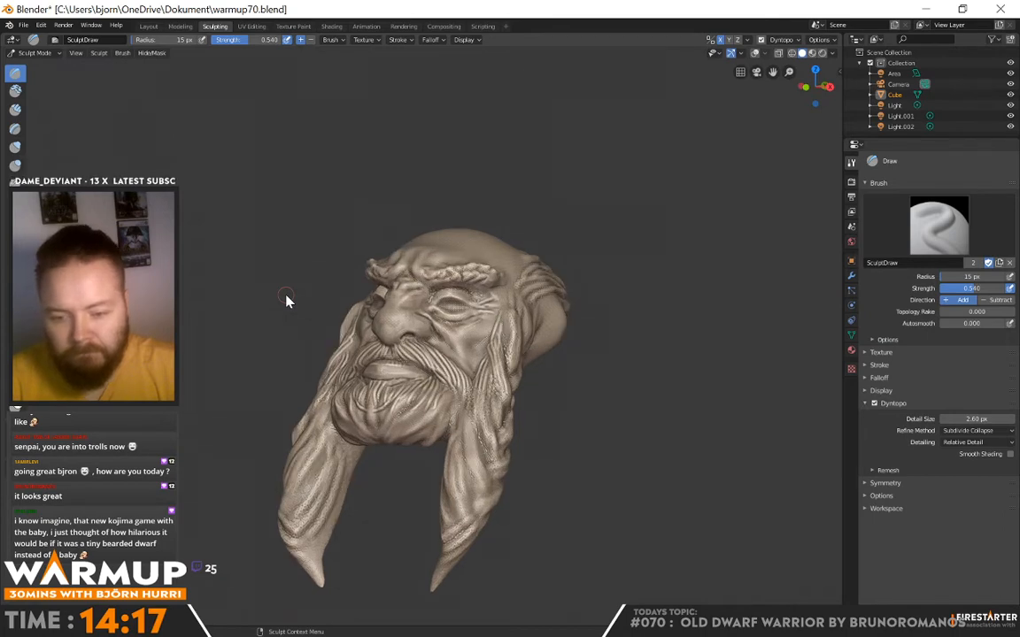
pyautogui.moveTo(649, 299)
pyautogui.mouseDown(button='middle')
pyautogui.moveTo(661, 312)
pyautogui.moveTo(529, 246)
pyautogui.mouseUp(button='middle')
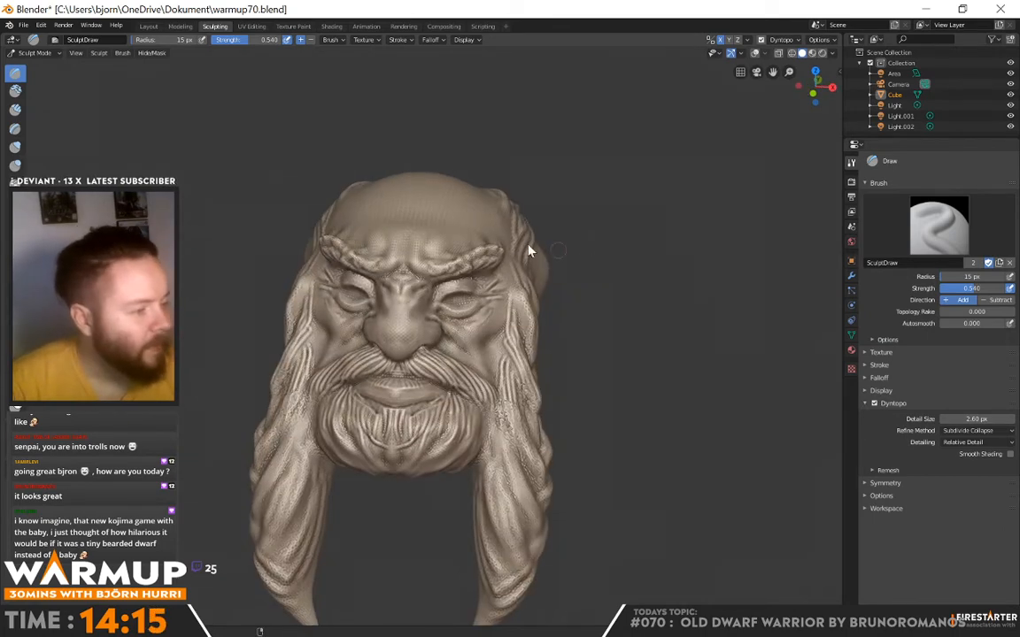
# - Sculpt a raised wrinkle across the forehead above the eyebrows using the Draw brush at 15 px radius
pyautogui.moveTo(443, 244)
pyautogui.mouseDown(button='middle')
pyautogui.moveTo(485, 257)
pyautogui.moveTo(437, 232)
pyautogui.mouseUp(button='middle')
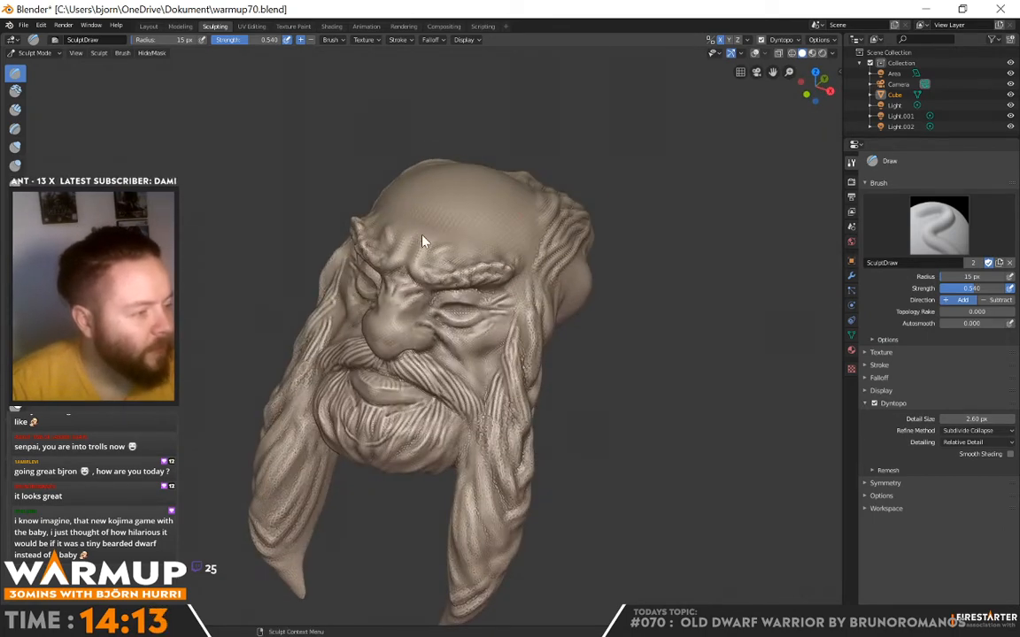
pyautogui.moveTo(530, 242)
pyautogui.mouseDown(button='middle')
pyautogui.moveTo(538, 235)
pyautogui.moveTo(420, 216)
pyautogui.mouseUp(button='middle')
pyautogui.moveTo(442, 234); pyautogui.dragTo(485, 241)
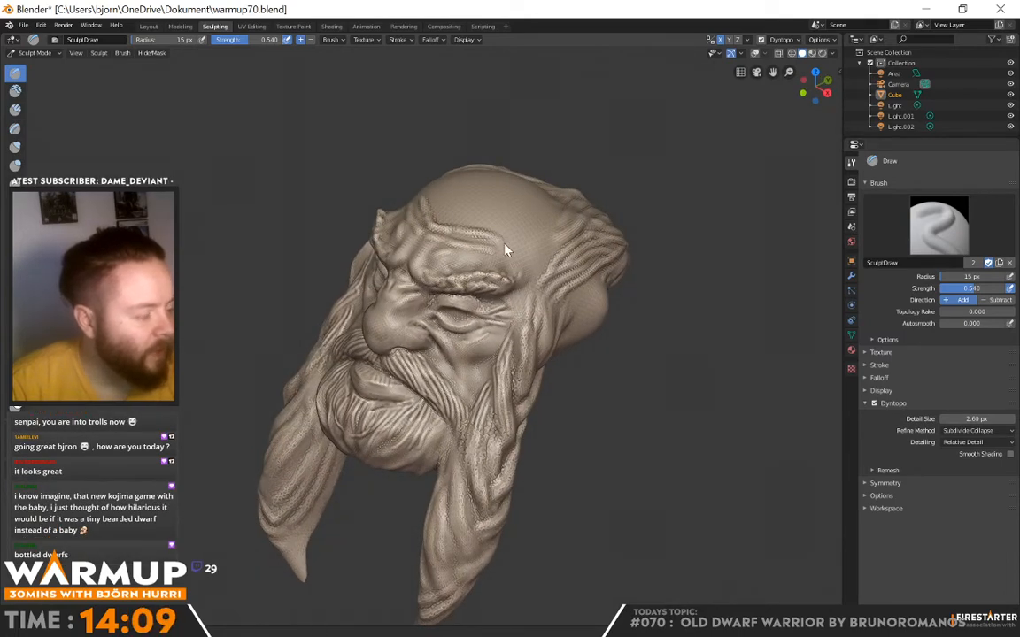
pyautogui.moveTo(443, 235); pyautogui.dragTo(465, 221, button='middle')
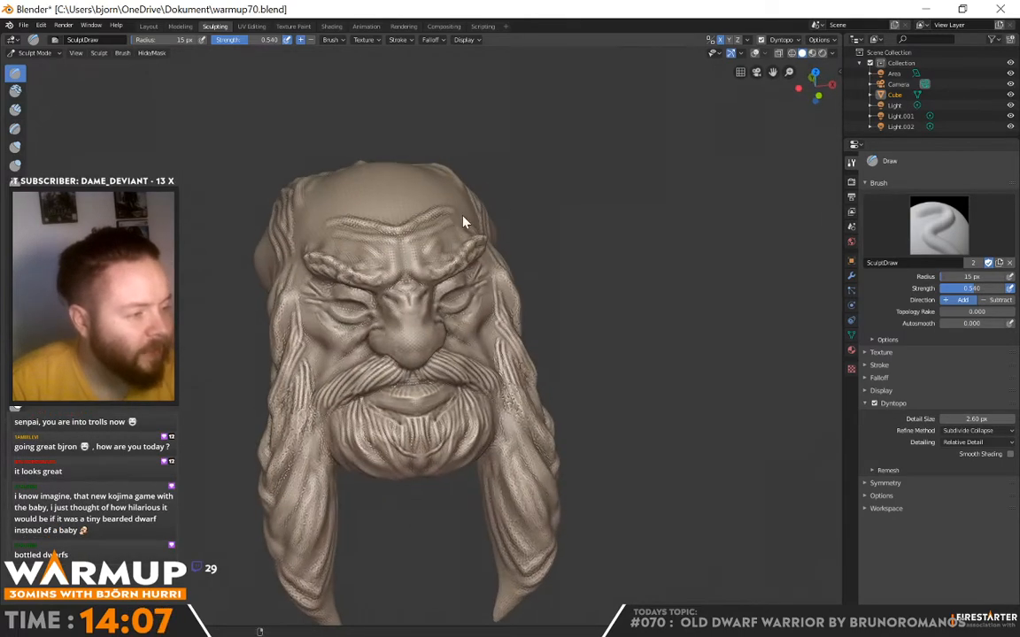
# - Set the Draw brush radius to 27 px and build up more skin folds across the forehead and above the brows
pyautogui.rightClick(411, 263)
pyautogui.moveTo(393, 230); pyautogui.dragTo(407, 229)
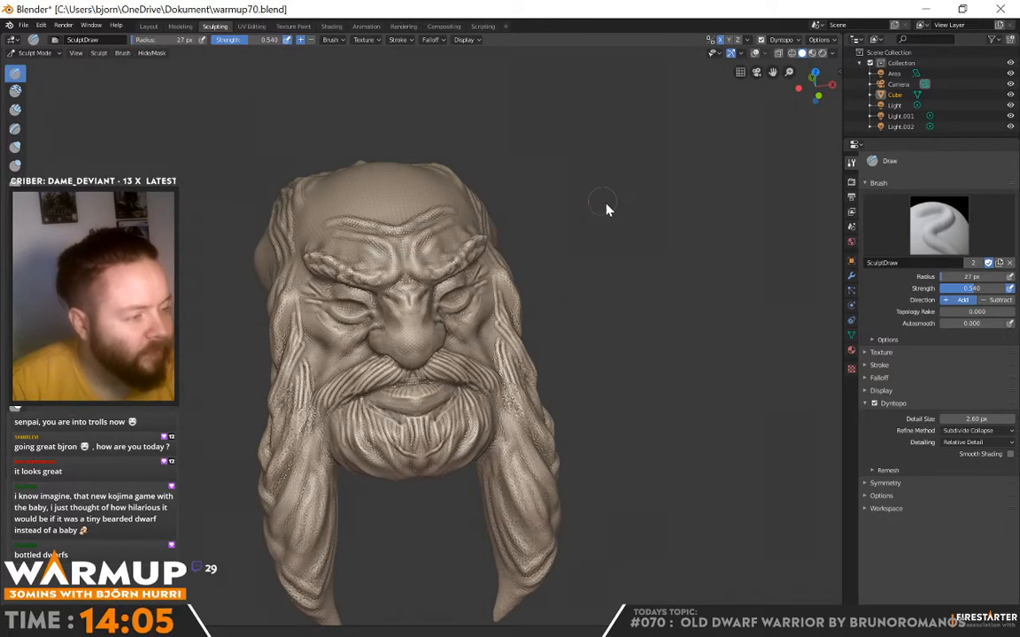
pyautogui.moveTo(414, 214)
pyautogui.mouseDown(button='middle')
pyautogui.moveTo(515, 239)
pyautogui.moveTo(430, 197)
pyautogui.mouseUp(button='middle')
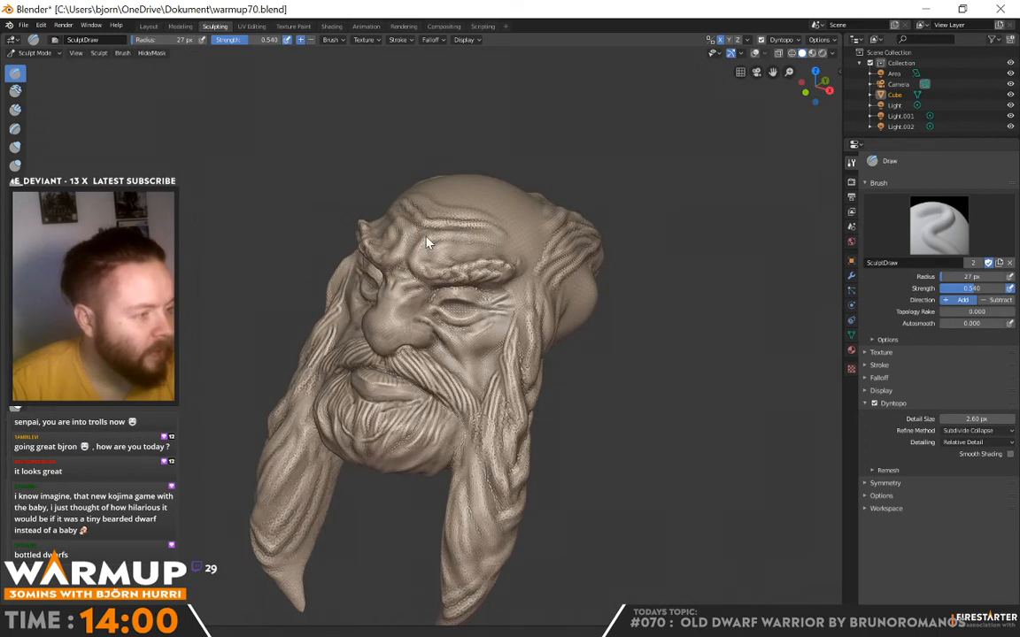
pyautogui.moveTo(498, 245)
pyautogui.mouseDown(button='middle')
pyautogui.moveTo(548, 216)
pyautogui.moveTo(544, 250)
pyautogui.moveTo(665, 252)
pyautogui.moveTo(597, 252)
pyautogui.mouseUp(button='middle')
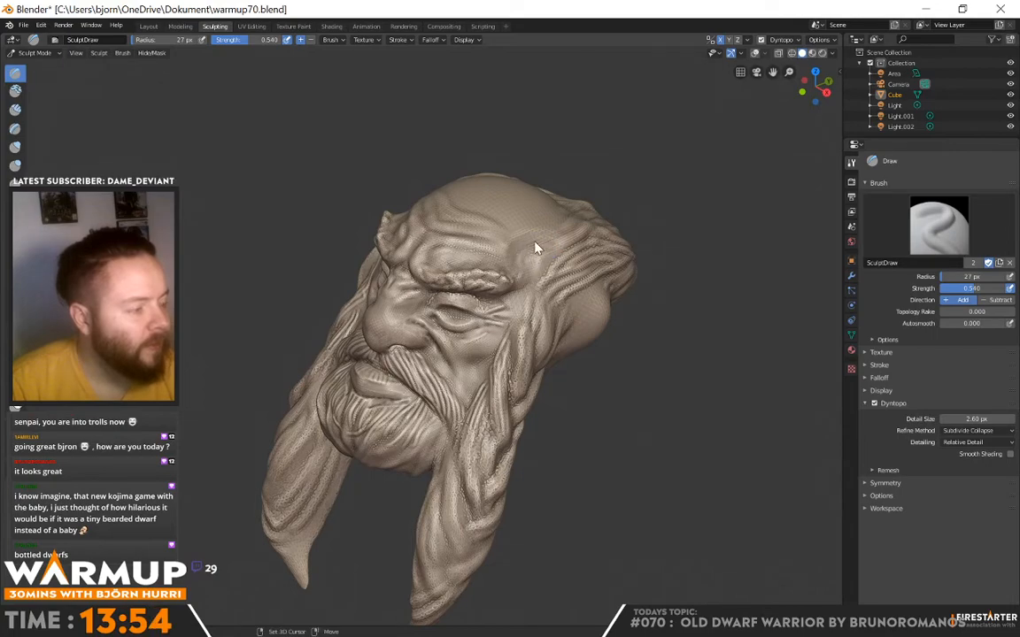
pyautogui.moveTo(538, 281); pyautogui.dragTo(562, 248, button='middle')
pyautogui.moveTo(608, 329)
pyautogui.mouseDown(button='middle')
pyautogui.moveTo(660, 274)
pyautogui.moveTo(669, 280)
pyautogui.moveTo(623, 263)
pyautogui.moveTo(587, 321)
pyautogui.moveTo(534, 344)
pyautogui.mouseUp(button='middle')
pyautogui.moveTo(451, 341)
pyautogui.mouseDown(button='middle')
pyautogui.moveTo(448, 358)
pyautogui.moveTo(351, 378)
pyautogui.mouseUp(button='middle')
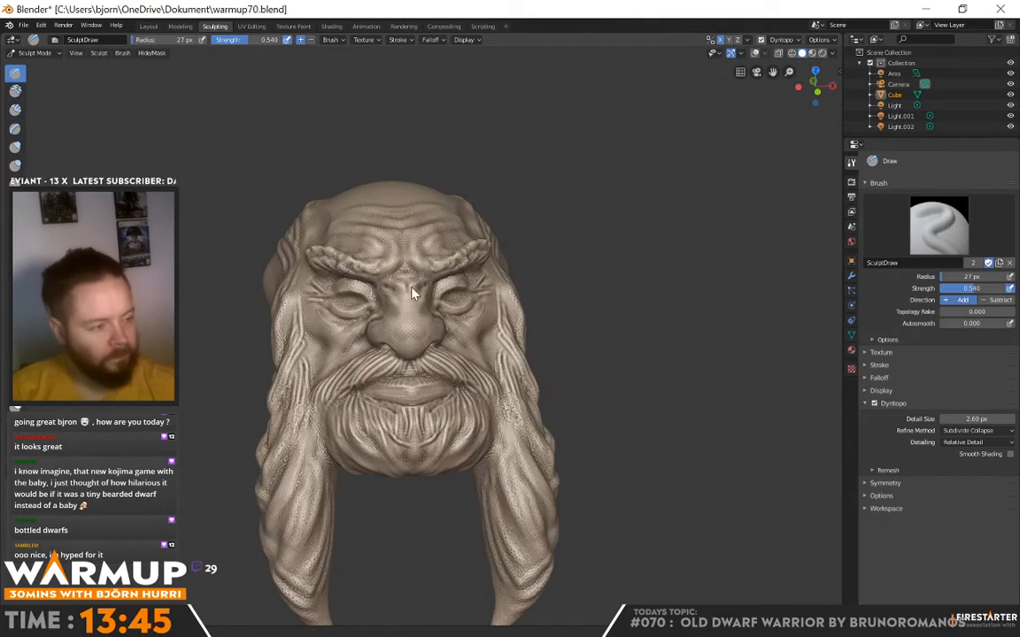
pyautogui.moveTo(502, 285)
pyautogui.mouseDown(button='middle')
pyautogui.moveTo(506, 277)
pyautogui.moveTo(514, 296)
pyautogui.moveTo(598, 307)
pyautogui.moveTo(489, 293)
pyautogui.mouseUp(button='middle')
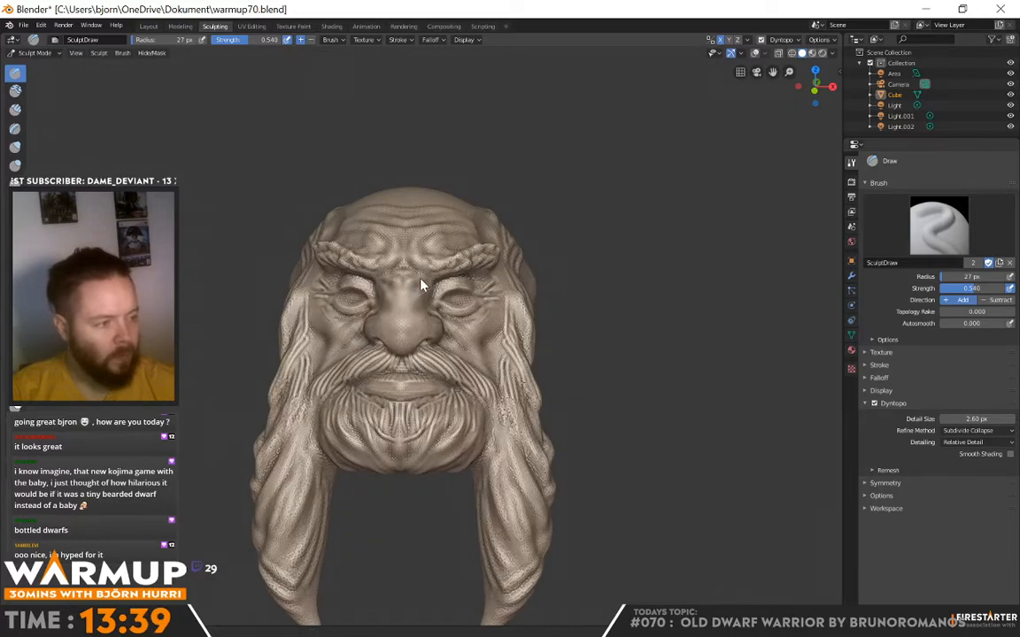
# - Sculpt the ear's raised outer rim and a rounded earlobe on the side of the head with the Draw brush
pyautogui.moveTo(410, 290); pyautogui.dragTo(382, 423, button='middle')
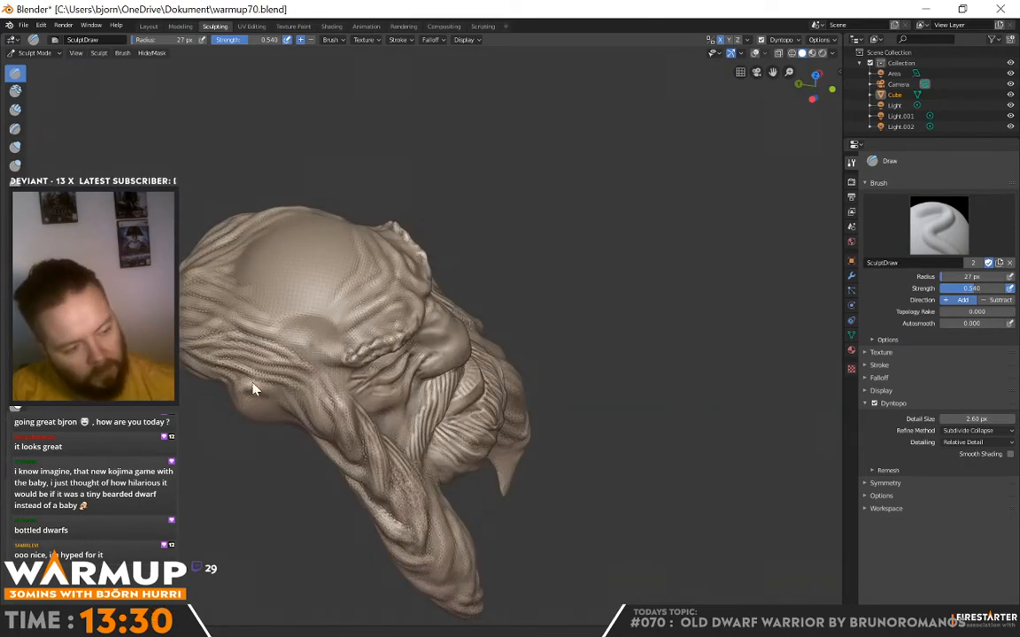
pyautogui.moveTo(251, 391); pyautogui.dragTo(390, 363, button='middle')
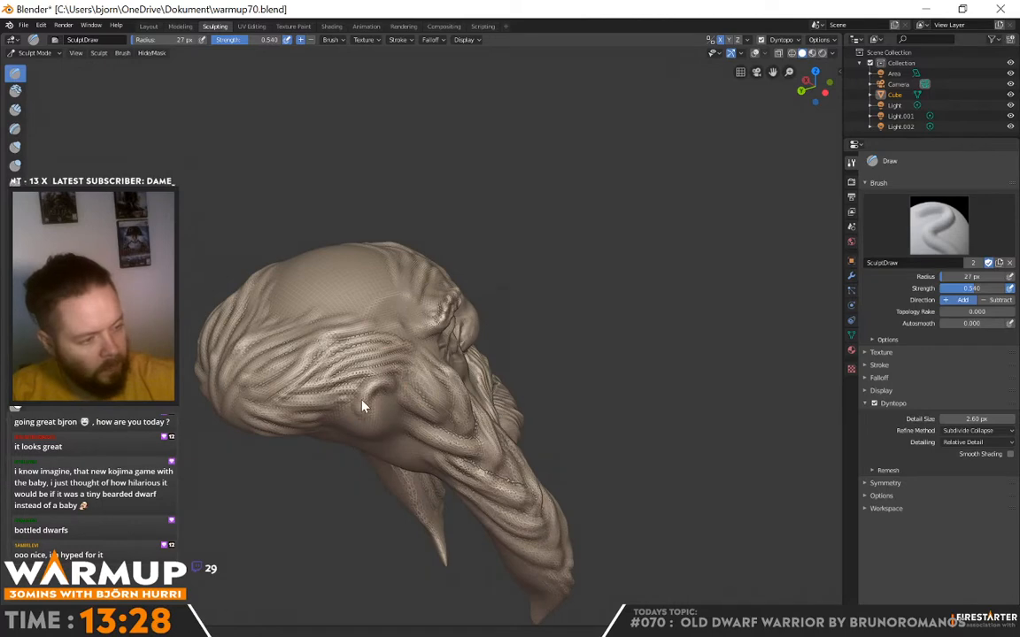
pyautogui.moveTo(363, 406); pyautogui.dragTo(285, 339, button='middle')
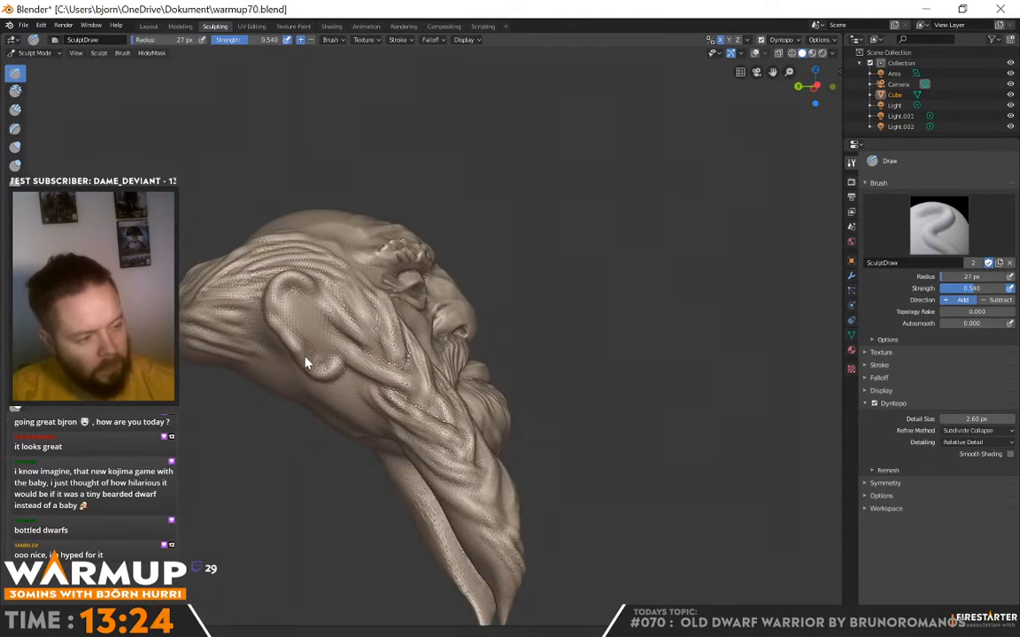
pyautogui.moveTo(311, 363); pyautogui.dragTo(443, 302, button='middle')
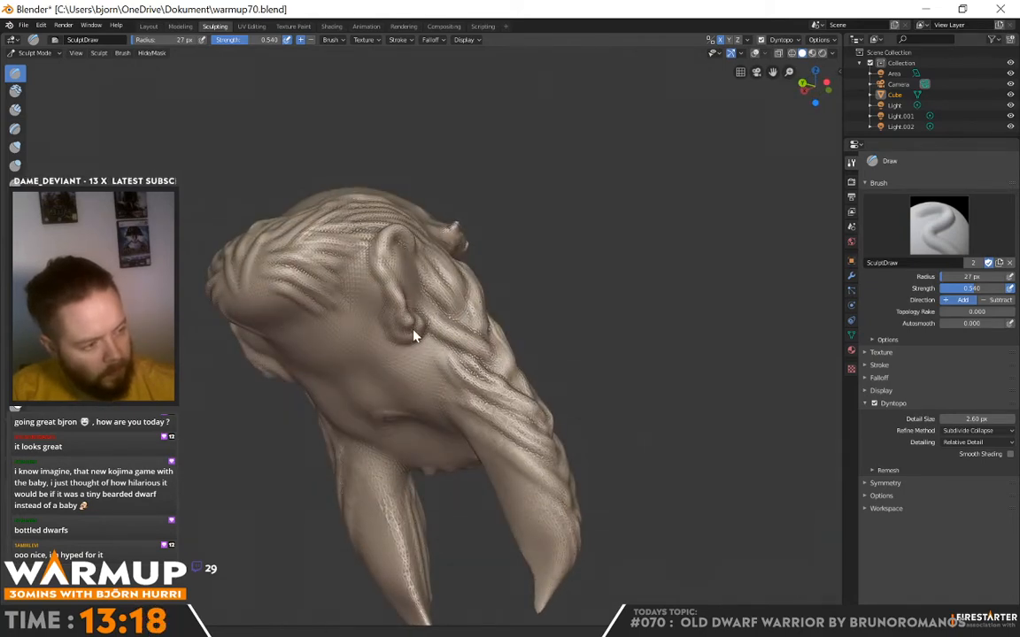
pyautogui.moveTo(401, 291); pyautogui.dragTo(417, 323)
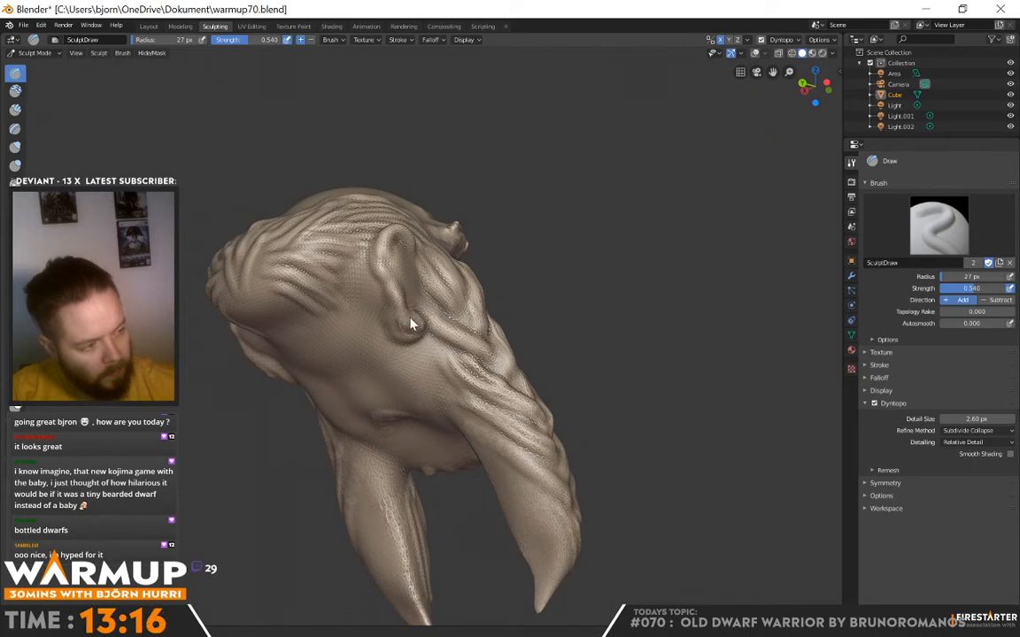
pyautogui.moveTo(529, 252); pyautogui.dragTo(501, 334, button='middle')
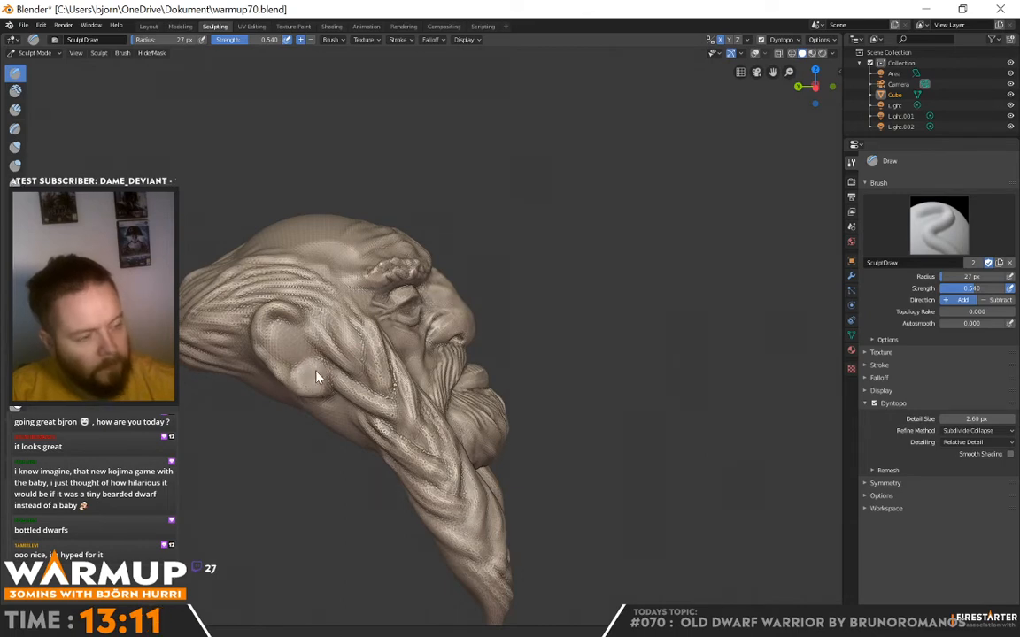
# - Carve the ear's inner hollow and refine its rim, lobe and back side with the Draw brush
pyautogui.moveTo(327, 310); pyautogui.dragTo(265, 356, button='middle')
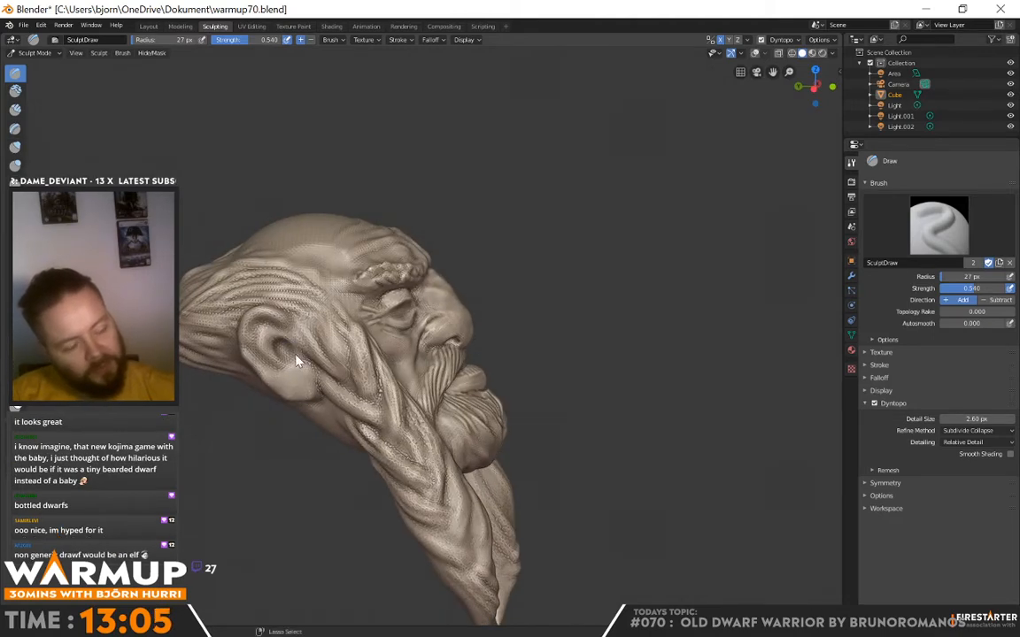
pyautogui.moveTo(314, 354)
pyautogui.mouseDown(button='middle')
pyautogui.moveTo(410, 342)
pyautogui.moveTo(382, 381)
pyautogui.mouseUp(button='middle')
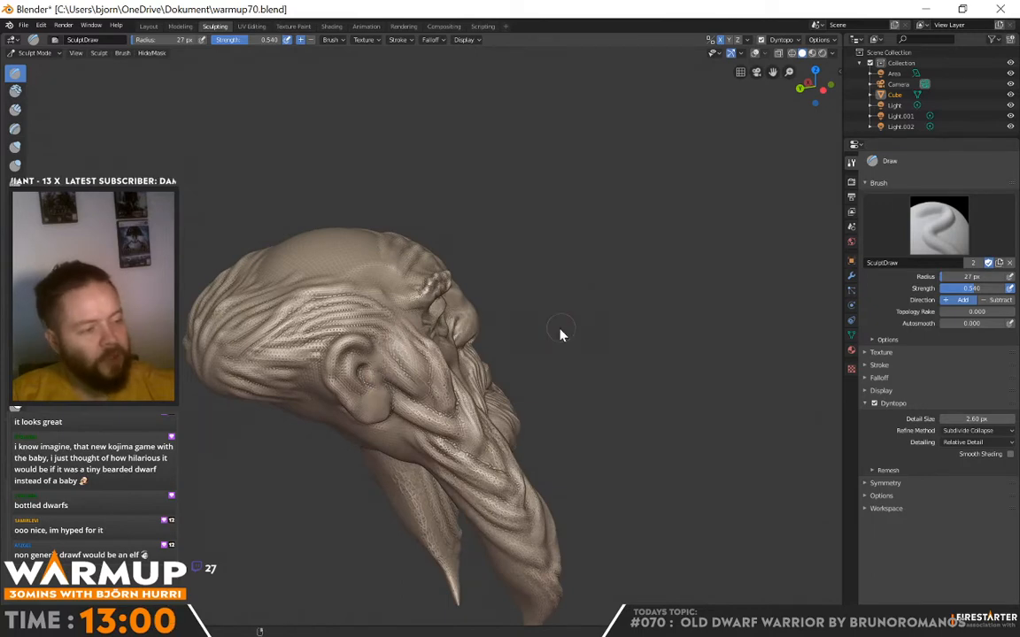
pyautogui.moveTo(559, 334)
pyautogui.mouseDown(button='middle')
pyautogui.moveTo(476, 303)
pyautogui.moveTo(453, 313)
pyautogui.mouseUp(button='middle')
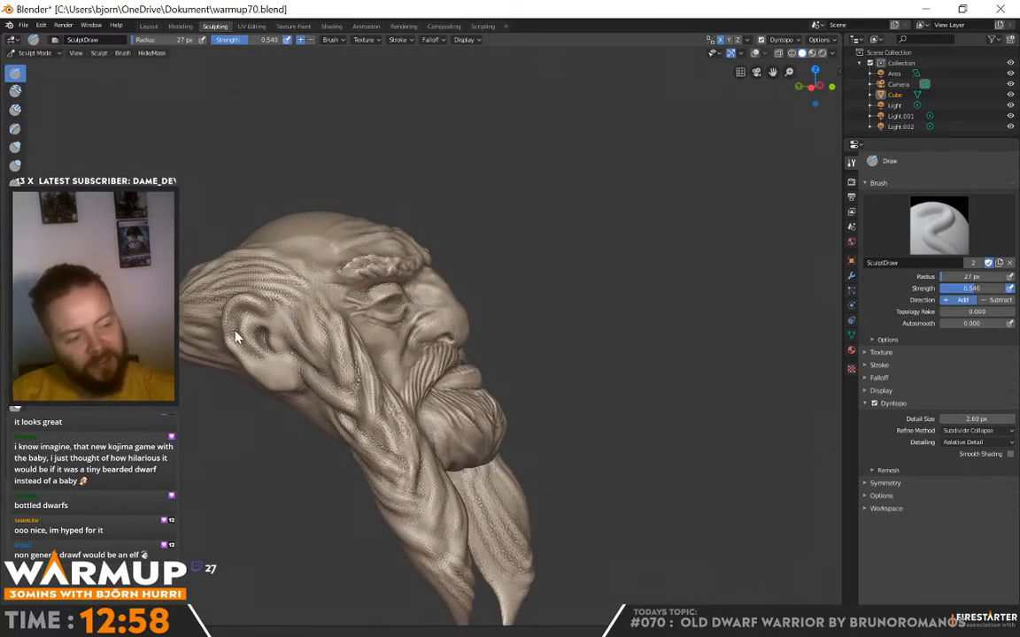
pyautogui.moveTo(252, 323)
pyautogui.mouseDown(button='middle')
pyautogui.moveTo(380, 283)
pyautogui.moveTo(418, 295)
pyautogui.moveTo(285, 355)
pyautogui.mouseUp(button='middle')
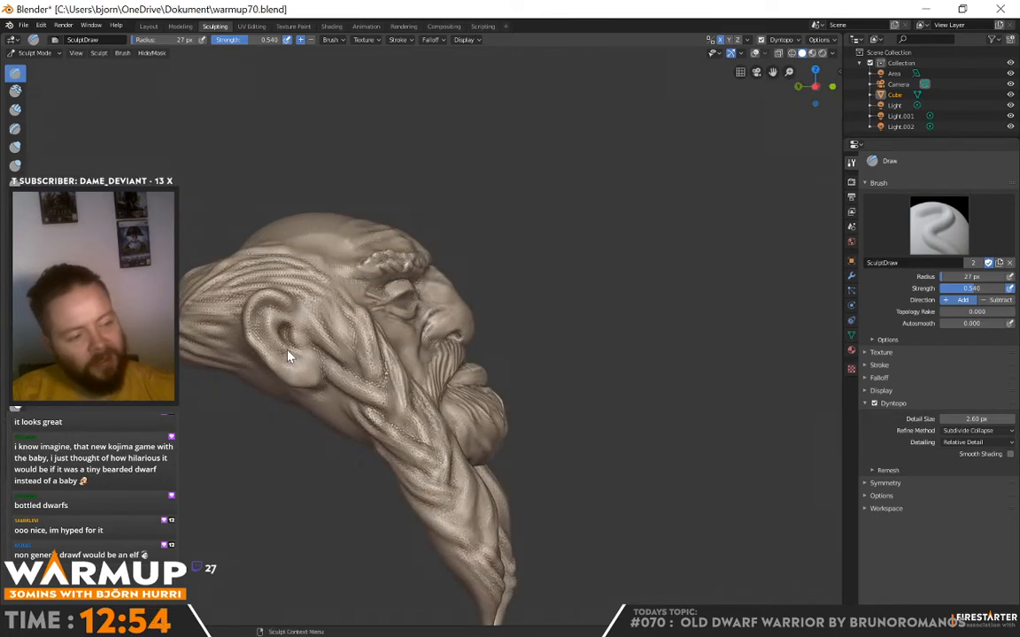
pyautogui.moveTo(274, 363)
pyautogui.mouseDown(button='middle')
pyautogui.moveTo(489, 312)
pyautogui.moveTo(429, 276)
pyautogui.mouseUp(button='middle')
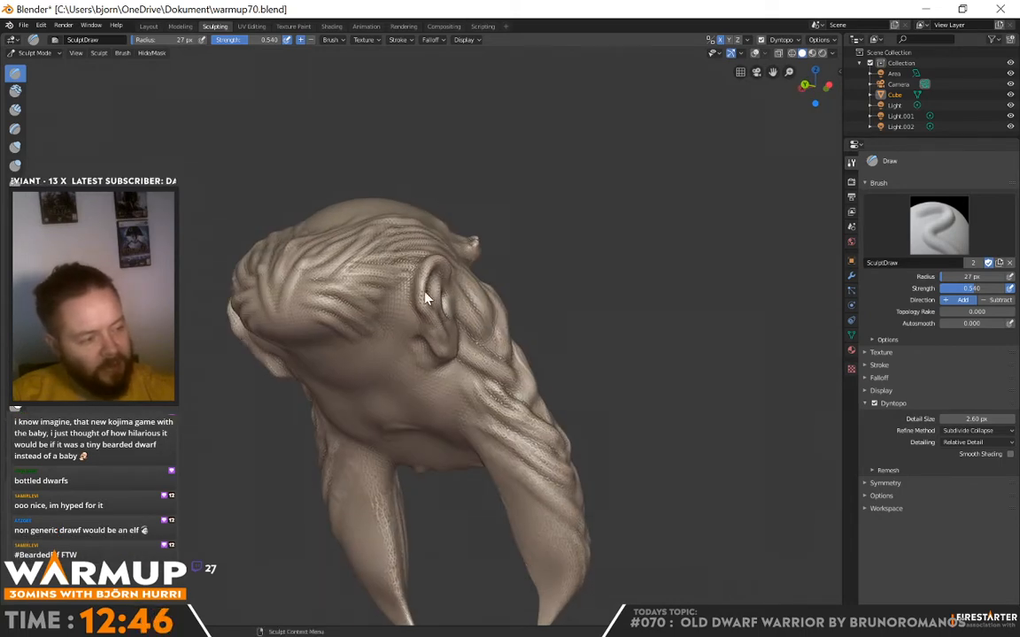
pyautogui.moveTo(451, 311); pyautogui.dragTo(495, 289, button='middle')
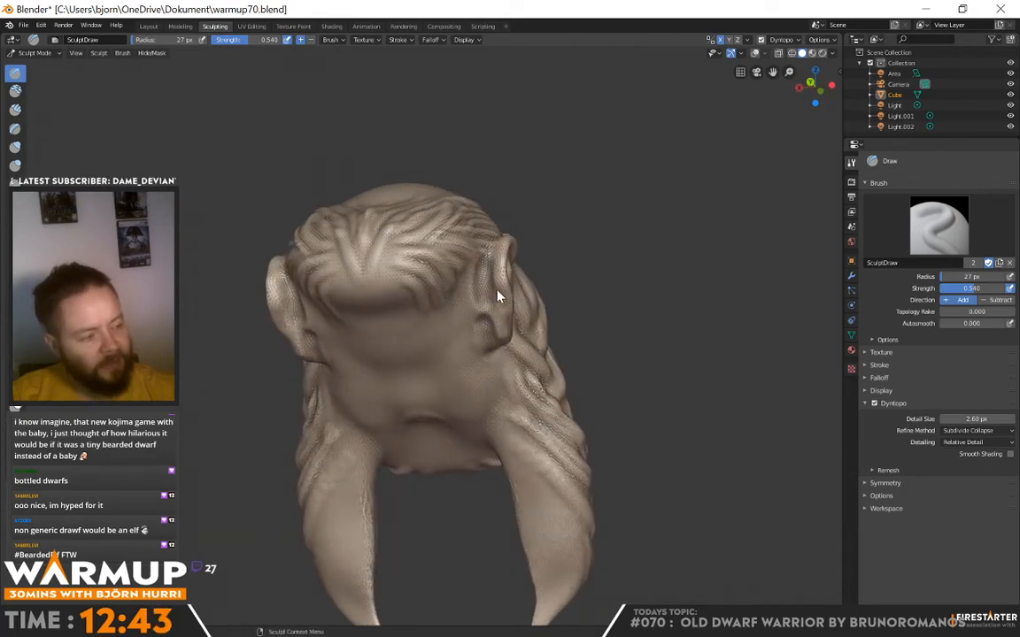
pyautogui.moveTo(500, 303)
pyautogui.mouseDown(button='middle')
pyautogui.moveTo(519, 275)
pyautogui.moveTo(425, 312)
pyautogui.moveTo(412, 352)
pyautogui.moveTo(442, 288)
pyautogui.mouseUp(button='middle')
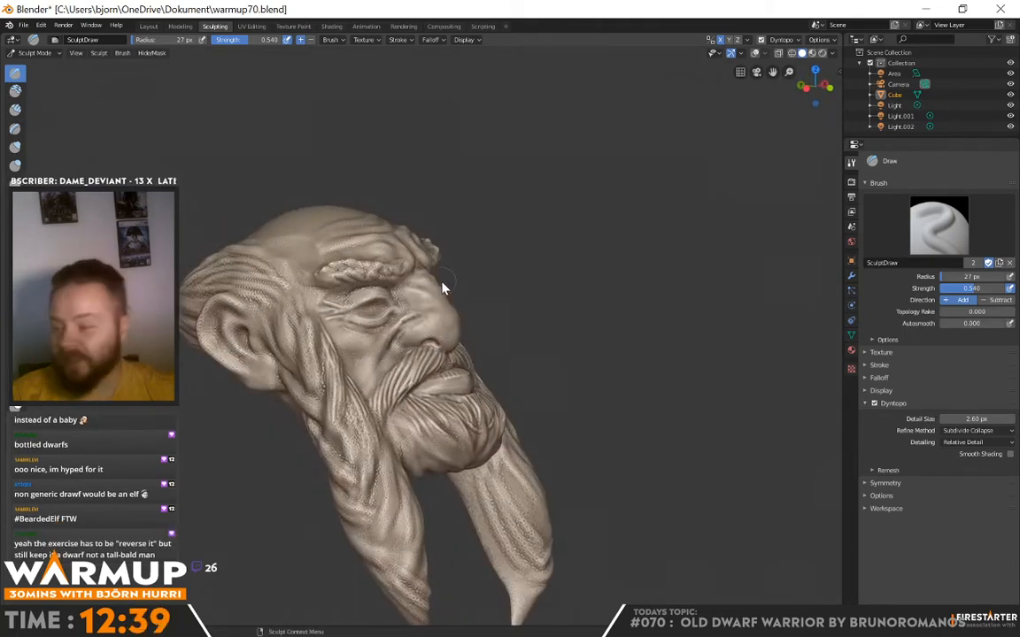
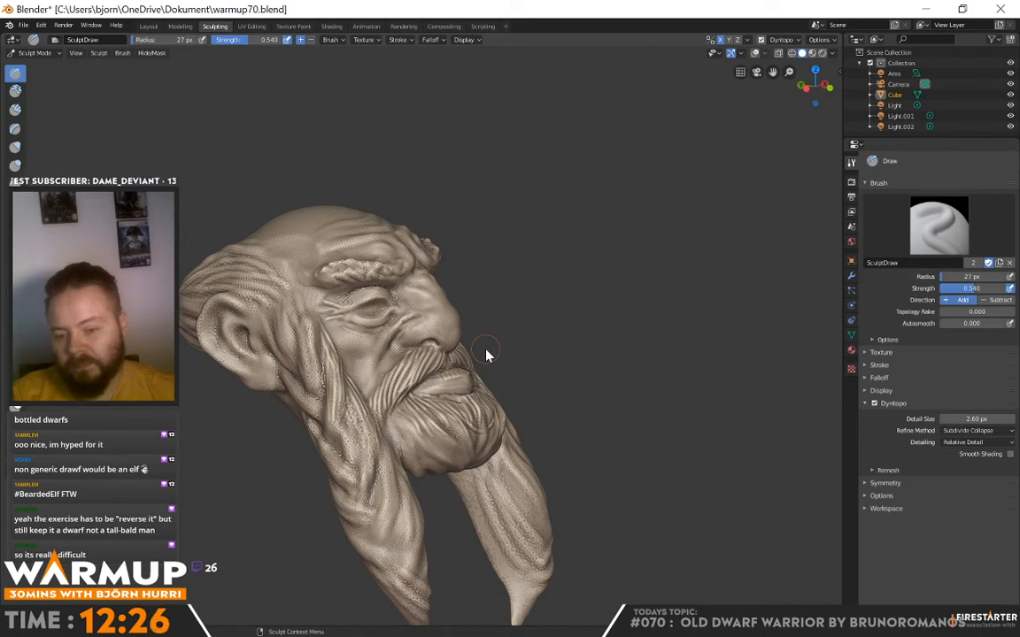
# - Switch to the Grab brush at 27 px radius and pull pointed hair tufts out from the back of the head
pyautogui.moveTo(486, 354); pyautogui.dragTo(358, 363, button='middle')
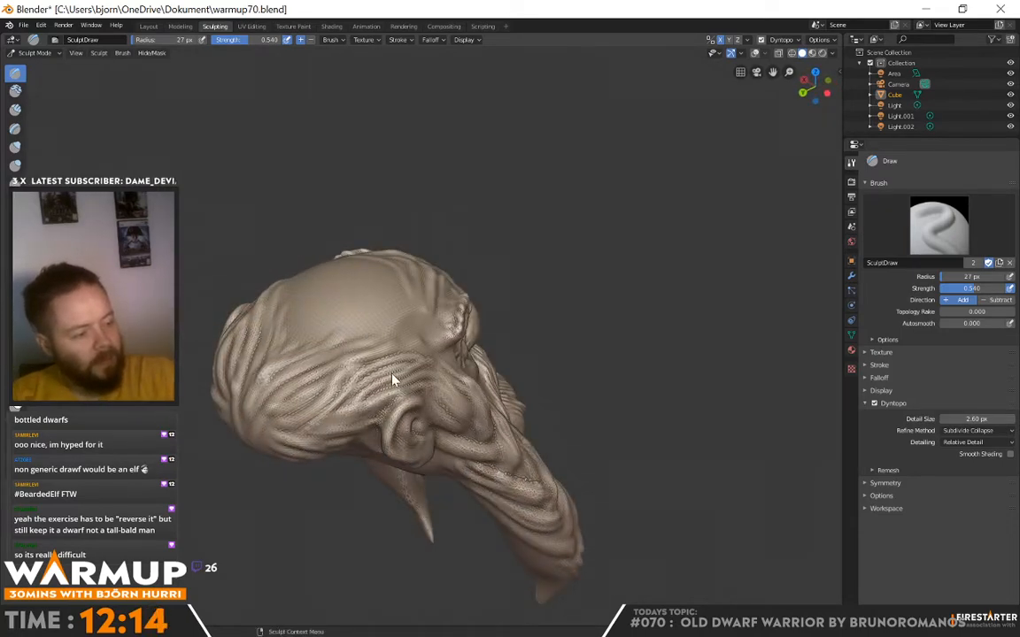
pyautogui.moveTo(495, 378)
pyautogui.mouseDown(button='middle')
pyautogui.moveTo(446, 364)
pyautogui.moveTo(491, 359)
pyautogui.moveTo(585, 379)
pyautogui.mouseUp(button='middle')
pyautogui.moveTo(369, 353)
pyautogui.mouseDown(button='middle')
pyautogui.moveTo(375, 410)
pyautogui.moveTo(257, 387)
pyautogui.mouseUp(button='middle')
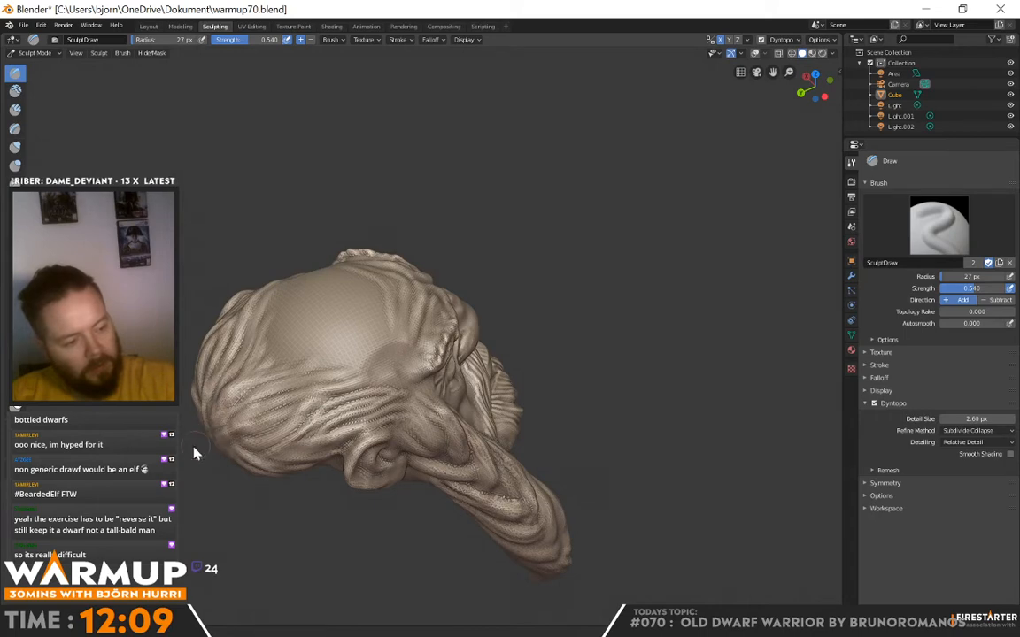
pyautogui.press('g')
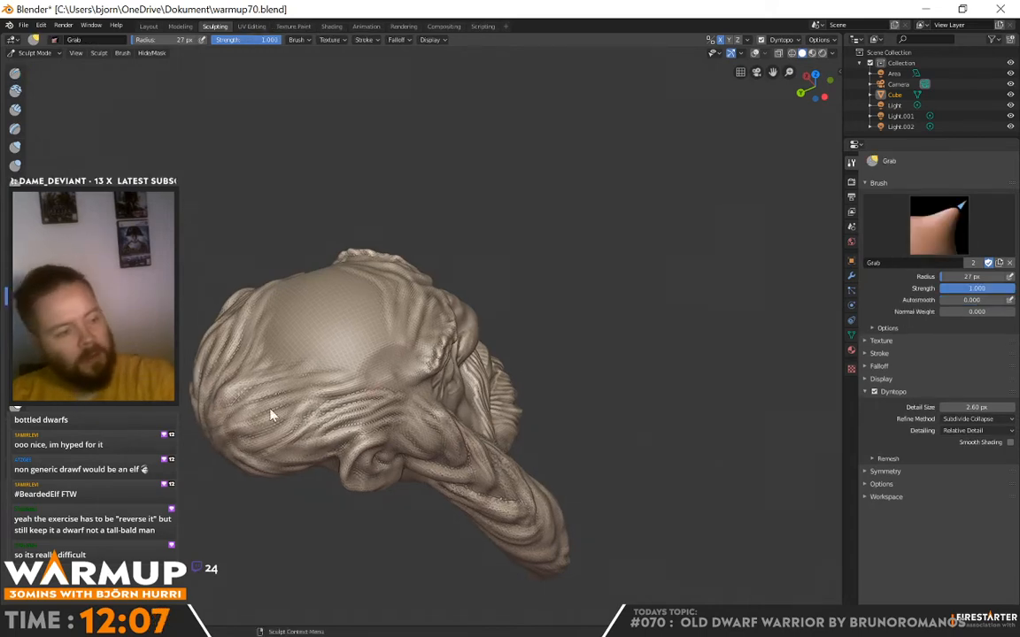
pyautogui.moveTo(231, 424); pyautogui.dragTo(191, 437)
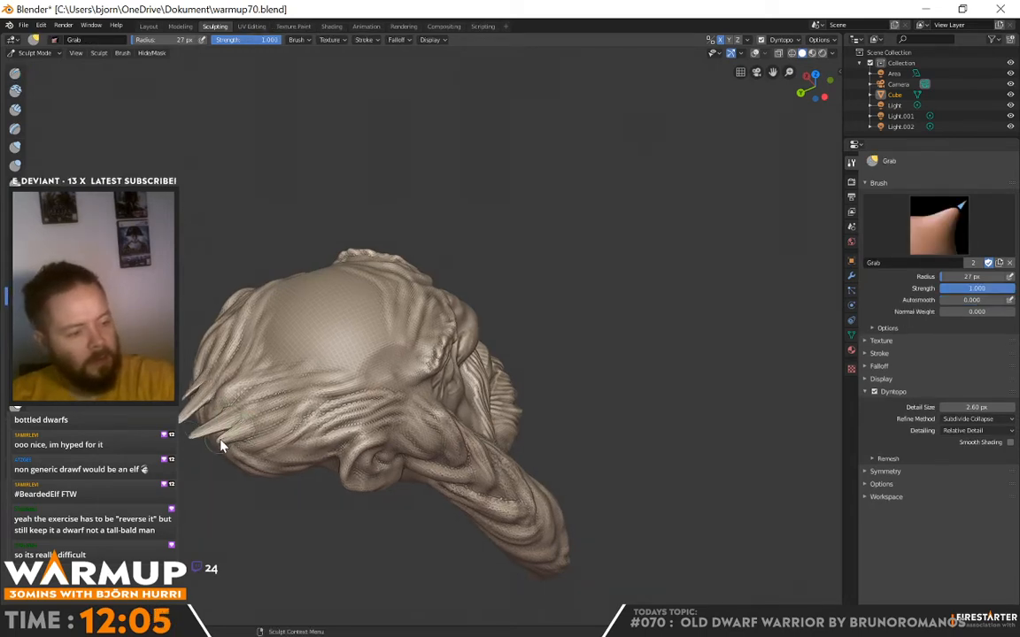
pyautogui.moveTo(222, 403); pyautogui.dragTo(192, 254, button='middle')
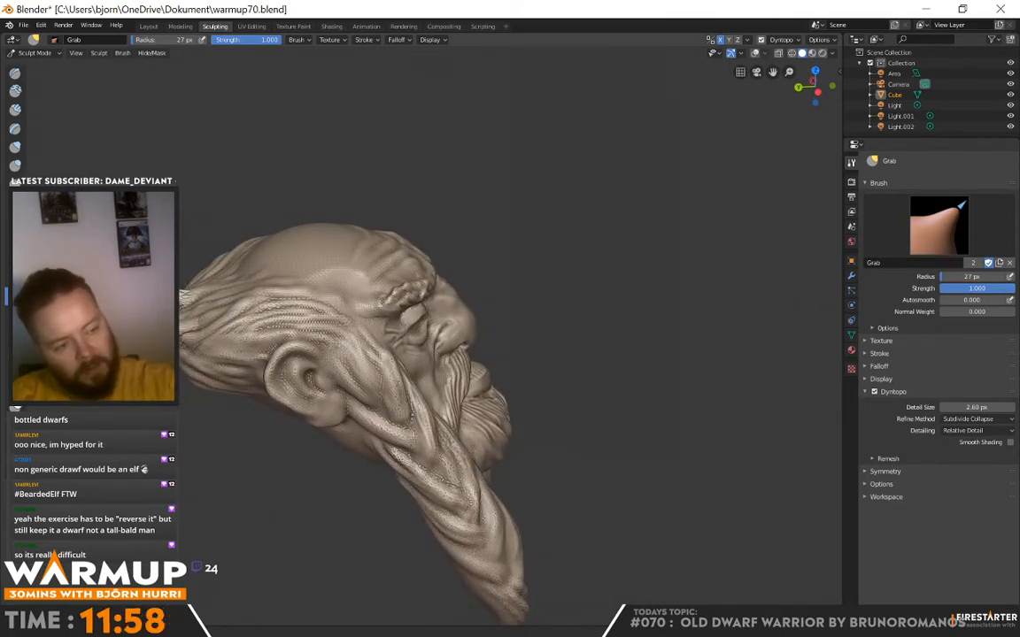
pyautogui.moveTo(179, 353); pyautogui.dragTo(174, 280, button='middle')
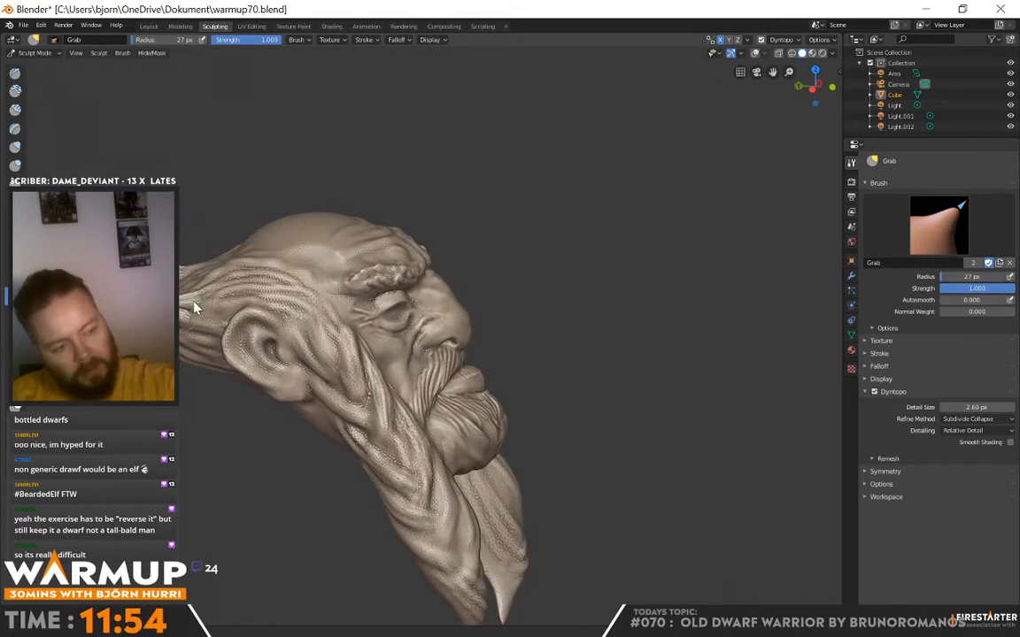
# - Pull additional pointed tufts with the Grab brush across the middle of the back hair and towards the ears
pyautogui.moveTo(265, 265); pyautogui.dragTo(316, 335, button='middle')
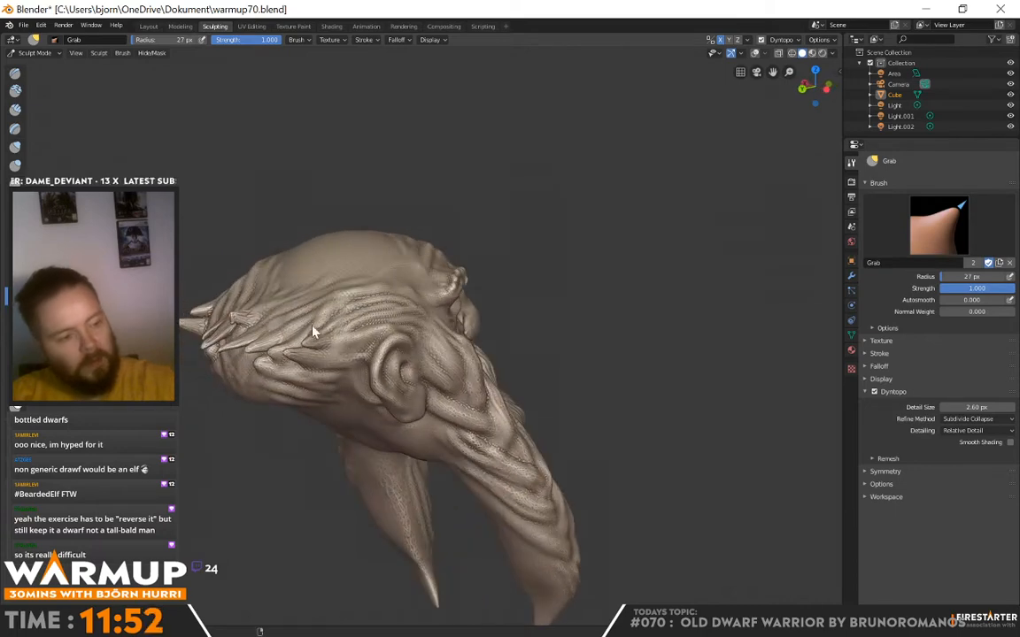
pyautogui.moveTo(228, 321); pyautogui.dragTo(363, 438, button='middle')
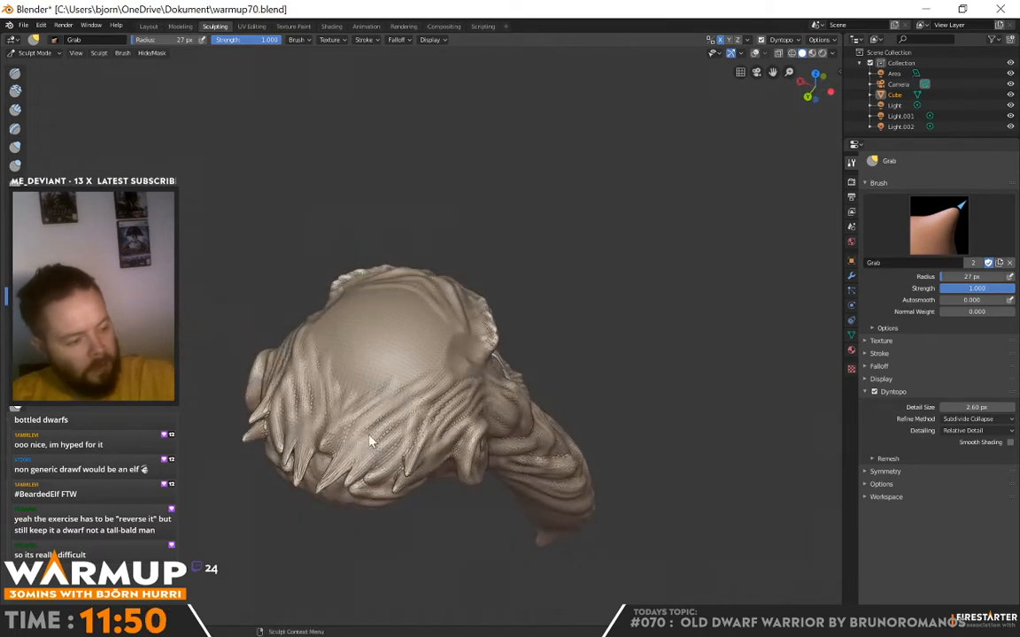
pyautogui.moveTo(341, 491); pyautogui.dragTo(409, 393, button='middle')
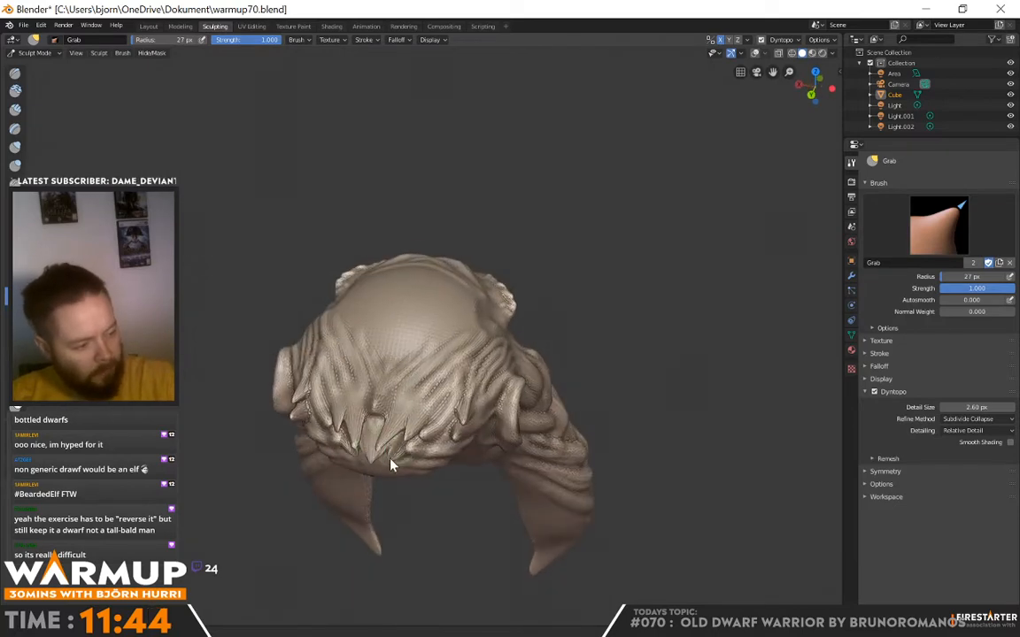
pyautogui.moveTo(407, 473); pyautogui.dragTo(324, 302, button='middle')
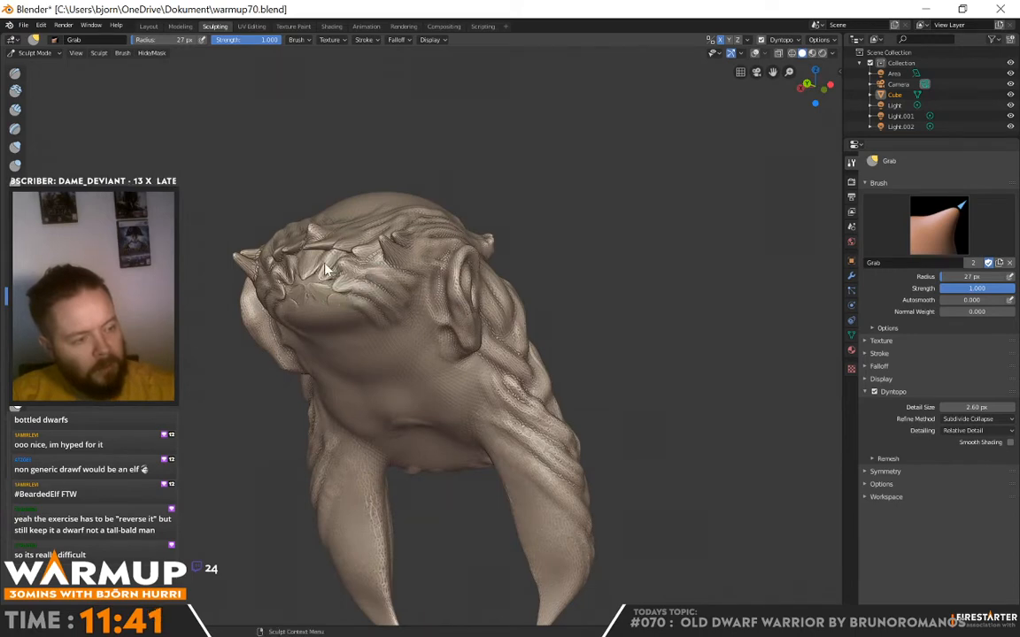
pyautogui.moveTo(348, 298); pyautogui.dragTo(340, 257, button='middle')
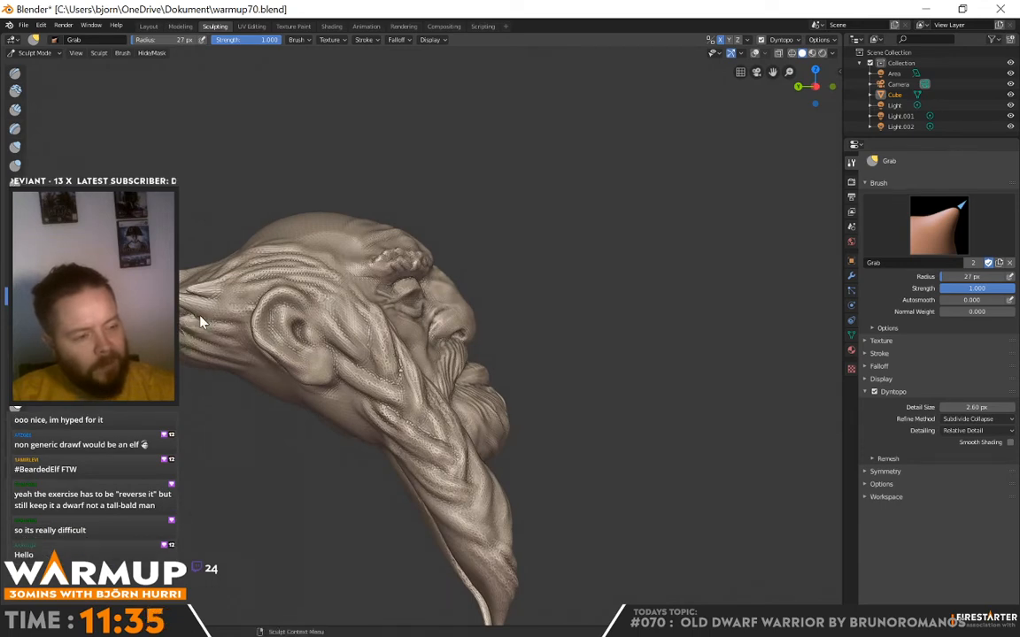
pyautogui.moveTo(201, 322); pyautogui.dragTo(298, 290, button='middle')
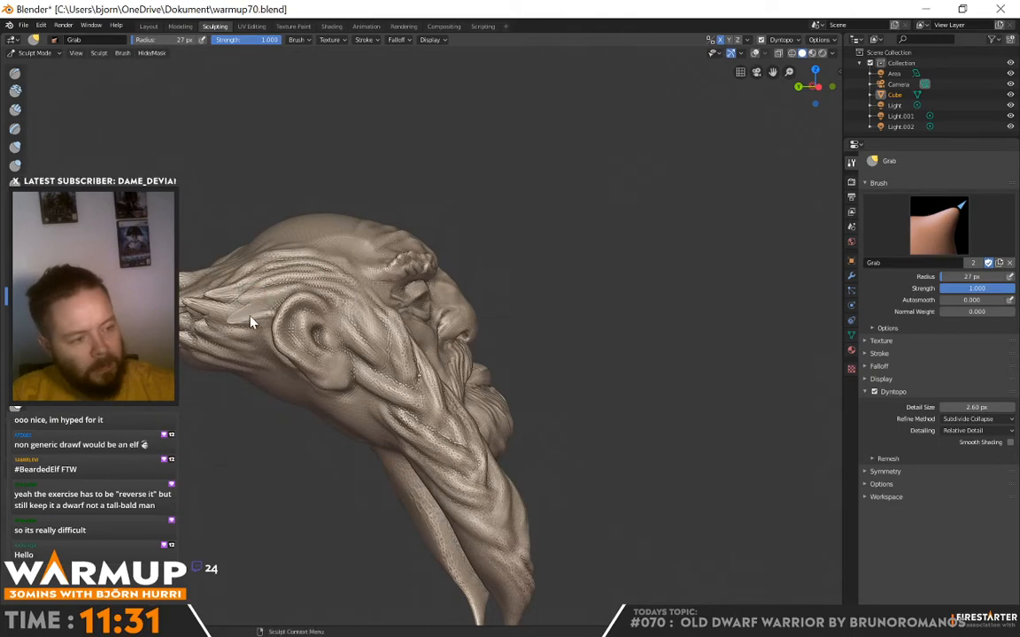
pyautogui.moveTo(252, 322)
pyautogui.mouseDown(button='middle')
pyautogui.moveTo(337, 282)
pyautogui.moveTo(425, 279)
pyautogui.moveTo(508, 292)
pyautogui.moveTo(622, 339)
pyautogui.moveTo(297, 322)
pyautogui.mouseUp(button='middle')
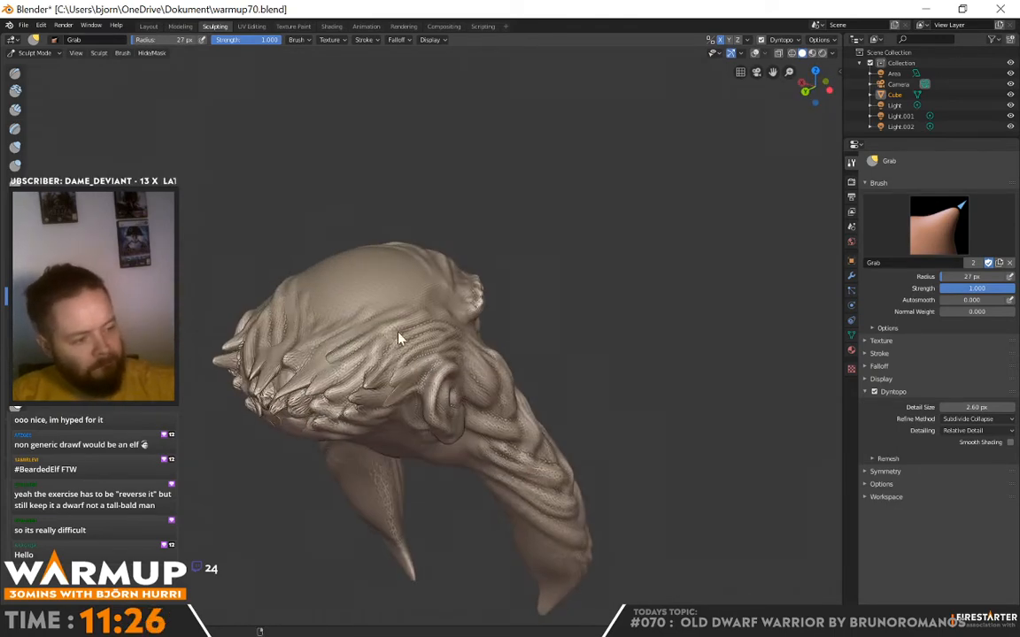
# - Set the Grab brush radius to 39 px and reshape the upper and lower eyelids
pyautogui.moveTo(398, 339)
pyautogui.mouseDown(button='middle')
pyautogui.moveTo(224, 363)
pyautogui.moveTo(449, 296)
pyautogui.moveTo(516, 287)
pyautogui.moveTo(465, 306)
pyautogui.moveTo(336, 283)
pyautogui.moveTo(454, 271)
pyautogui.moveTo(401, 257)
pyautogui.moveTo(534, 281)
pyautogui.moveTo(542, 253)
pyautogui.moveTo(507, 273)
pyautogui.moveTo(546, 331)
pyautogui.mouseUp(button='middle')
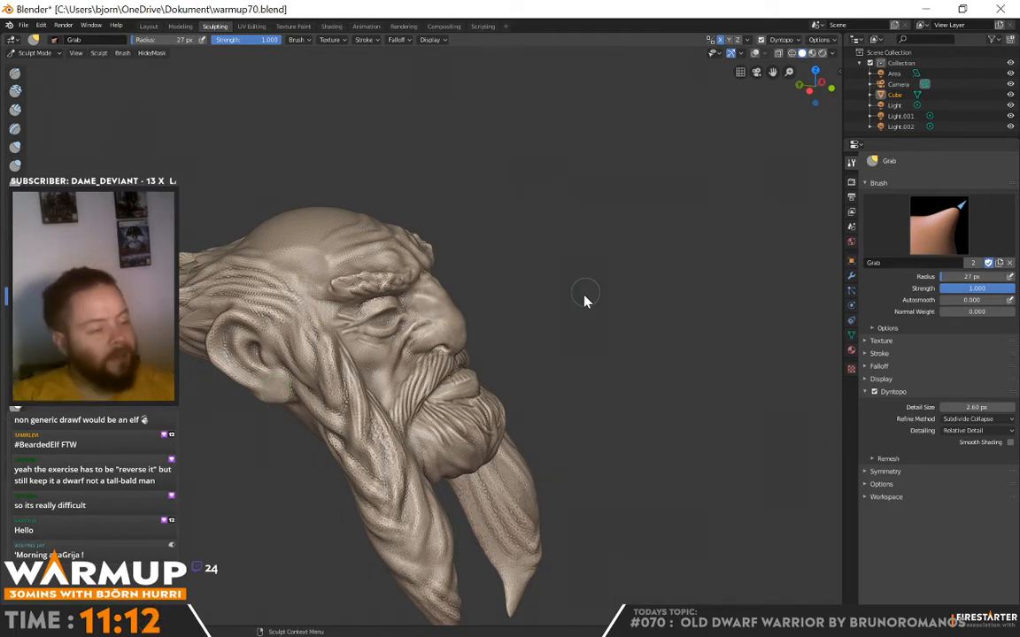
pyautogui.moveTo(585, 298)
pyautogui.mouseDown(button='middle')
pyautogui.moveTo(576, 298)
pyautogui.moveTo(583, 274)
pyautogui.moveTo(531, 312)
pyautogui.moveTo(310, 298)
pyautogui.moveTo(596, 298)
pyautogui.moveTo(567, 312)
pyautogui.moveTo(628, 312)
pyautogui.moveTo(698, 289)
pyautogui.moveTo(653, 275)
pyautogui.moveTo(593, 278)
pyautogui.mouseUp(button='middle')
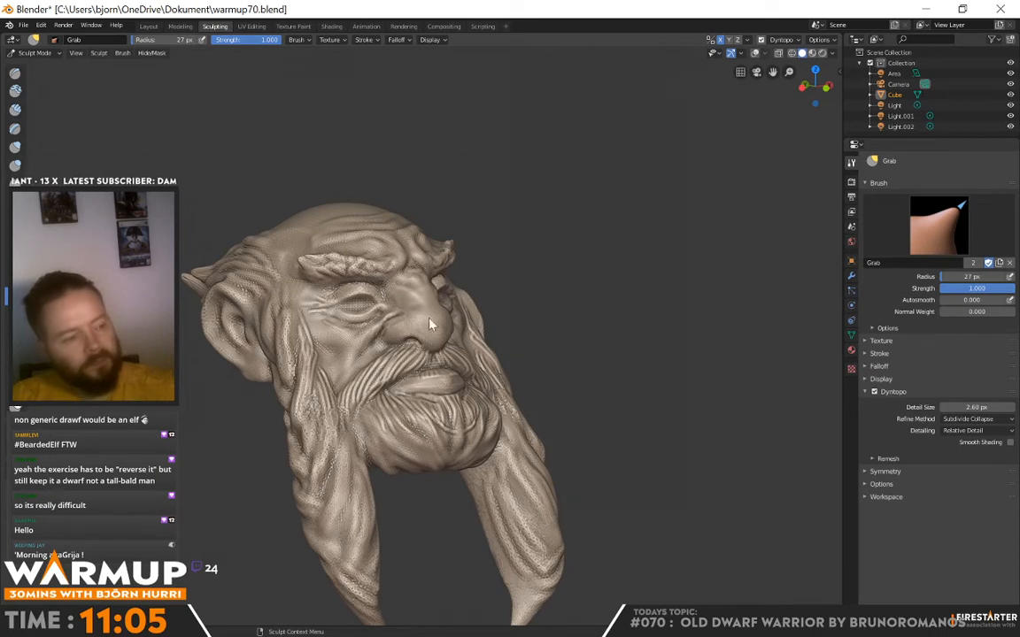
pyautogui.rightClick(406, 323)
pyautogui.moveTo(390, 322); pyautogui.dragTo(393, 323)
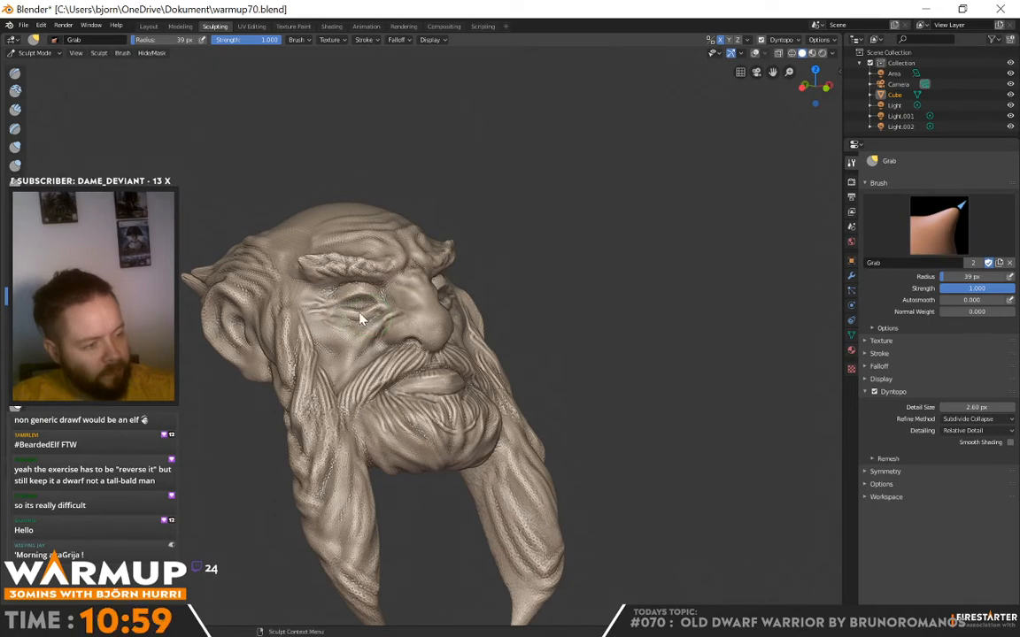
pyautogui.moveTo(368, 292); pyautogui.dragTo(367, 297)
pyautogui.moveTo(355, 288); pyautogui.dragTo(371, 285)
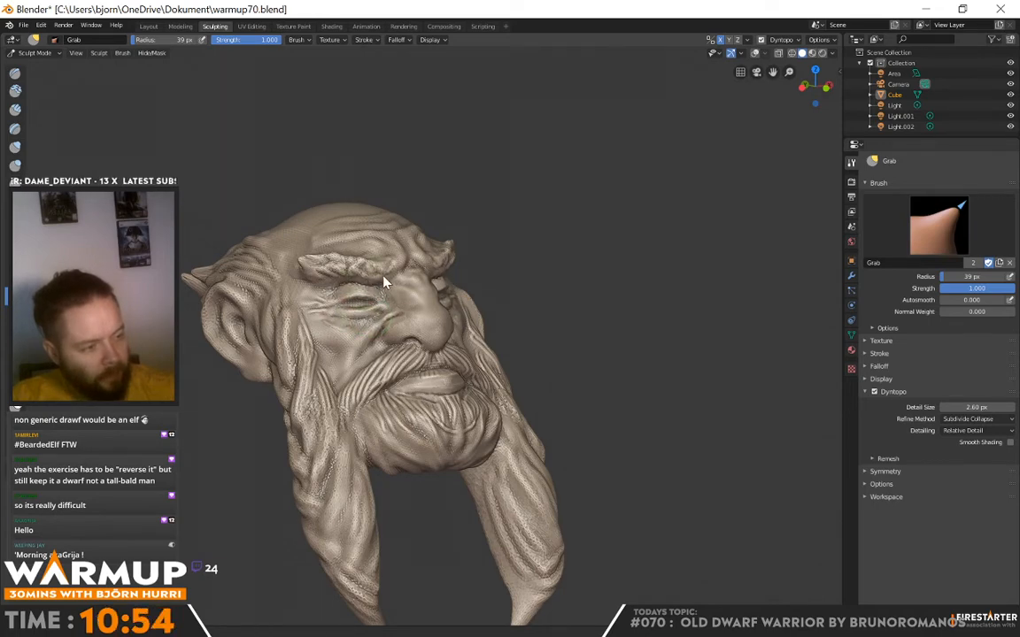
# - Enlarge the Grab brush to 56 px, expand the symmetry settings and adjust the profile of the nose and brow
pyautogui.moveTo(387, 279)
pyautogui.mouseDown(button='middle')
pyautogui.moveTo(621, 295)
pyautogui.moveTo(523, 300)
pyautogui.moveTo(476, 277)
pyautogui.moveTo(532, 283)
pyautogui.moveTo(411, 266)
pyautogui.moveTo(482, 267)
pyautogui.moveTo(450, 266)
pyautogui.moveTo(423, 242)
pyautogui.moveTo(454, 285)
pyautogui.mouseUp(button='middle')
pyautogui.rightClick(416, 299)
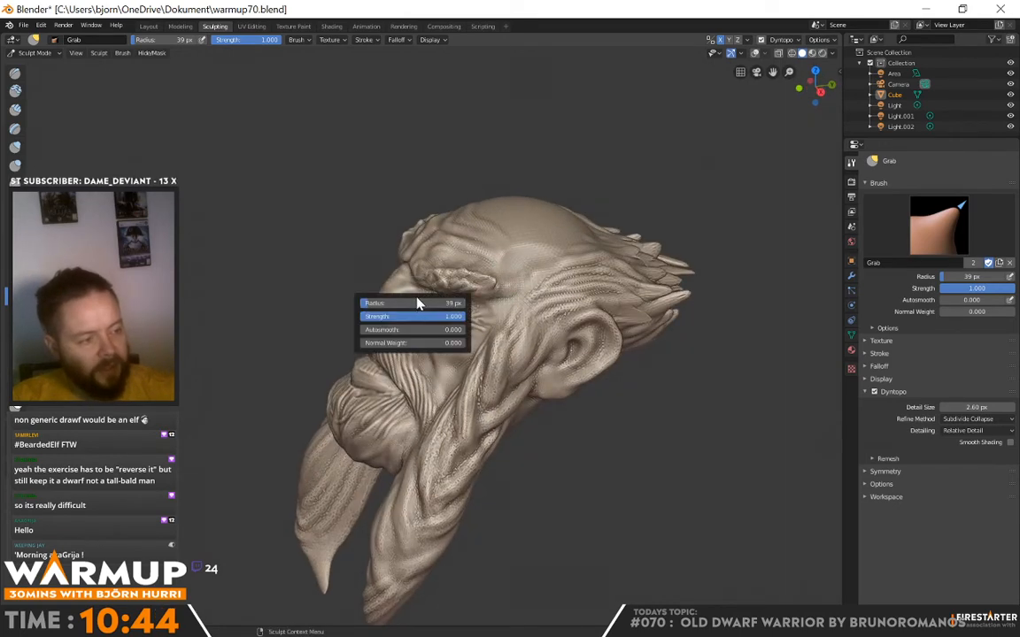
pyautogui.moveTo(416, 300); pyautogui.dragTo(421, 304)
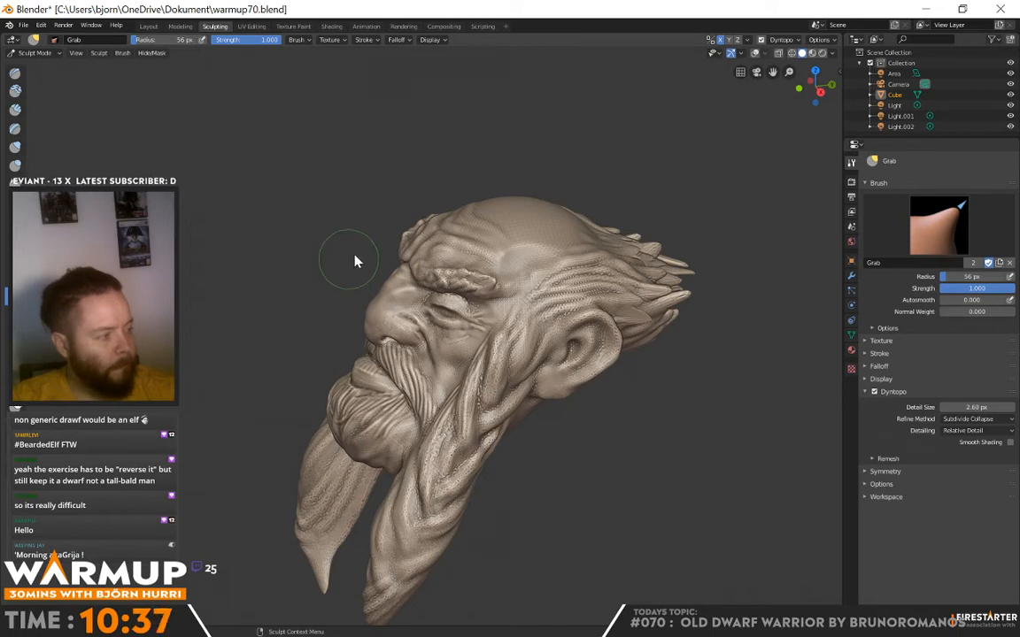
pyautogui.click(872, 471)
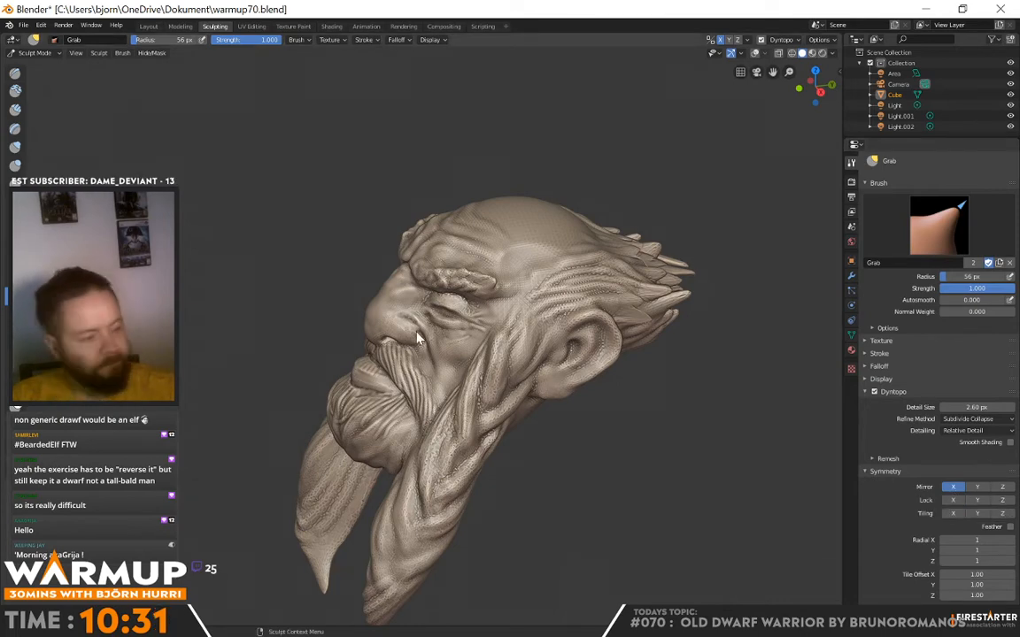
pyautogui.moveTo(374, 298); pyautogui.dragTo(419, 297, button='middle')
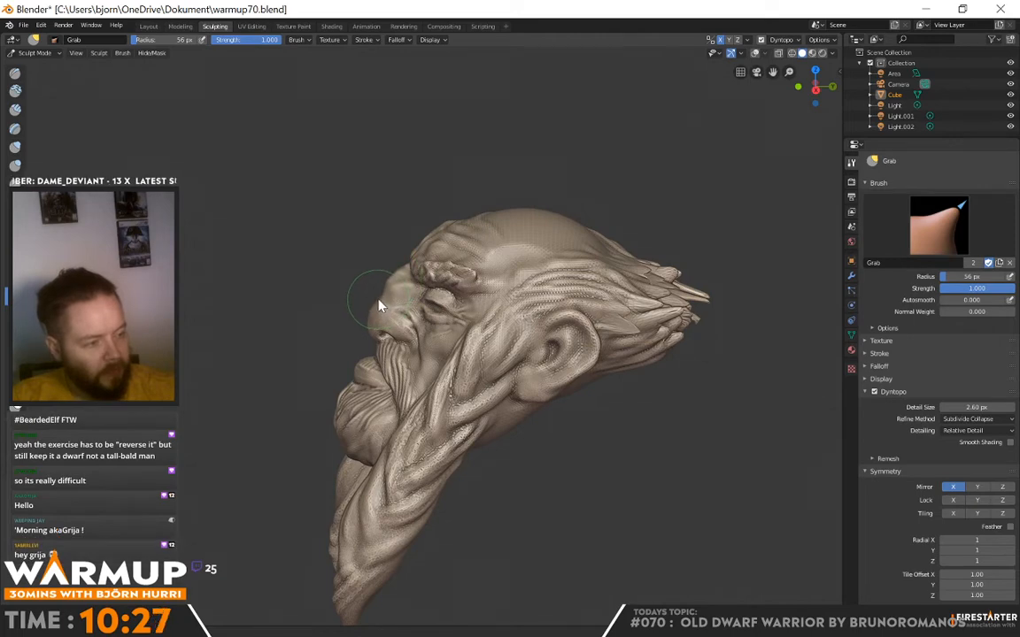
pyautogui.moveTo(511, 268); pyautogui.dragTo(607, 371, button='middle')
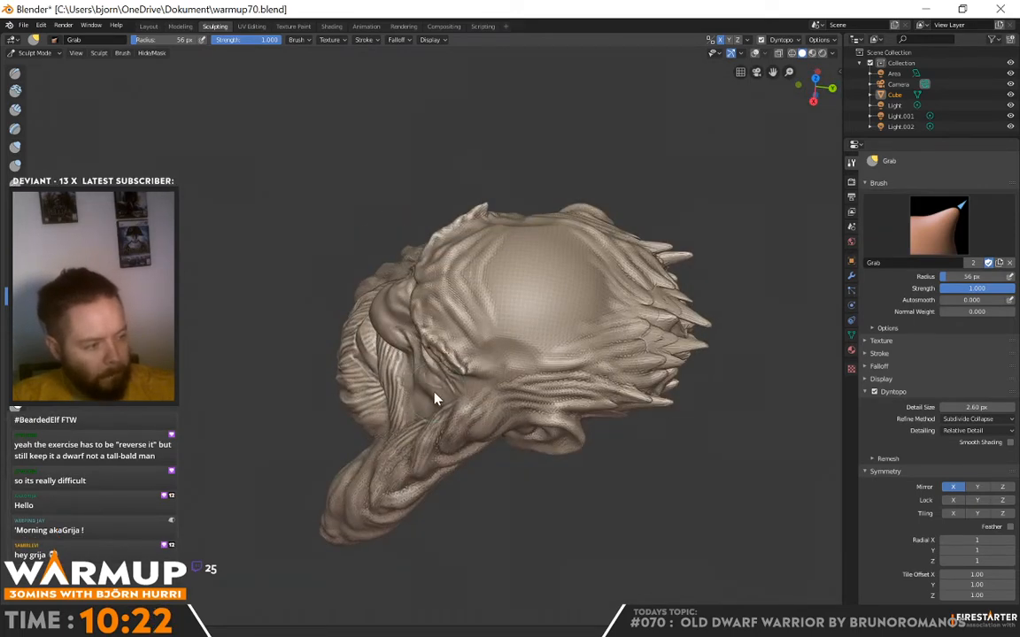
pyautogui.moveTo(435, 399); pyautogui.dragTo(490, 307, button='middle')
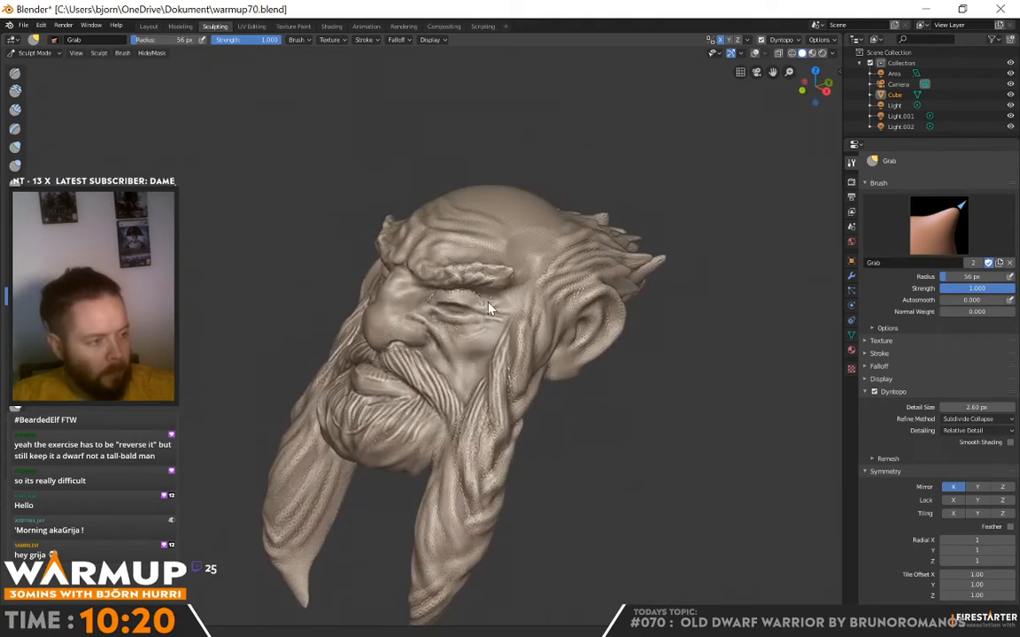
# - Switch to the Crease brush at 31 px radius and carve folds into the cheek and below the eye
pyautogui.hotkey('shift', 'c')
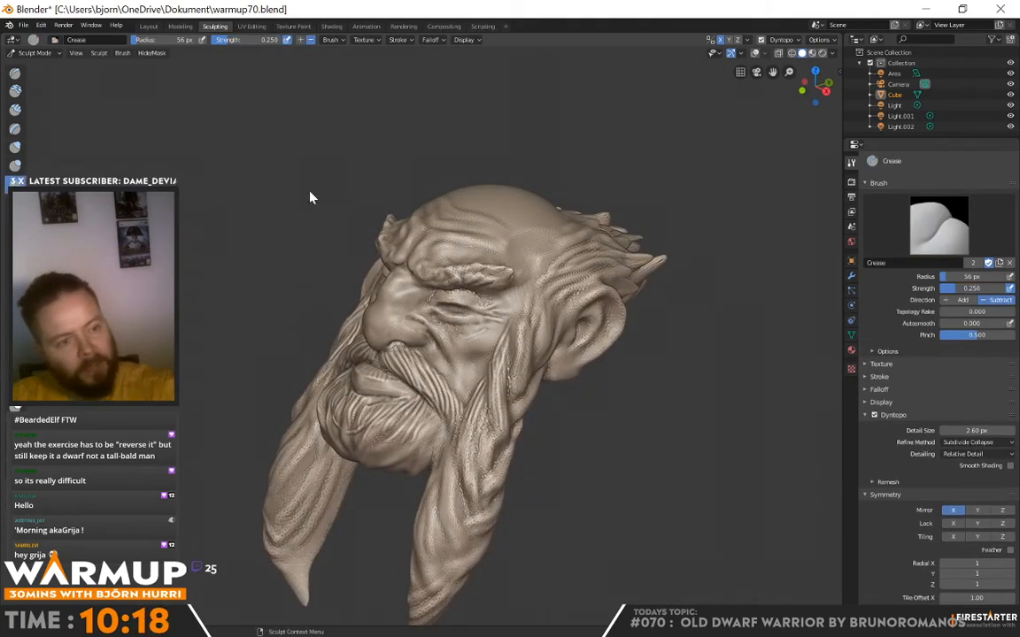
pyautogui.rightClick(456, 338)
pyautogui.moveTo(457, 337); pyautogui.dragTo(439, 340)
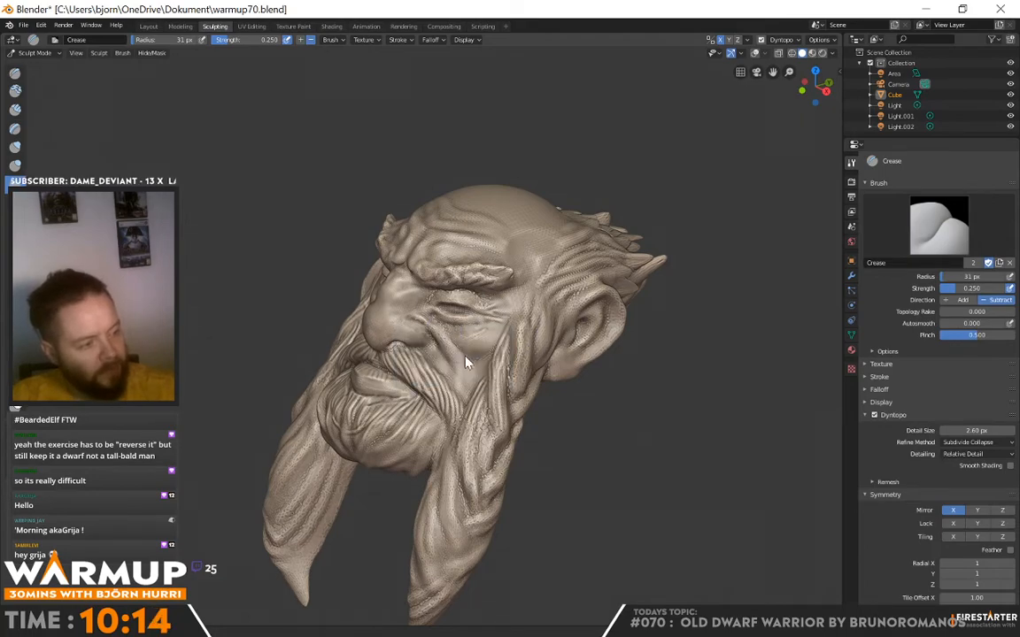
pyautogui.moveTo(466, 358); pyautogui.dragTo(438, 267, button='middle')
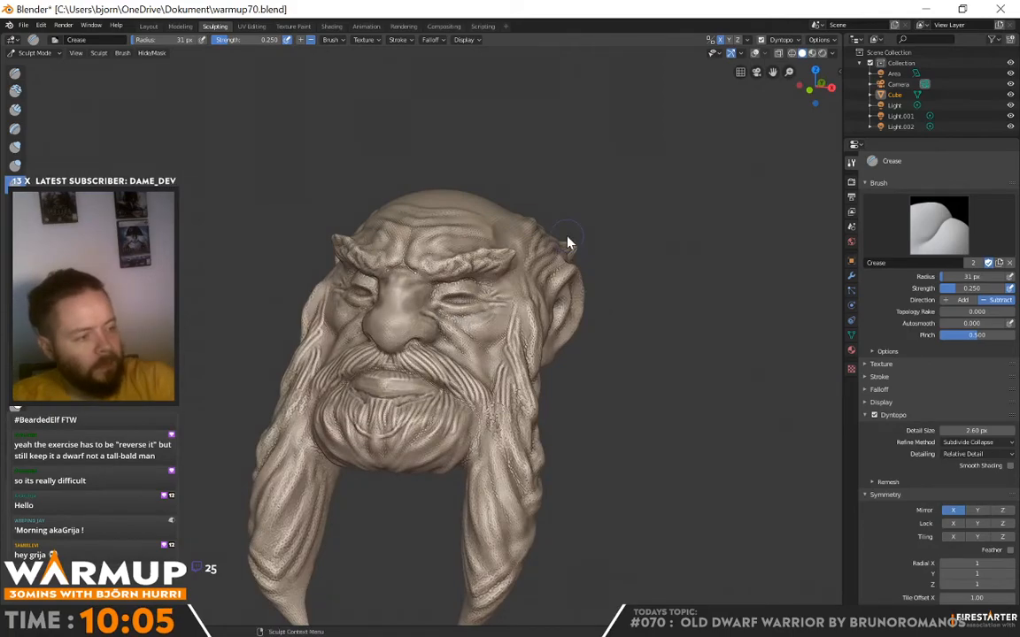
# - Carve crow's feet at the outer eye corners and sharpen the eyelid and cheek folds with the Crease brush
pyautogui.scroll(6, 519, 326)
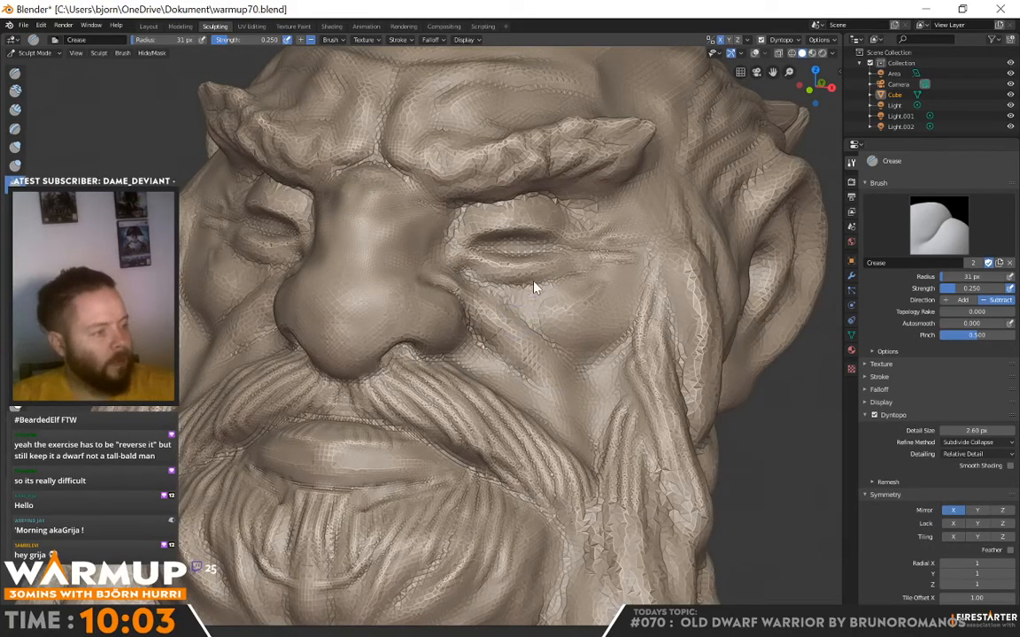
pyautogui.moveTo(566, 284); pyautogui.dragTo(594, 304, button='middle')
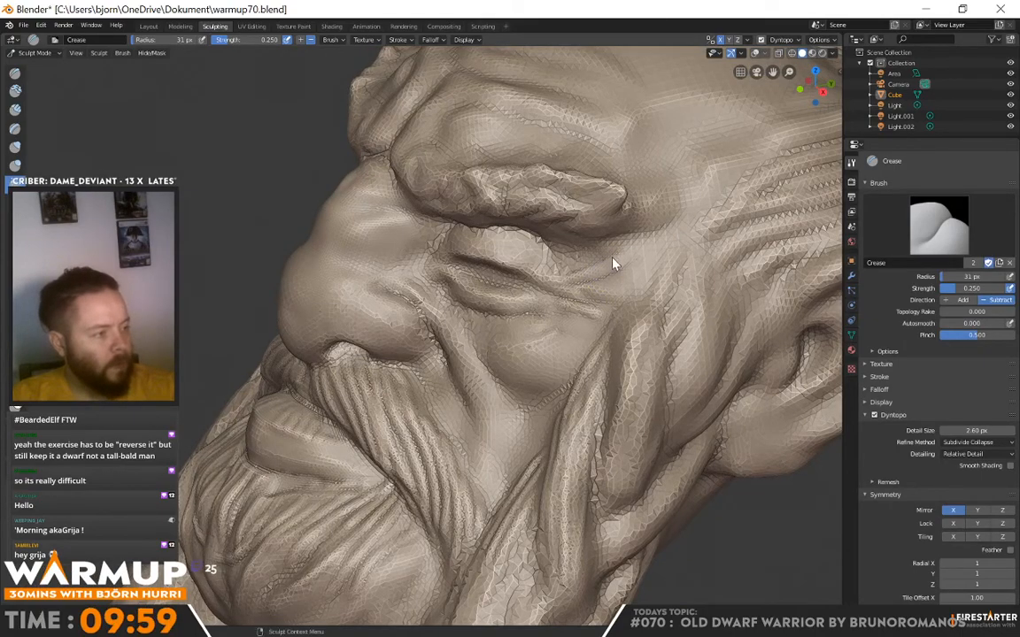
pyautogui.moveTo(613, 263); pyautogui.dragTo(551, 285, button='middle')
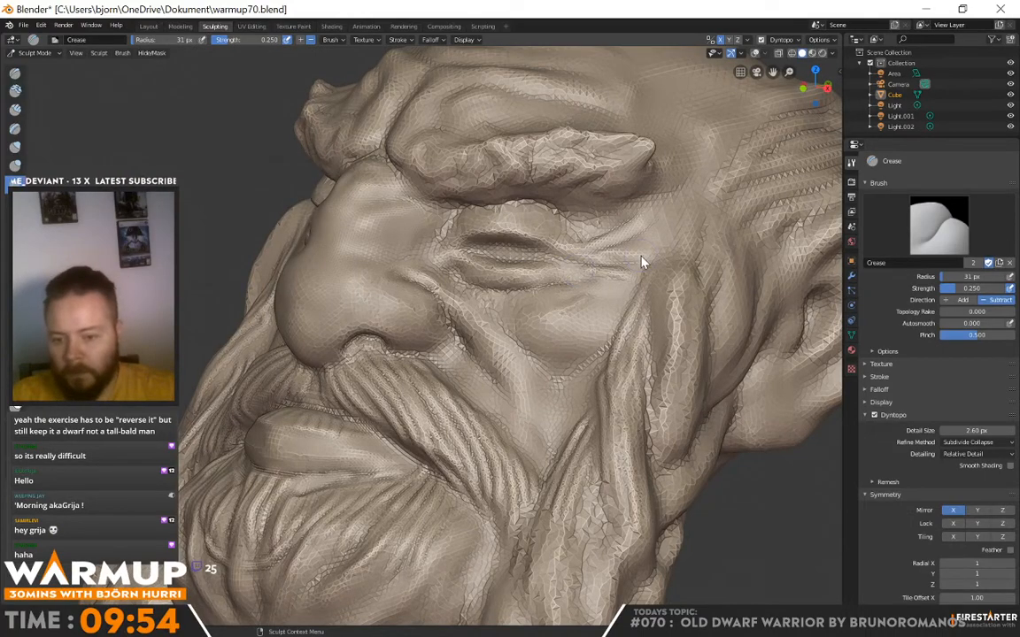
pyautogui.moveTo(644, 259); pyautogui.dragTo(543, 294, button='middle')
pyautogui.moveTo(440, 345); pyautogui.dragTo(483, 262, button='middle')
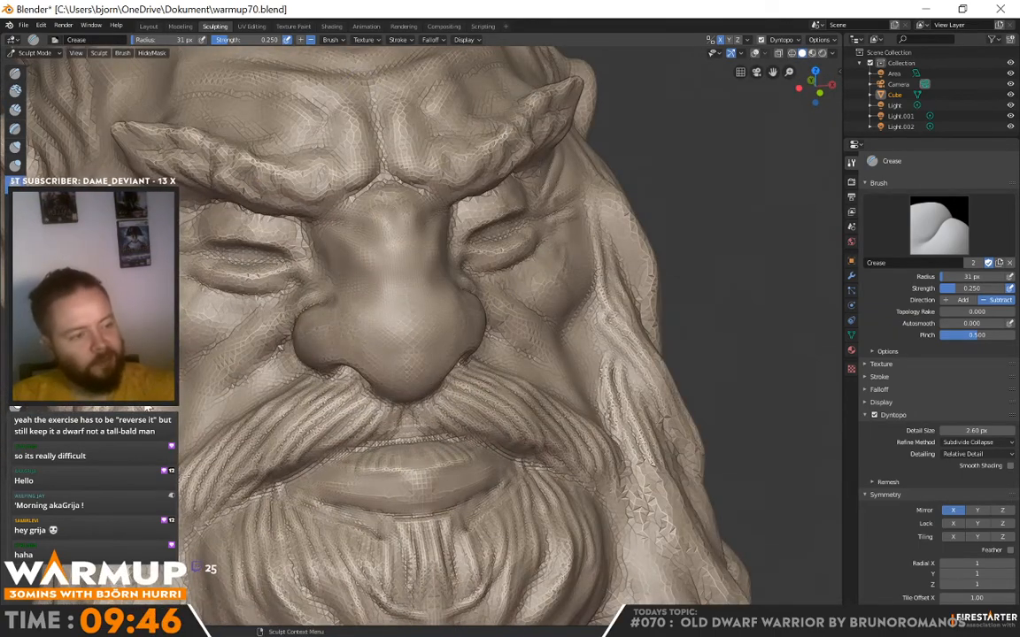
pyautogui.moveTo(783, 372); pyautogui.dragTo(498, 344, button='middle')
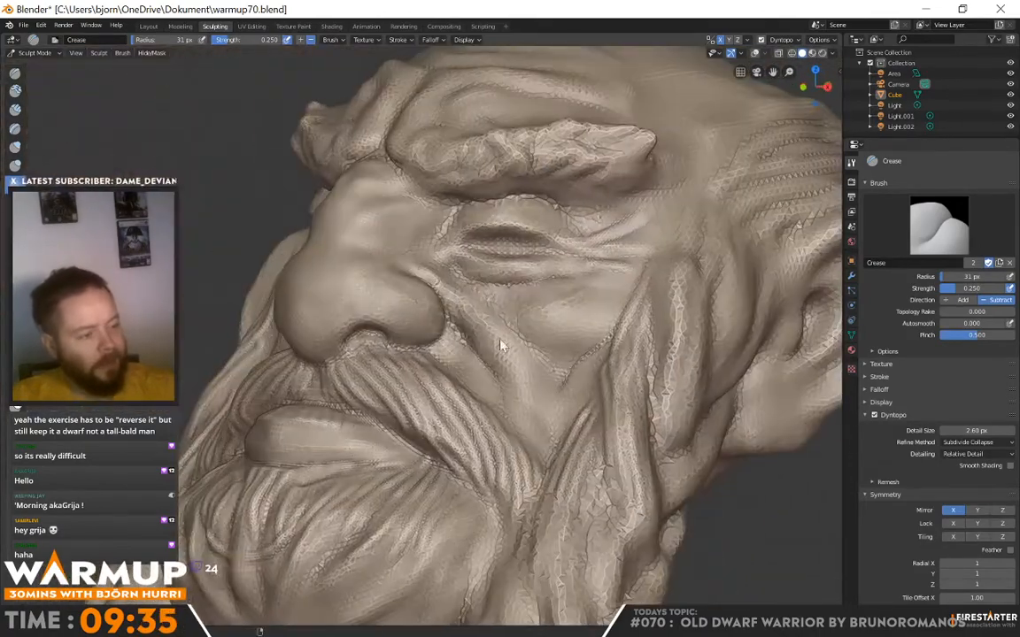
pyautogui.moveTo(433, 346); pyautogui.dragTo(704, 341, button='middle')
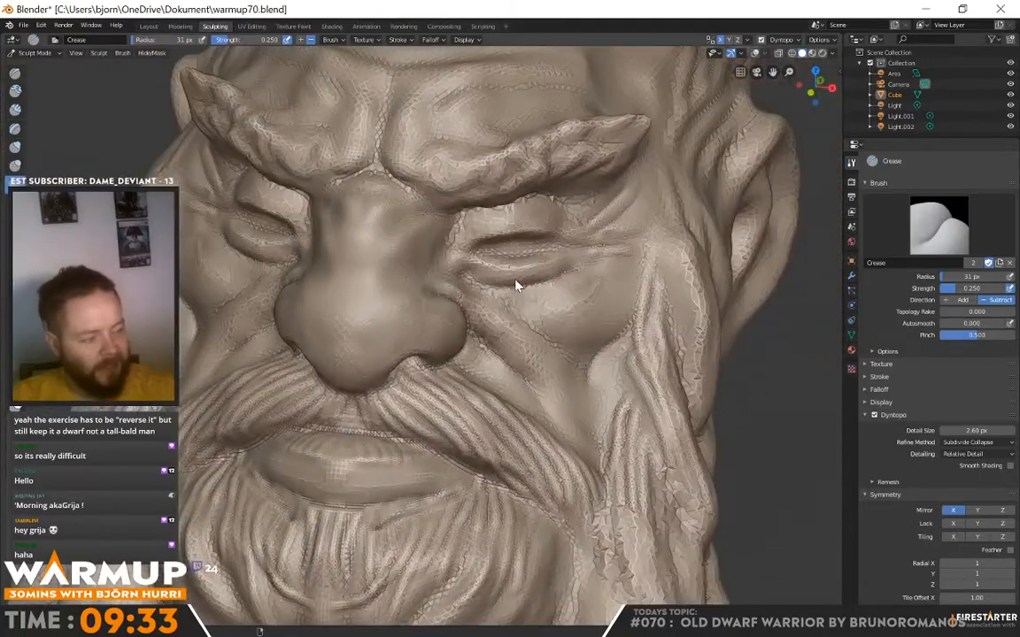
# - Deepen the frown lines between the eyebrows and the wrinkles across the forehead with the Crease brush
pyautogui.moveTo(516, 285); pyautogui.dragTo(445, 255, button='middle')
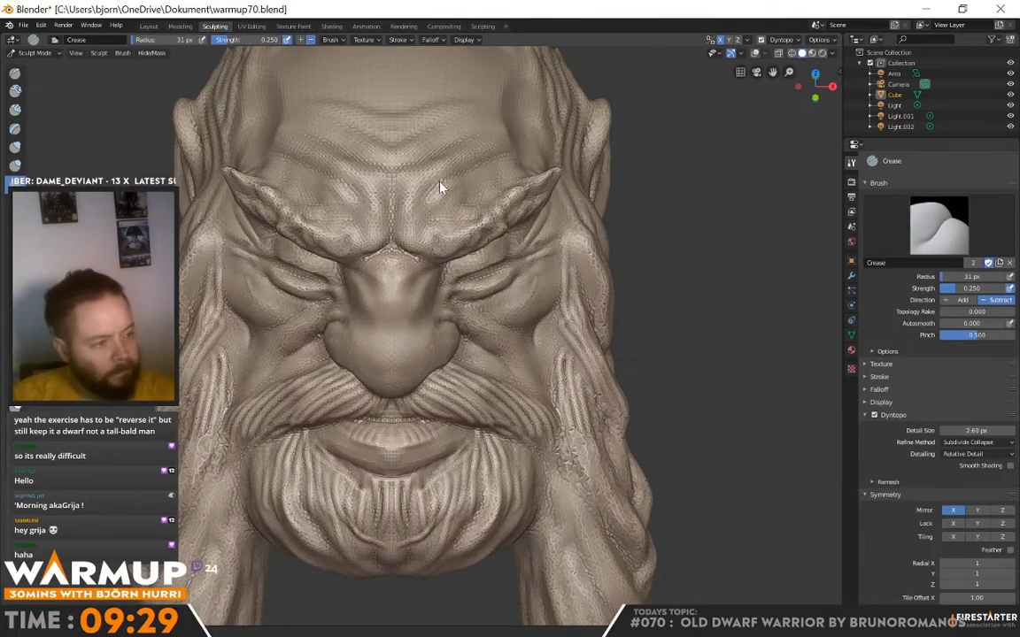
pyautogui.moveTo(439, 200); pyautogui.dragTo(493, 165, button='middle')
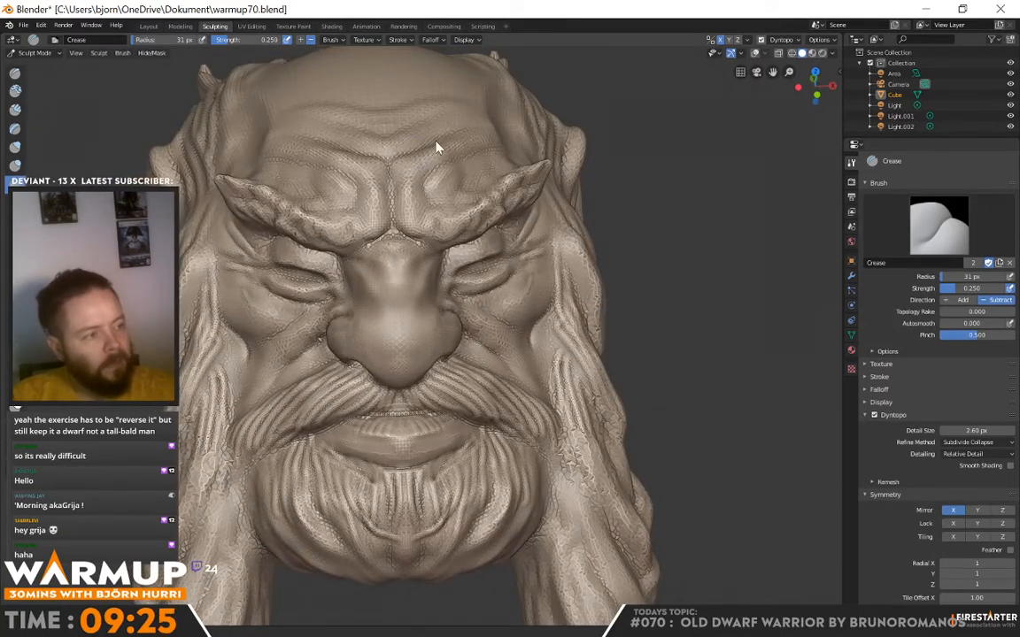
pyautogui.moveTo(436, 147); pyautogui.dragTo(490, 191, button='middle')
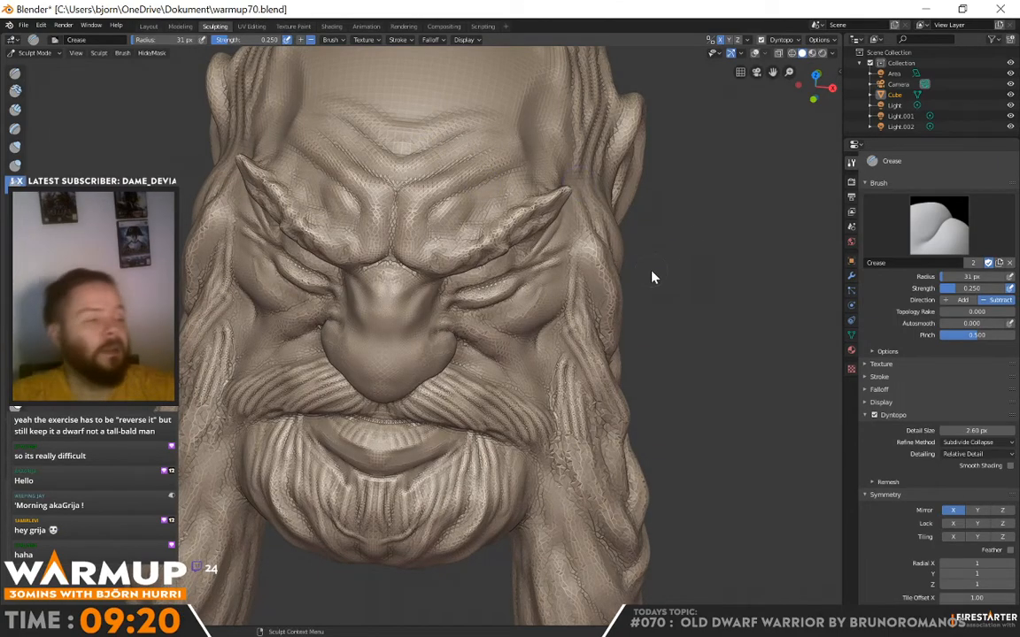
# - Define the nostrils and the crease around the nose wings from below with the Crease brush
pyautogui.moveTo(642, 362); pyautogui.dragTo(623, 280, button='middle')
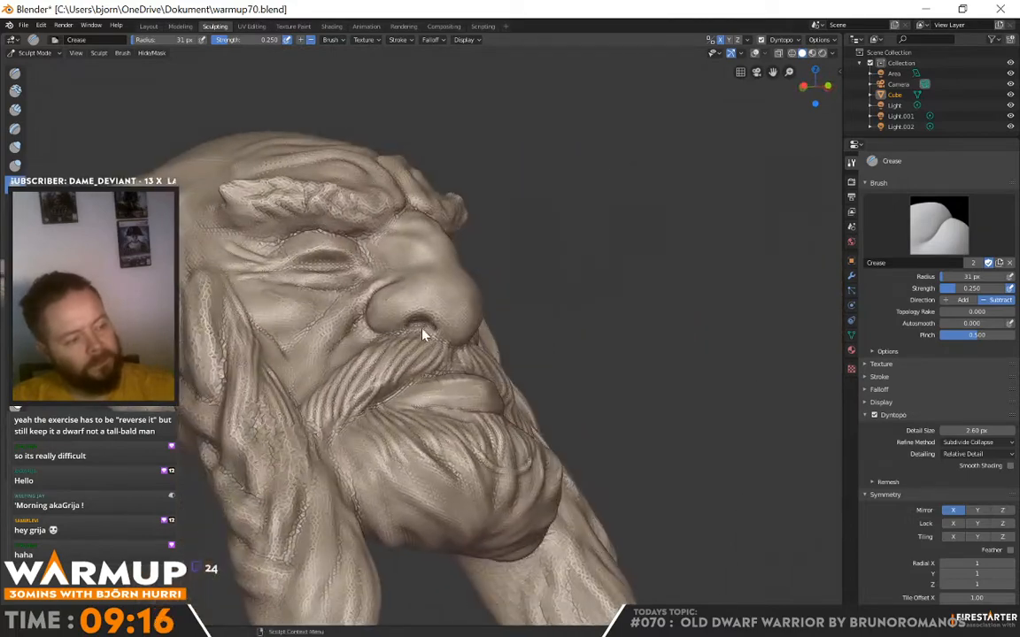
pyautogui.moveTo(430, 334); pyautogui.dragTo(404, 334, button='middle')
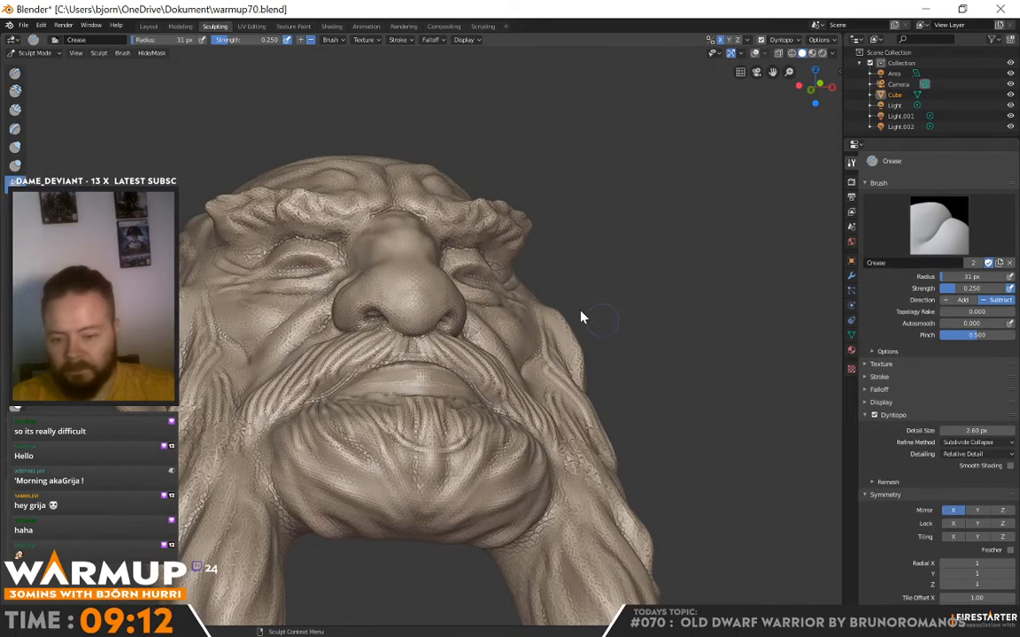
pyautogui.moveTo(582, 319)
pyautogui.mouseDown(button='middle')
pyautogui.moveTo(503, 338)
pyautogui.moveTo(634, 359)
pyautogui.moveTo(569, 383)
pyautogui.moveTo(662, 358)
pyautogui.moveTo(549, 302)
pyautogui.moveTo(608, 337)
pyautogui.moveTo(650, 335)
pyautogui.moveTo(567, 389)
pyautogui.moveTo(473, 382)
pyautogui.moveTo(398, 355)
pyautogui.moveTo(368, 407)
pyautogui.moveTo(524, 400)
pyautogui.moveTo(440, 435)
pyautogui.moveTo(326, 425)
pyautogui.moveTo(314, 391)
pyautogui.moveTo(371, 399)
pyautogui.moveTo(337, 421)
pyautogui.moveTo(447, 387)
pyautogui.mouseUp(button='middle')
pyautogui.scroll(-5, 546, 307)
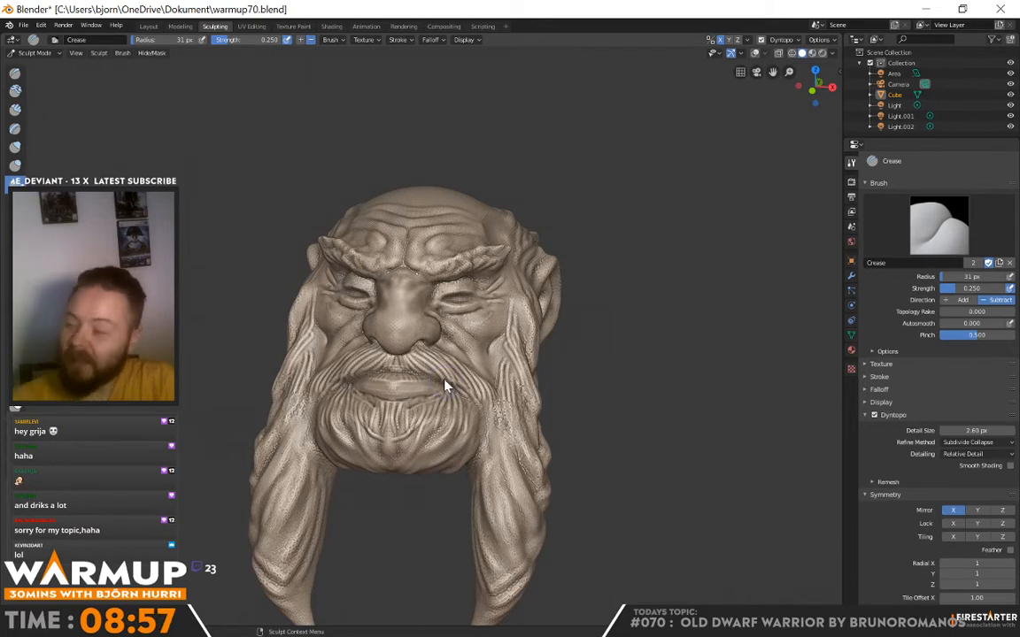
# - Carve wrinkles into the bridge of the nose between the eyebrows and along its sides with the Crease brush
pyautogui.scroll(-2, 446, 387)
pyautogui.moveTo(428, 353)
pyautogui.mouseDown(button='middle')
pyautogui.moveTo(490, 387)
pyautogui.moveTo(395, 374)
pyautogui.moveTo(467, 364)
pyautogui.moveTo(512, 318)
pyautogui.mouseUp(button='middle')
pyautogui.scroll(3, 557, 281)
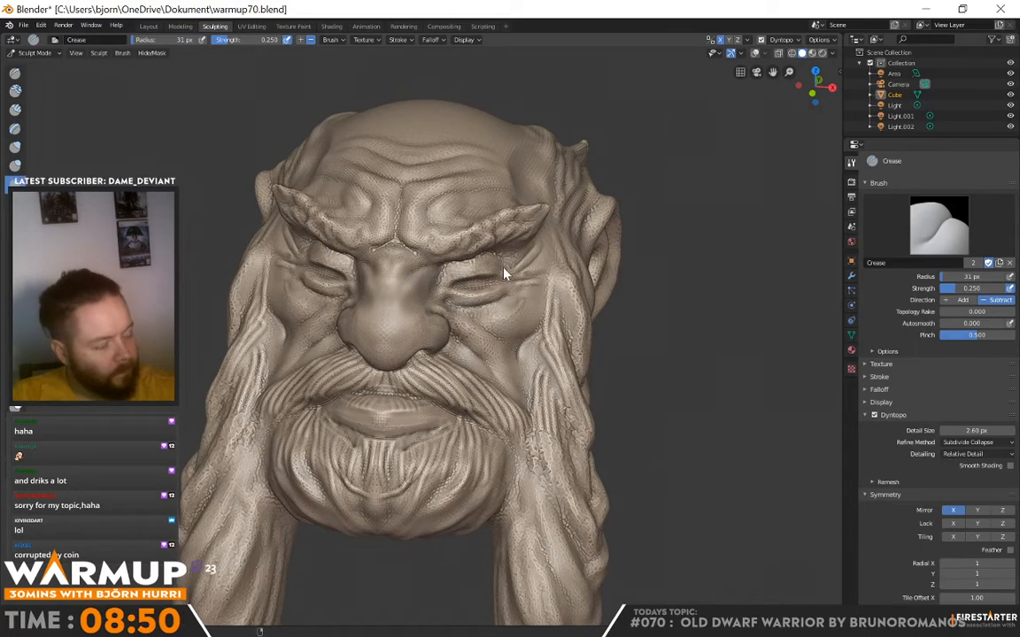
pyautogui.moveTo(504, 273); pyautogui.dragTo(459, 264, button='middle')
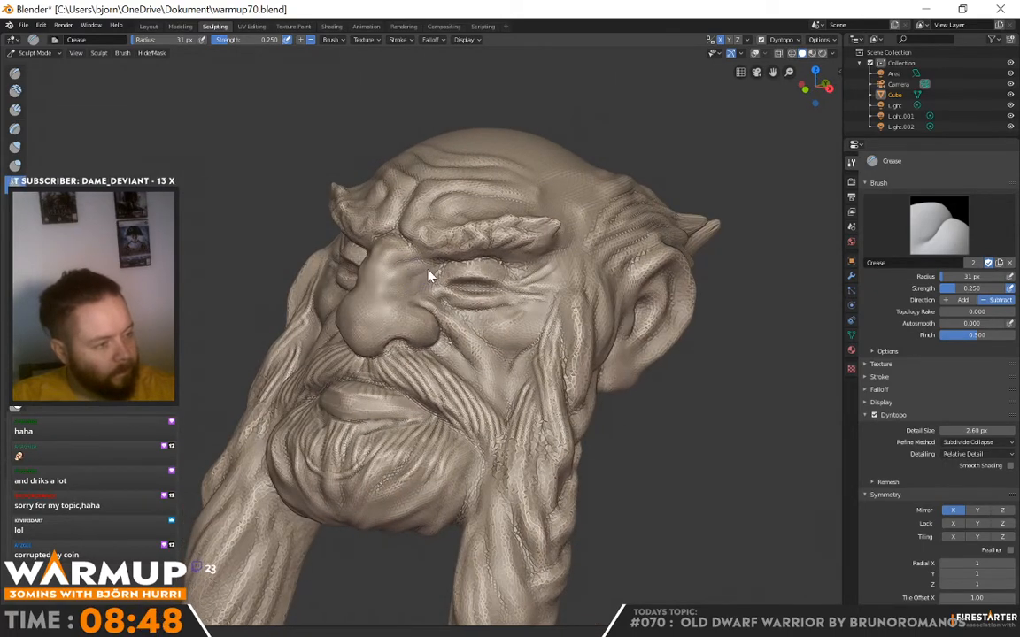
pyautogui.moveTo(489, 246); pyautogui.dragTo(531, 279, button='middle')
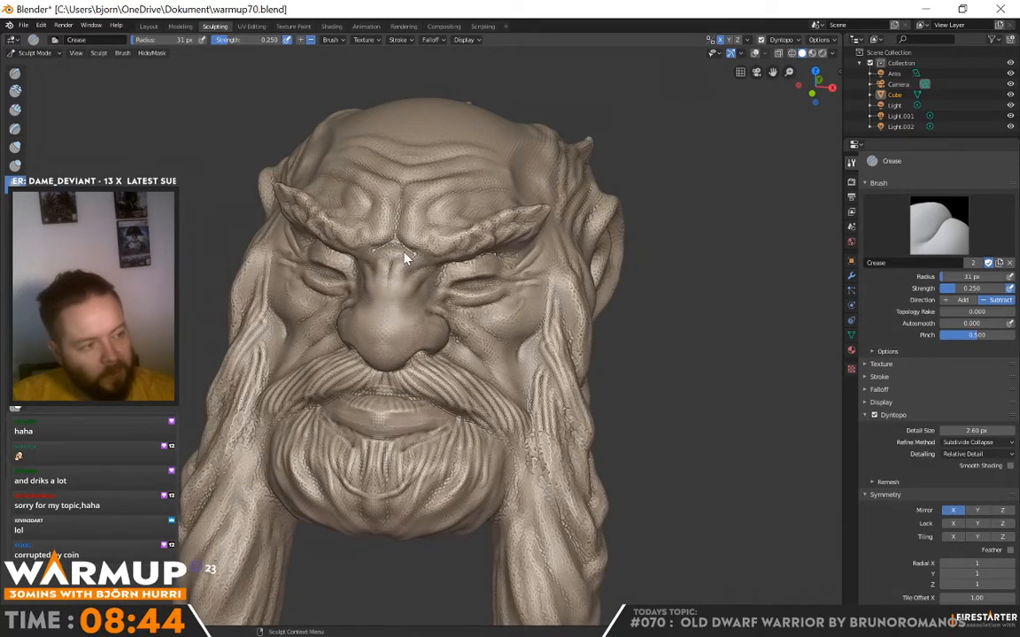
pyautogui.moveTo(416, 254); pyautogui.dragTo(389, 262, button='middle')
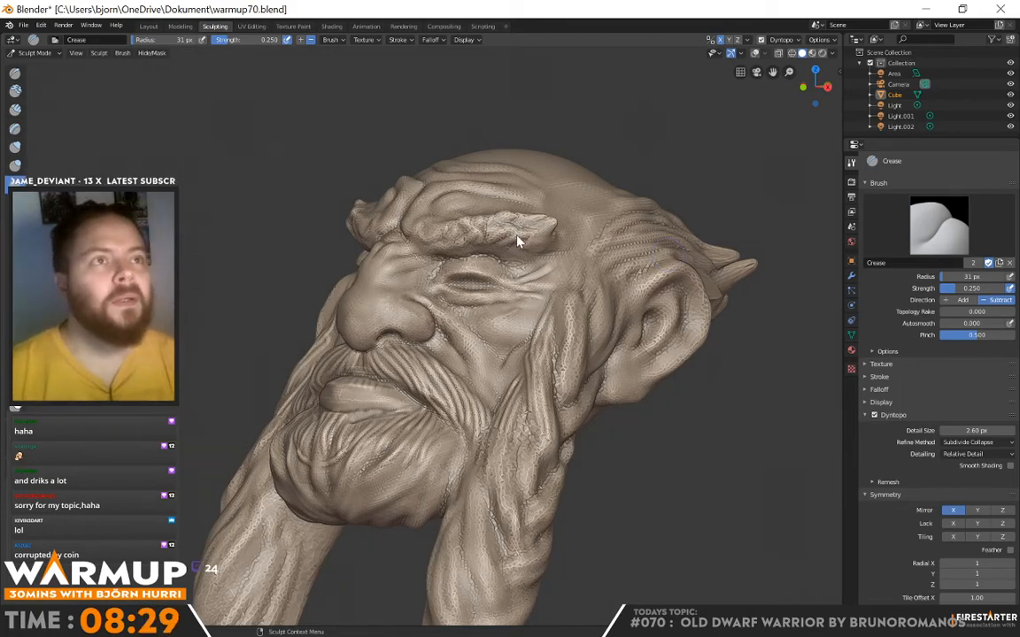
pyautogui.moveTo(469, 320)
pyautogui.mouseDown(button='middle')
pyautogui.moveTo(554, 322)
pyautogui.moveTo(382, 275)
pyautogui.mouseUp(button='middle')
pyautogui.moveTo(441, 258)
pyautogui.mouseDown(button='middle')
pyautogui.moveTo(462, 274)
pyautogui.moveTo(419, 262)
pyautogui.mouseUp(button='middle')
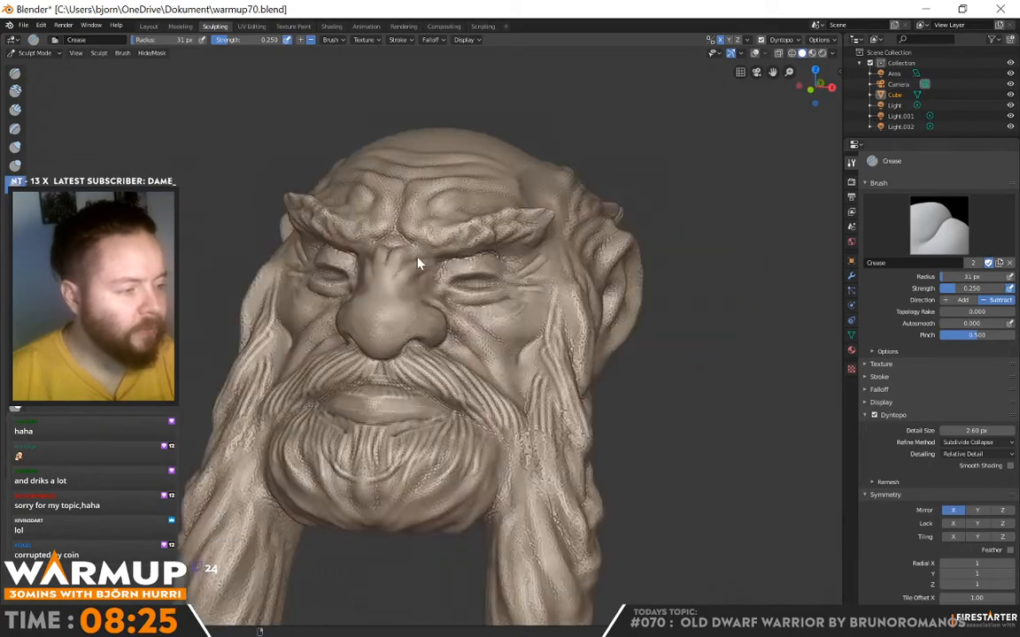
pyautogui.moveTo(542, 246)
pyautogui.mouseDown(button='middle')
pyautogui.moveTo(546, 257)
pyautogui.moveTo(523, 264)
pyautogui.moveTo(530, 289)
pyautogui.moveTo(704, 267)
pyautogui.moveTo(678, 250)
pyautogui.moveTo(546, 258)
pyautogui.moveTo(628, 280)
pyautogui.mouseUp(button='middle')
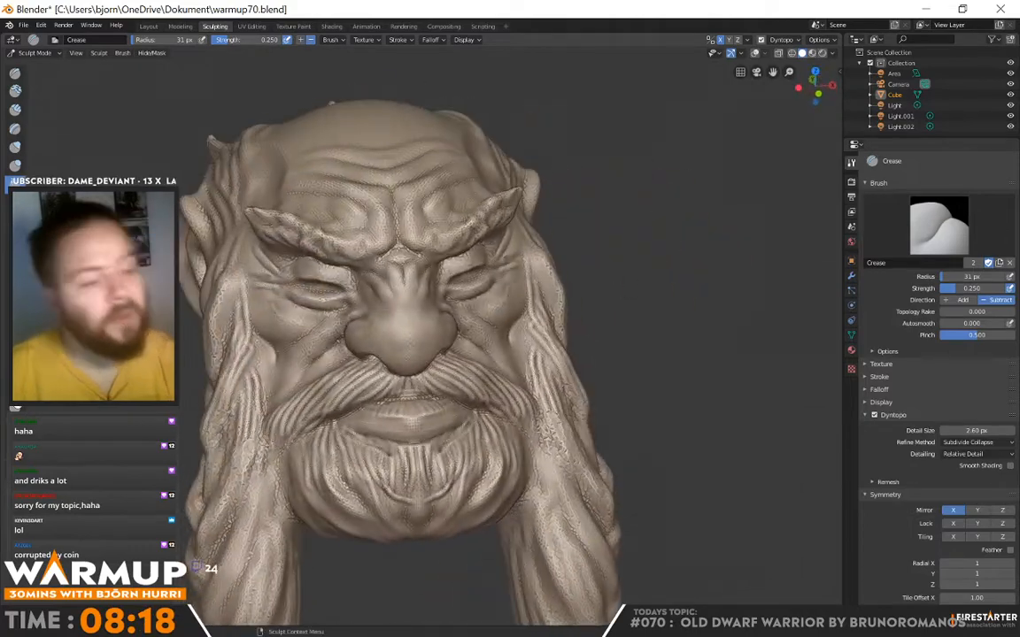
# - Switch to the Draw brush at 31 px radius and 0.540 strength and build up volume around the eyelids and under-eye bags
pyautogui.click(15, 73)
pyautogui.moveTo(475, 297)
pyautogui.mouseDown(button='middle')
pyautogui.moveTo(412, 280)
pyautogui.moveTo(519, 275)
pyautogui.moveTo(429, 280)
pyautogui.mouseUp(button='middle')
pyautogui.moveTo(514, 290); pyautogui.dragTo(416, 275, button='middle')
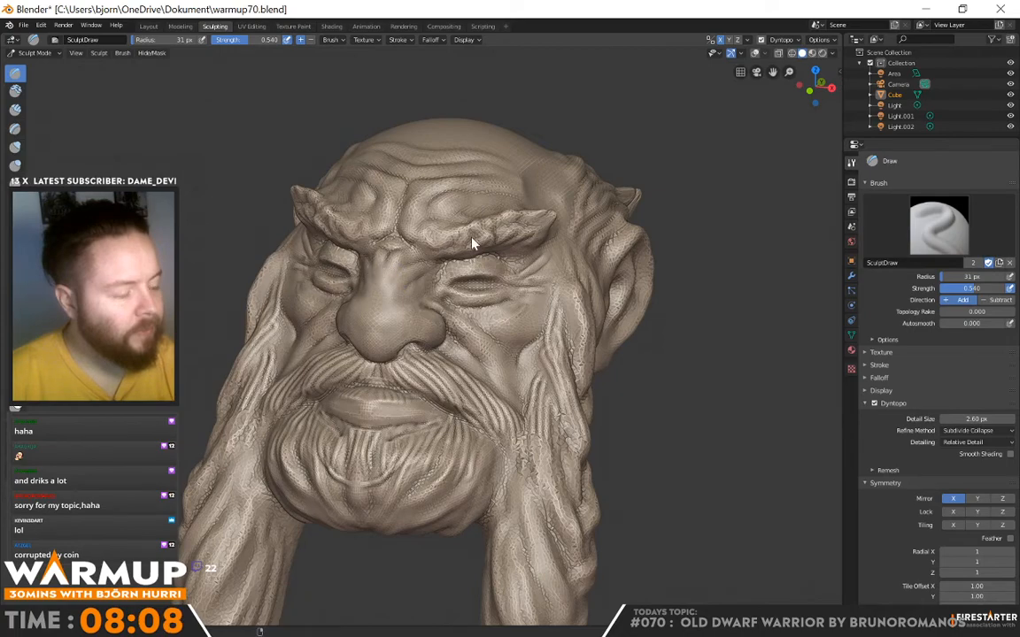
pyautogui.moveTo(474, 239); pyautogui.dragTo(492, 306, button='middle')
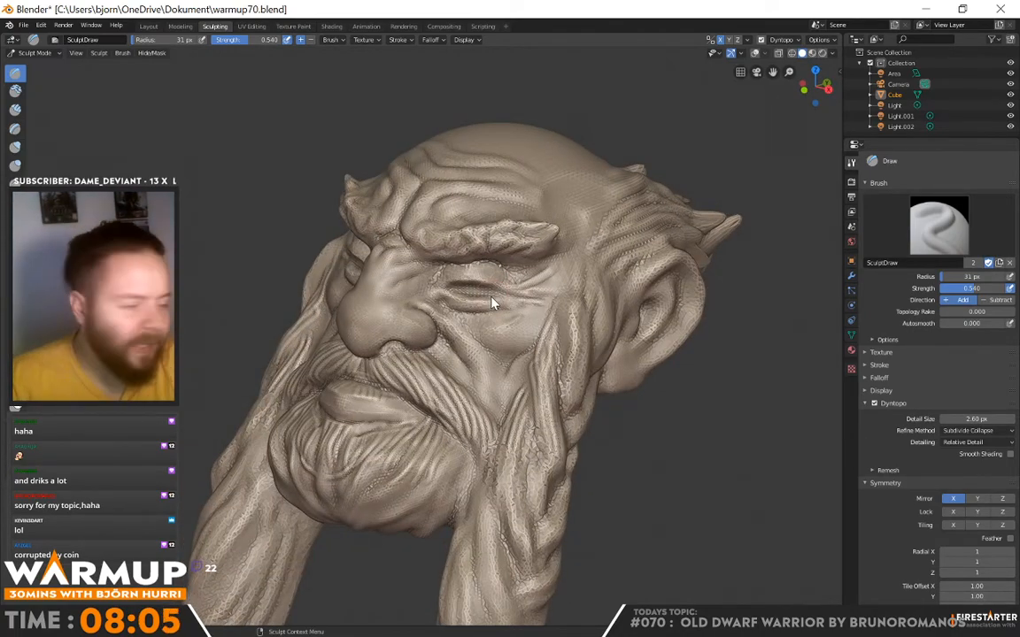
pyautogui.moveTo(492, 303)
pyautogui.mouseDown(button='middle')
pyautogui.moveTo(470, 306)
pyautogui.moveTo(481, 291)
pyautogui.moveTo(418, 285)
pyautogui.moveTo(454, 266)
pyautogui.moveTo(494, 271)
pyautogui.moveTo(430, 279)
pyautogui.moveTo(558, 251)
pyautogui.moveTo(513, 281)
pyautogui.moveTo(429, 287)
pyautogui.moveTo(553, 248)
pyautogui.moveTo(443, 280)
pyautogui.mouseUp(button='middle')
pyautogui.moveTo(558, 261)
pyautogui.mouseDown(button='middle')
pyautogui.moveTo(483, 279)
pyautogui.moveTo(596, 266)
pyautogui.moveTo(624, 246)
pyautogui.moveTo(586, 254)
pyautogui.moveTo(594, 296)
pyautogui.moveTo(503, 303)
pyautogui.mouseUp(button='middle')
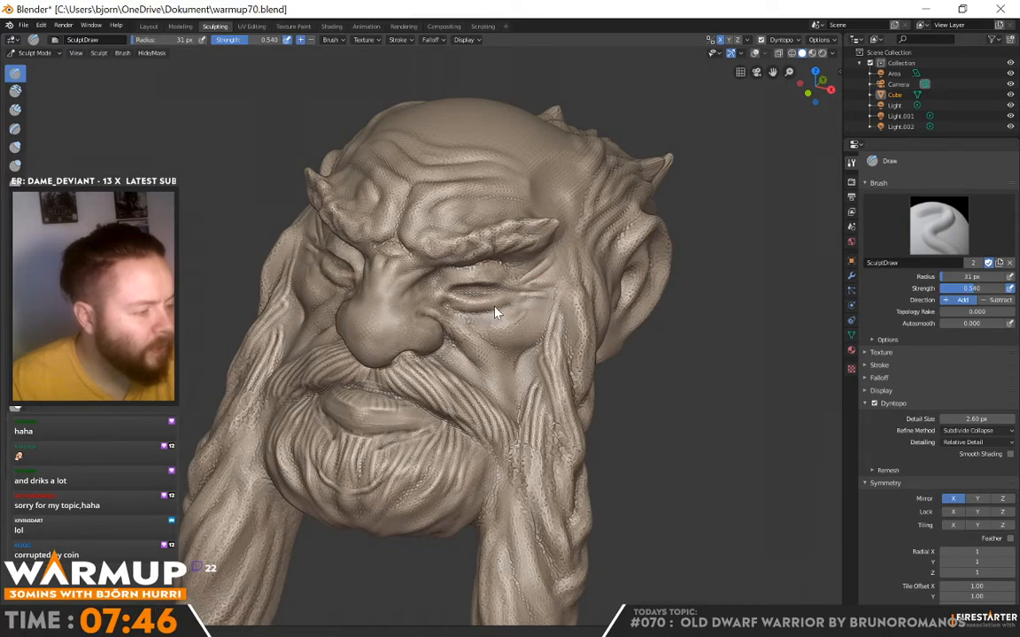
pyautogui.moveTo(508, 306)
pyautogui.mouseDown(button='middle')
pyautogui.moveTo(584, 285)
pyautogui.moveTo(515, 282)
pyautogui.moveTo(573, 276)
pyautogui.moveTo(460, 309)
pyautogui.mouseUp(button='middle')
pyautogui.moveTo(529, 299)
pyautogui.mouseDown(button='middle')
pyautogui.moveTo(541, 312)
pyautogui.moveTo(630, 291)
pyautogui.mouseUp(button='middle')
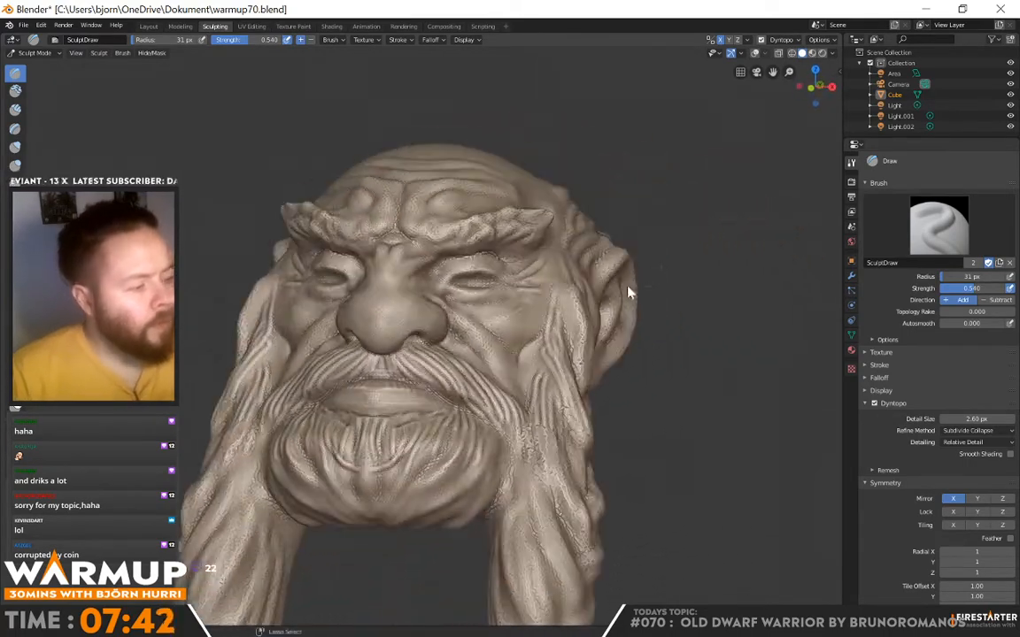
# - Build up the hair strands of the chin beard below the lower lip with the Draw brush at 31 px radius and 0.540 strength
pyautogui.moveTo(546, 296)
pyautogui.mouseDown(button='middle')
pyautogui.moveTo(666, 312)
pyautogui.moveTo(555, 295)
pyautogui.mouseUp(button='middle')
pyautogui.moveTo(506, 353)
pyautogui.mouseDown(button='middle')
pyautogui.moveTo(362, 346)
pyautogui.moveTo(293, 330)
pyautogui.moveTo(371, 392)
pyautogui.mouseUp(button='middle')
pyautogui.moveTo(372, 354)
pyautogui.mouseDown(button='middle')
pyautogui.moveTo(266, 337)
pyautogui.moveTo(433, 332)
pyautogui.moveTo(416, 392)
pyautogui.moveTo(533, 432)
pyautogui.moveTo(466, 416)
pyautogui.moveTo(411, 270)
pyautogui.mouseUp(button='middle')
pyautogui.moveTo(345, 283)
pyautogui.mouseDown(button='middle')
pyautogui.moveTo(353, 299)
pyautogui.moveTo(423, 342)
pyautogui.moveTo(376, 306)
pyautogui.moveTo(405, 274)
pyautogui.moveTo(371, 316)
pyautogui.mouseUp(button='middle')
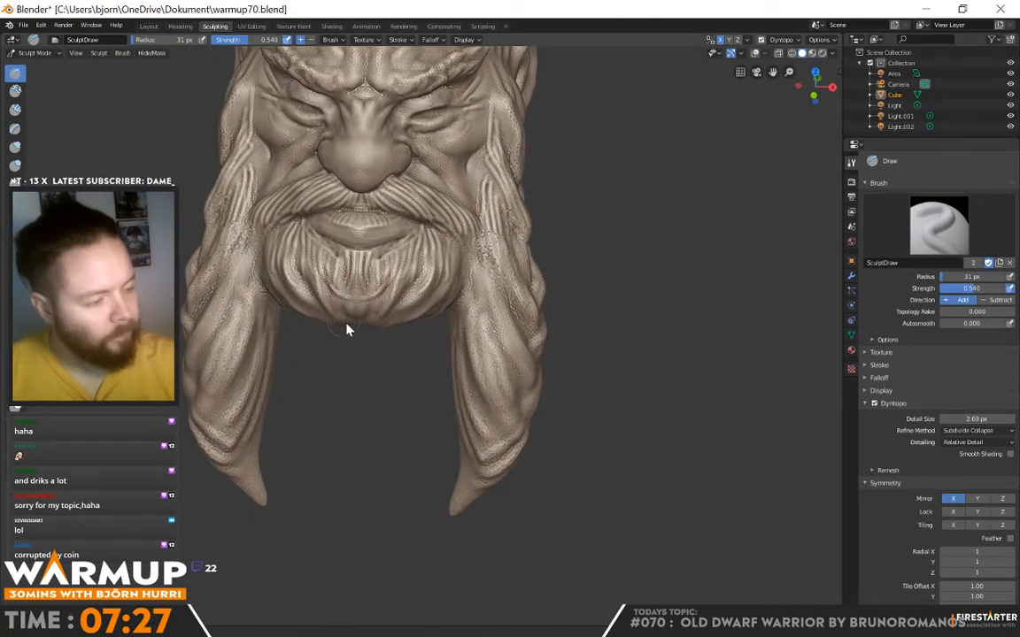
pyautogui.moveTo(270, 266); pyautogui.dragTo(303, 284, button='middle')
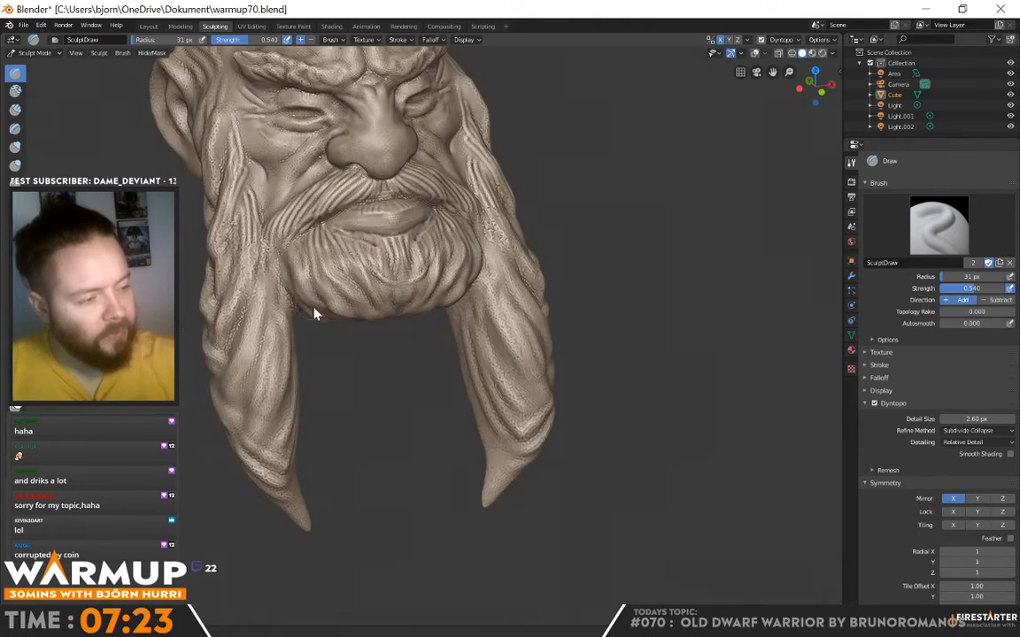
pyautogui.moveTo(434, 317)
pyautogui.mouseDown(button='middle')
pyautogui.moveTo(446, 335)
pyautogui.moveTo(316, 330)
pyautogui.mouseUp(button='middle')
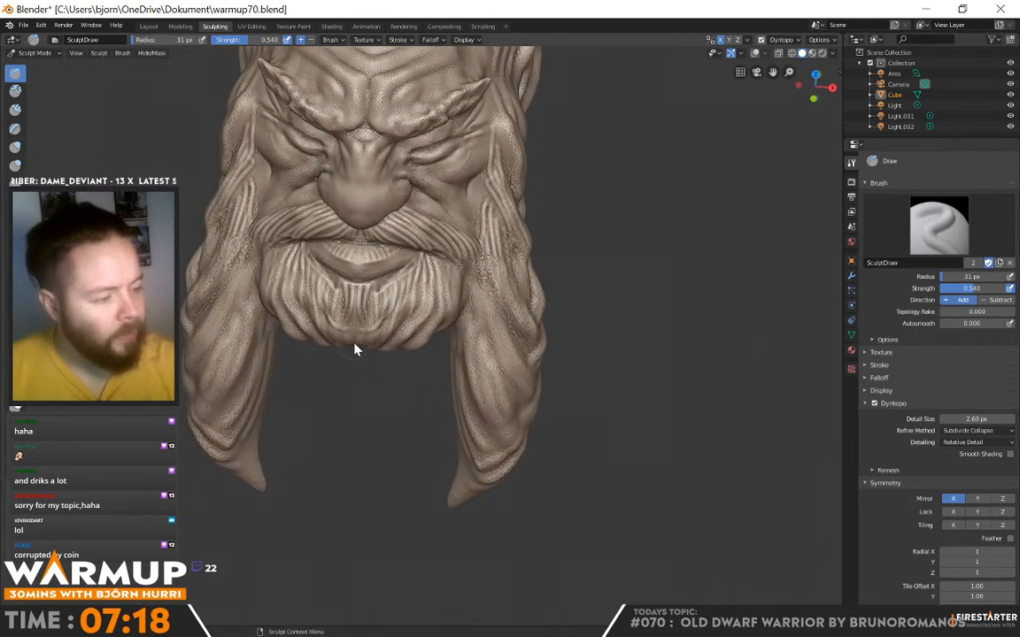
pyautogui.moveTo(457, 359); pyautogui.dragTo(437, 292, button='middle')
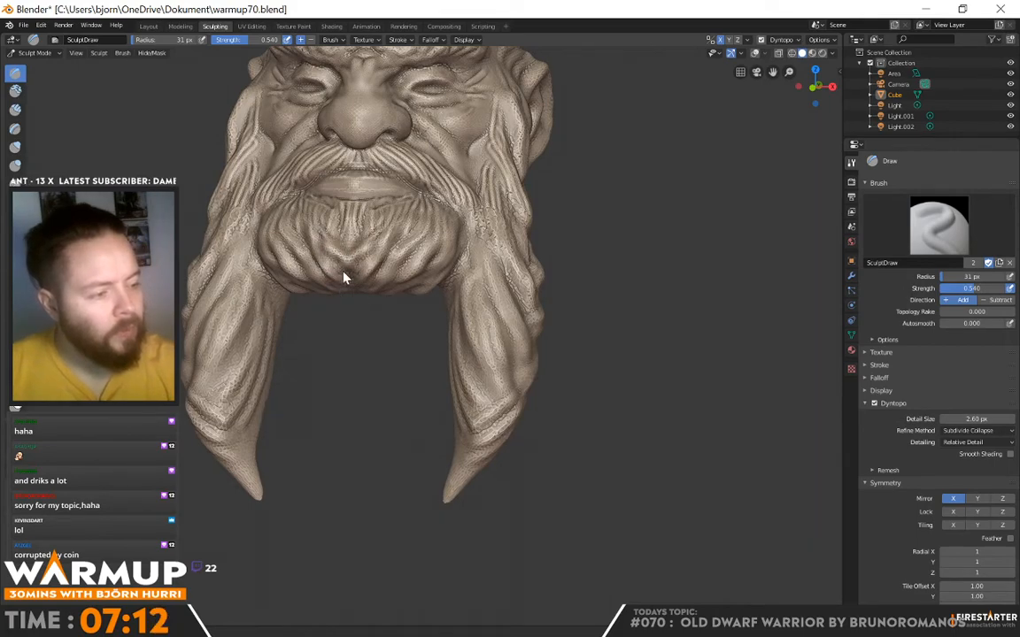
pyautogui.moveTo(284, 225)
pyautogui.mouseDown(button='middle')
pyautogui.moveTo(518, 298)
pyautogui.moveTo(582, 289)
pyautogui.moveTo(455, 330)
pyautogui.moveTo(382, 323)
pyautogui.moveTo(467, 347)
pyautogui.moveTo(375, 303)
pyautogui.moveTo(535, 275)
pyautogui.moveTo(522, 316)
pyautogui.moveTo(290, 247)
pyautogui.mouseUp(button='middle')
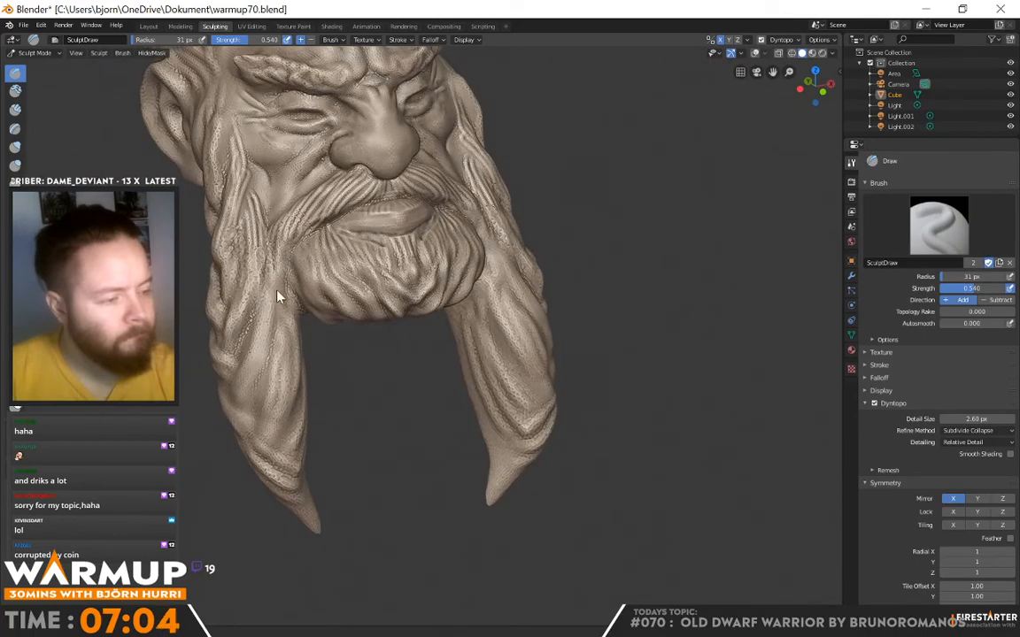
pyautogui.moveTo(278, 292)
pyautogui.mouseDown(button='middle')
pyautogui.moveTo(578, 251)
pyautogui.moveTo(508, 255)
pyautogui.moveTo(626, 266)
pyautogui.moveTo(516, 270)
pyautogui.moveTo(370, 307)
pyautogui.moveTo(421, 284)
pyautogui.moveTo(464, 319)
pyautogui.moveTo(594, 300)
pyautogui.moveTo(549, 292)
pyautogui.mouseUp(button='middle')
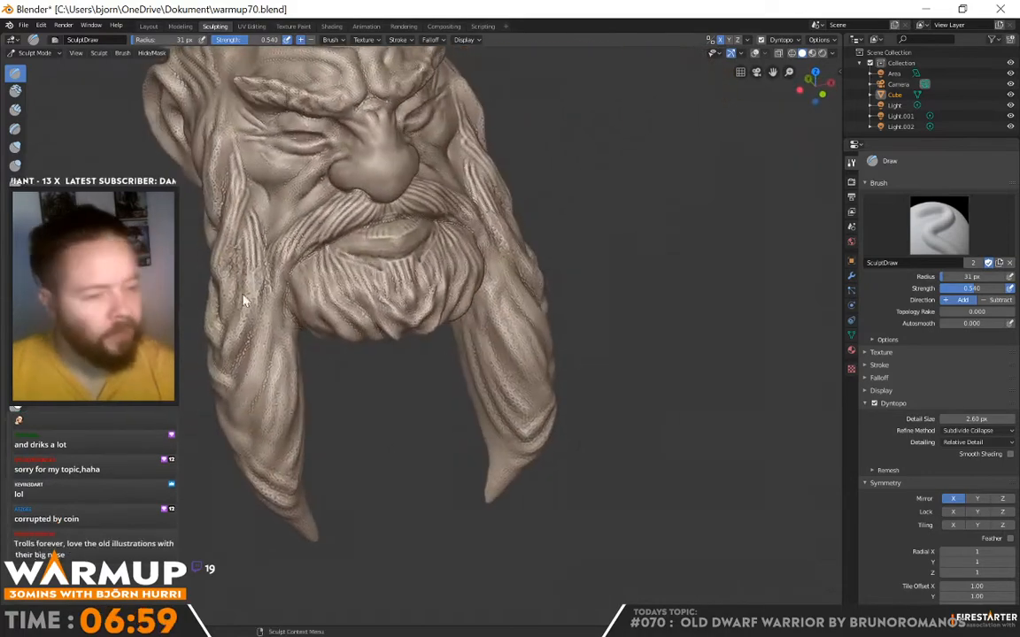
# - Reshape the edges of the beard and moustache with the Snake Hook brush at 31 px radius and 1.000 strength
pyautogui.press('k')
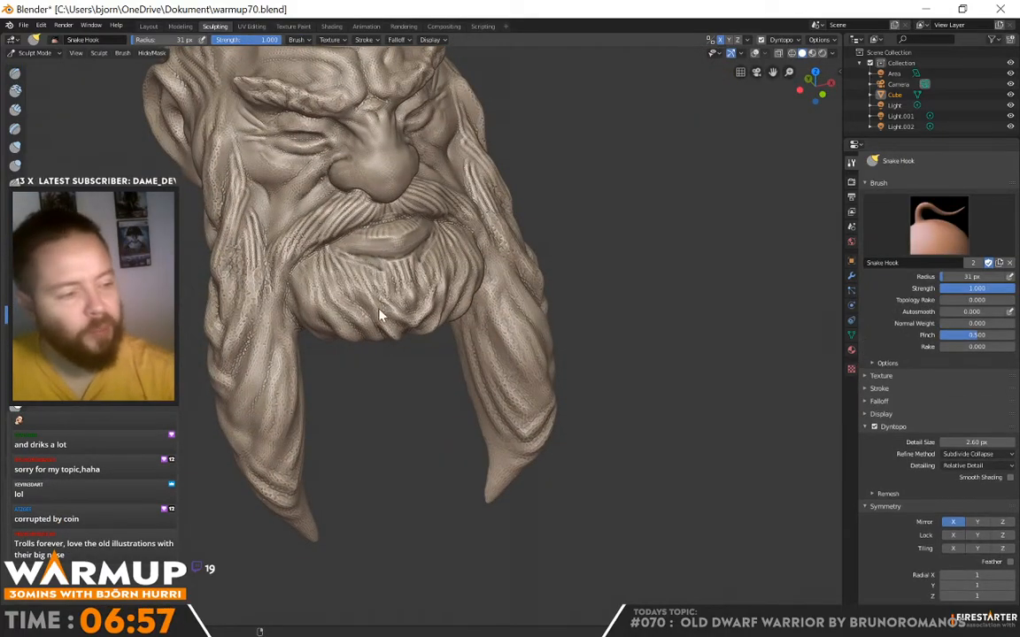
pyautogui.moveTo(340, 277)
pyautogui.mouseDown(button='middle')
pyautogui.moveTo(386, 249)
pyautogui.moveTo(382, 264)
pyautogui.moveTo(278, 237)
pyautogui.mouseUp(button='middle')
pyautogui.moveTo(278, 238)
pyautogui.mouseDown()
pyautogui.moveTo(275, 221)
pyautogui.moveTo(256, 255)
pyautogui.moveTo(266, 251)
pyautogui.moveTo(259, 197)
pyautogui.mouseUp()
pyautogui.moveTo(571, 253)
pyautogui.mouseDown(button='middle')
pyautogui.moveTo(466, 253)
pyautogui.moveTo(564, 385)
pyautogui.moveTo(682, 406)
pyautogui.moveTo(721, 380)
pyautogui.moveTo(580, 358)
pyautogui.moveTo(571, 394)
pyautogui.moveTo(537, 401)
pyautogui.moveTo(560, 376)
pyautogui.moveTo(588, 378)
pyautogui.moveTo(448, 326)
pyautogui.moveTo(588, 319)
pyautogui.moveTo(549, 312)
pyautogui.moveTo(491, 326)
pyautogui.moveTo(506, 315)
pyautogui.mouseUp(button='middle')
# - Return to the Draw brush at 0.540 strength and add hair strands along the front and inner sides of the long side locks
pyautogui.click(15, 73)
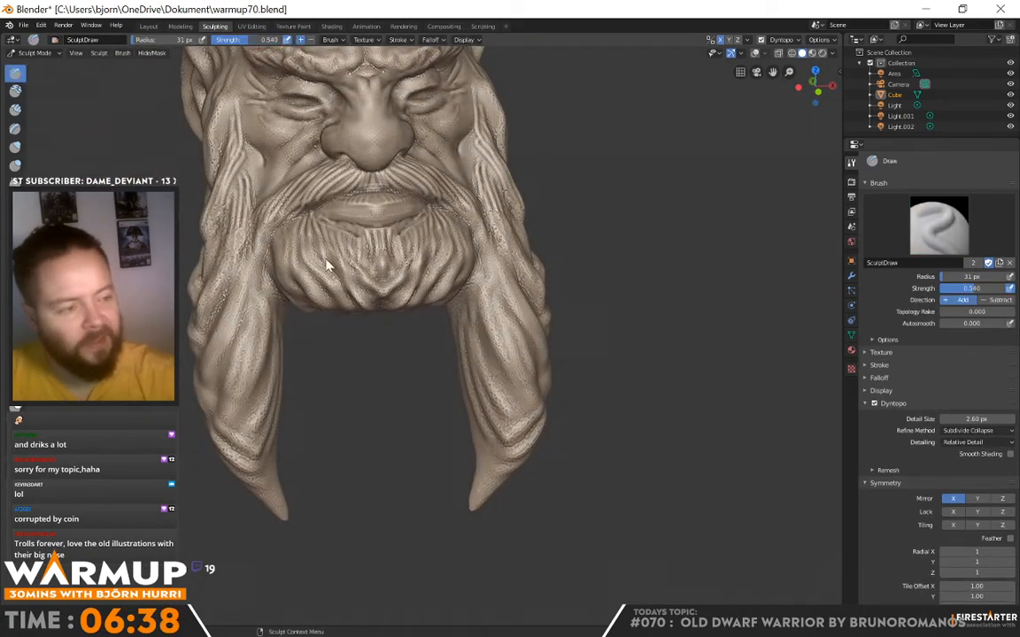
pyautogui.moveTo(246, 270); pyautogui.dragTo(220, 332)
pyautogui.moveTo(239, 292)
pyautogui.mouseDown()
pyautogui.moveTo(236, 331)
pyautogui.moveTo(220, 344)
pyautogui.moveTo(222, 324)
pyautogui.moveTo(232, 333)
pyautogui.mouseUp()
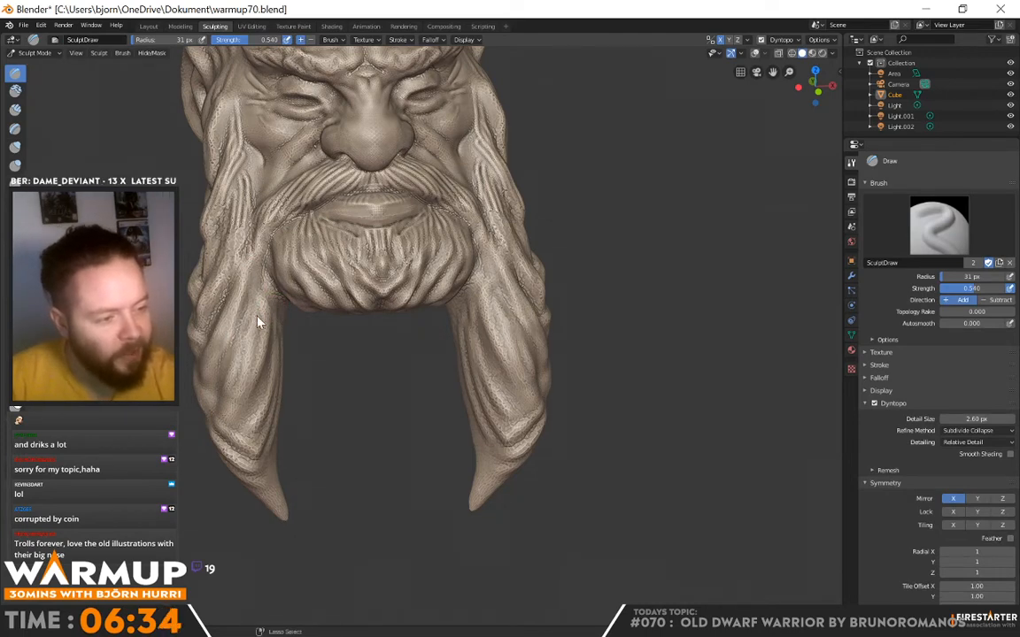
pyautogui.moveTo(321, 279)
pyautogui.mouseDown(button='middle')
pyautogui.moveTo(294, 214)
pyautogui.moveTo(278, 314)
pyautogui.moveTo(454, 294)
pyautogui.moveTo(330, 296)
pyautogui.moveTo(327, 351)
pyautogui.moveTo(412, 330)
pyautogui.moveTo(525, 338)
pyautogui.moveTo(583, 249)
pyautogui.mouseUp(button='middle')
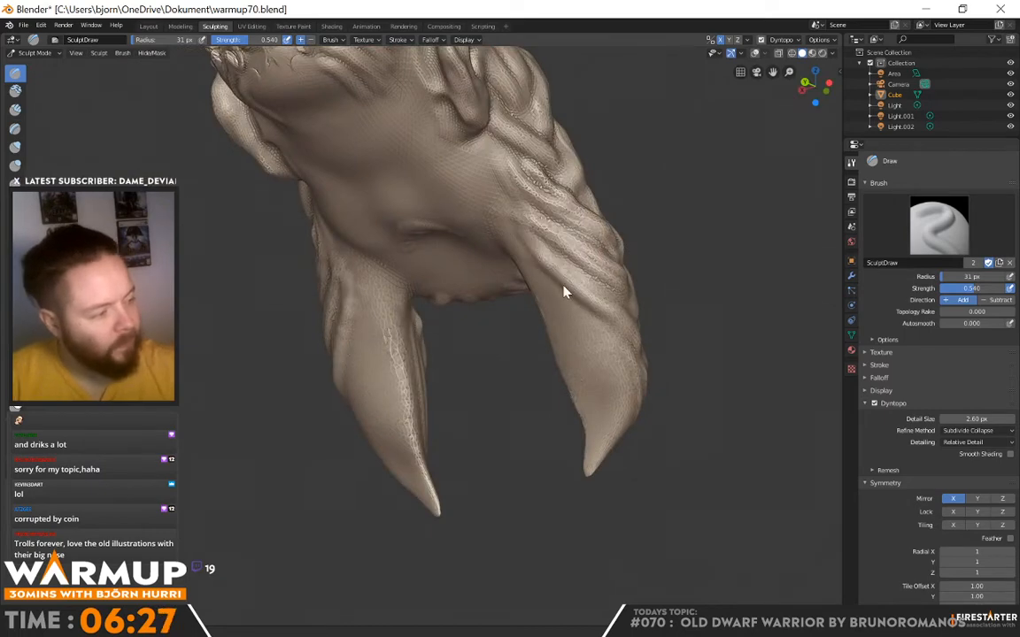
pyautogui.moveTo(544, 292)
pyautogui.mouseDown()
pyautogui.moveTo(537, 271)
pyautogui.moveTo(605, 386)
pyautogui.moveTo(633, 403)
pyautogui.mouseUp()
pyautogui.moveTo(633, 403); pyautogui.dragTo(315, 337, button='middle')
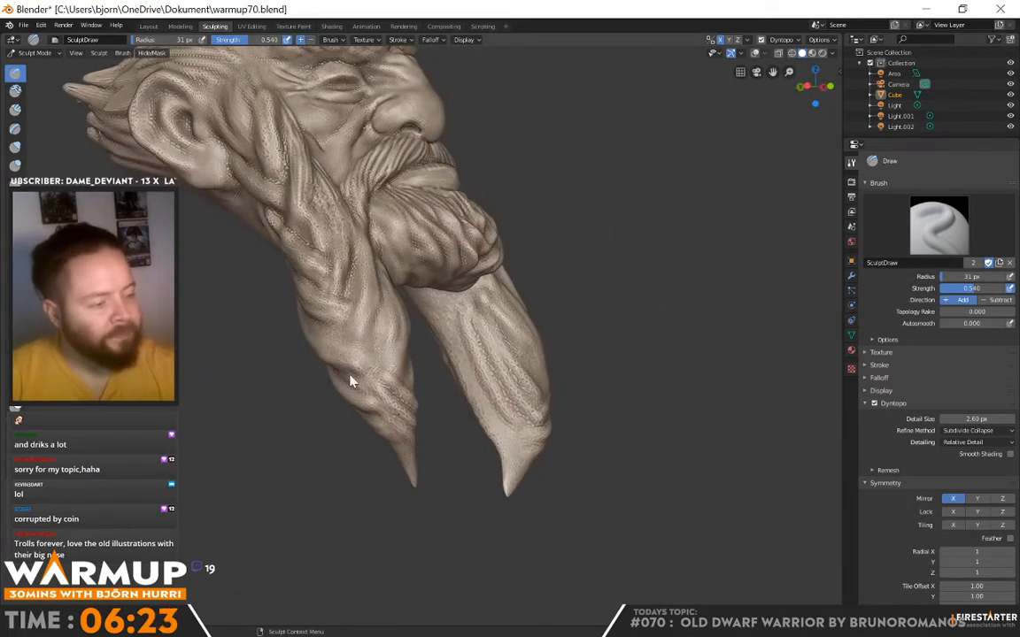
# - Raise strands down the outer side of the locks and draw and smooth the folds just above their pointed tips
pyautogui.moveTo(371, 321)
pyautogui.mouseDown(button='middle')
pyautogui.moveTo(421, 364)
pyautogui.moveTo(292, 350)
pyautogui.moveTo(323, 337)
pyautogui.mouseUp(button='middle')
pyautogui.moveTo(324, 337)
pyautogui.mouseDown()
pyautogui.moveTo(307, 343)
pyautogui.moveTo(285, 389)
pyautogui.moveTo(299, 363)
pyautogui.moveTo(292, 400)
pyautogui.moveTo(329, 429)
pyautogui.mouseUp()
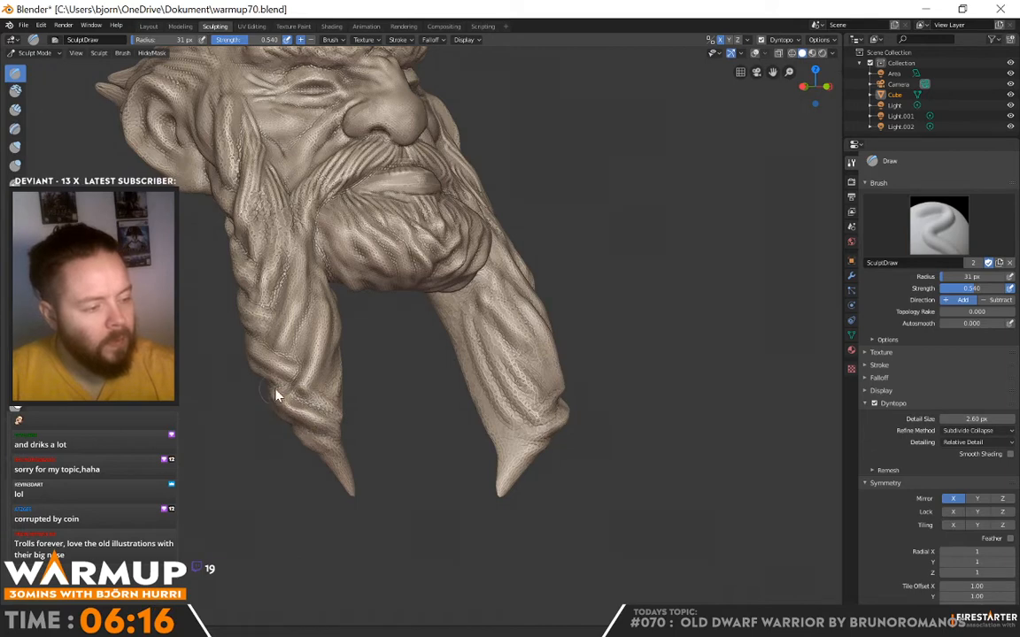
pyautogui.moveTo(277, 393); pyautogui.dragTo(333, 436)
pyautogui.keyDown('shift'); pyautogui.moveTo(270, 390); pyautogui.dragTo(341, 434); pyautogui.keyUp('shift')
pyautogui.moveTo(396, 405); pyautogui.dragTo(358, 401, button='middle')
# - Sculpt overlapping, braid-like strands along the middle and lower parts of the side locks with the Draw brush
pyautogui.moveTo(281, 342); pyautogui.dragTo(268, 382)
pyautogui.moveTo(285, 311)
pyautogui.mouseDown()
pyautogui.moveTo(266, 391)
pyautogui.moveTo(278, 343)
pyautogui.mouseUp()
pyautogui.moveTo(399, 361)
pyautogui.mouseDown(button='middle')
pyautogui.moveTo(364, 368)
pyautogui.moveTo(344, 357)
pyautogui.mouseUp(button='middle')
pyautogui.moveTo(257, 311); pyautogui.dragTo(202, 397)
pyautogui.moveTo(246, 339); pyautogui.dragTo(211, 439)
pyautogui.moveTo(274, 388)
pyautogui.mouseDown(button='middle')
pyautogui.moveTo(426, 360)
pyautogui.moveTo(608, 383)
pyautogui.moveTo(462, 398)
pyautogui.moveTo(447, 378)
pyautogui.moveTo(369, 450)
pyautogui.mouseUp(button='middle')
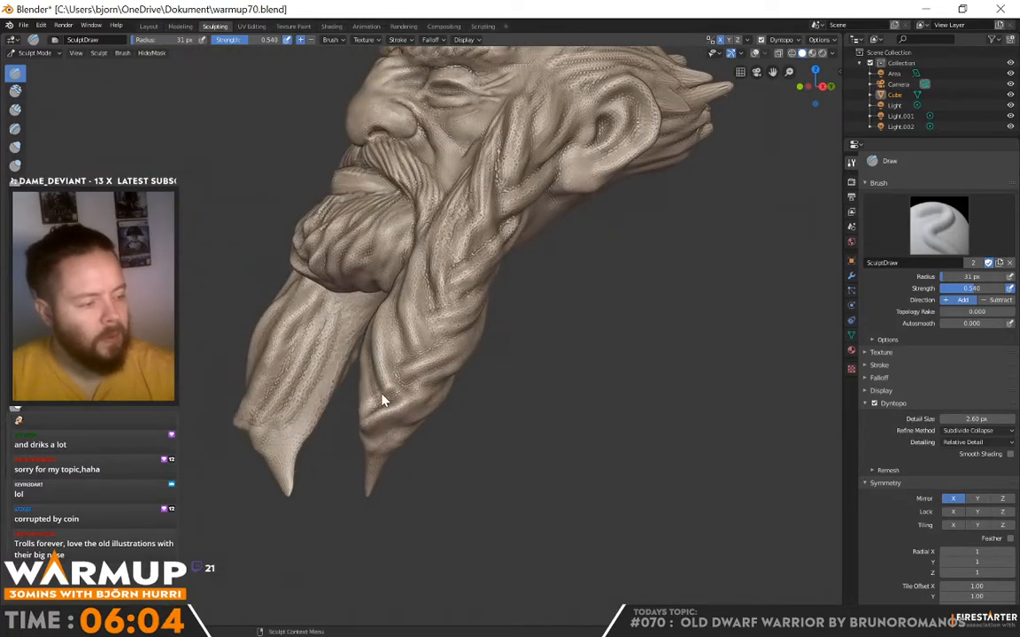
pyautogui.moveTo(382, 410)
pyautogui.mouseDown(button='middle')
pyautogui.moveTo(553, 391)
pyautogui.moveTo(546, 410)
pyautogui.mouseUp(button='middle')
pyautogui.moveTo(626, 393); pyautogui.dragTo(454, 289, button='middle')
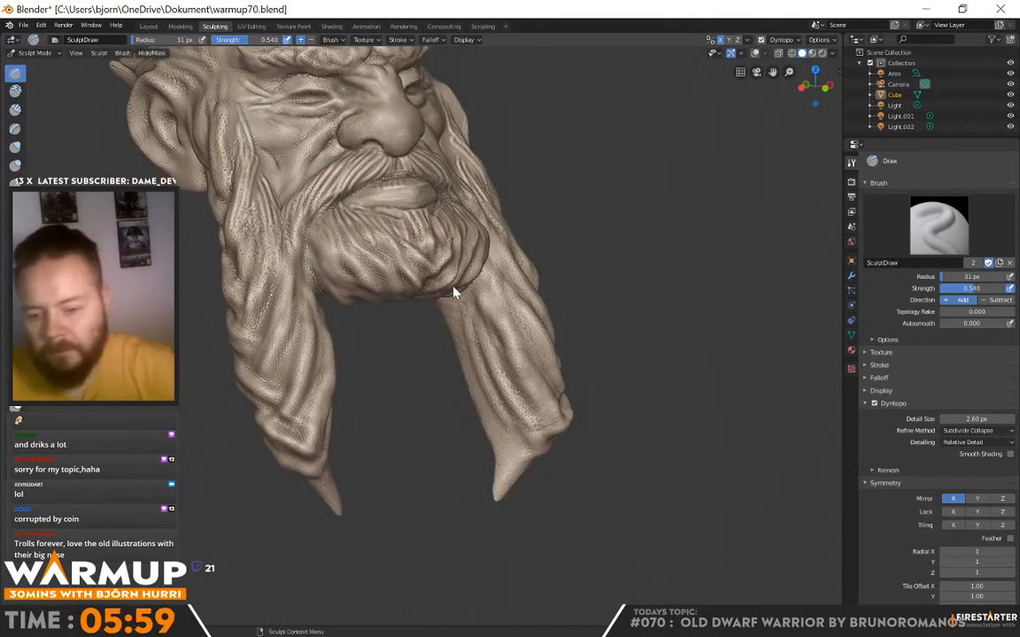
# - Refine the volume of the nose bridge, tip and wings with the Draw brush, checking the head from several angles
pyautogui.scroll(-3, 412, 301)
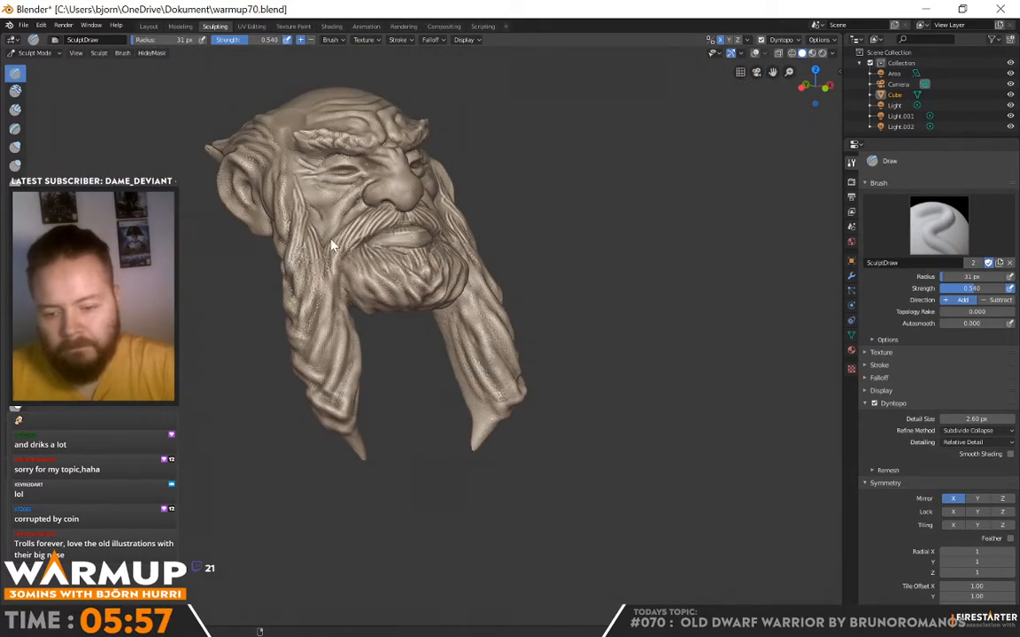
pyautogui.moveTo(337, 239); pyautogui.dragTo(289, 316, button='middle')
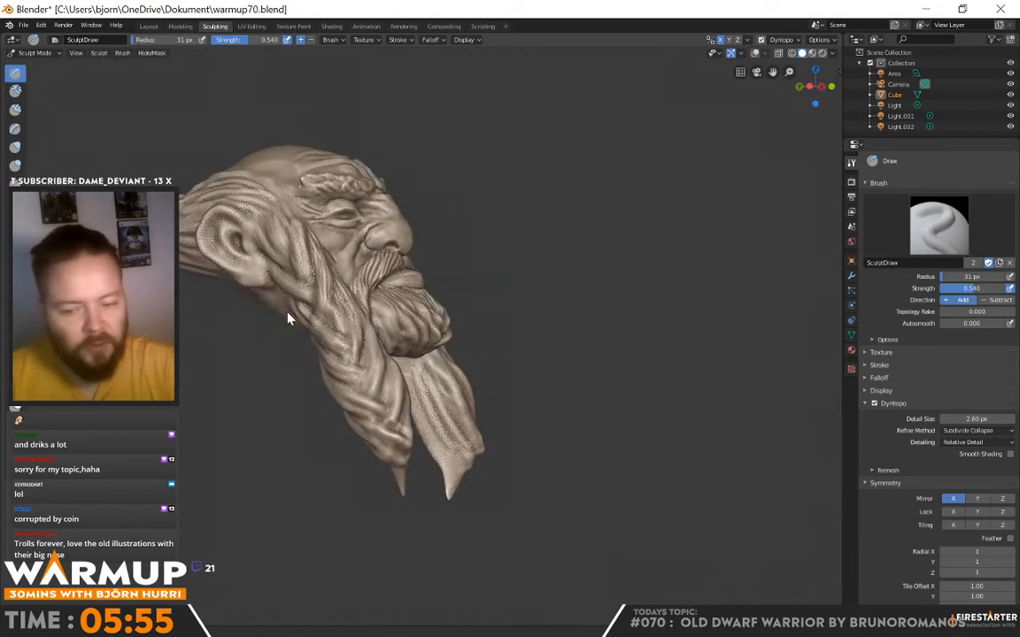
pyautogui.moveTo(374, 312); pyautogui.dragTo(270, 298, button='middle')
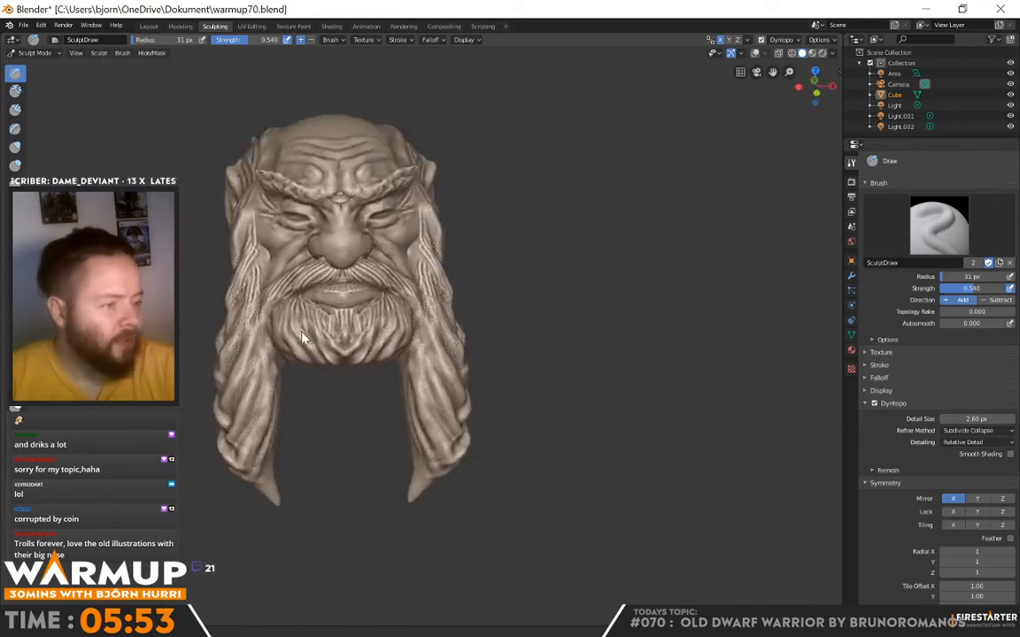
pyautogui.scroll(4, 270, 298)
pyautogui.moveTo(326, 221); pyautogui.dragTo(473, 208, button='middle')
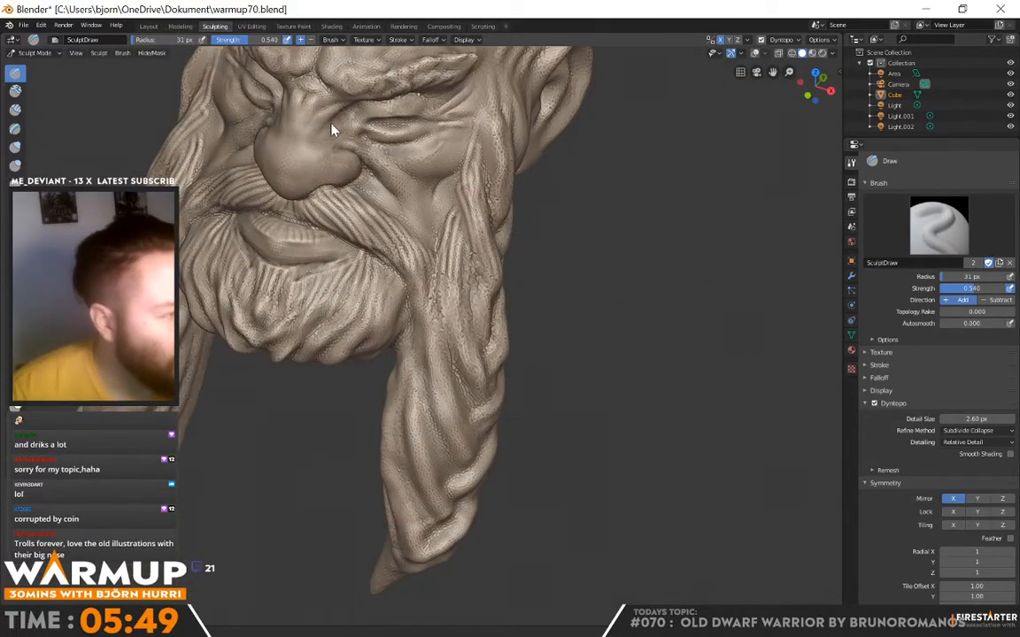
pyautogui.moveTo(437, 143); pyautogui.dragTo(510, 153, button='middle')
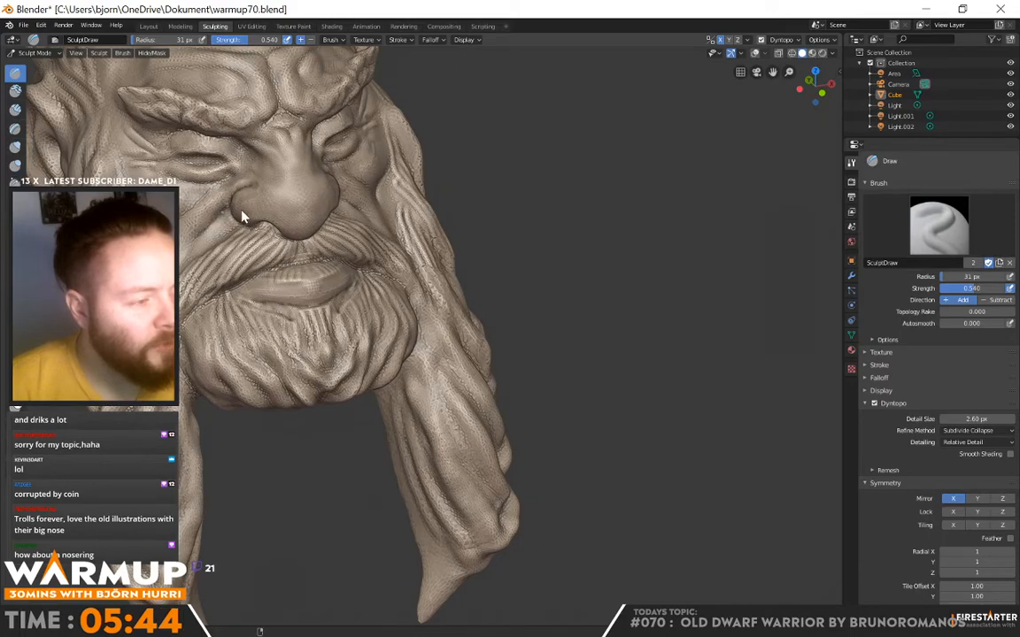
pyautogui.moveTo(236, 218); pyautogui.dragTo(273, 243, button='middle')
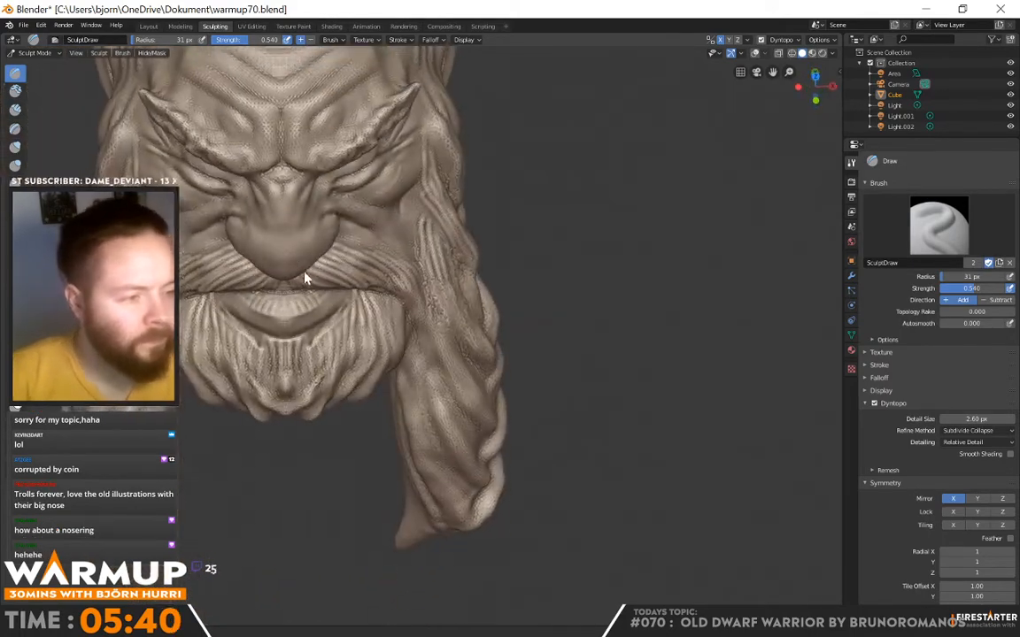
pyautogui.moveTo(193, 208)
pyautogui.mouseDown(button='middle')
pyautogui.moveTo(326, 154)
pyautogui.moveTo(189, 200)
pyautogui.mouseUp(button='middle')
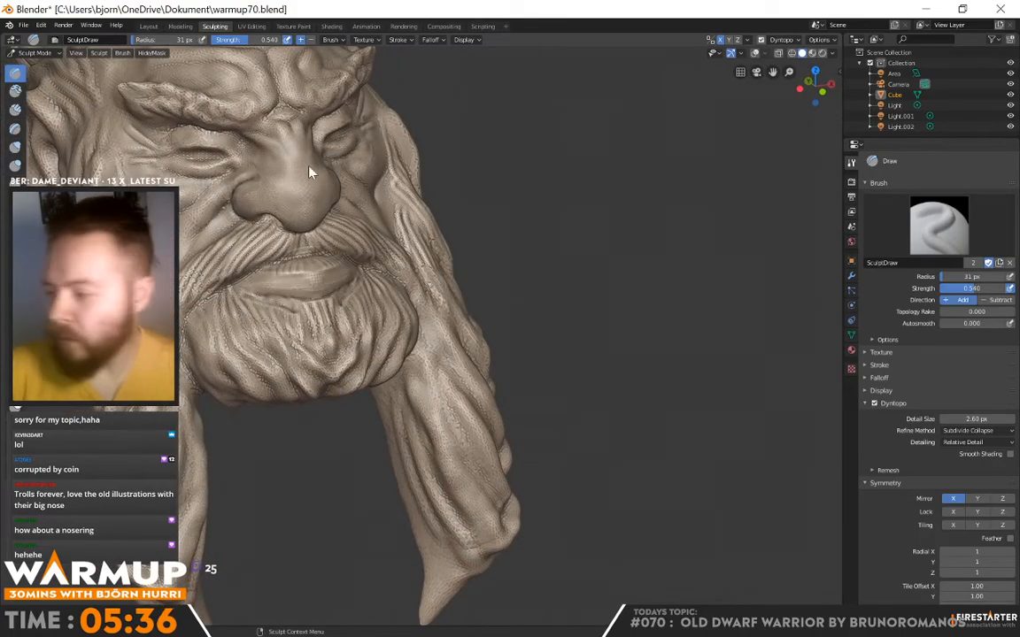
pyautogui.scroll(2, 273, 244)
pyautogui.scroll(-5, 273, 244)
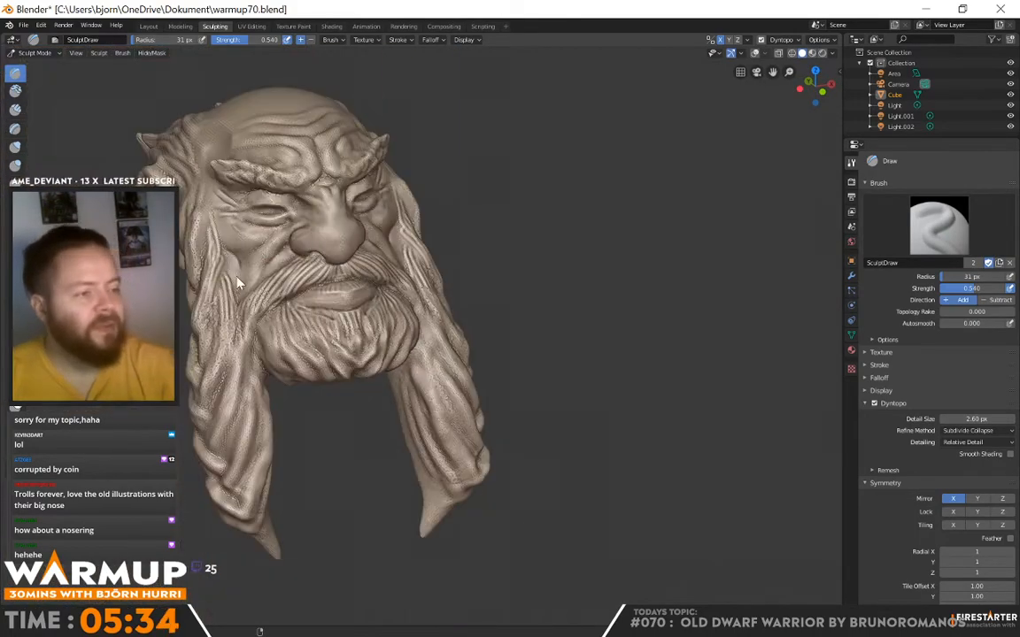
# - Flatten the planes of the nose with the Flatten/Contrast brush at 31 px radius and 0.500 strength
pyautogui.moveTo(238, 276); pyautogui.dragTo(285, 219, button='middle')
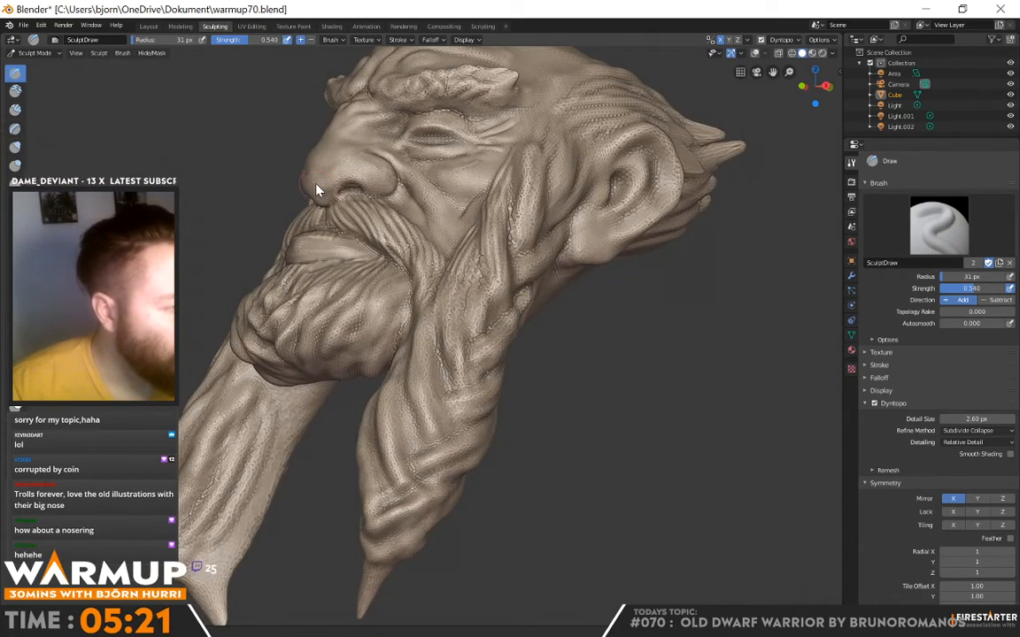
pyautogui.moveTo(376, 175); pyautogui.dragTo(321, 233, button='middle')
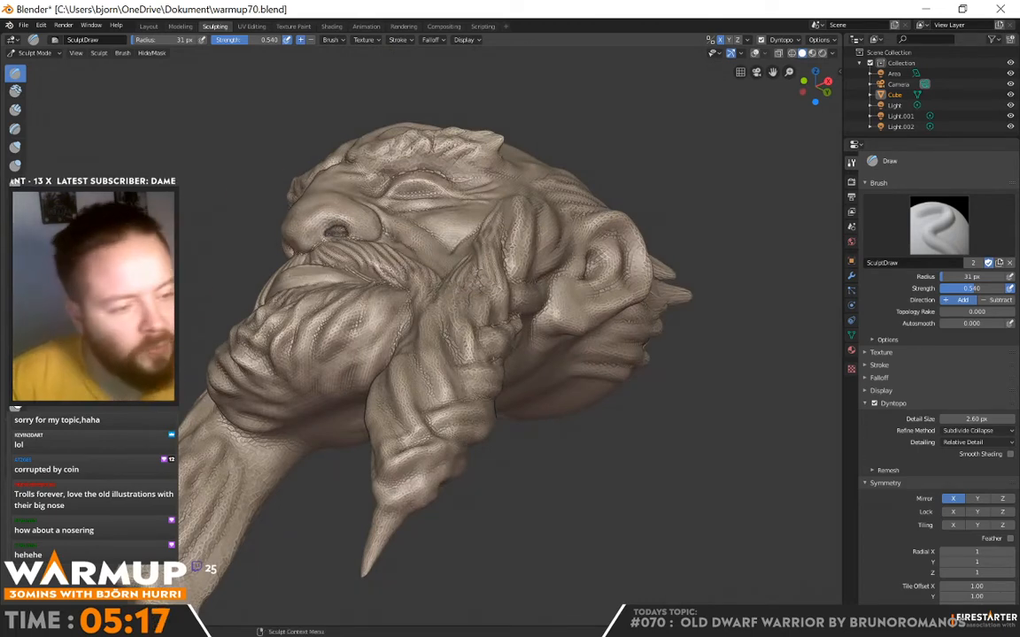
pyautogui.hotkey('shift', 't')
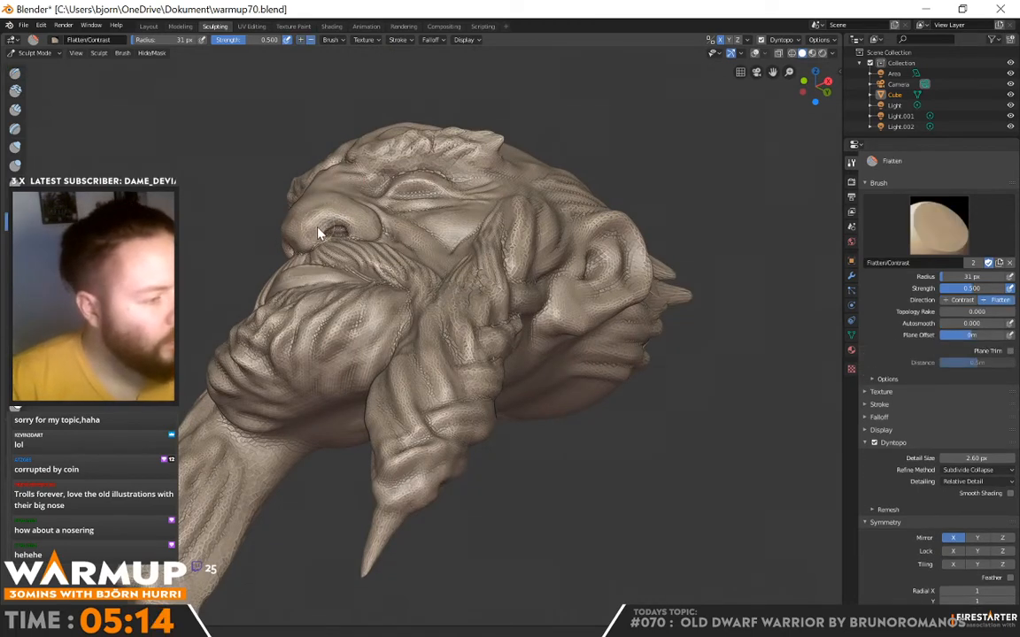
pyautogui.moveTo(309, 243)
pyautogui.mouseDown(button='middle')
pyautogui.moveTo(370, 226)
pyautogui.moveTo(367, 237)
pyautogui.mouseUp(button='middle')
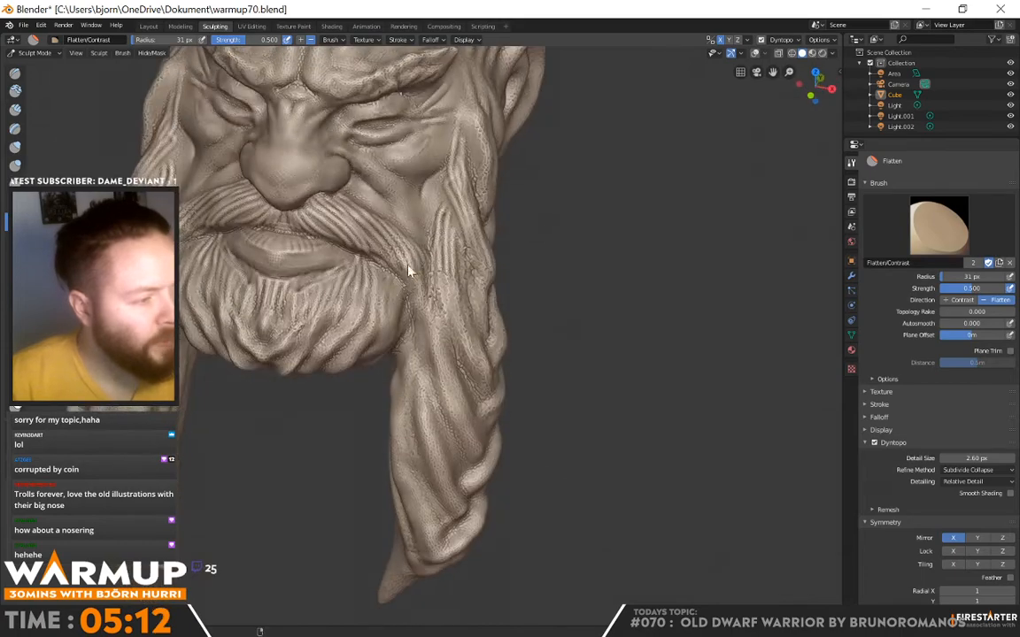
pyautogui.moveTo(290, 202)
pyautogui.mouseDown(button='middle')
pyautogui.moveTo(398, 180)
pyautogui.moveTo(358, 159)
pyautogui.moveTo(425, 129)
pyautogui.moveTo(358, 232)
pyautogui.moveTo(421, 228)
pyautogui.moveTo(363, 270)
pyautogui.moveTo(359, 302)
pyautogui.moveTo(453, 336)
pyautogui.moveTo(425, 301)
pyautogui.mouseUp(button='middle')
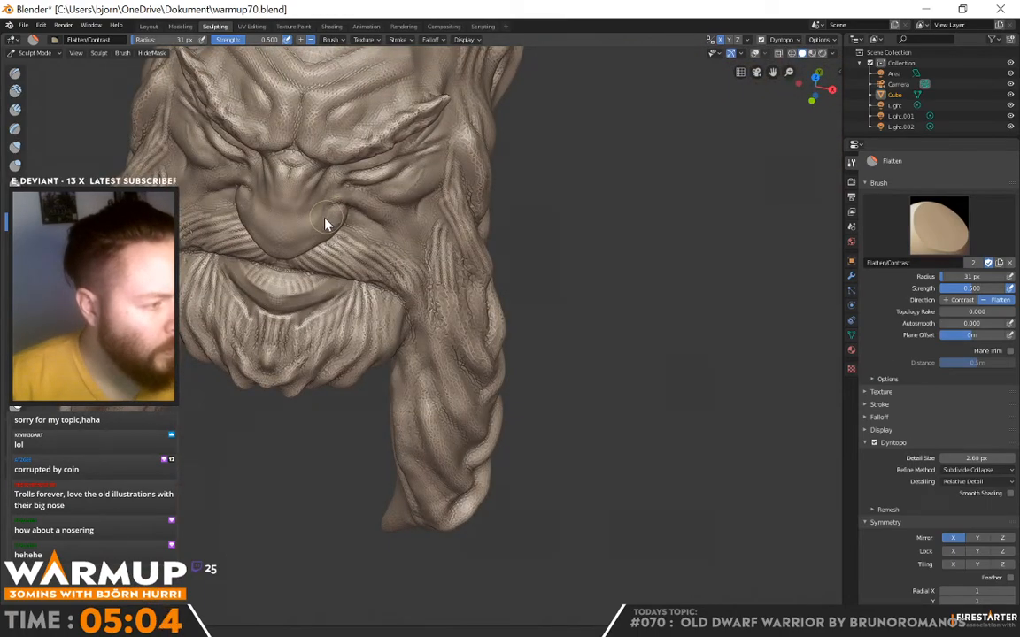
pyautogui.moveTo(407, 241)
pyautogui.mouseDown(button='middle')
pyautogui.moveTo(377, 171)
pyautogui.moveTo(410, 155)
pyautogui.moveTo(498, 180)
pyautogui.moveTo(379, 191)
pyautogui.moveTo(413, 176)
pyautogui.mouseUp(button='middle')
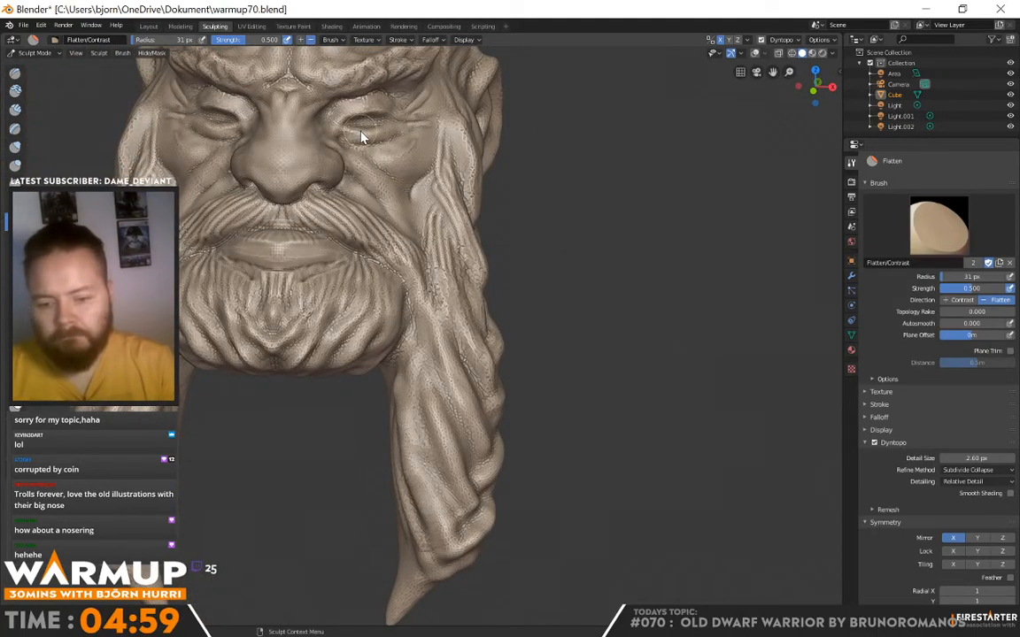
pyautogui.moveTo(346, 168)
pyautogui.mouseDown(button='middle')
pyautogui.moveTo(391, 219)
pyautogui.moveTo(405, 210)
pyautogui.moveTo(282, 284)
pyautogui.moveTo(457, 253)
pyautogui.moveTo(284, 283)
pyautogui.moveTo(387, 275)
pyautogui.moveTo(300, 264)
pyautogui.moveTo(528, 264)
pyautogui.moveTo(478, 290)
pyautogui.moveTo(353, 278)
pyautogui.moveTo(391, 338)
pyautogui.moveTo(485, 342)
pyautogui.moveTo(517, 331)
pyautogui.mouseUp(button='middle')
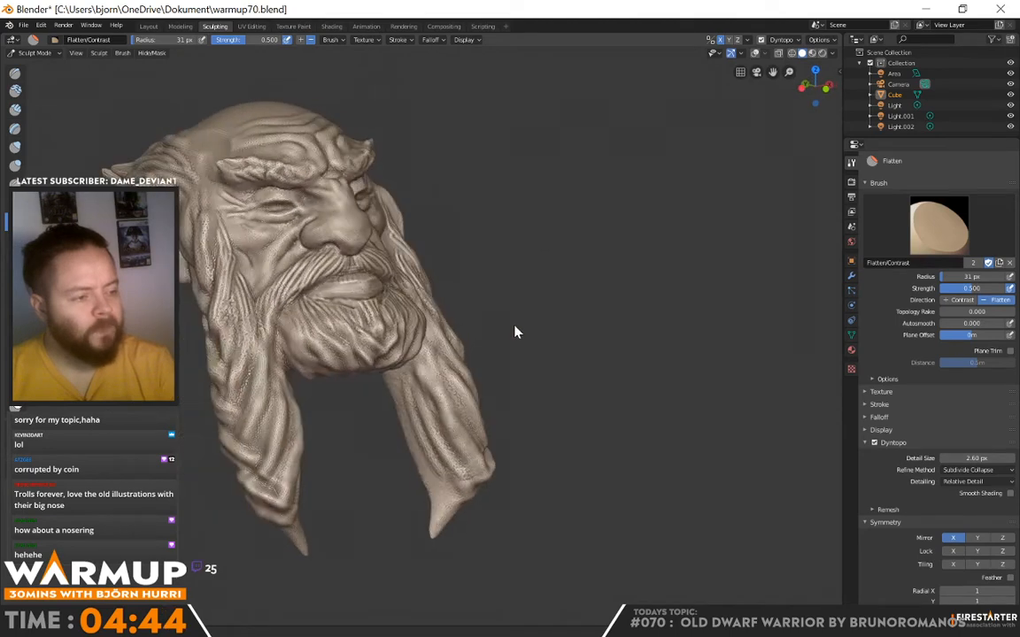
pyautogui.moveTo(411, 321)
pyautogui.mouseDown(button='middle')
pyautogui.moveTo(339, 326)
pyautogui.moveTo(405, 329)
pyautogui.moveTo(423, 360)
pyautogui.moveTo(443, 364)
pyautogui.moveTo(581, 366)
pyautogui.moveTo(421, 398)
pyautogui.moveTo(462, 375)
pyautogui.moveTo(447, 384)
pyautogui.moveTo(439, 359)
pyautogui.moveTo(471, 363)
pyautogui.mouseUp(button='middle')
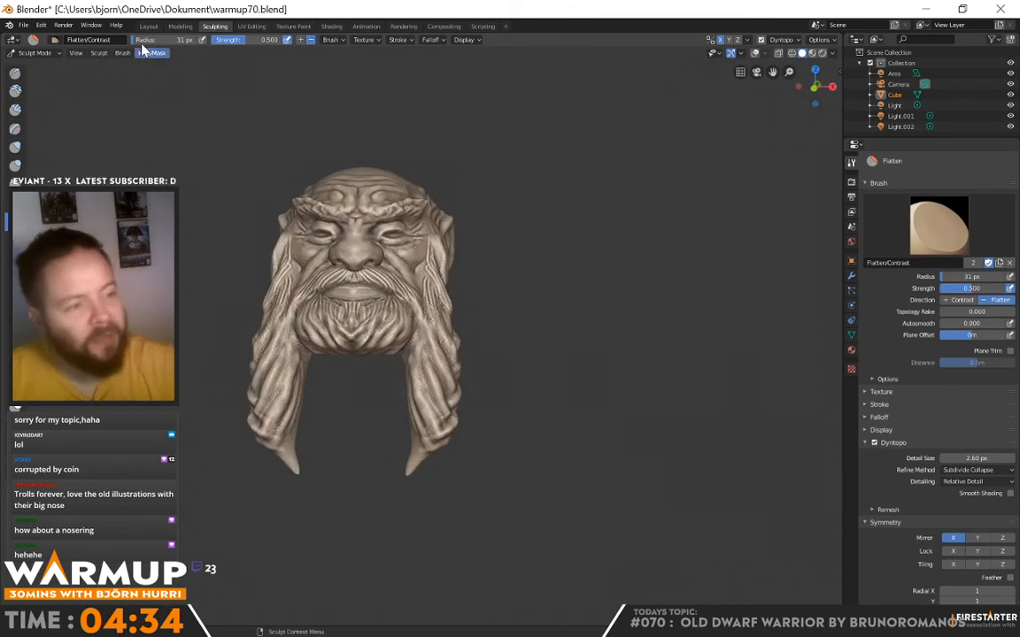
# - Switch to the Layout workspace, add a cylinder mesh at the head and move it back from the face
pyautogui.click(183, 27)
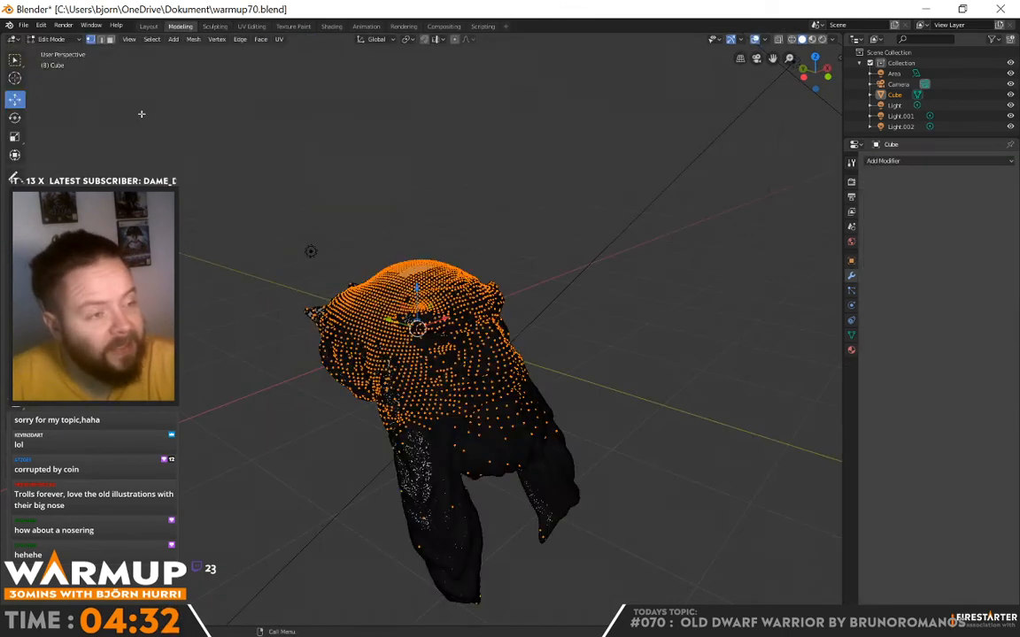
pyautogui.click(149, 27)
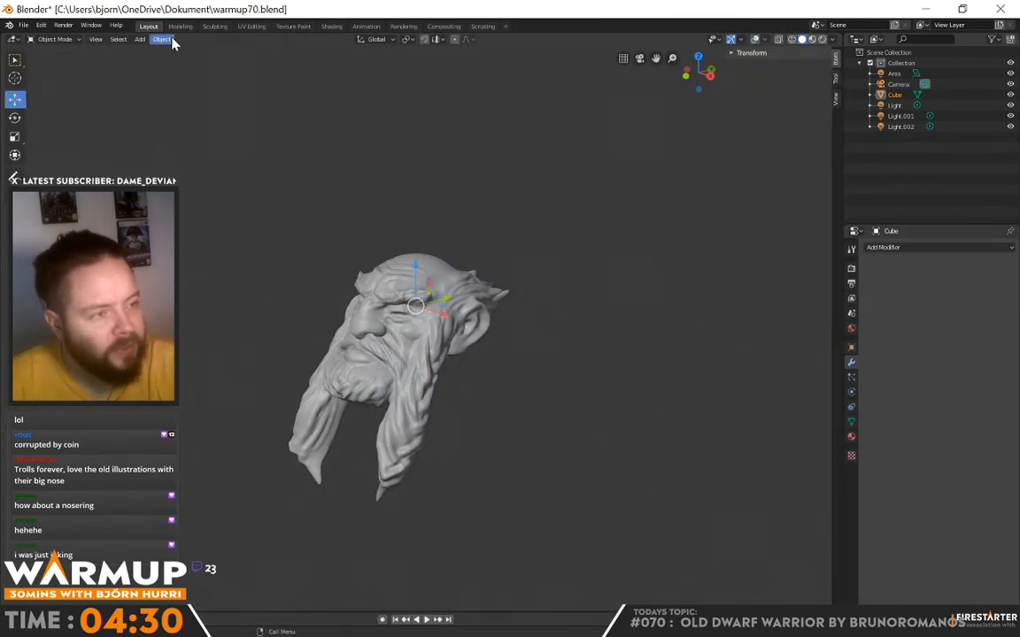
pyautogui.click(140, 40)
pyautogui.moveTo(152, 50)
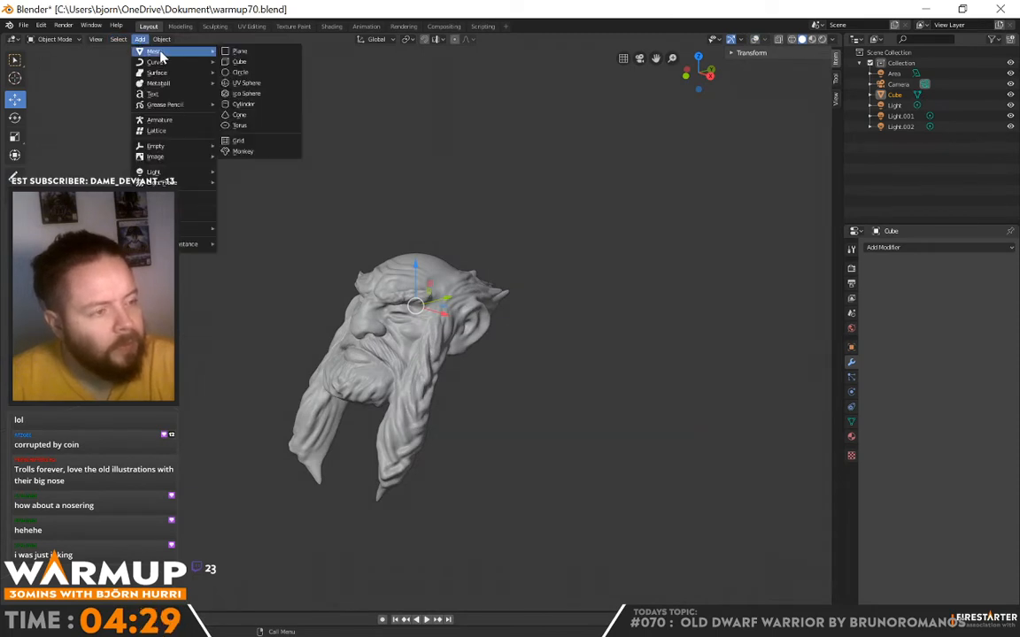
pyautogui.click(250, 105)
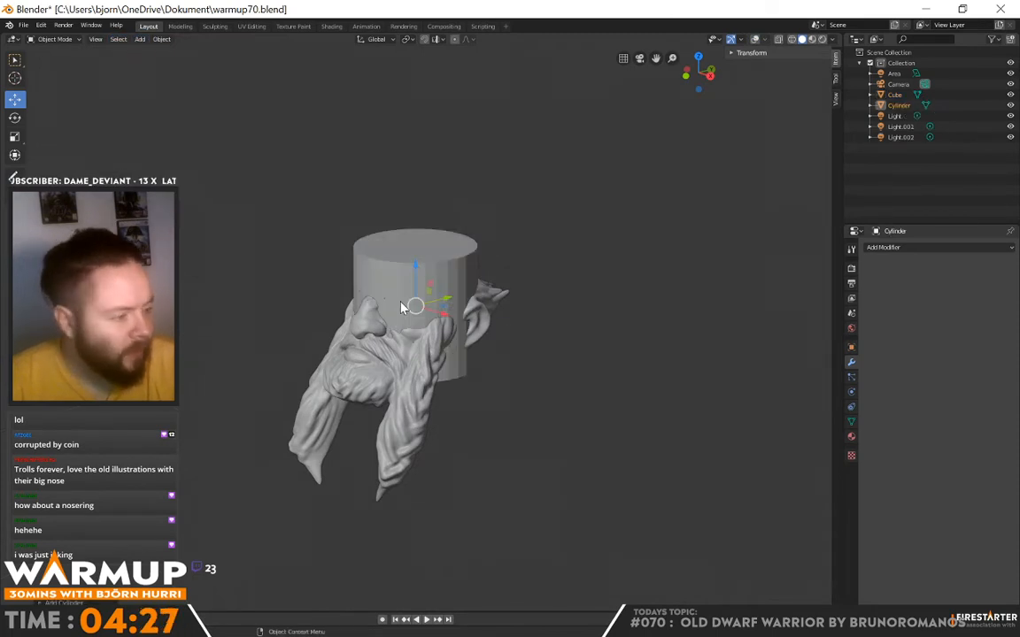
pyautogui.moveTo(413, 272); pyautogui.dragTo(453, 299)
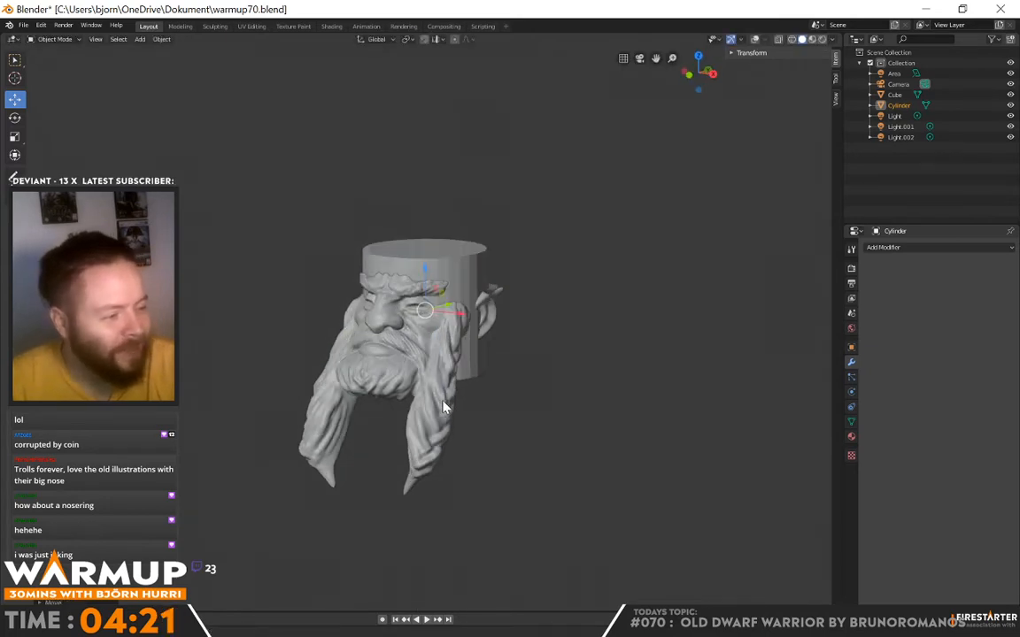
# - Try a Subdivision Surface modifier at viewport level 5 on the cylinder and undo it
pyautogui.moveTo(453, 301); pyautogui.dragTo(406, 401, button='middle')
pyautogui.moveTo(397, 410); pyautogui.dragTo(410, 400, button='middle')
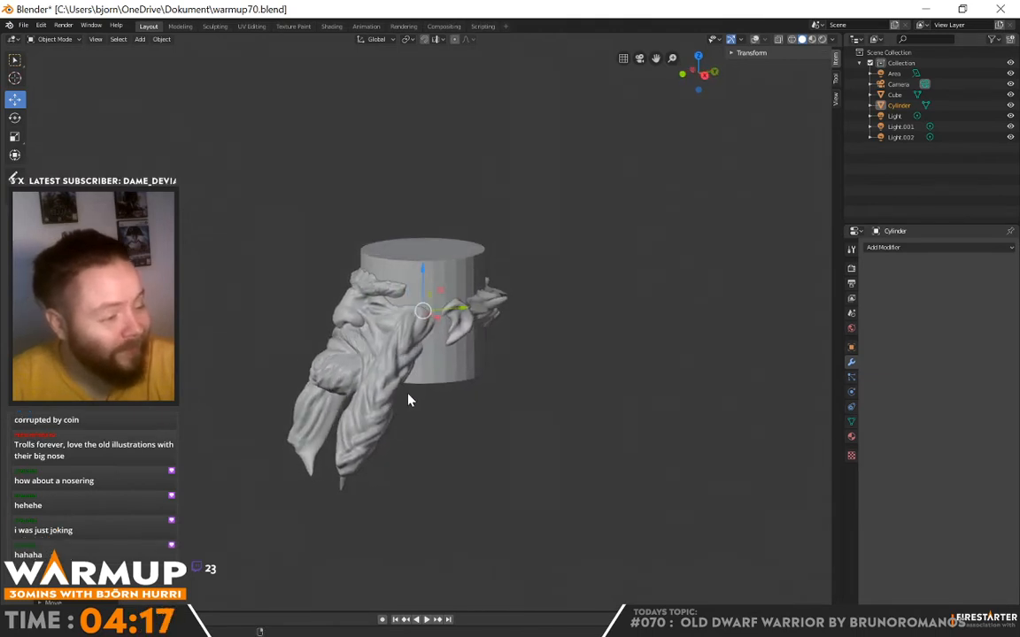
pyautogui.moveTo(445, 363); pyautogui.dragTo(635, 351, button='middle')
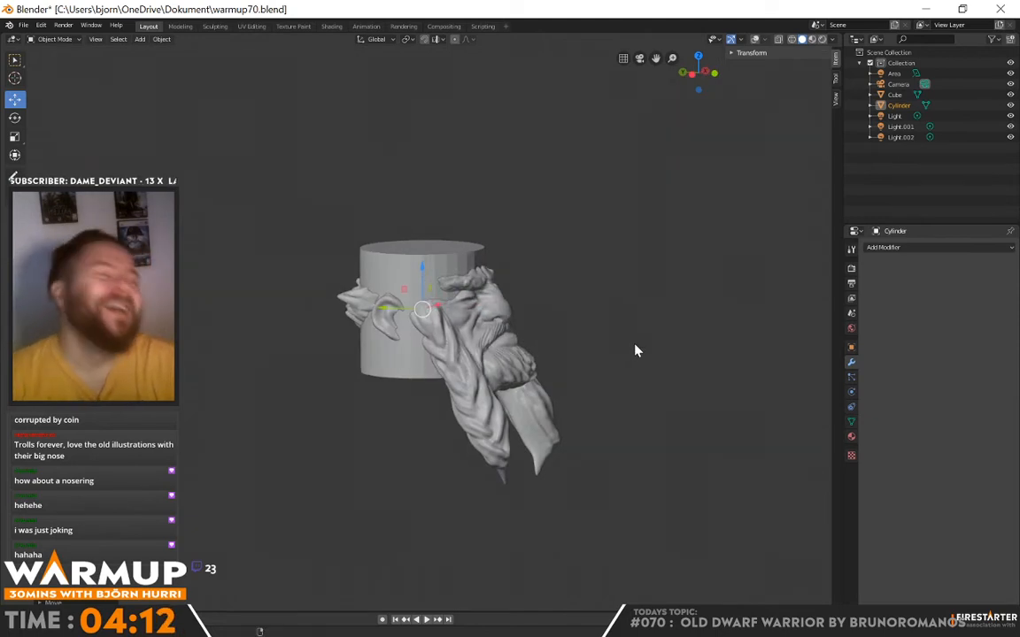
pyautogui.moveTo(570, 355); pyautogui.dragTo(533, 382, button='middle')
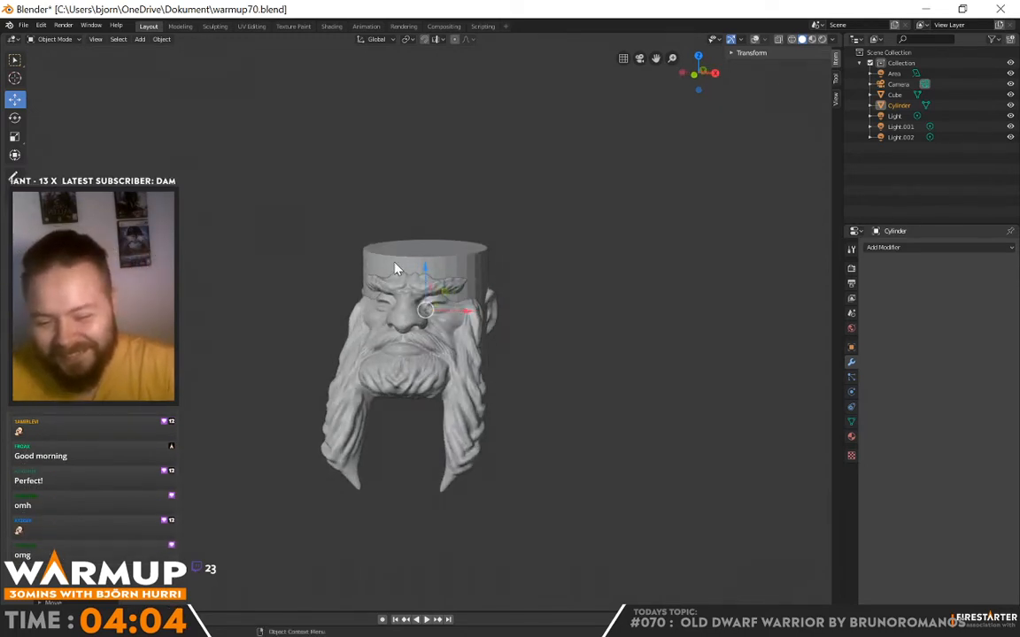
pyautogui.moveTo(354, 253); pyautogui.dragTo(477, 249, button='middle')
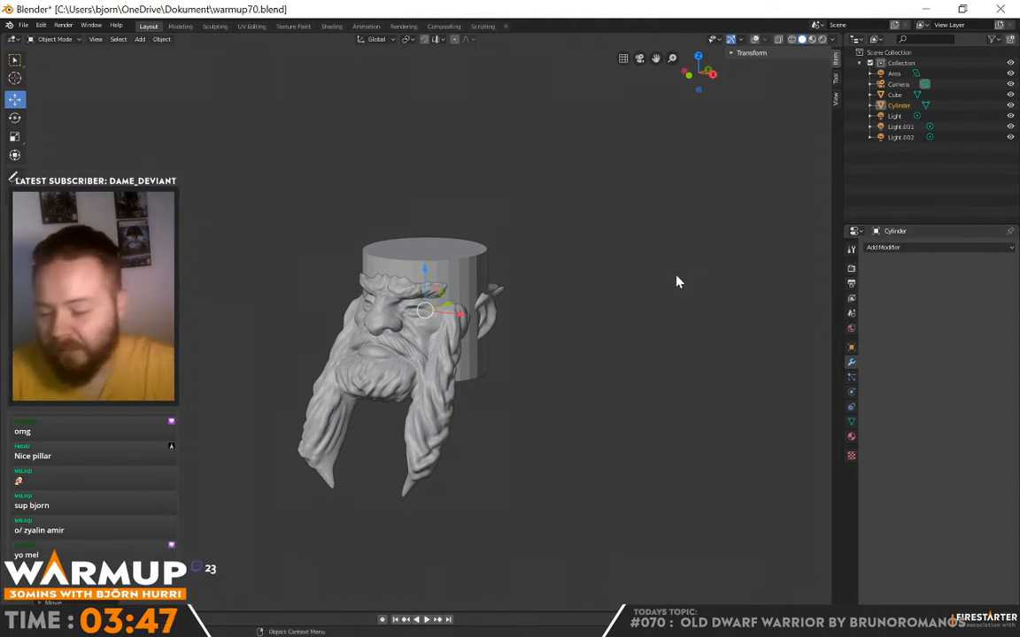
pyautogui.hotkey('ctrl', '3')
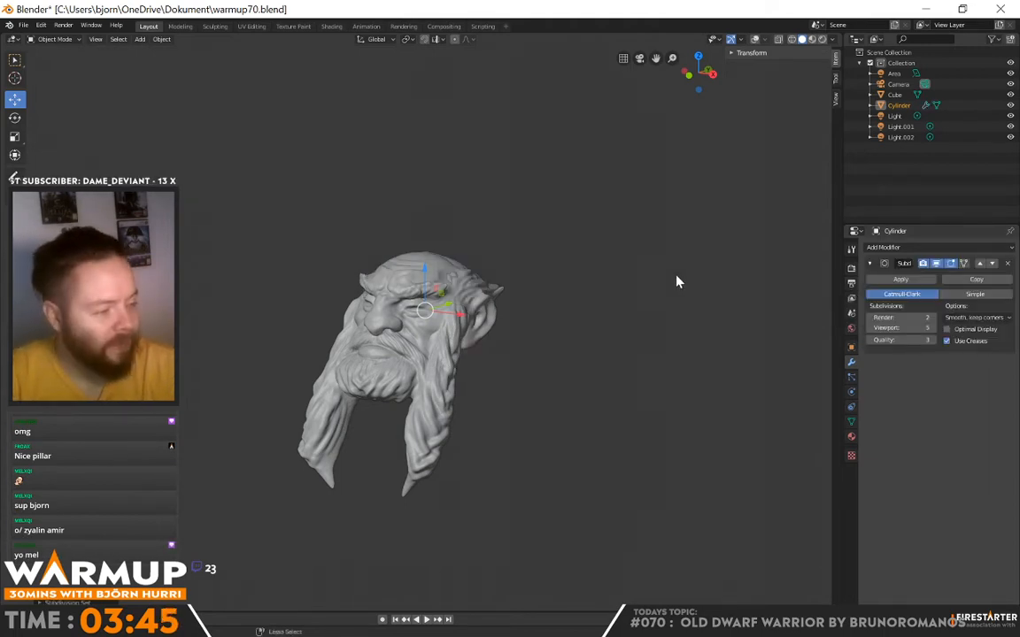
pyautogui.hotkey('ctrl', 'z')
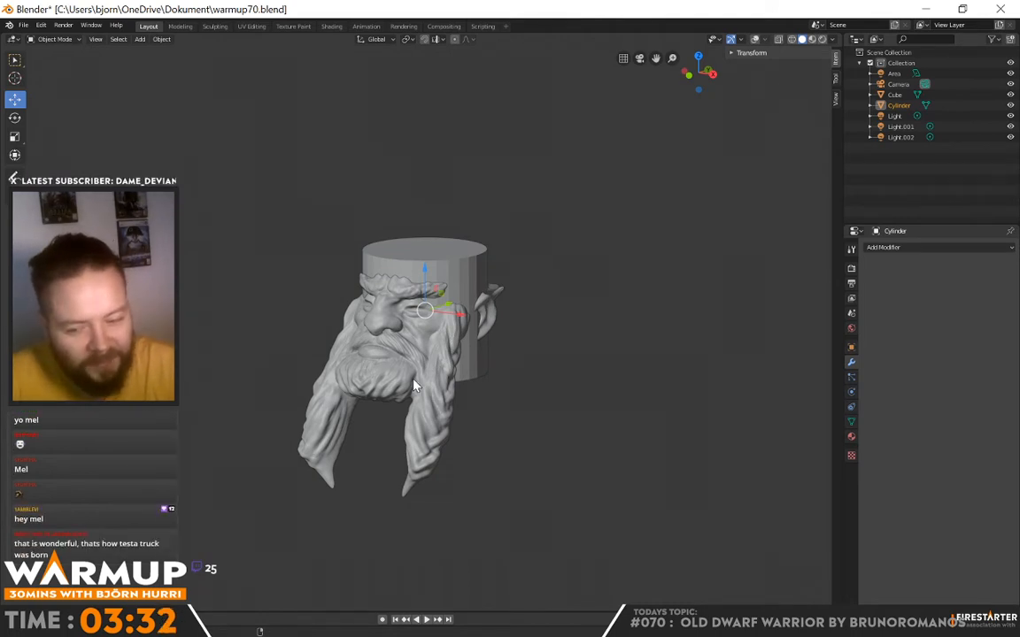
# - Switch to the Sculpting workspace with the cylinder active and enable Dyntopo, accepting the vertex data warning
pyautogui.moveTo(415, 385); pyautogui.dragTo(462, 382, button='middle')
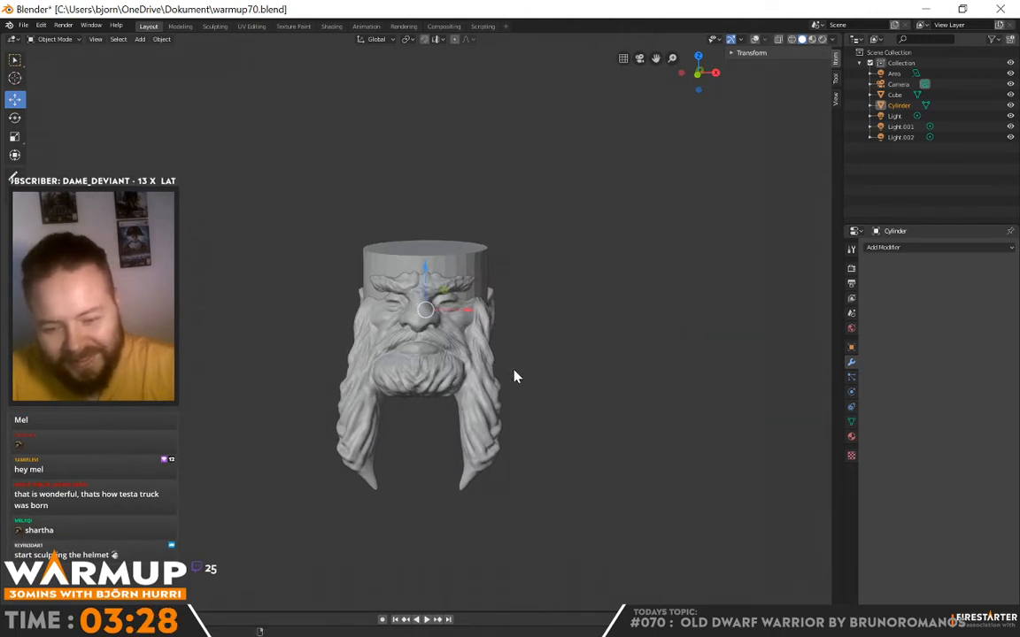
pyautogui.moveTo(435, 347); pyautogui.dragTo(400, 339, button='middle')
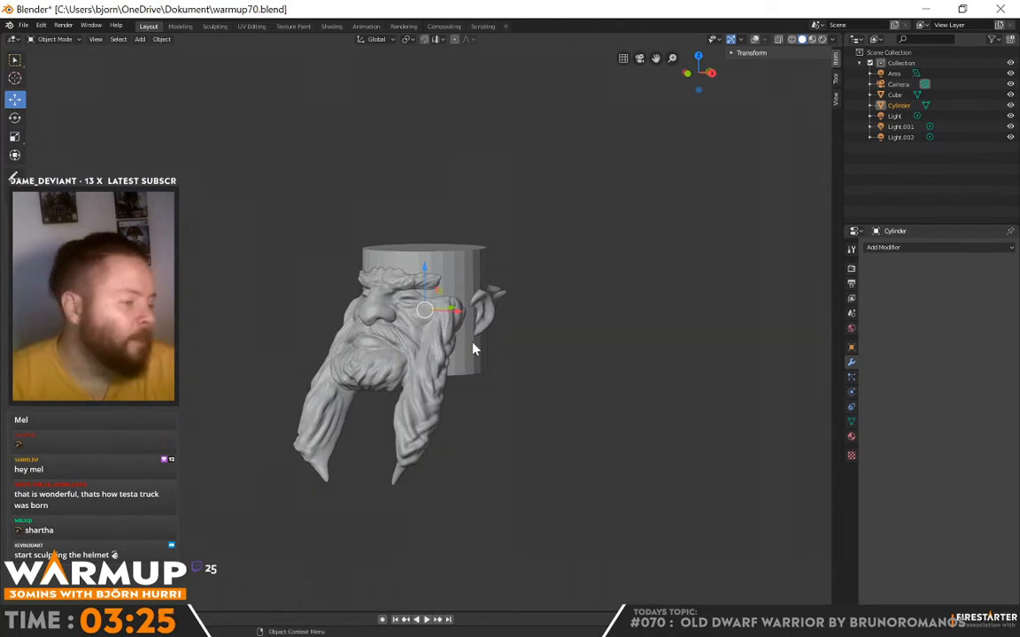
pyautogui.moveTo(537, 359); pyautogui.dragTo(491, 364, button='middle')
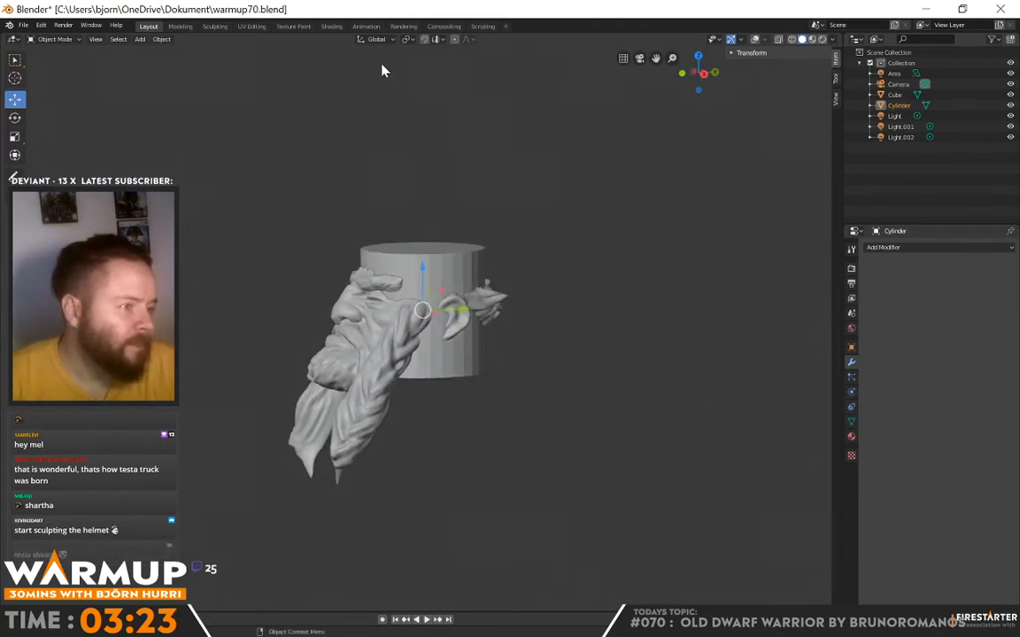
pyautogui.click(214, 25)
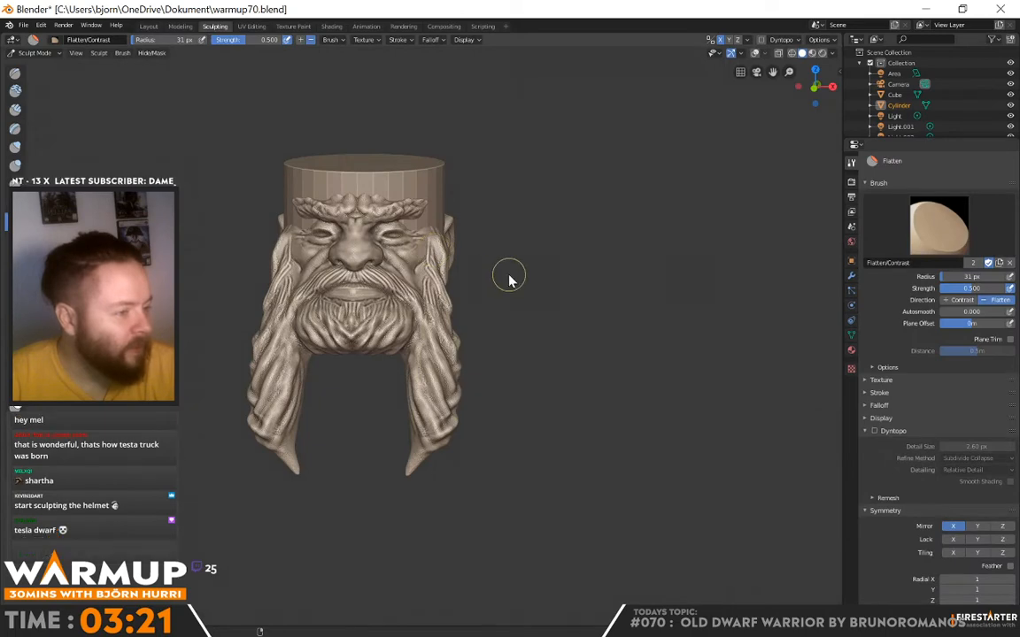
pyautogui.moveTo(510, 278); pyautogui.dragTo(484, 226, button='middle')
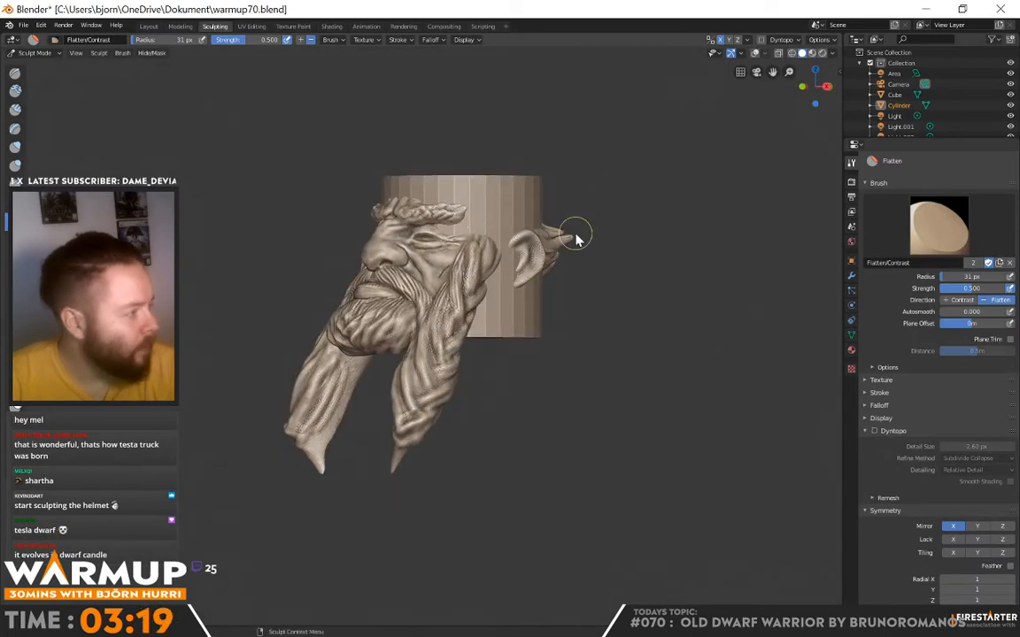
pyautogui.click(873, 431)
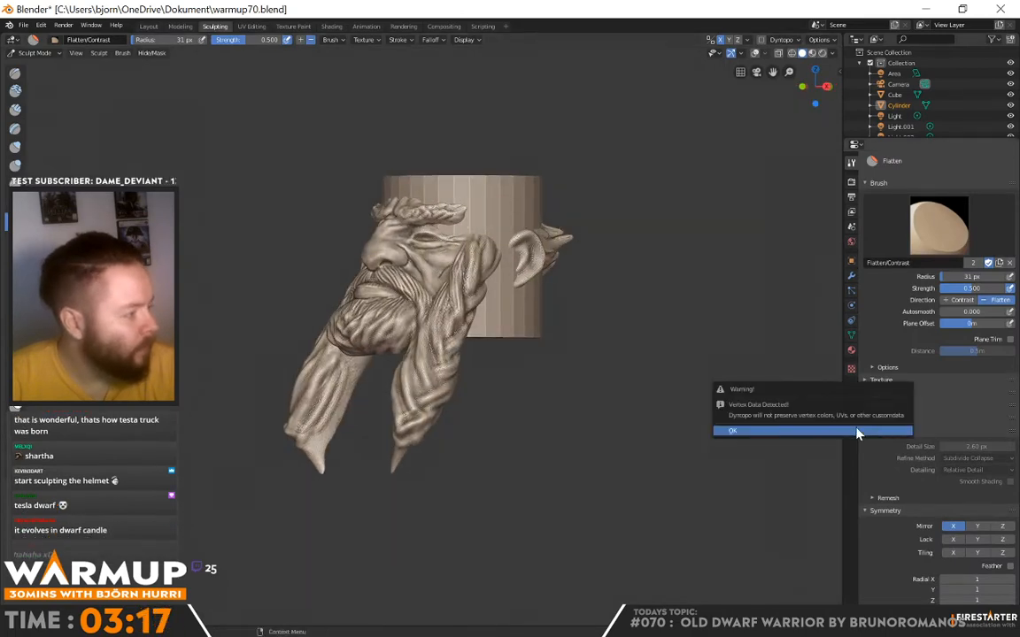
pyautogui.click(776, 433)
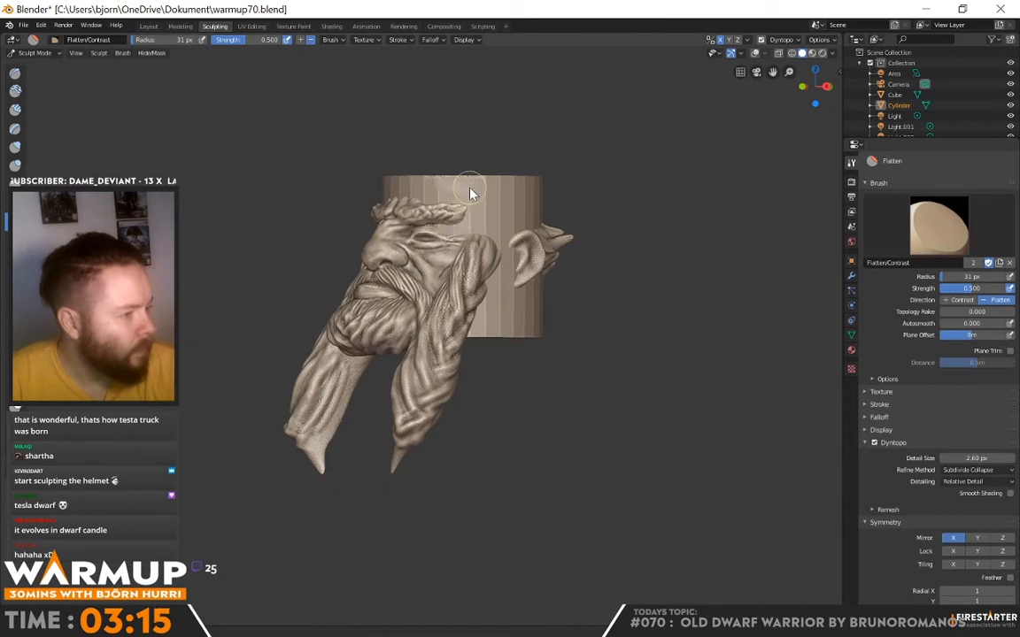
# - Flatten the cylinder's front upper edge and build up a band above the eyebrows with the Draw brush
pyautogui.moveTo(506, 194); pyautogui.dragTo(431, 249, button='middle')
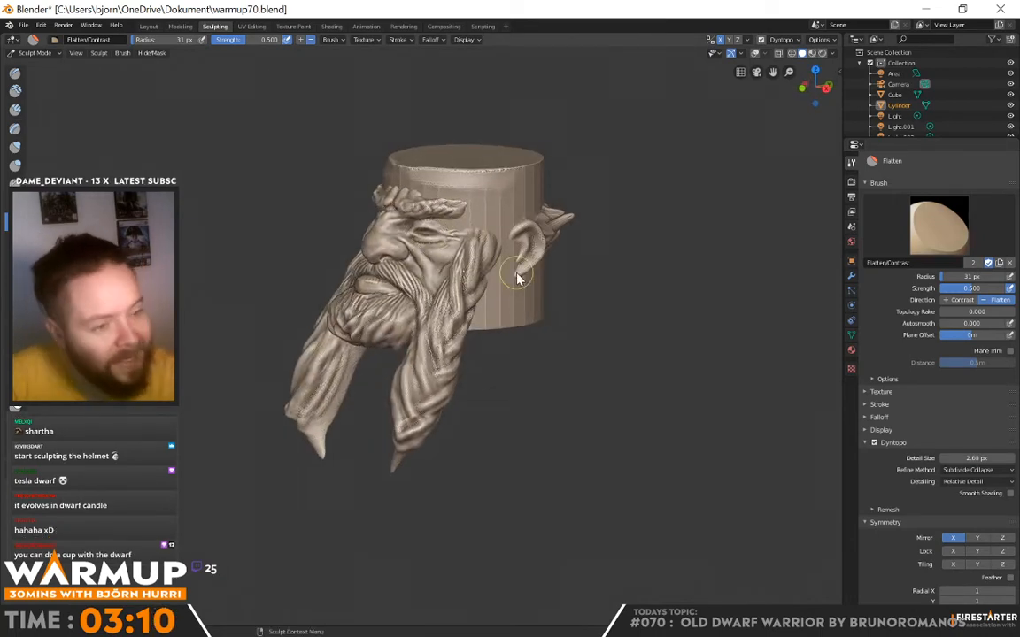
pyautogui.press('x')
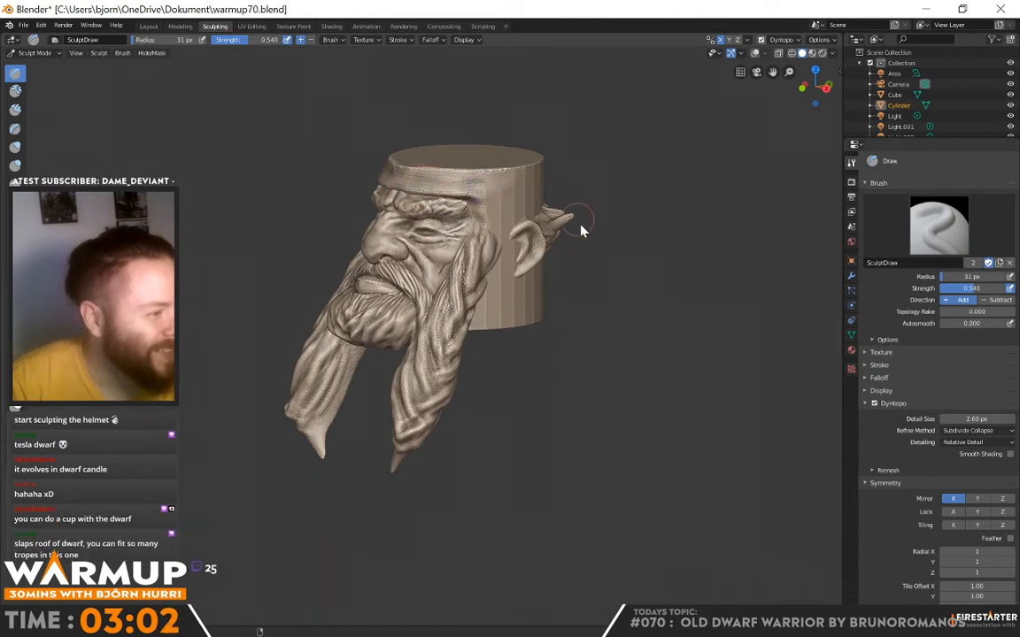
# - Sculpt a vertical strip between the side lock and the ear on the cylinder and smooth its surface
pyautogui.moveTo(581, 223); pyautogui.dragTo(506, 250, button='middle')
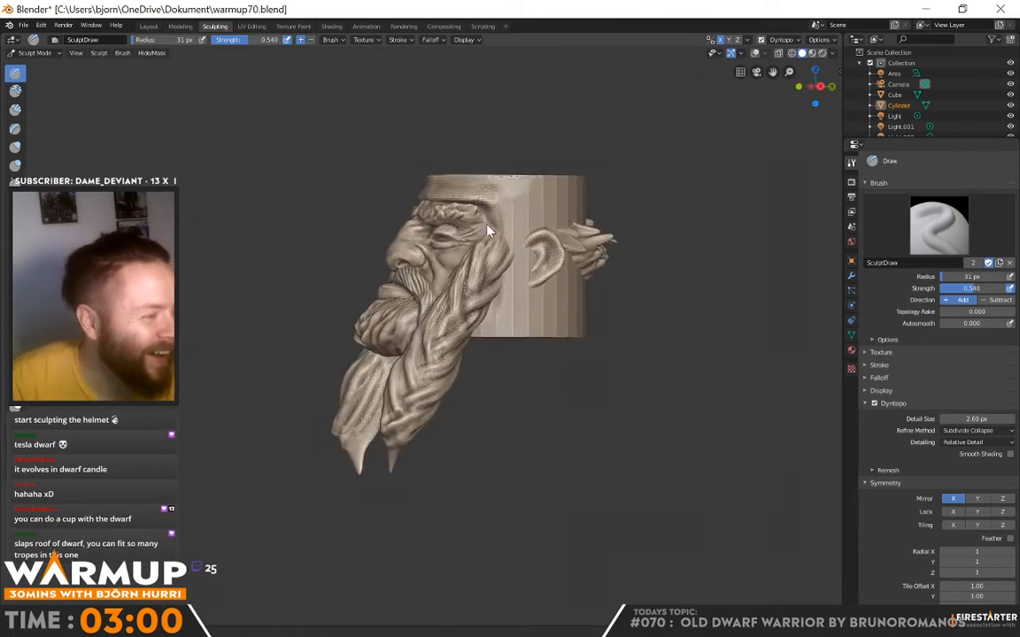
pyautogui.keyDown('ctrl'); pyautogui.moveTo(499, 299); pyautogui.dragTo(485, 337); pyautogui.keyUp('ctrl')
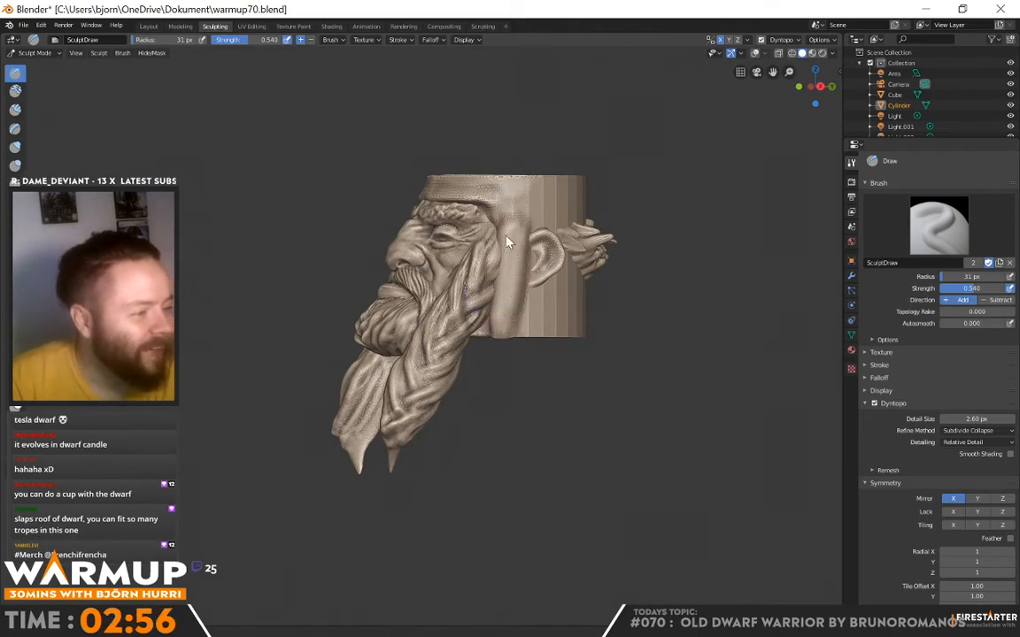
pyautogui.moveTo(527, 219); pyautogui.dragTo(507, 276, button='middle')
pyautogui.moveTo(508, 269)
pyautogui.keyDown('ctrl'); pyautogui.mouseDown()
pyautogui.moveTo(515, 237)
pyautogui.moveTo(521, 297)
pyautogui.moveTo(516, 225)
pyautogui.moveTo(510, 310)
pyautogui.moveTo(518, 263)
pyautogui.moveTo(511, 306)
pyautogui.moveTo(501, 293)
pyautogui.mouseUp(); pyautogui.keyUp('ctrl')
pyautogui.keyDown('shift'); pyautogui.moveTo(510, 232); pyautogui.dragTo(512, 324); pyautogui.keyUp('shift')
pyautogui.keyDown('shift'); pyautogui.moveTo(510, 257); pyautogui.dragTo(511, 316); pyautogui.keyUp('shift')
# - Build up a band above the ear toward the back of the cylinder and smooth the strip at the temple
pyautogui.moveTo(527, 283)
pyautogui.mouseDown(button='middle')
pyautogui.moveTo(602, 291)
pyautogui.moveTo(515, 217)
pyautogui.moveTo(605, 207)
pyautogui.mouseUp(button='middle')
pyautogui.moveTo(522, 197); pyautogui.dragTo(613, 180)
pyautogui.moveTo(501, 197); pyautogui.dragTo(612, 183)
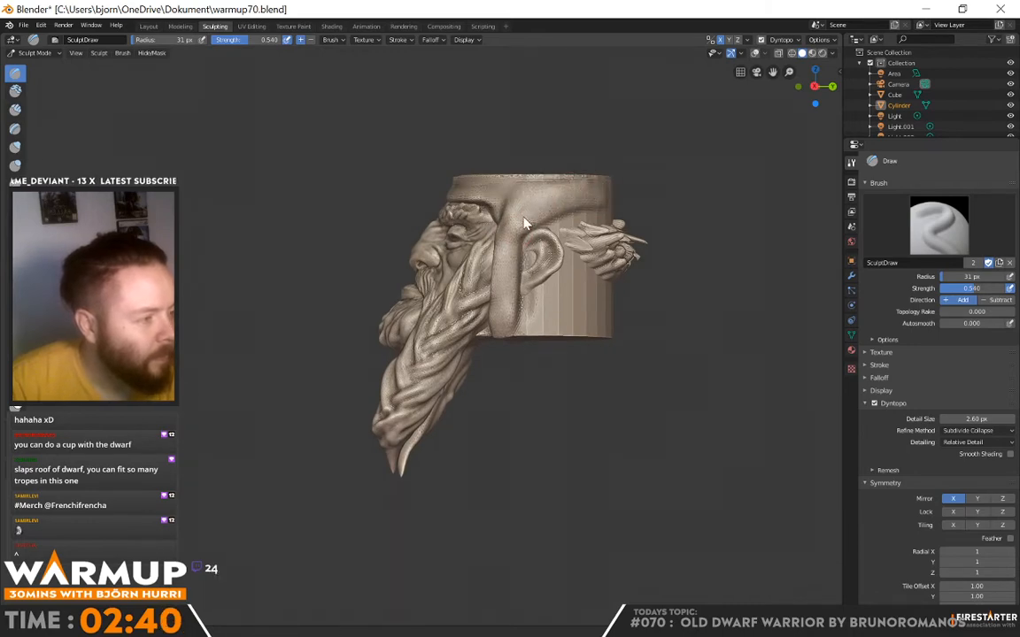
pyautogui.moveTo(524, 223); pyautogui.dragTo(543, 246, button='middle')
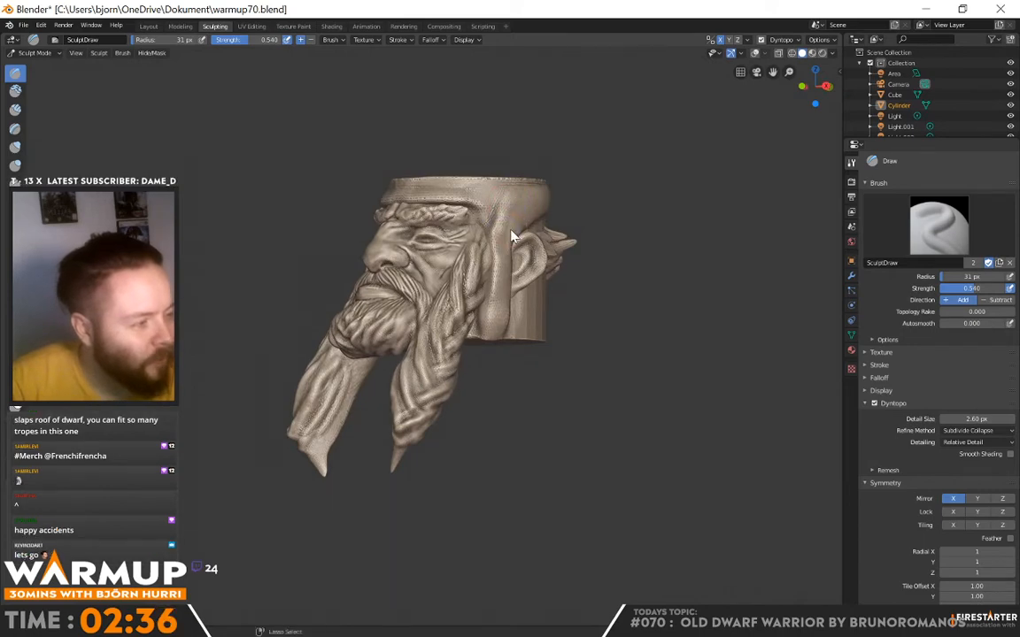
pyautogui.keyDown('shift'); pyautogui.moveTo(502, 312); pyautogui.dragTo(498, 240); pyautogui.keyUp('shift')
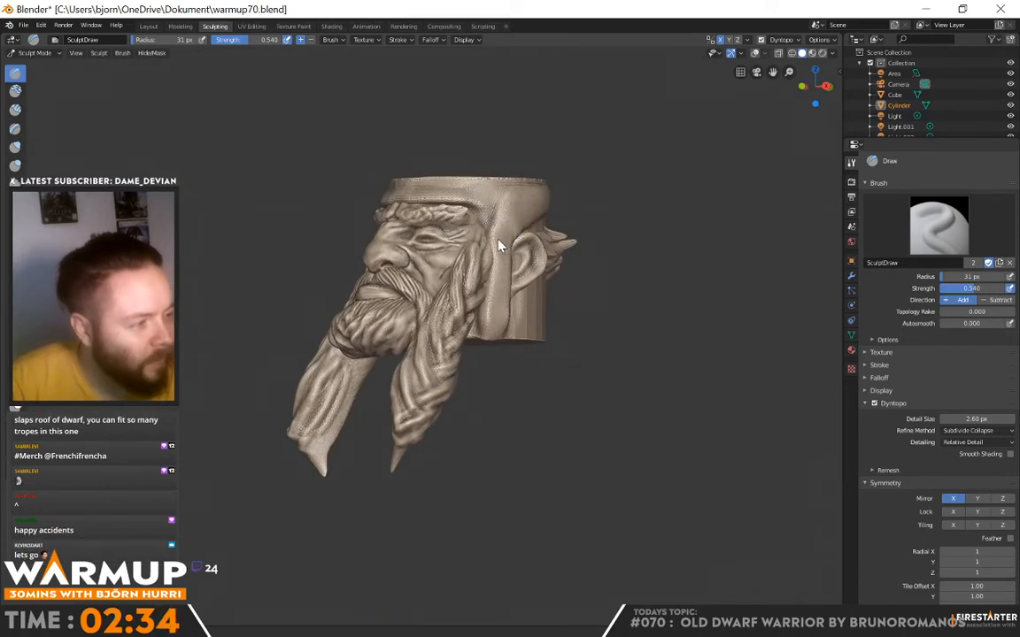
# - Sculpt neck forms below and behind the ear down to the cylinder's lower edge with the Draw brush
pyautogui.moveTo(581, 232); pyautogui.dragTo(527, 255, button='middle')
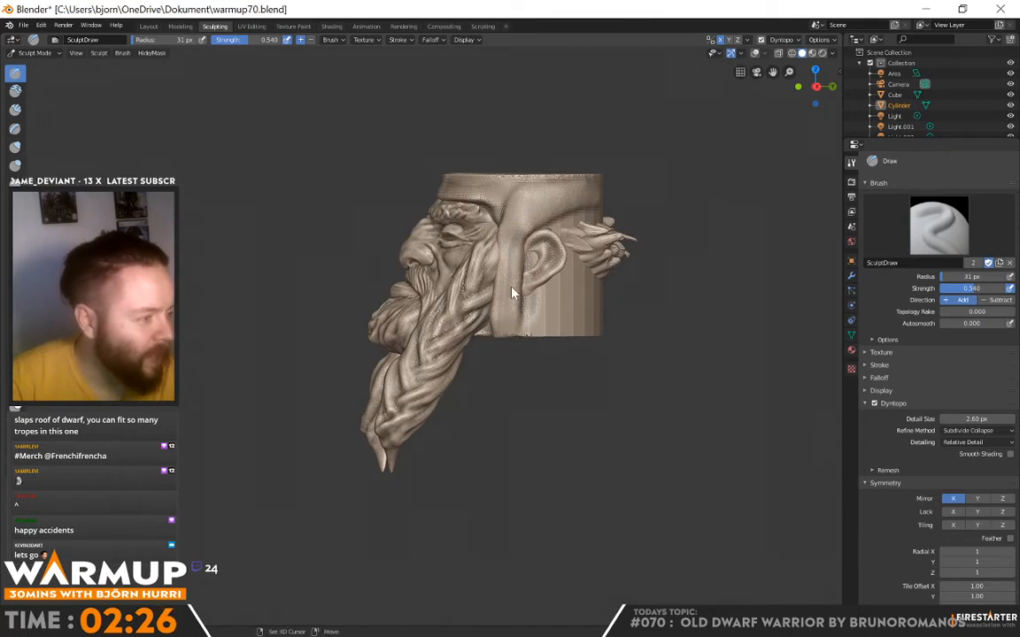
pyautogui.moveTo(642, 284); pyautogui.dragTo(611, 274, button='middle')
pyautogui.moveTo(536, 280)
pyautogui.mouseDown()
pyautogui.moveTo(527, 317)
pyautogui.moveTo(550, 235)
pyautogui.mouseUp()
pyautogui.moveTo(550, 236)
pyautogui.mouseDown()
pyautogui.moveTo(561, 260)
pyautogui.moveTo(544, 248)
pyautogui.mouseUp()
pyautogui.moveTo(539, 306); pyautogui.dragTo(528, 331)
pyautogui.moveTo(554, 305); pyautogui.dragTo(552, 331)
pyautogui.moveTo(554, 274)
pyautogui.mouseDown()
pyautogui.moveTo(557, 331)
pyautogui.moveTo(518, 338)
pyautogui.mouseUp()
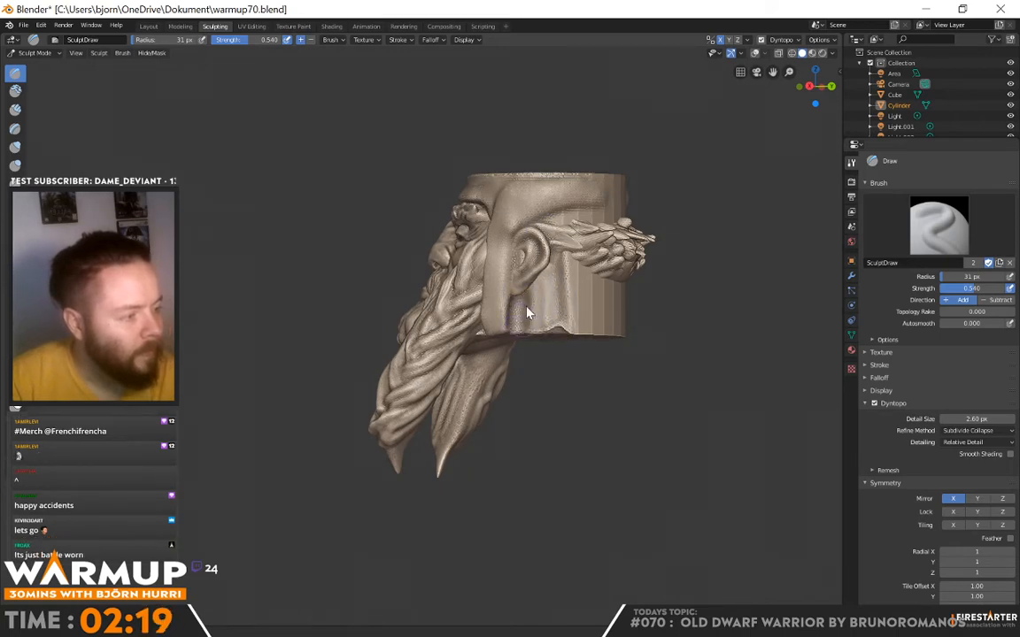
pyautogui.moveTo(543, 297); pyautogui.dragTo(538, 333)
pyautogui.moveTo(550, 276); pyautogui.dragTo(559, 329)
pyautogui.moveTo(557, 276)
pyautogui.mouseDown()
pyautogui.moveTo(577, 329)
pyautogui.moveTo(588, 312)
pyautogui.moveTo(609, 316)
pyautogui.moveTo(535, 311)
pyautogui.moveTo(562, 268)
pyautogui.mouseUp()
# - Rework the strip in front of the ear between temple and jaw, checking the head from a distance
pyautogui.moveTo(644, 288)
pyautogui.mouseDown(button='middle')
pyautogui.moveTo(881, 309)
pyautogui.moveTo(742, 301)
pyautogui.moveTo(615, 269)
pyautogui.moveTo(520, 212)
pyautogui.mouseUp(button='middle')
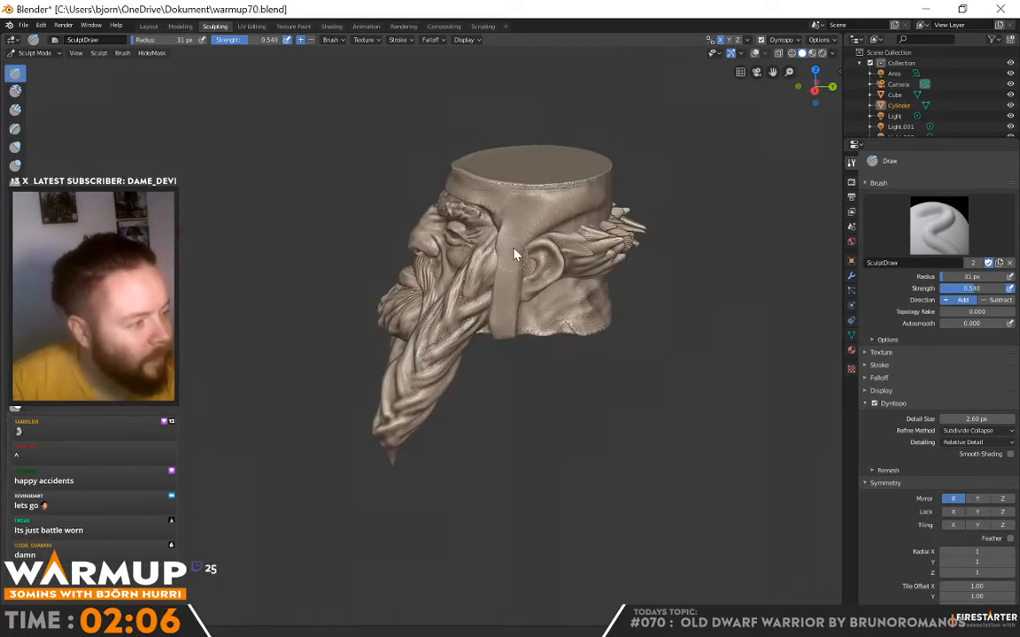
pyautogui.moveTo(607, 223)
pyautogui.mouseDown(button='middle')
pyautogui.moveTo(847, 205)
pyautogui.moveTo(629, 209)
pyautogui.moveTo(512, 326)
pyautogui.mouseUp(button='middle')
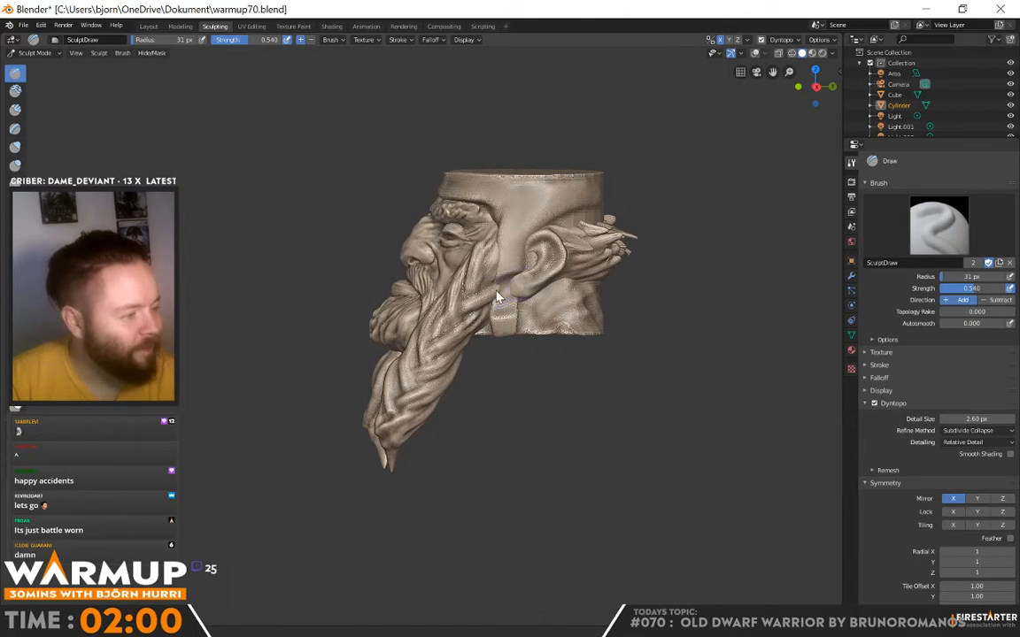
pyautogui.moveTo(514, 317)
pyautogui.mouseDown(button='middle')
pyautogui.moveTo(741, 295)
pyautogui.moveTo(820, 319)
pyautogui.moveTo(796, 302)
pyautogui.moveTo(616, 289)
pyautogui.mouseUp(button='middle')
pyautogui.scroll(-3, 549, 319)
pyautogui.moveTo(548, 319)
pyautogui.mouseDown(button='middle')
pyautogui.moveTo(633, 364)
pyautogui.moveTo(416, 301)
pyautogui.moveTo(466, 338)
pyautogui.moveTo(616, 364)
pyautogui.mouseUp(button='middle')
# - Undo the strokes on the neck, the band above the ear and the strip in front of it
pyautogui.hotkey('ctrl', 'z')
pyautogui.hotkey('ctrl', 'z')
pyautogui.hotkey('ctrl', 'z')
pyautogui.hotkey('ctrl', 'z')
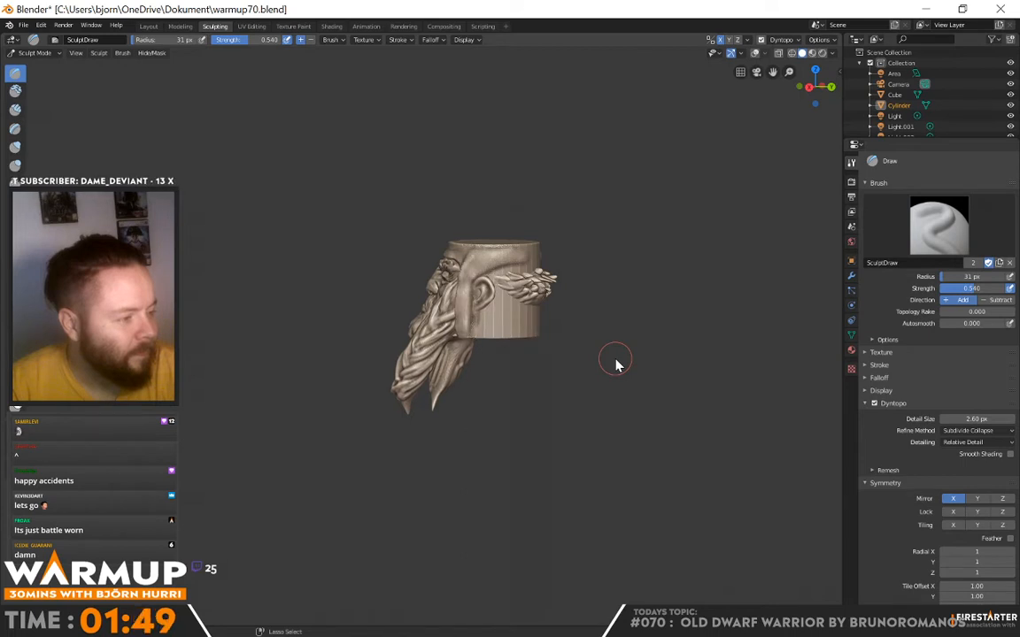
pyautogui.hotkey('ctrl', 'z')
pyautogui.hotkey('ctrl', 'z')
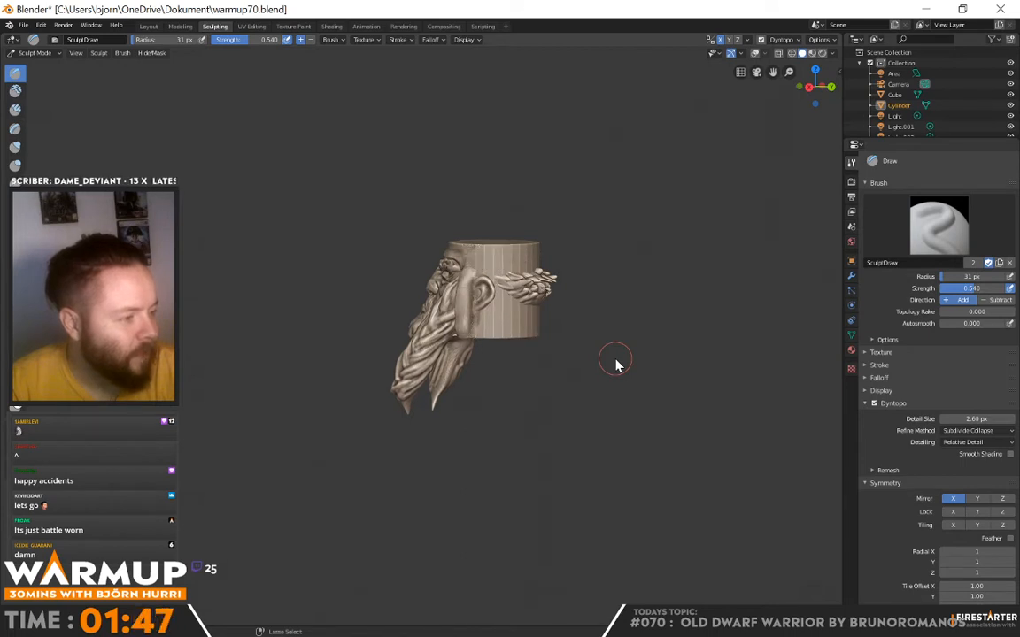
pyautogui.hotkey('ctrl', 'z')
pyautogui.hotkey('ctrl', 'z')
pyautogui.hotkey('ctrl', 'z')
pyautogui.hotkey('ctrl', 'z')
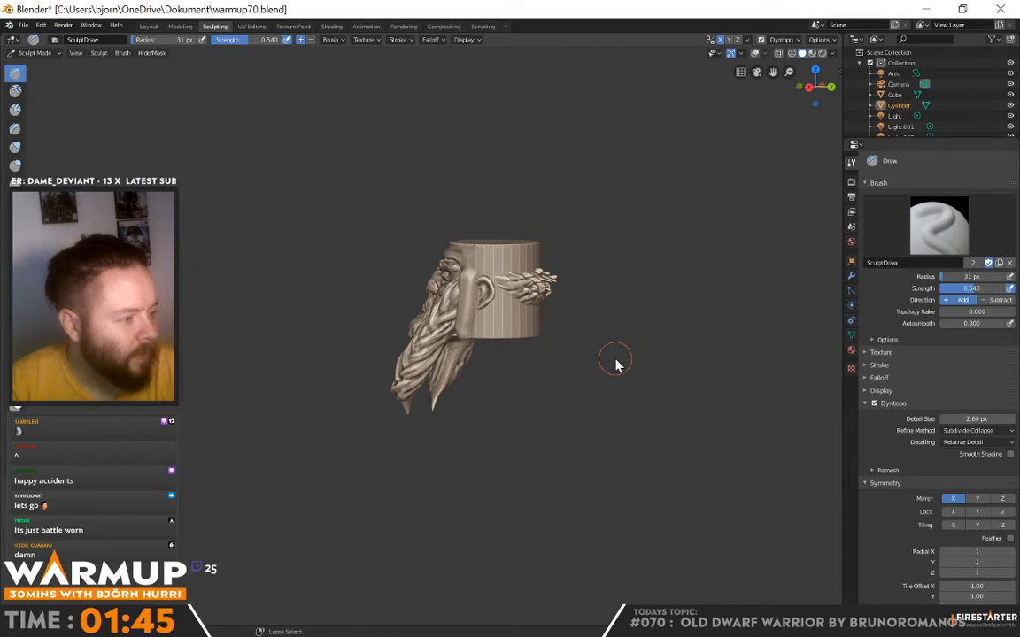
# - Build up a thick helmet-like rim around the back of the cylinder, over the ear and down toward the jaw
pyautogui.moveTo(429, 351); pyautogui.dragTo(512, 365, button='middle')
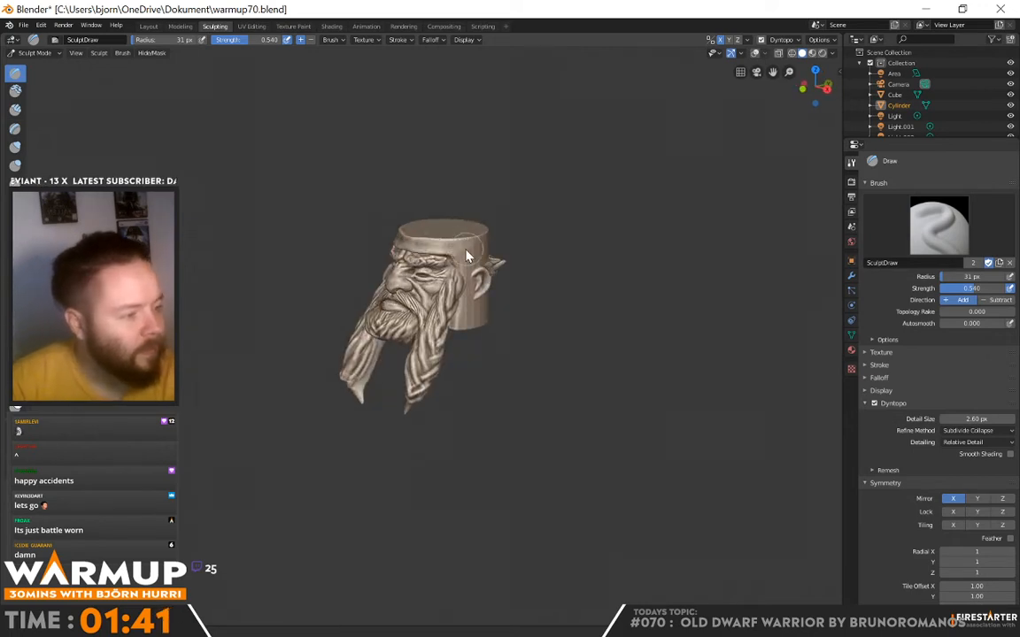
pyautogui.moveTo(462, 254); pyautogui.dragTo(516, 283, button='middle')
pyautogui.moveTo(545, 260); pyautogui.dragTo(518, 275)
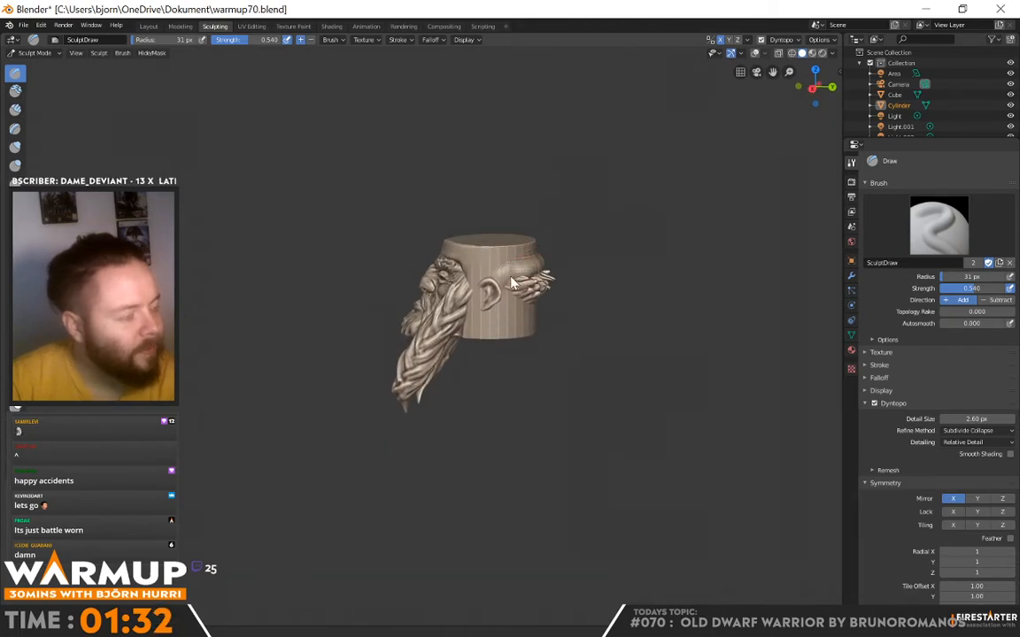
pyautogui.moveTo(553, 268); pyautogui.dragTo(527, 272, button='middle')
pyautogui.moveTo(528, 272)
pyautogui.mouseDown()
pyautogui.moveTo(542, 291)
pyautogui.moveTo(521, 302)
pyautogui.moveTo(492, 285)
pyautogui.mouseUp()
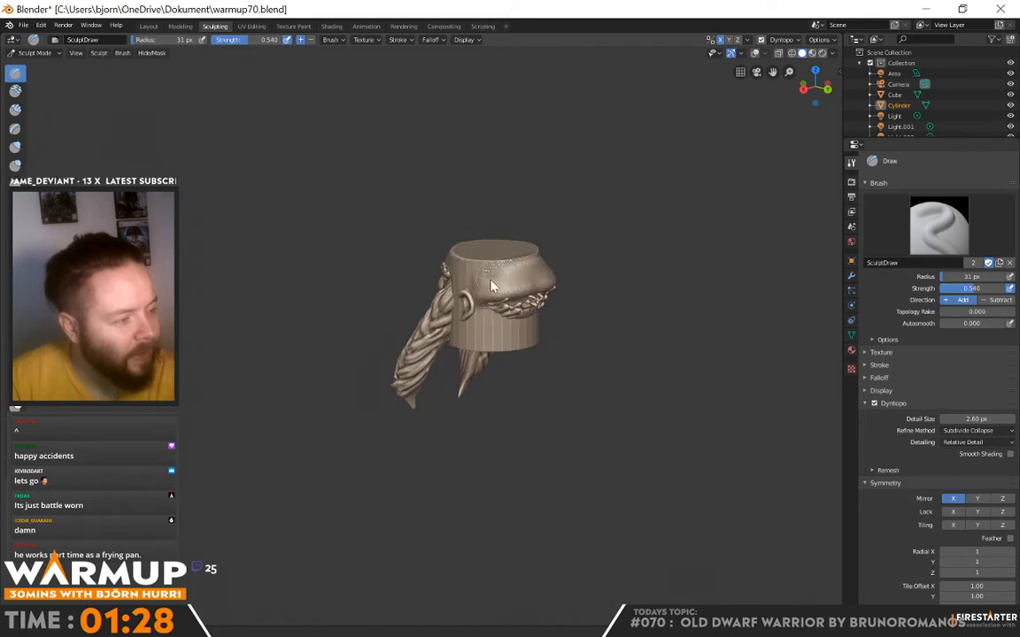
pyautogui.moveTo(531, 274)
pyautogui.mouseDown(button='middle')
pyautogui.moveTo(644, 275)
pyautogui.moveTo(619, 279)
pyautogui.mouseUp(button='middle')
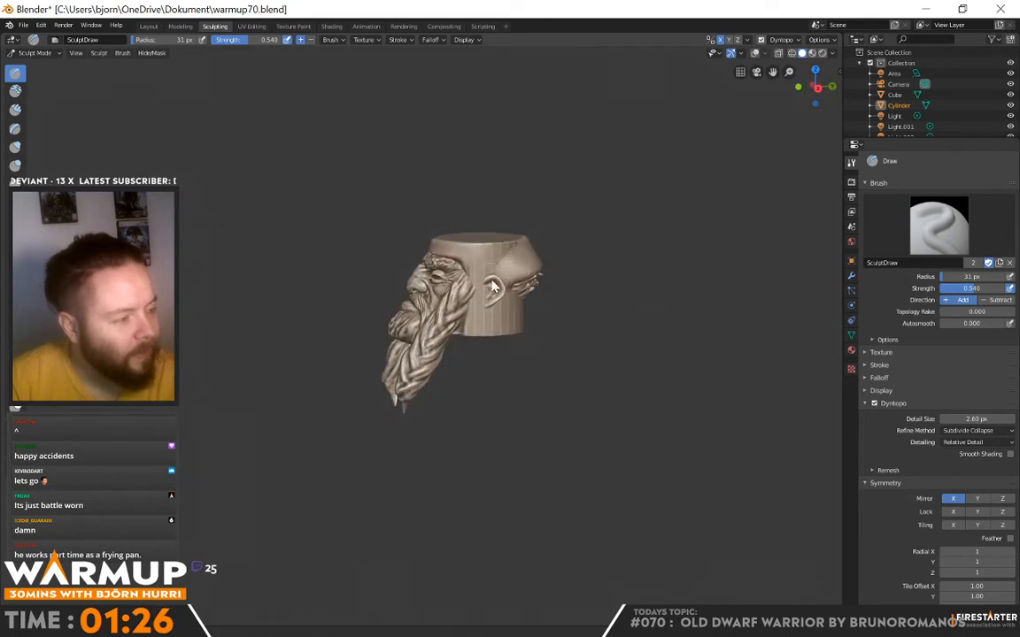
pyautogui.moveTo(496, 280); pyautogui.dragTo(472, 326)
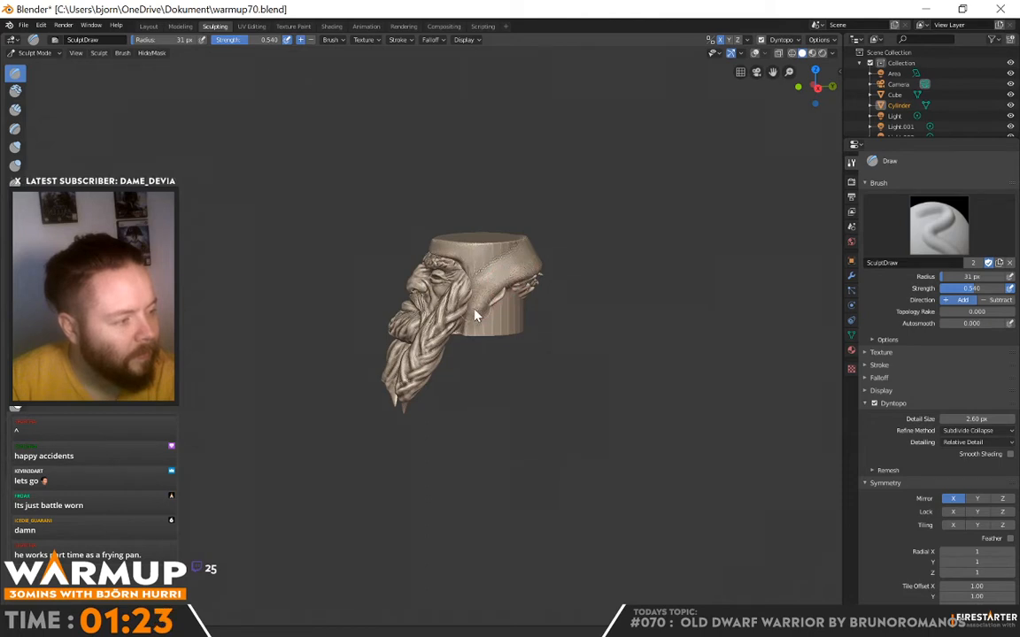
# - Flatten the raised rim around the back and side with the Flatten/Contrast brush at 31 px radius and 0.500 strength
pyautogui.hotkey('shift', 't')
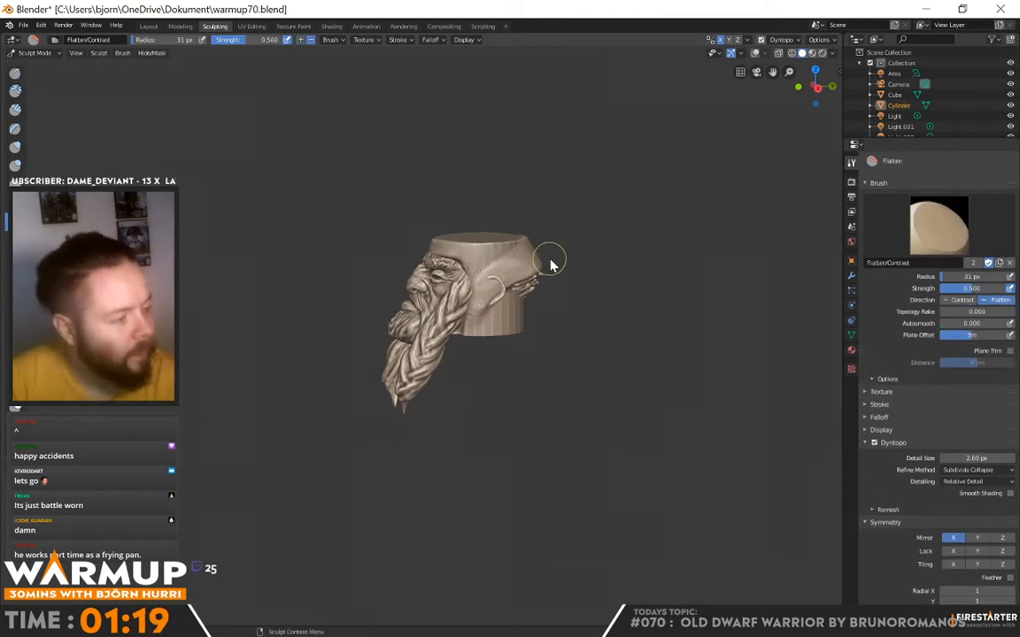
pyautogui.moveTo(549, 265); pyautogui.dragTo(489, 290)
pyautogui.moveTo(537, 281)
pyautogui.mouseDown(button='middle')
pyautogui.moveTo(505, 268)
pyautogui.moveTo(562, 282)
pyautogui.moveTo(493, 306)
pyautogui.moveTo(622, 246)
pyautogui.moveTo(701, 251)
pyautogui.moveTo(580, 257)
pyautogui.mouseUp(button='middle')
# - Add more volume along the rear rim's lower edge with the Draw brush at 0.540 strength
pyautogui.moveTo(494, 306)
pyautogui.mouseDown(button='middle')
pyautogui.moveTo(586, 277)
pyautogui.moveTo(541, 287)
pyautogui.mouseUp(button='middle')
pyautogui.click(15, 73)
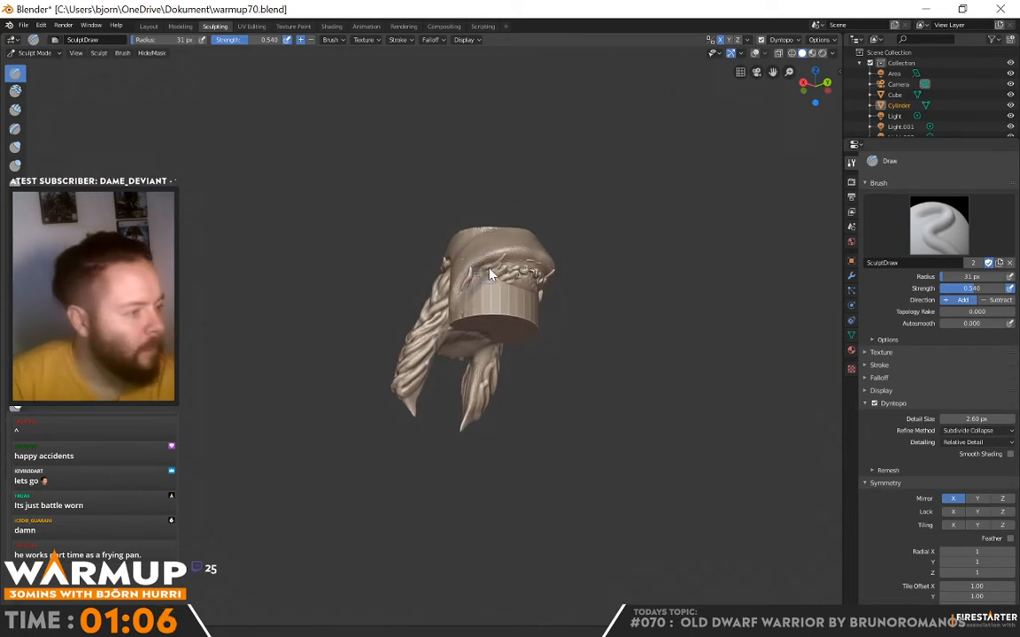
pyautogui.moveTo(508, 264); pyautogui.dragTo(540, 276)
pyautogui.moveTo(487, 280); pyautogui.dragTo(395, 252, button='middle')
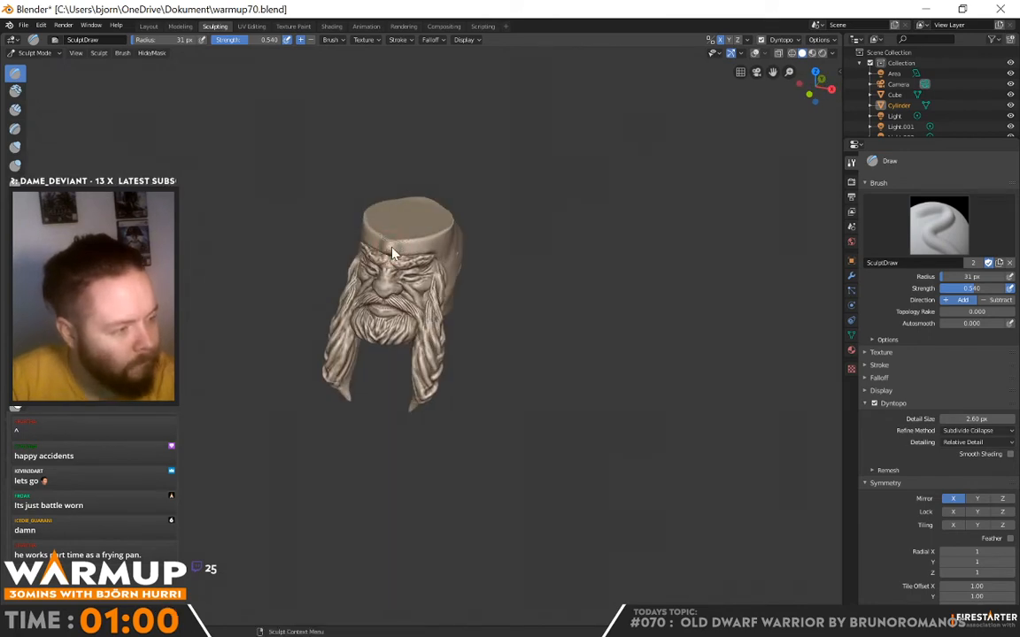
# - Draw a nose guard from the helmet's front rim down the nose bridge and level it with the Flatten/Contrast brush
pyautogui.moveTo(389, 243); pyautogui.dragTo(383, 287)
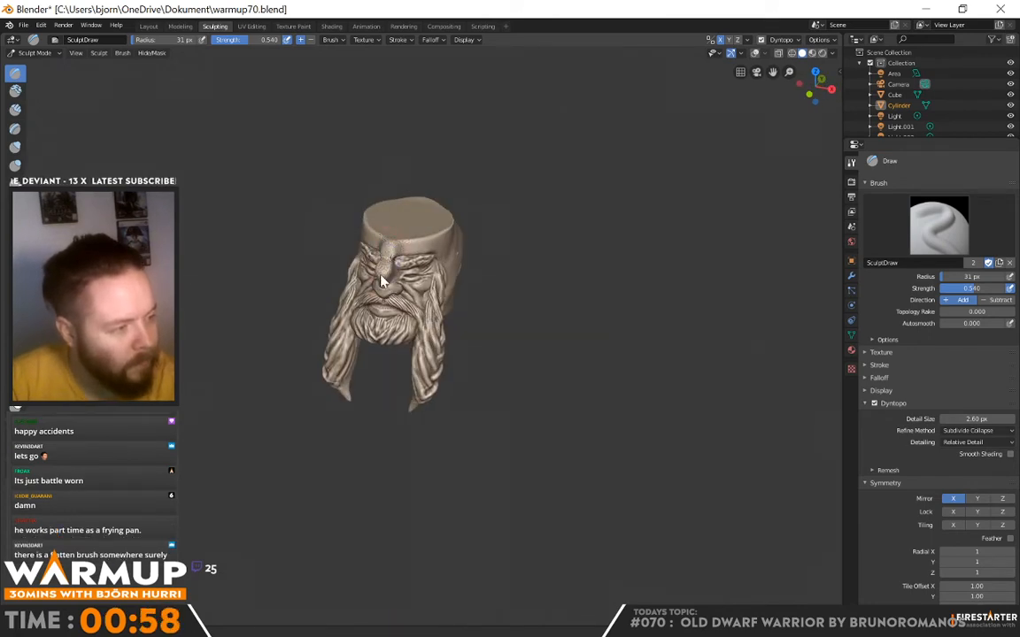
pyautogui.moveTo(518, 266); pyautogui.dragTo(457, 245, button='middle')
pyautogui.moveTo(560, 252); pyautogui.dragTo(385, 270, button='middle')
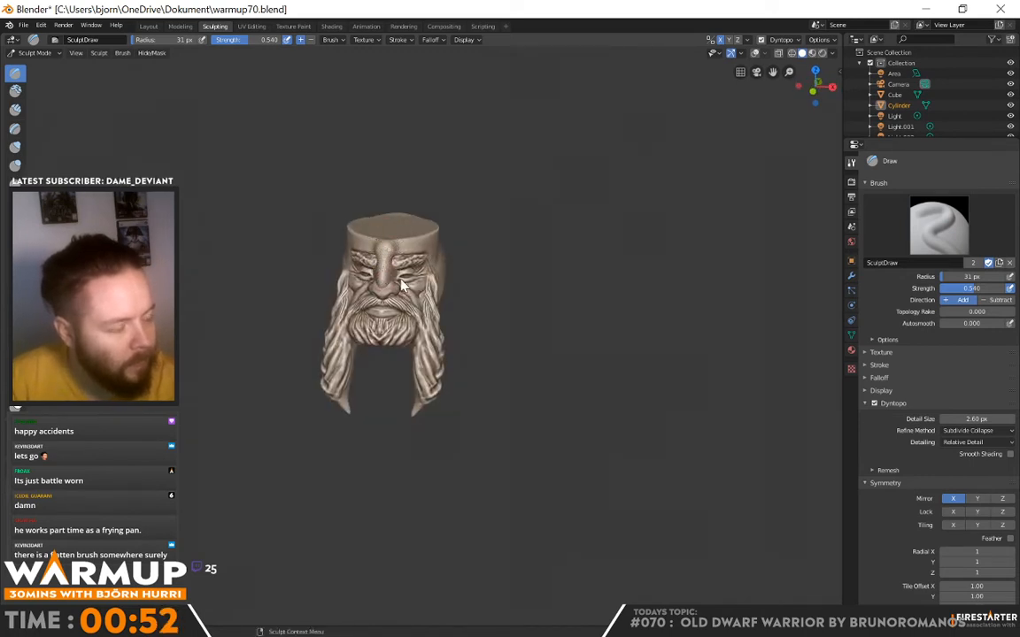
pyautogui.moveTo(531, 282)
pyautogui.mouseDown(button='middle')
pyautogui.moveTo(483, 264)
pyautogui.moveTo(528, 263)
pyautogui.mouseUp(button='middle')
pyautogui.hotkey('shift', 't')
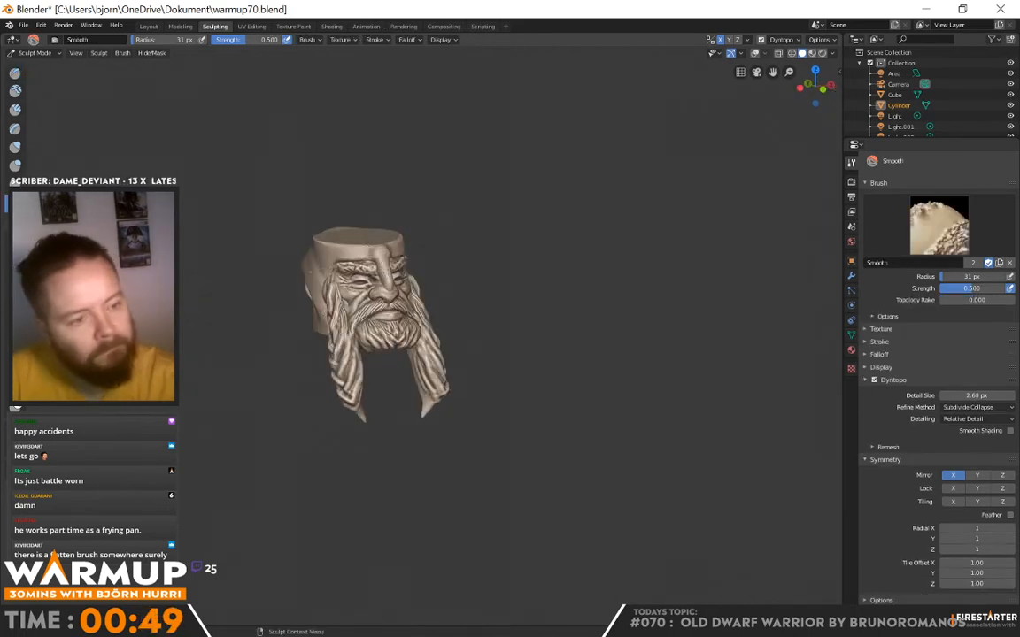
pyautogui.moveTo(427, 273)
pyautogui.mouseDown(button='middle')
pyautogui.moveTo(387, 272)
pyautogui.moveTo(558, 262)
pyautogui.moveTo(360, 228)
pyautogui.mouseUp(button='middle')
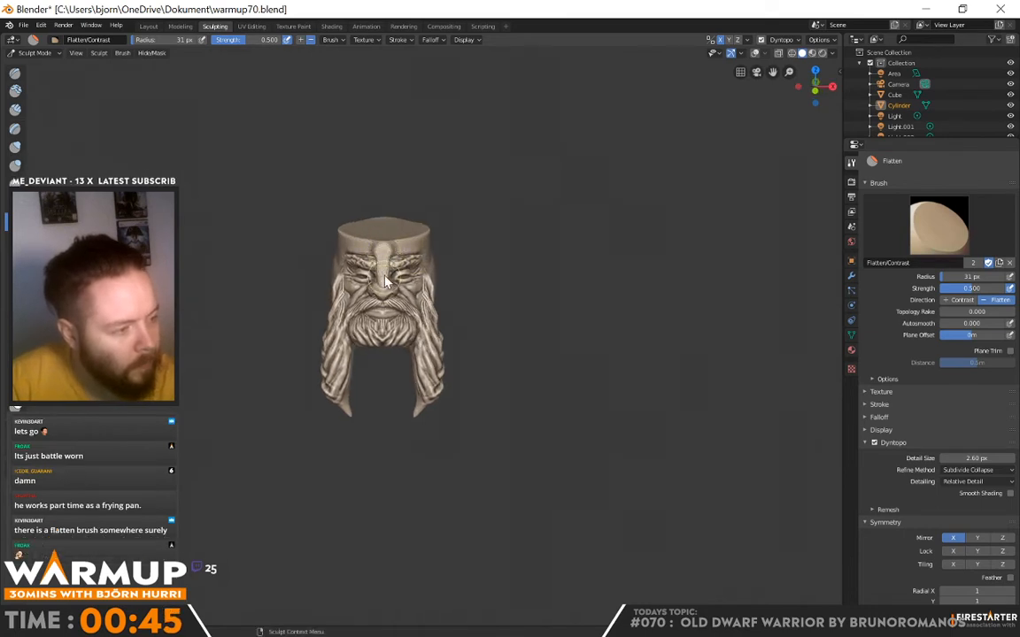
pyautogui.moveTo(385, 281); pyautogui.dragTo(358, 228, button='middle')
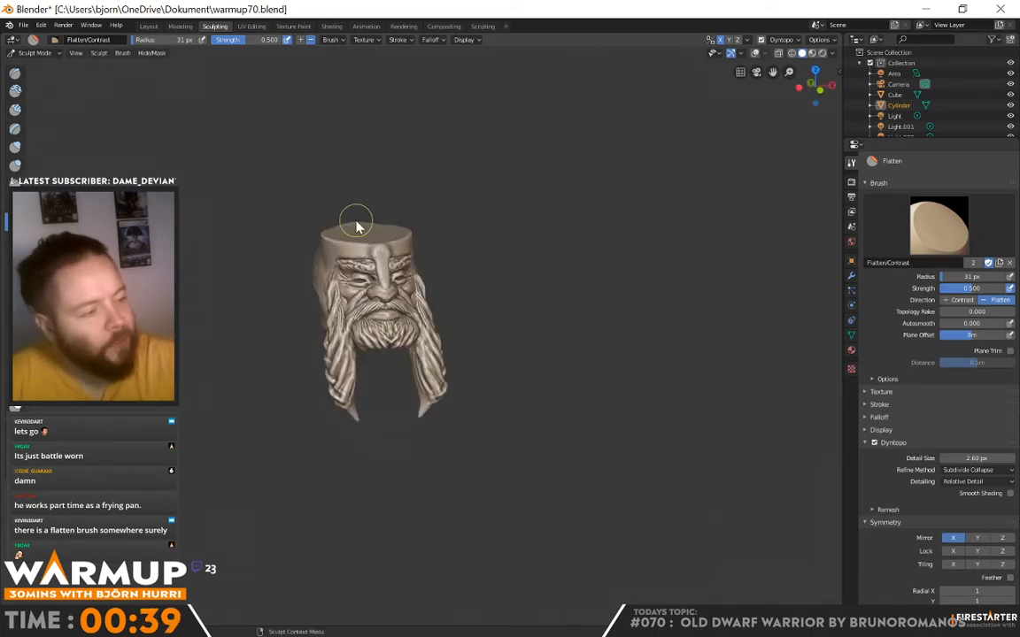
# - Delete the cylinder helmet object from the scene and return to the Sculpting workspace
pyautogui.click(148, 27)
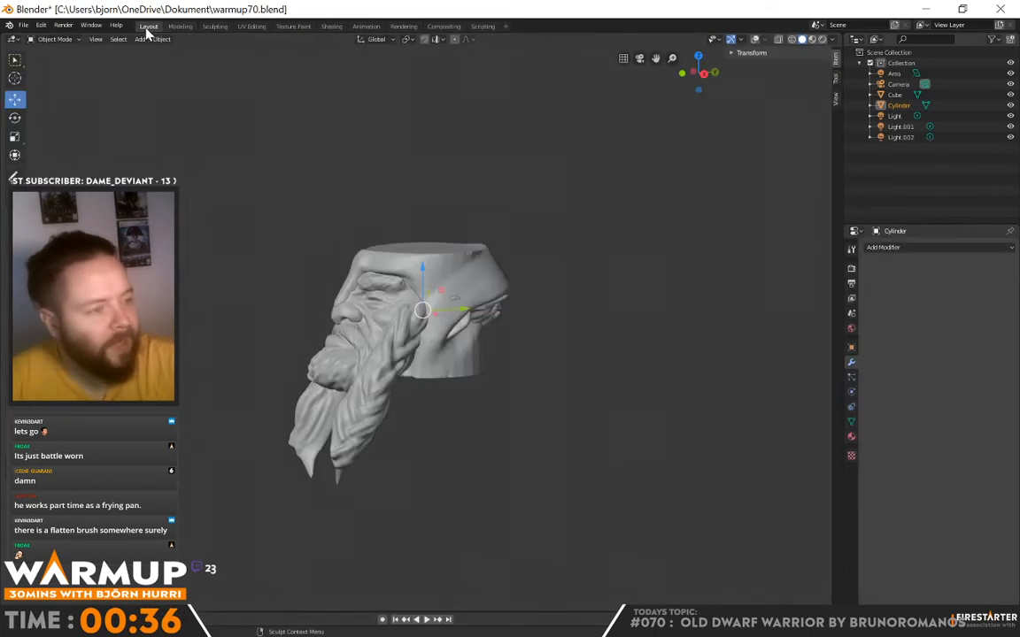
pyautogui.press('Delete')
pyautogui.press('n')
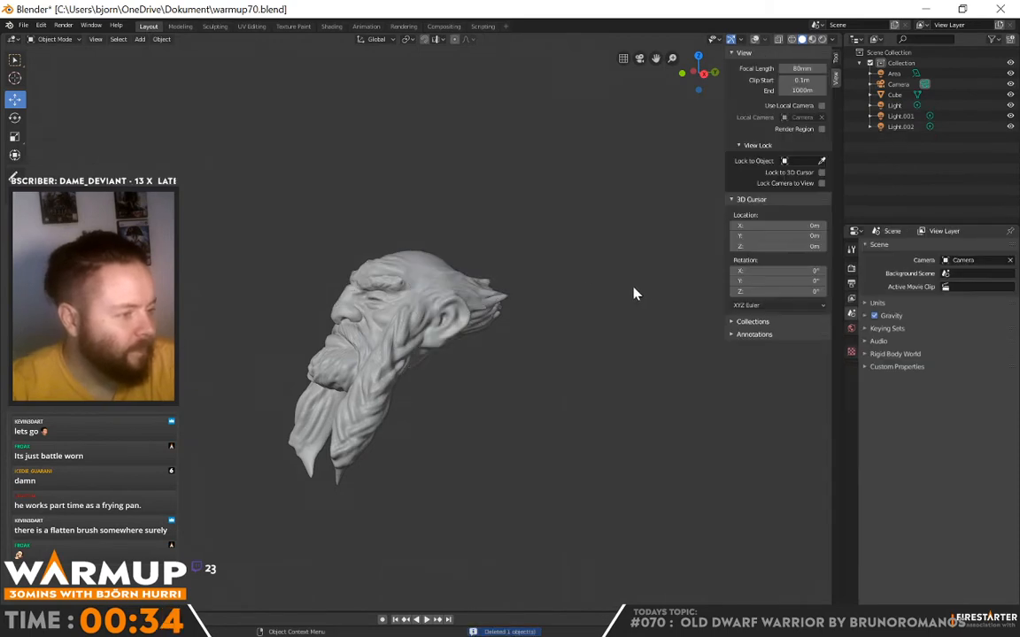
pyautogui.moveTo(575, 266); pyautogui.dragTo(348, 212, button='middle')
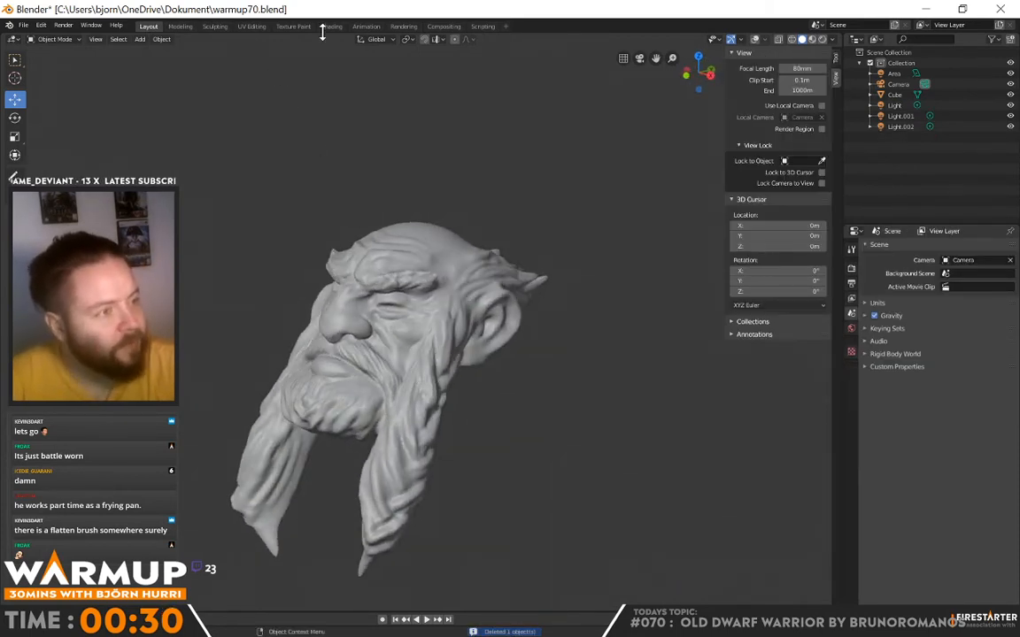
pyautogui.click(211, 31)
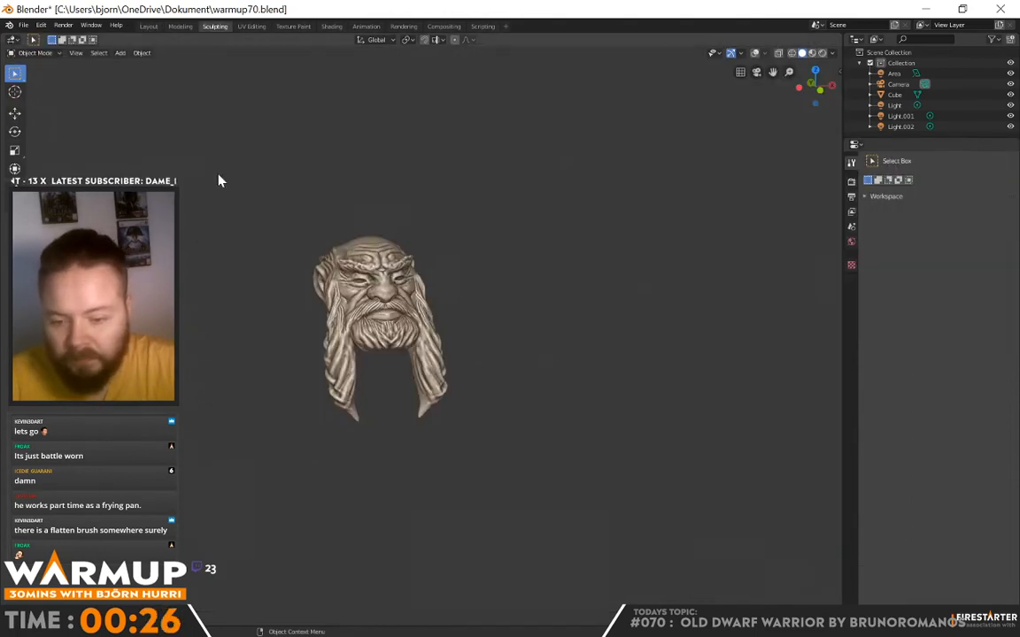
# - Select the bearded head mesh and put it back into Sculpt Mode
pyautogui.moveTo(482, 369); pyautogui.dragTo(363, 281, button='middle')
pyautogui.scroll(2, 362, 282)
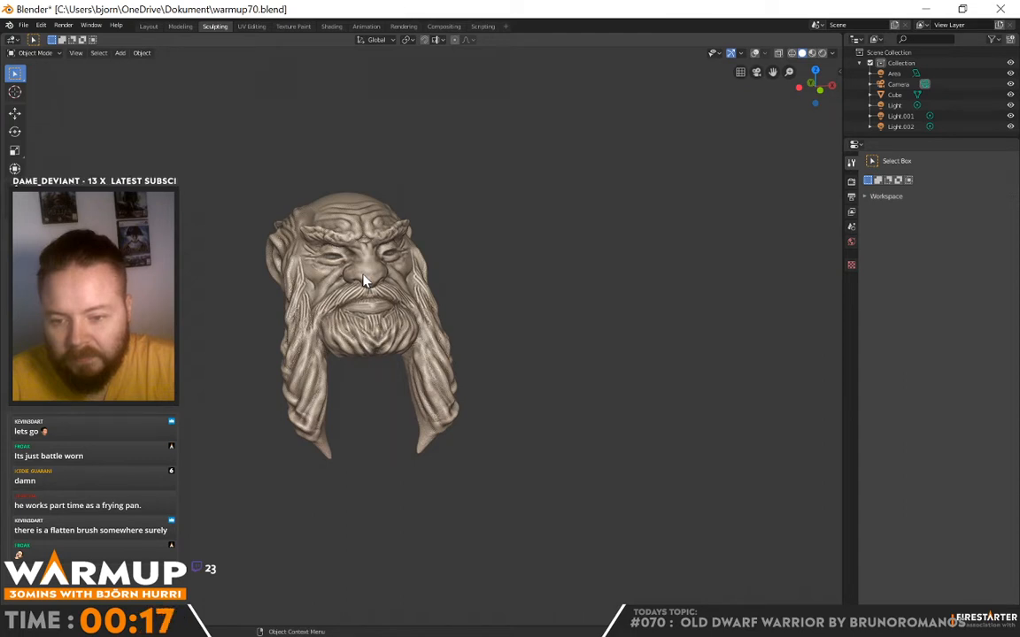
pyautogui.scroll(1, 363, 282)
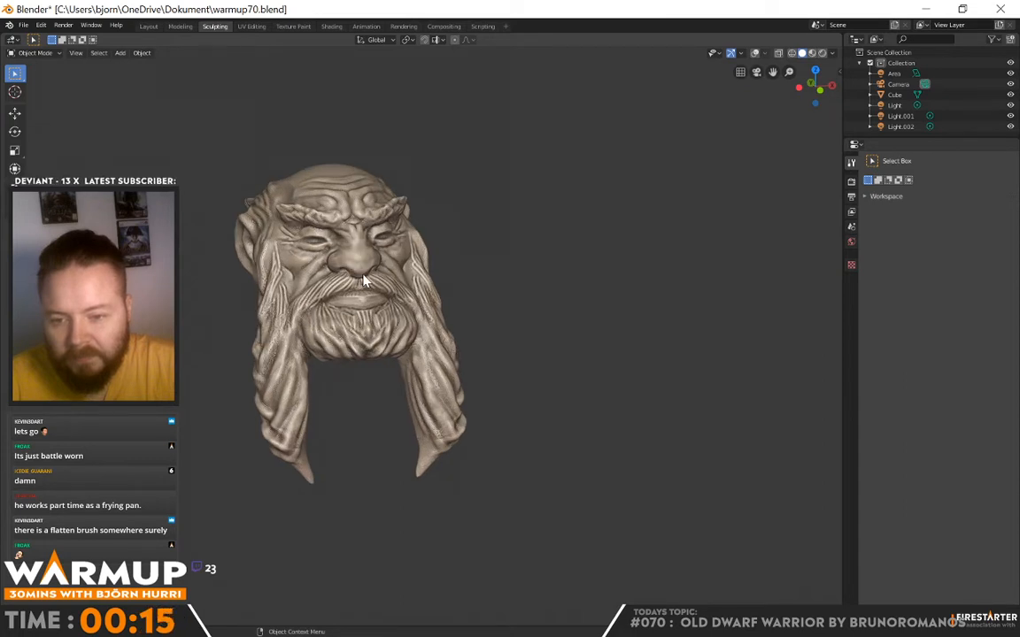
pyautogui.moveTo(399, 303)
pyautogui.mouseDown(button='middle')
pyautogui.moveTo(444, 296)
pyautogui.moveTo(345, 281)
pyautogui.moveTo(377, 305)
pyautogui.moveTo(303, 319)
pyautogui.moveTo(321, 296)
pyautogui.moveTo(409, 304)
pyautogui.mouseUp(button='middle')
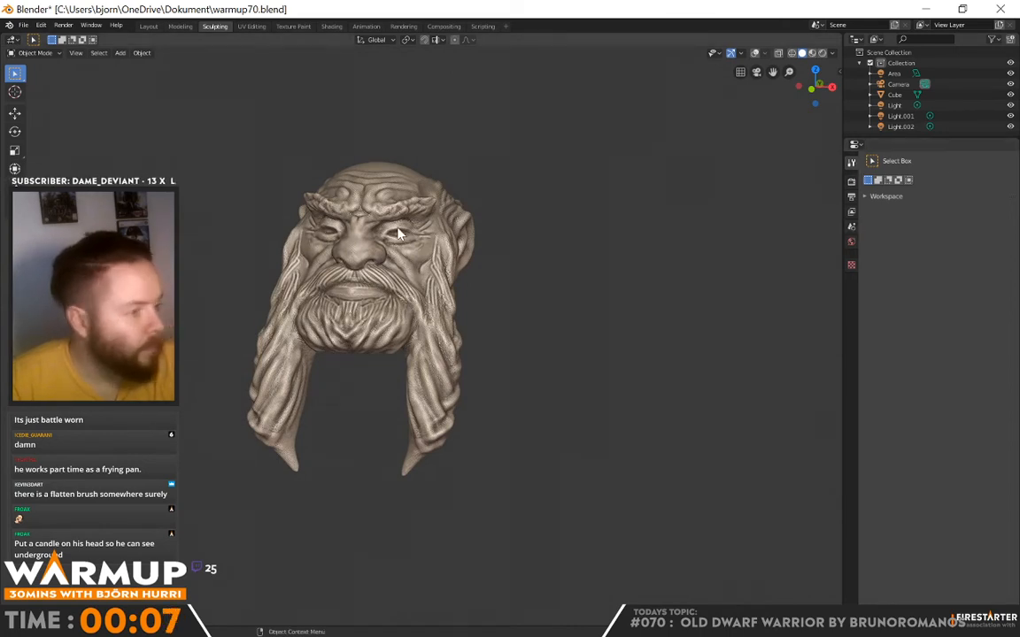
pyautogui.click(376, 178)
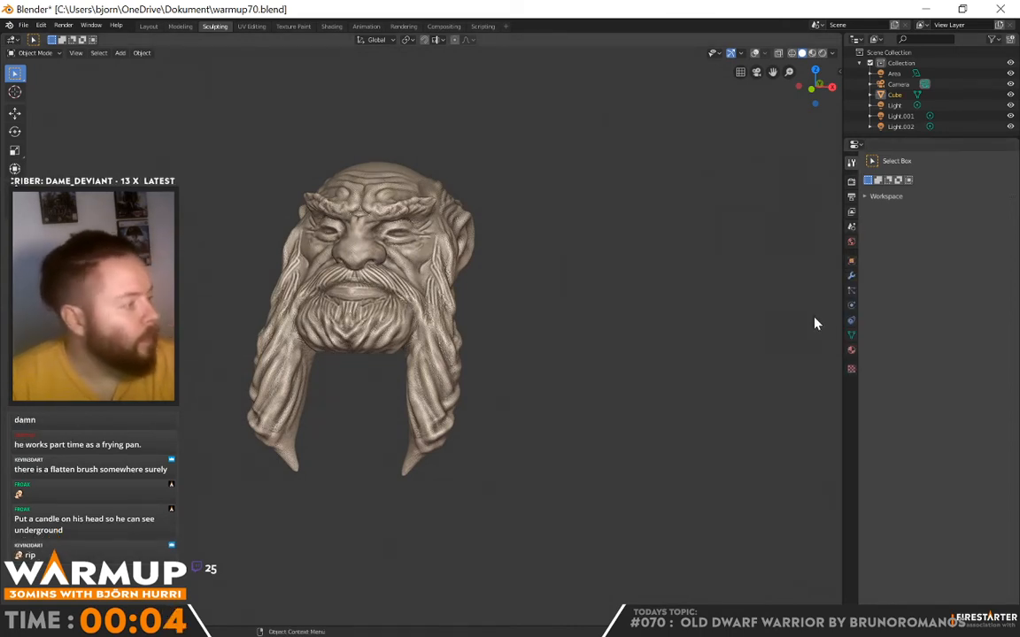
pyautogui.click(850, 275)
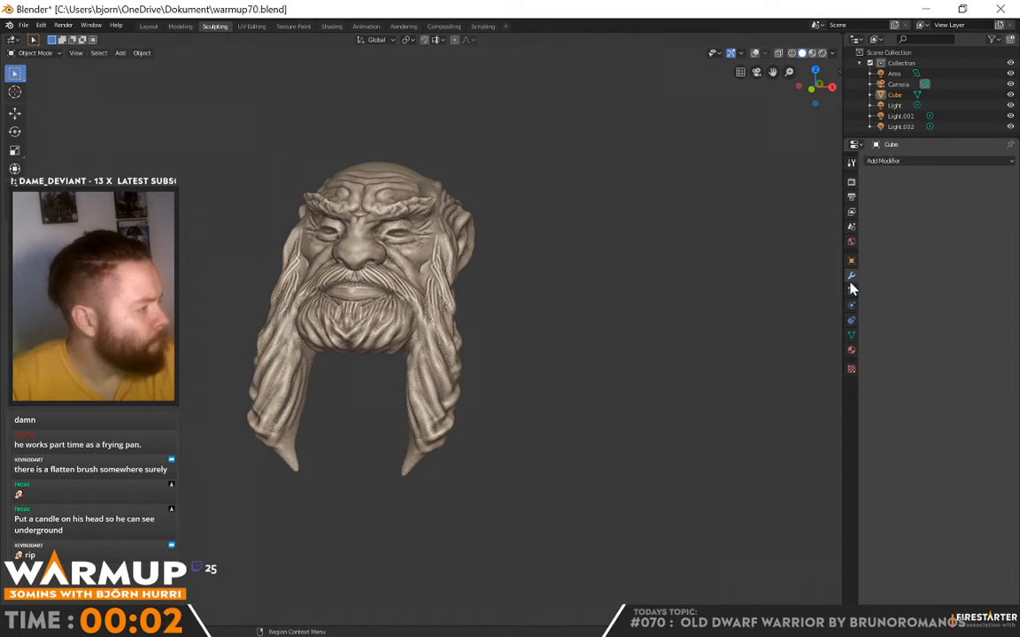
pyautogui.click(851, 335)
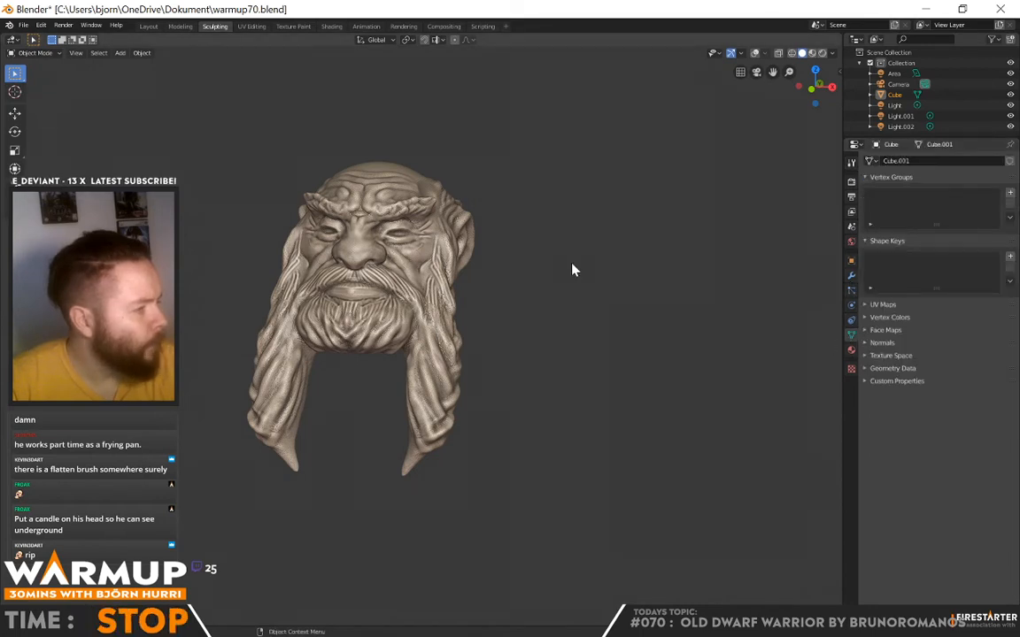
pyautogui.click(146, 25)
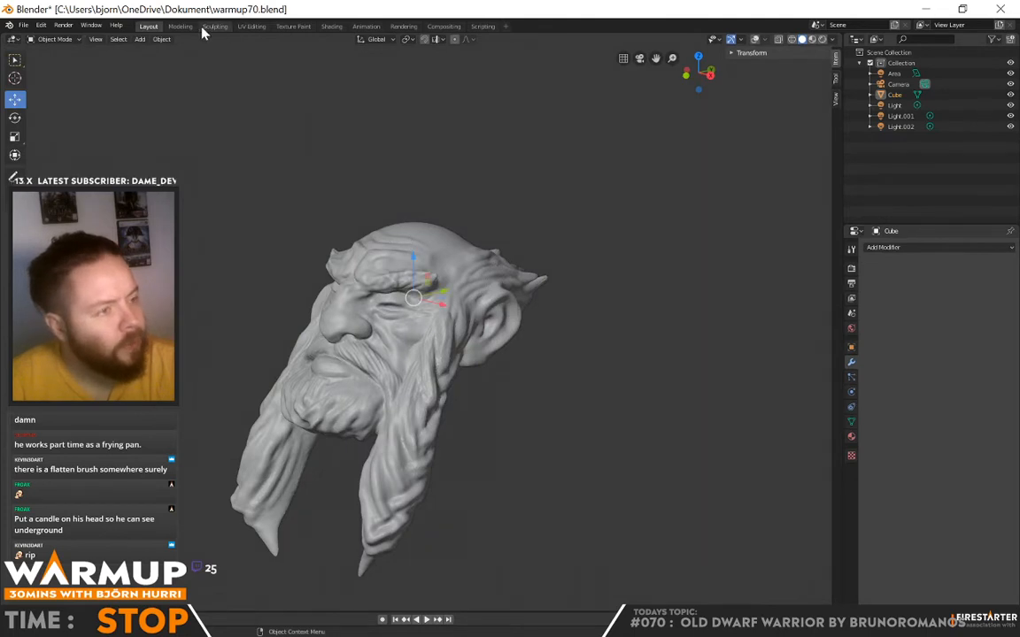
pyautogui.click(205, 27)
# - Look through the head's object, scene and render properties for the dynamic topology and symmetry settings
pyautogui.click(852, 322)
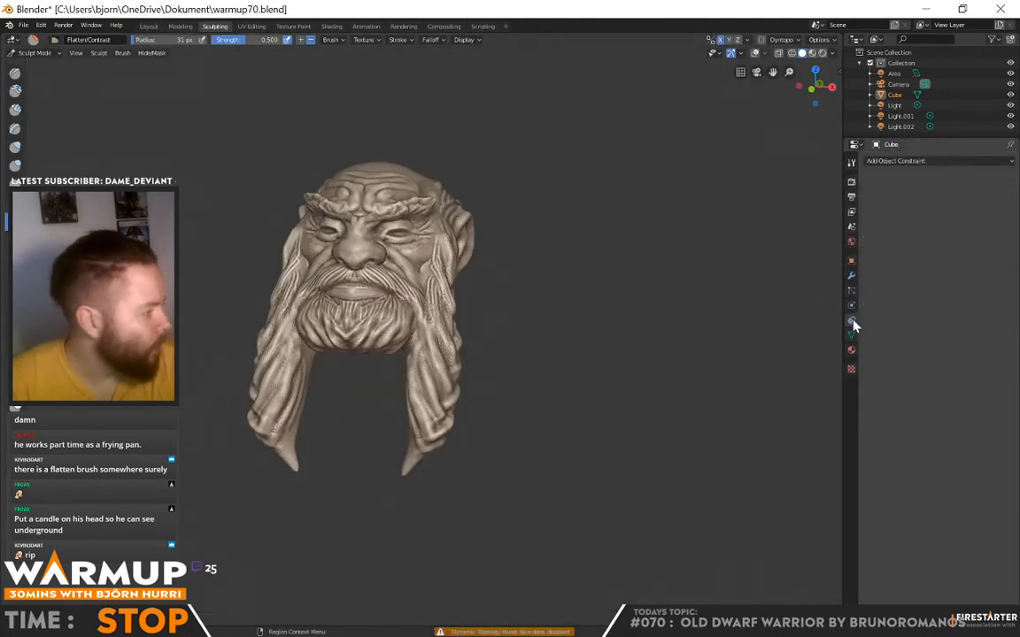
pyautogui.click(851, 335)
pyautogui.click(852, 318)
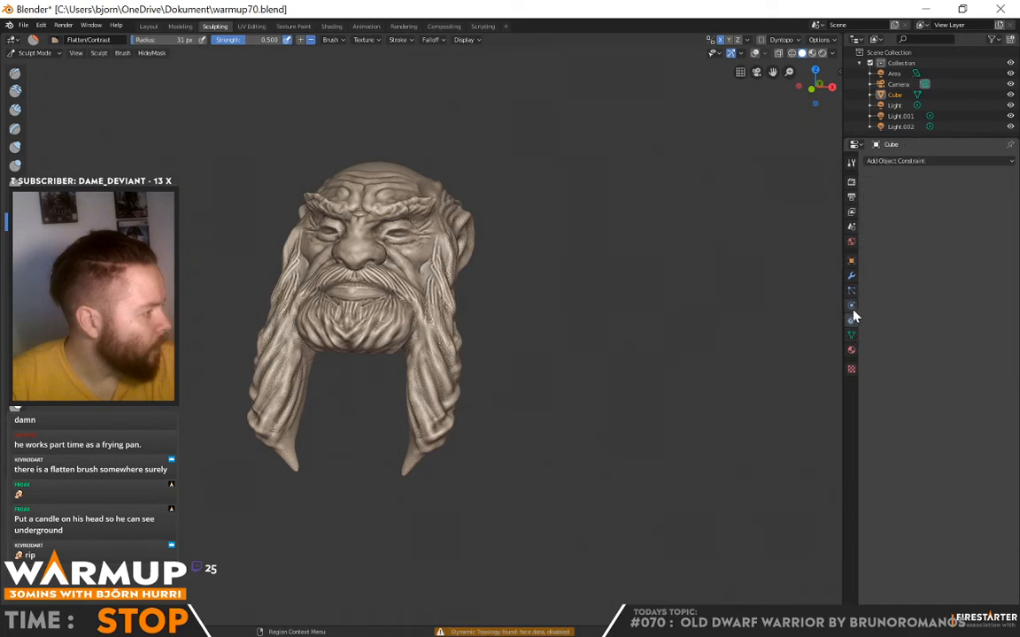
pyautogui.click(851, 305)
pyautogui.click(852, 290)
pyautogui.click(851, 276)
pyautogui.click(852, 259)
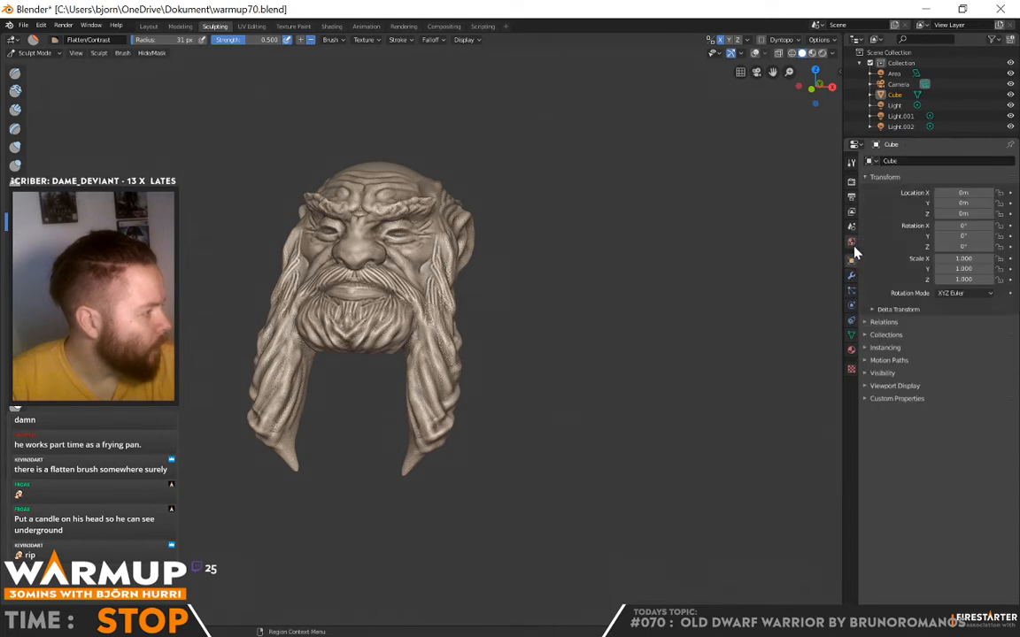
pyautogui.click(851, 241)
pyautogui.click(851, 228)
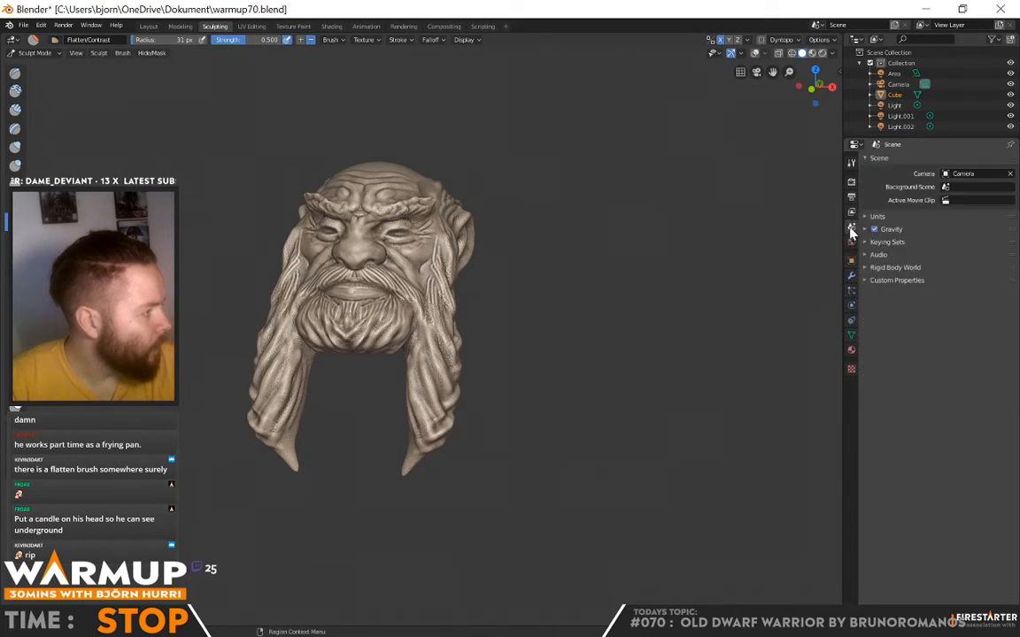
pyautogui.click(853, 212)
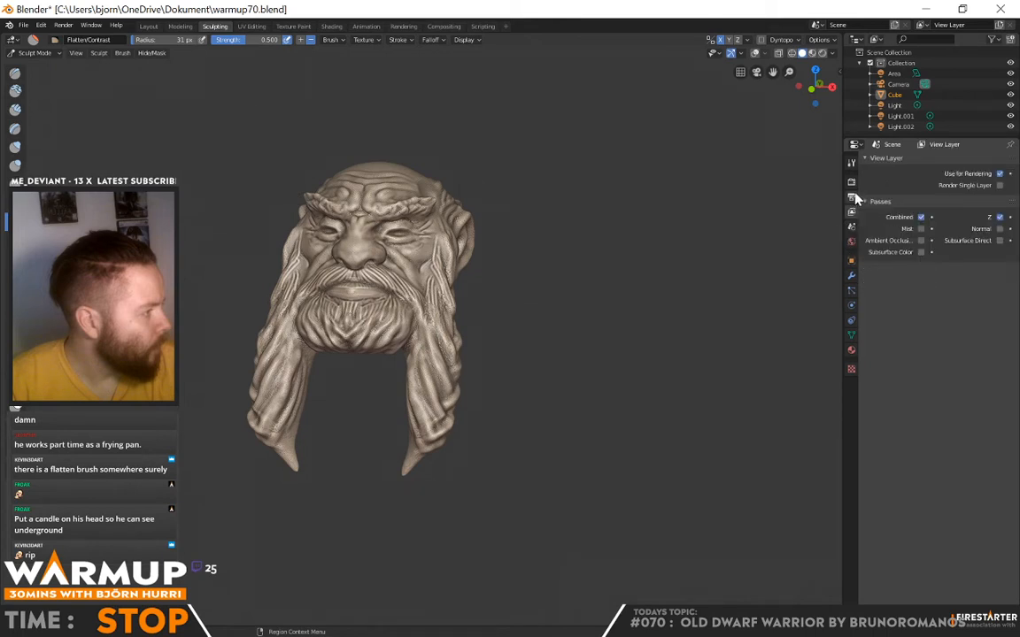
pyautogui.click(851, 197)
pyautogui.click(851, 181)
# - Enable Dyntopo for the head despite the vertex data and turn off X mirror symmetry
pyautogui.click(852, 163)
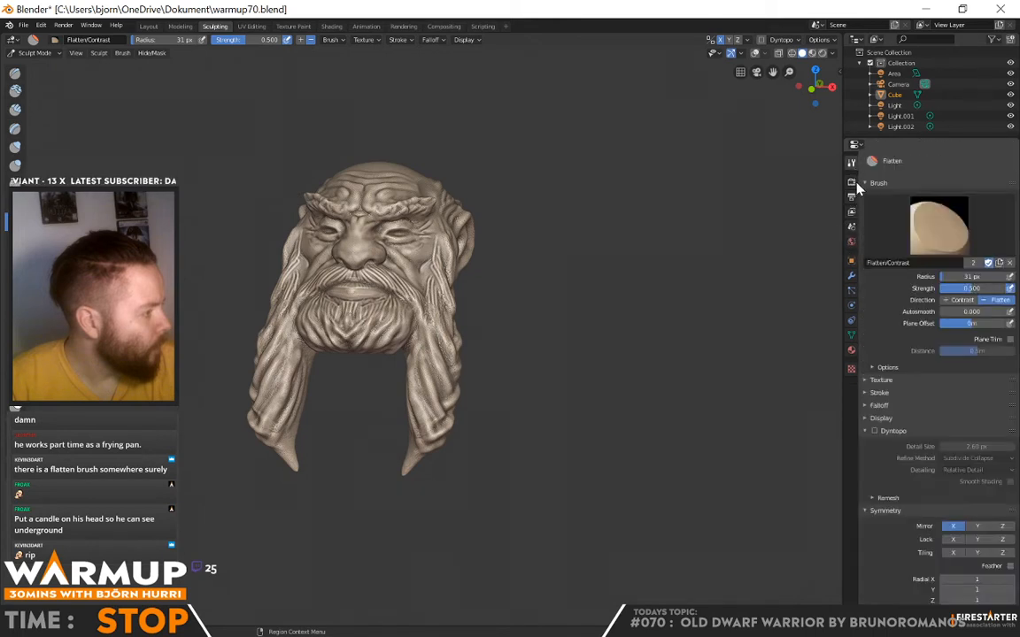
pyautogui.click(874, 431)
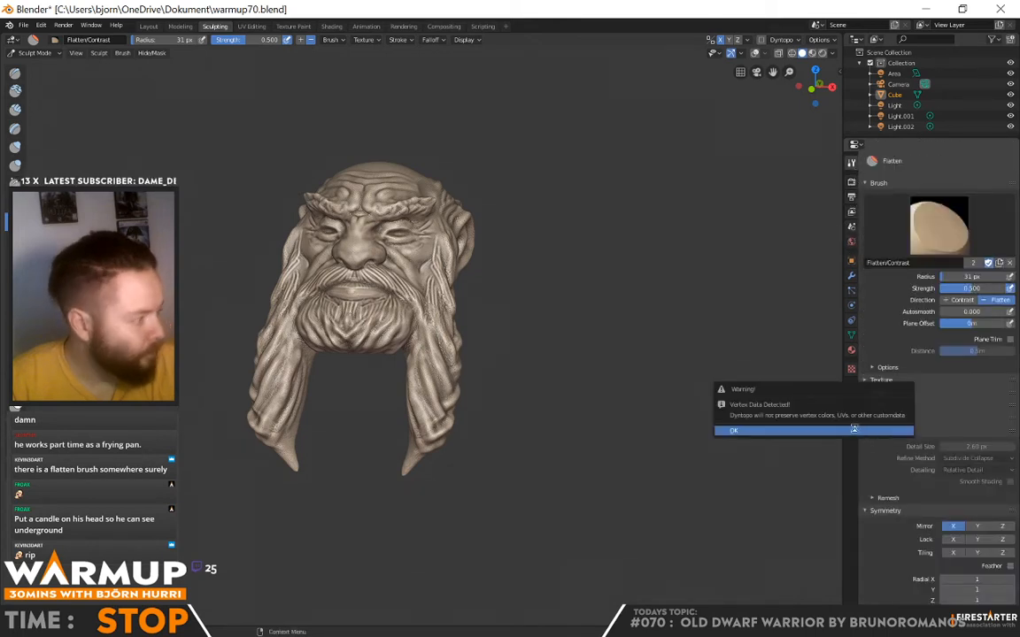
pyautogui.click(853, 429)
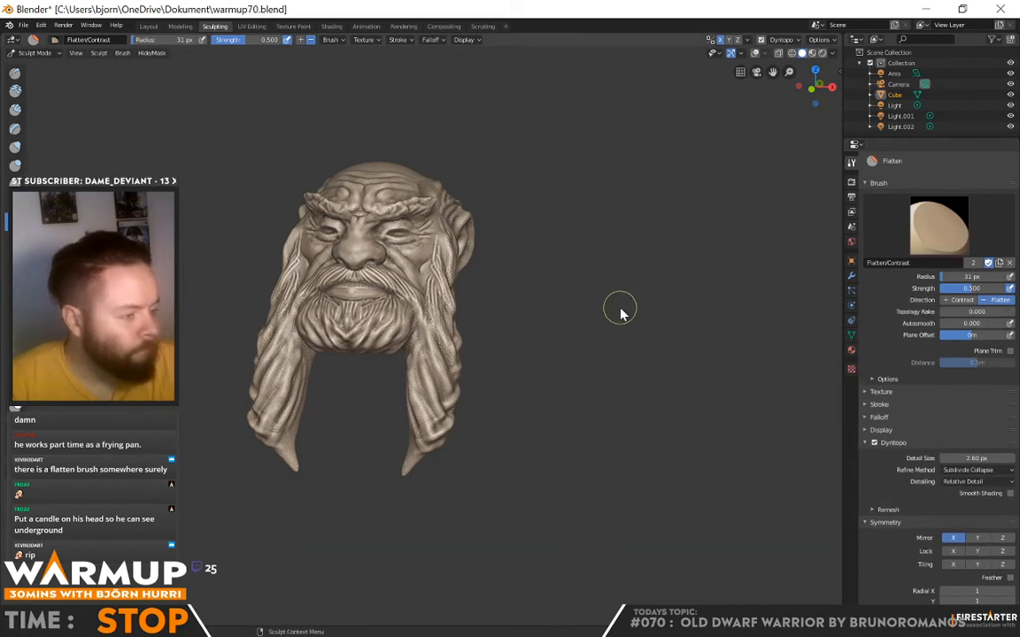
pyautogui.scroll(-3, 920, 469)
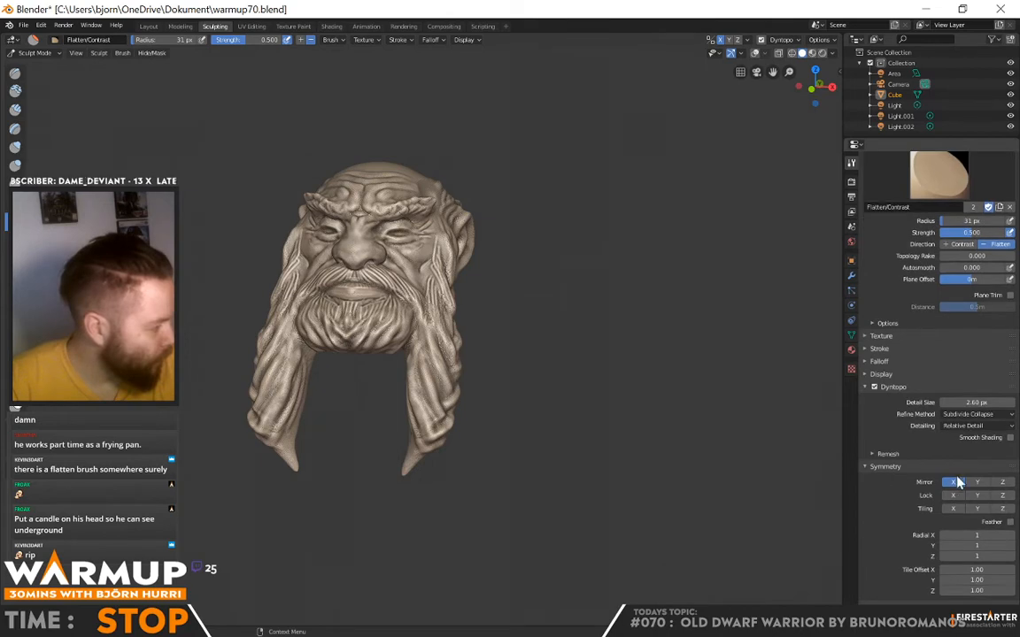
pyautogui.click(954, 483)
# - Switch to the Draw brush and reduce the brush radius to 19 px for fine facial detail
pyautogui.scroll(5, 420, 354)
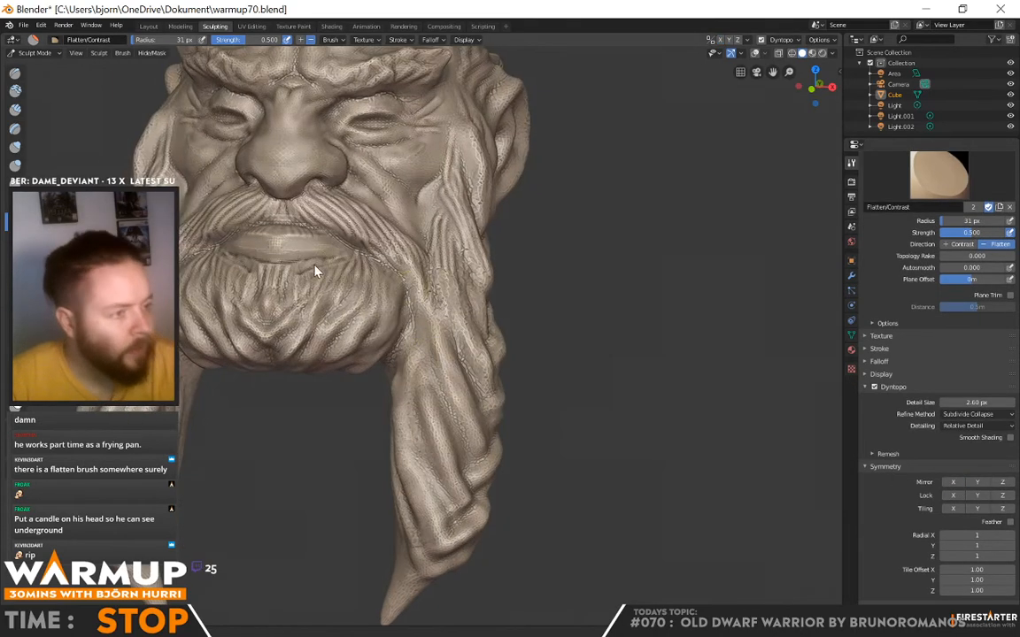
pyautogui.scroll(-5, 344, 199)
pyautogui.scroll(1, 343, 199)
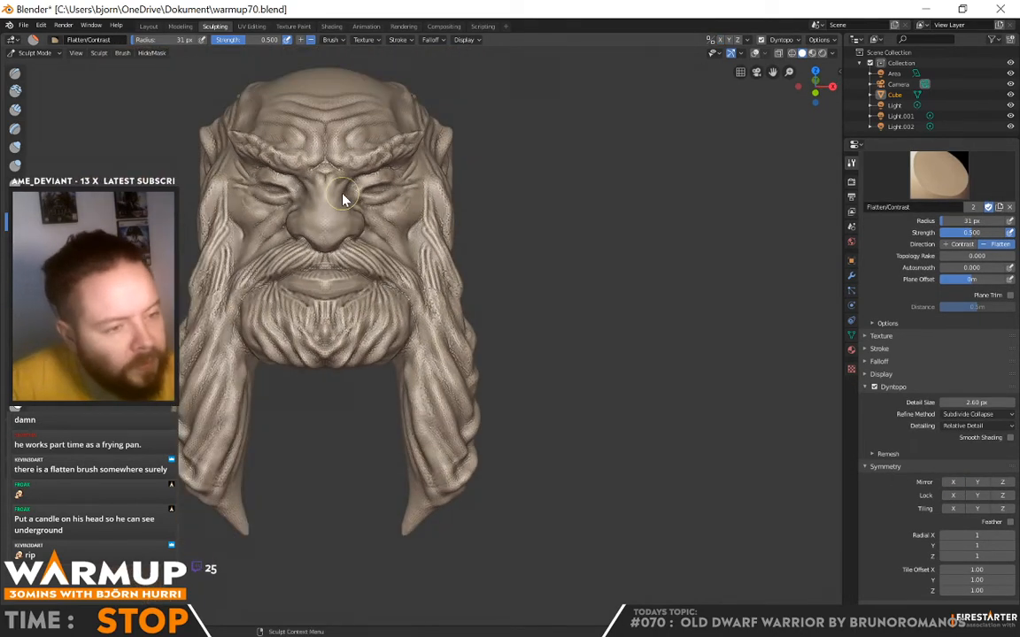
pyautogui.press('x')
pyautogui.rightClick(357, 238)
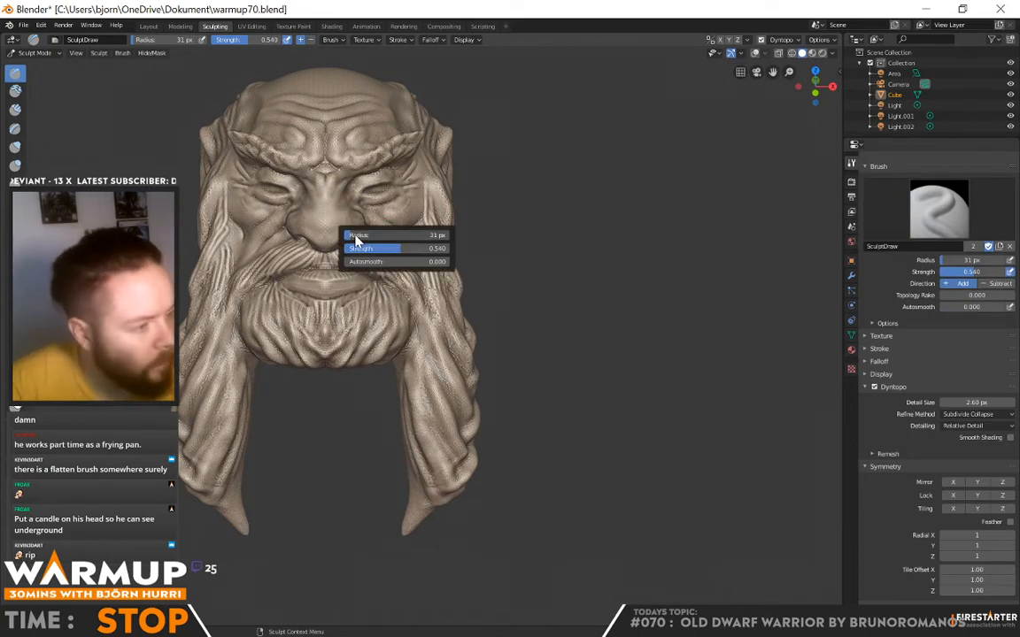
pyautogui.moveTo(355, 235); pyautogui.dragTo(352, 234)
pyautogui.moveTo(491, 216)
pyautogui.mouseDown(button='middle')
pyautogui.moveTo(493, 226)
pyautogui.moveTo(546, 204)
pyautogui.moveTo(478, 230)
pyautogui.moveTo(269, 220)
pyautogui.mouseUp(button='middle')
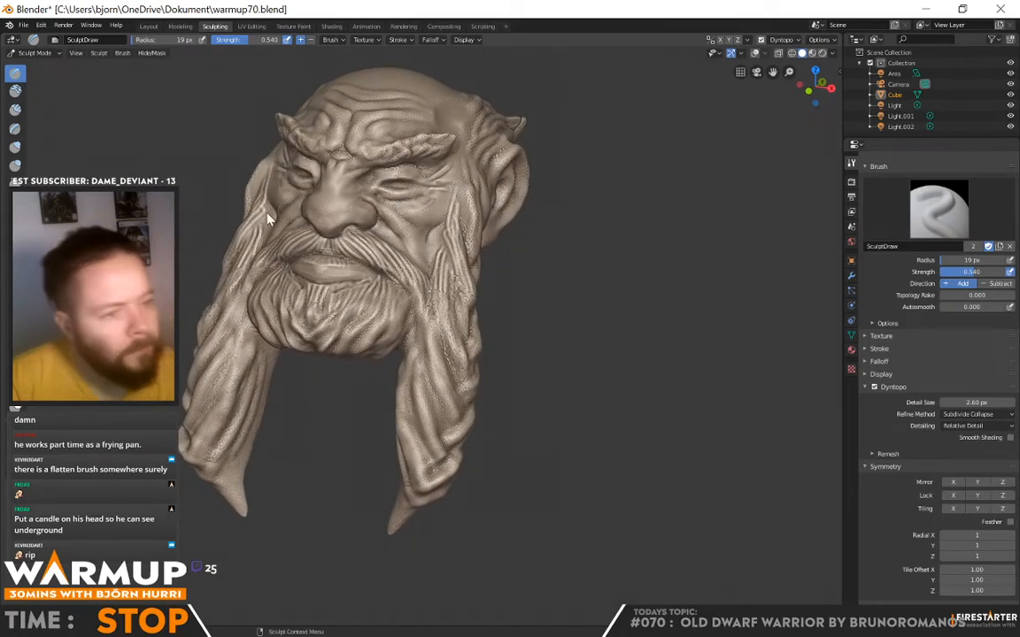
# - Carve asymmetrical diagonal scars across the forehead, brows, nose bridge and cheeks with the Crease brush at 0.250 strength
pyautogui.hotkey('shift', 'c')
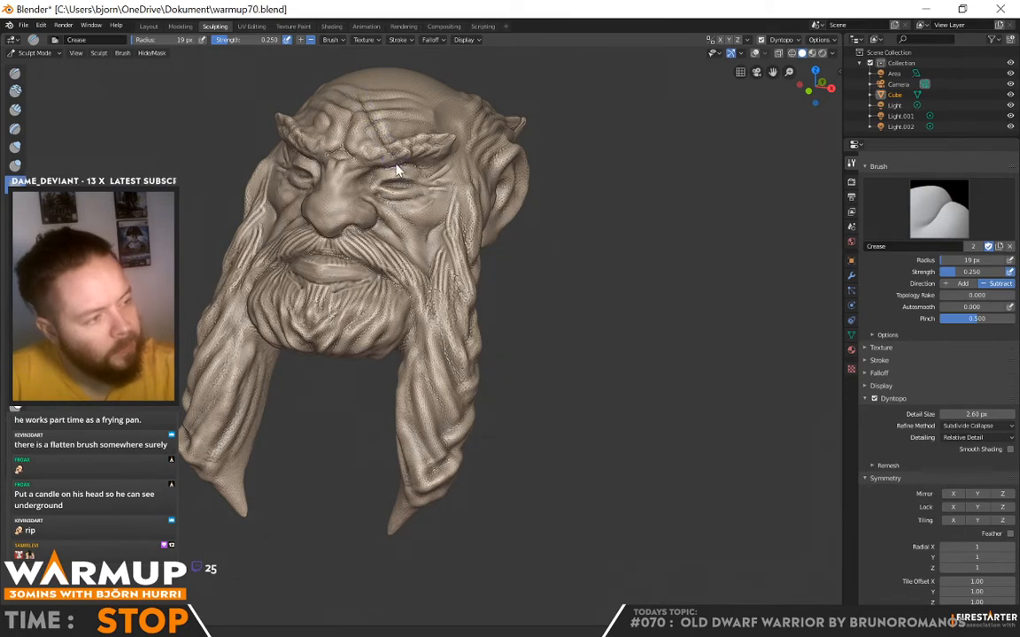
pyautogui.moveTo(435, 144)
pyautogui.mouseDown(button='middle')
pyautogui.moveTo(582, 195)
pyautogui.moveTo(565, 155)
pyautogui.moveTo(519, 170)
pyautogui.moveTo(493, 153)
pyautogui.moveTo(523, 216)
pyautogui.moveTo(598, 194)
pyautogui.moveTo(542, 216)
pyautogui.moveTo(531, 196)
pyautogui.mouseUp(button='middle')
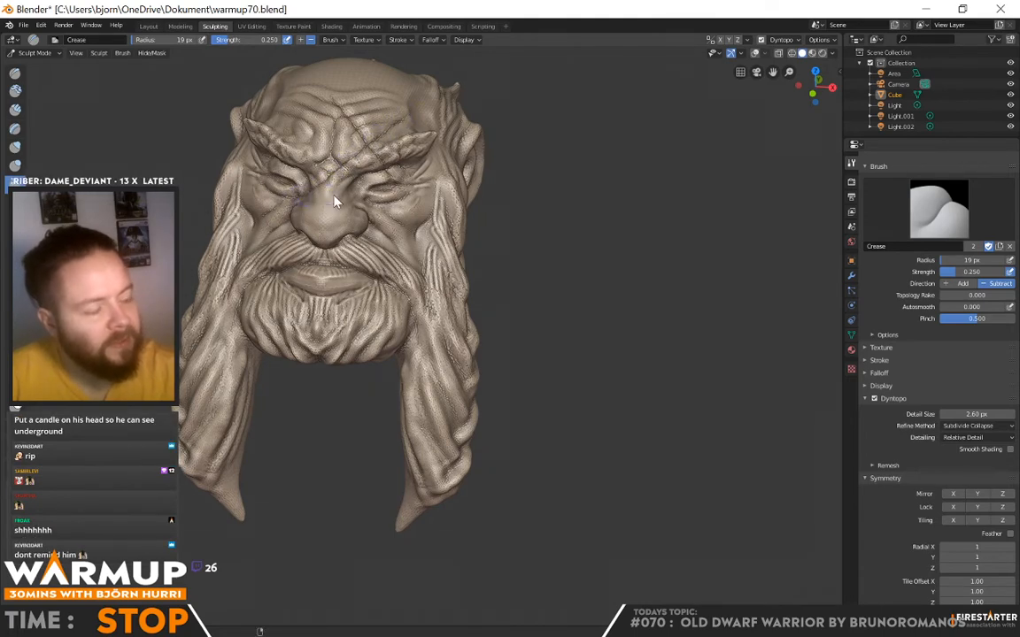
pyautogui.moveTo(328, 198); pyautogui.dragTo(335, 223, button='middle')
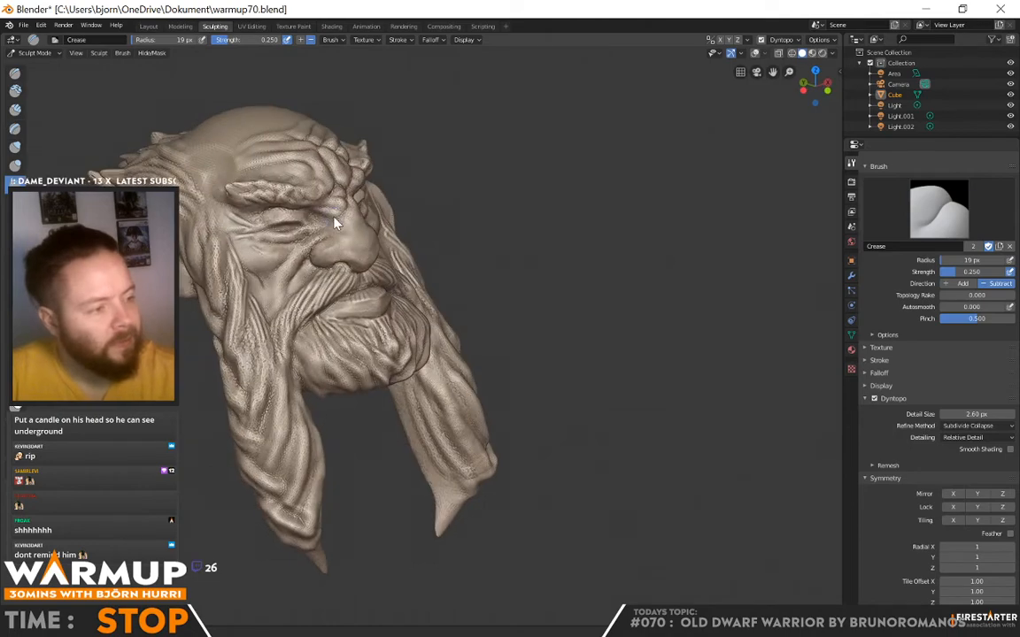
pyautogui.moveTo(503, 244); pyautogui.dragTo(365, 237, button='middle')
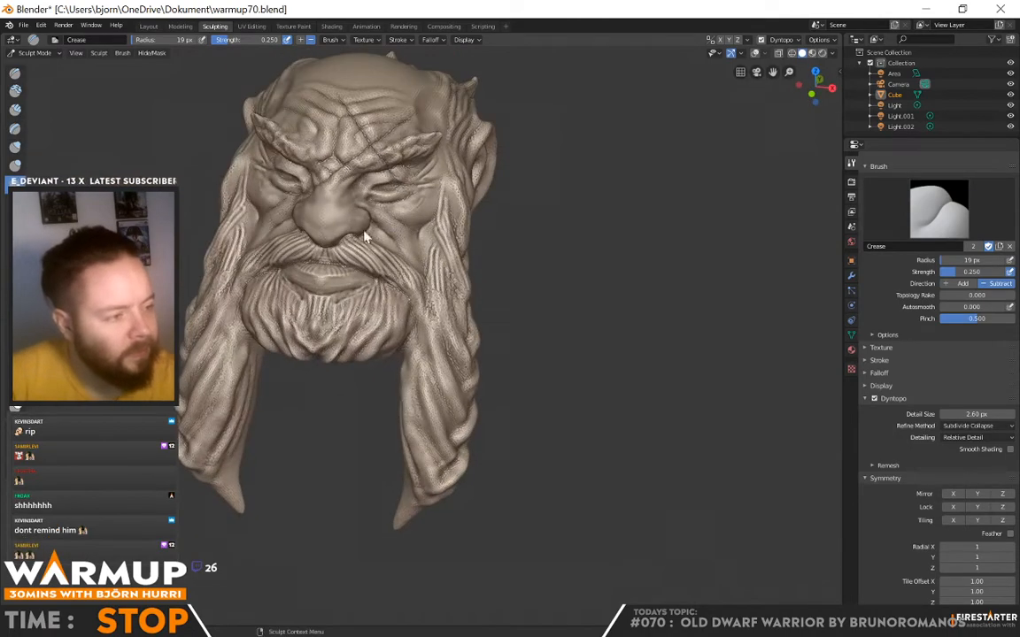
pyautogui.moveTo(561, 257); pyautogui.dragTo(617, 241, button='middle')
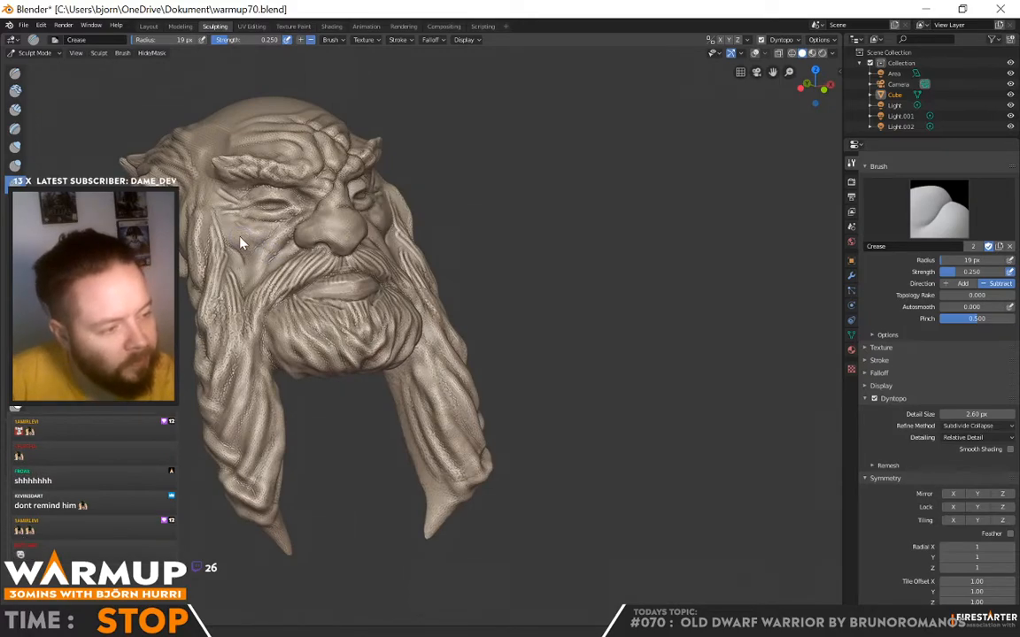
pyautogui.moveTo(225, 217); pyautogui.dragTo(383, 331, button='middle')
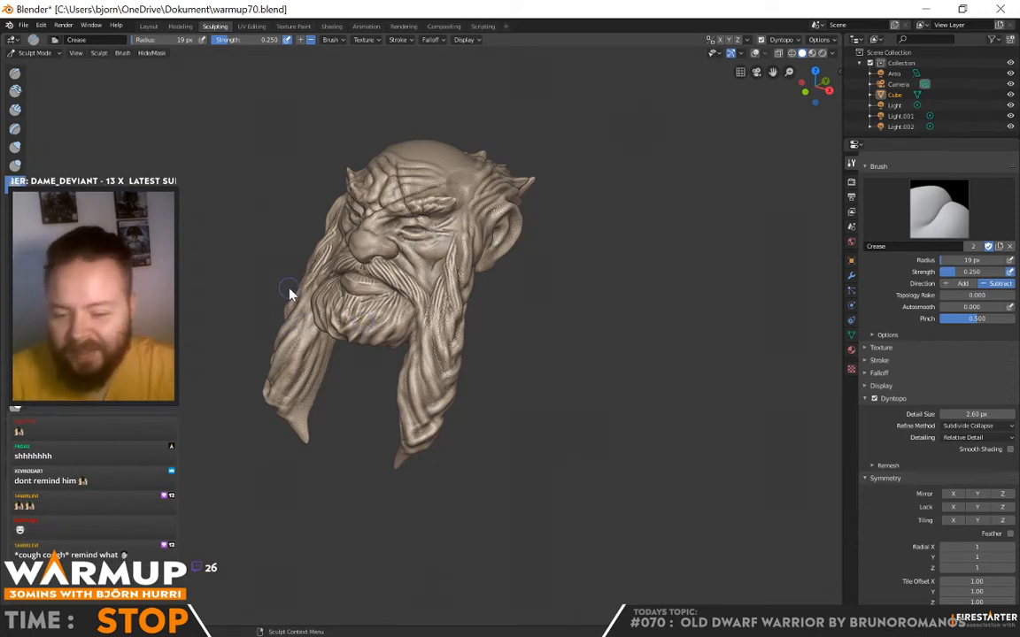
# - Save the scarred dwarf head to warmup70.blend
pyautogui.hotkey('ctrl', 's')
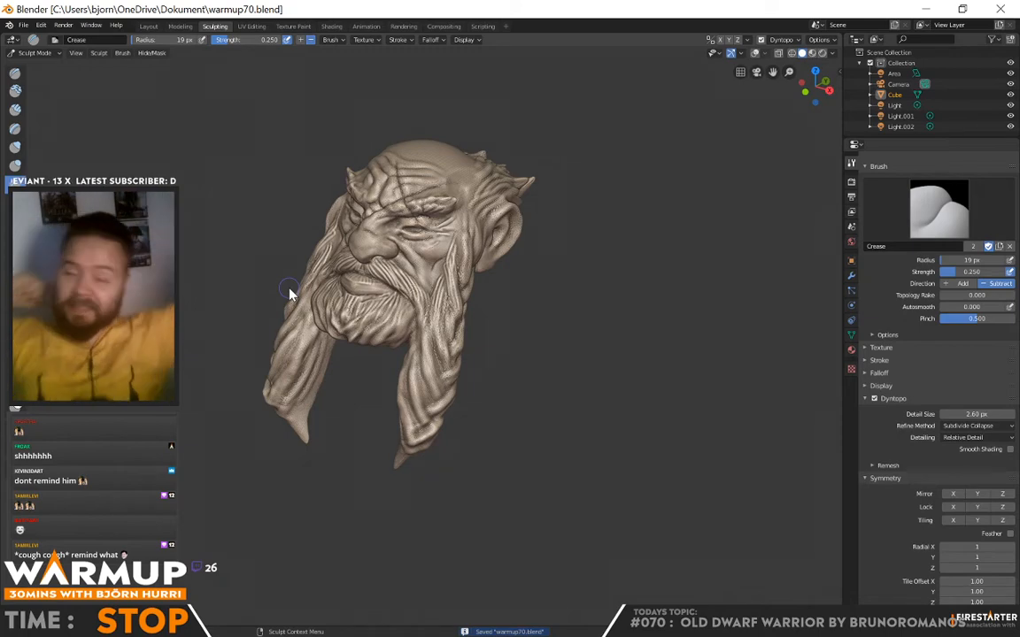
pyautogui.scroll(2, 333, 220)
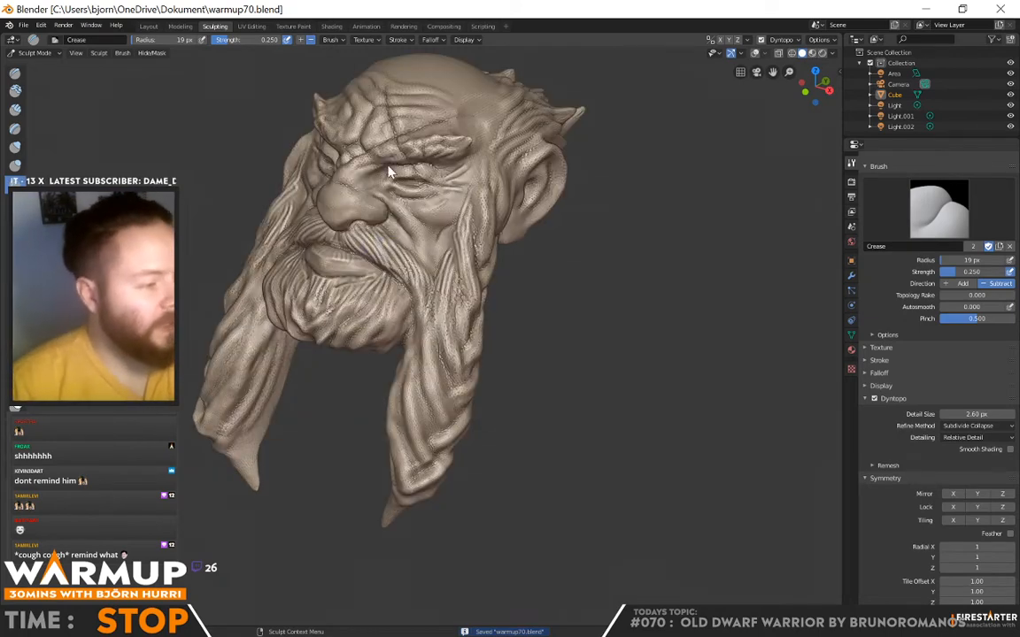
pyautogui.moveTo(376, 205)
pyautogui.mouseDown(button='middle')
pyautogui.moveTo(518, 230)
pyautogui.moveTo(471, 252)
pyautogui.moveTo(344, 92)
pyautogui.mouseUp(button='middle')
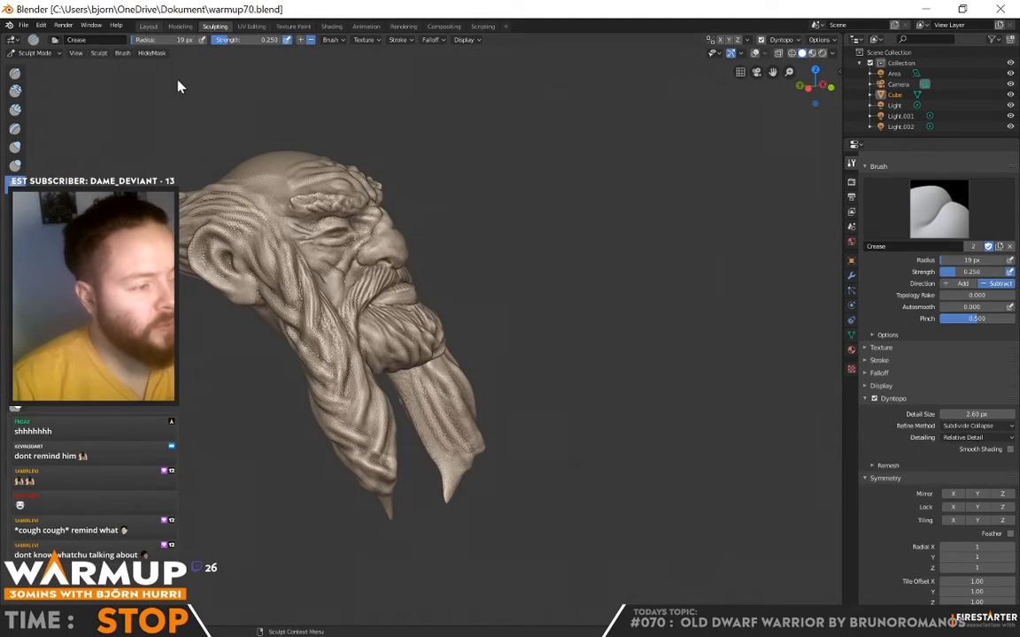
# - Compare the head in the Layout and Sculpting workspaces, examining its silhouette and beard detail from afar and up close
pyautogui.click(149, 27)
pyautogui.moveTo(576, 380)
pyautogui.mouseDown(button='middle')
pyautogui.moveTo(499, 447)
pyautogui.moveTo(555, 496)
pyautogui.moveTo(411, 474)
pyautogui.moveTo(530, 370)
pyautogui.moveTo(526, 360)
pyautogui.moveTo(348, 336)
pyautogui.moveTo(270, 350)
pyautogui.moveTo(346, 348)
pyautogui.moveTo(454, 368)
pyautogui.moveTo(526, 403)
pyautogui.moveTo(490, 321)
pyautogui.moveTo(327, 366)
pyautogui.moveTo(287, 312)
pyautogui.mouseUp(button='middle')
pyautogui.click(215, 25)
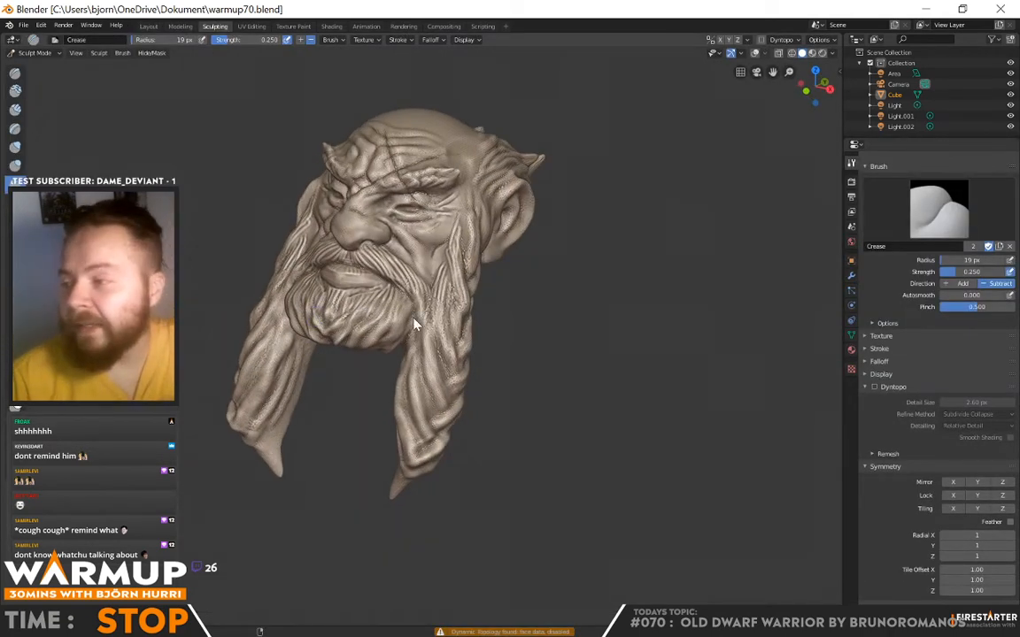
pyautogui.moveTo(378, 353)
pyautogui.mouseDown(button='middle')
pyautogui.moveTo(391, 334)
pyautogui.moveTo(337, 302)
pyautogui.moveTo(372, 268)
pyautogui.moveTo(427, 310)
pyautogui.mouseUp(button='middle')
pyautogui.scroll(-13, 427, 310)
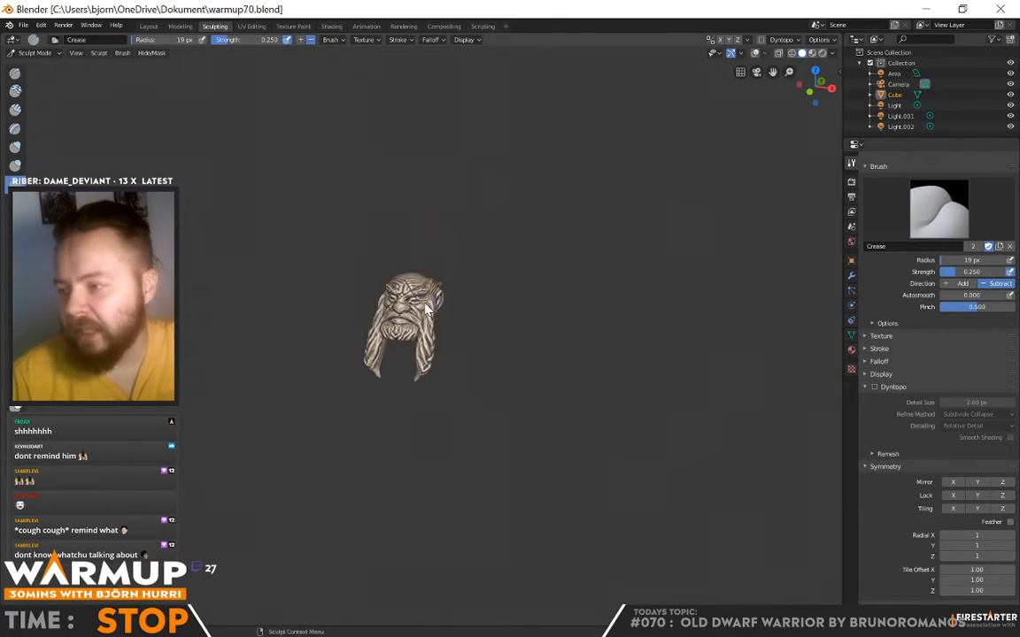
pyautogui.scroll(5, 561, 335)
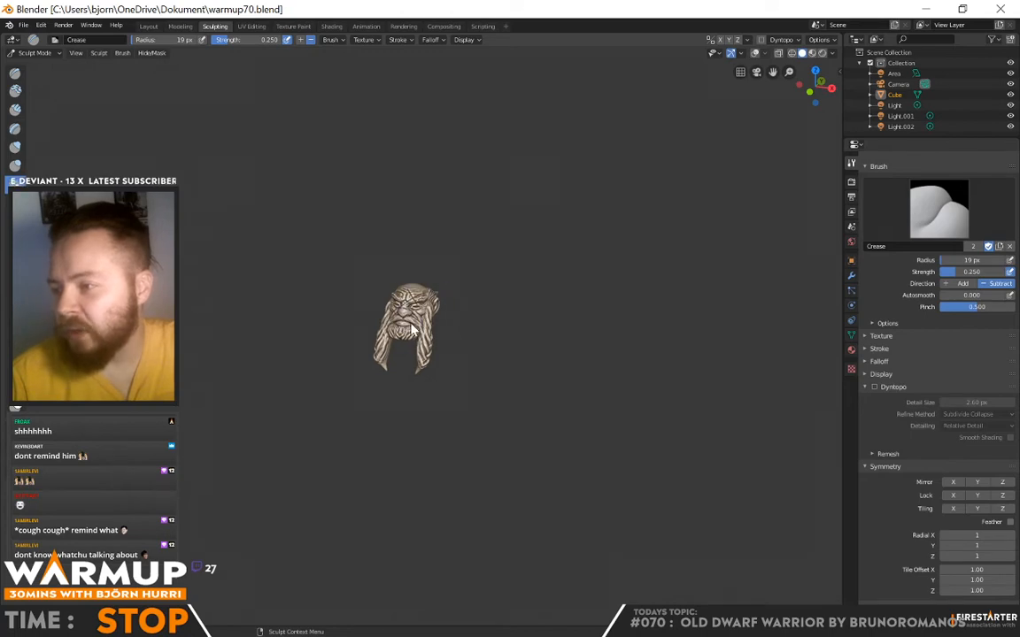
pyautogui.scroll(10, 537, 319)
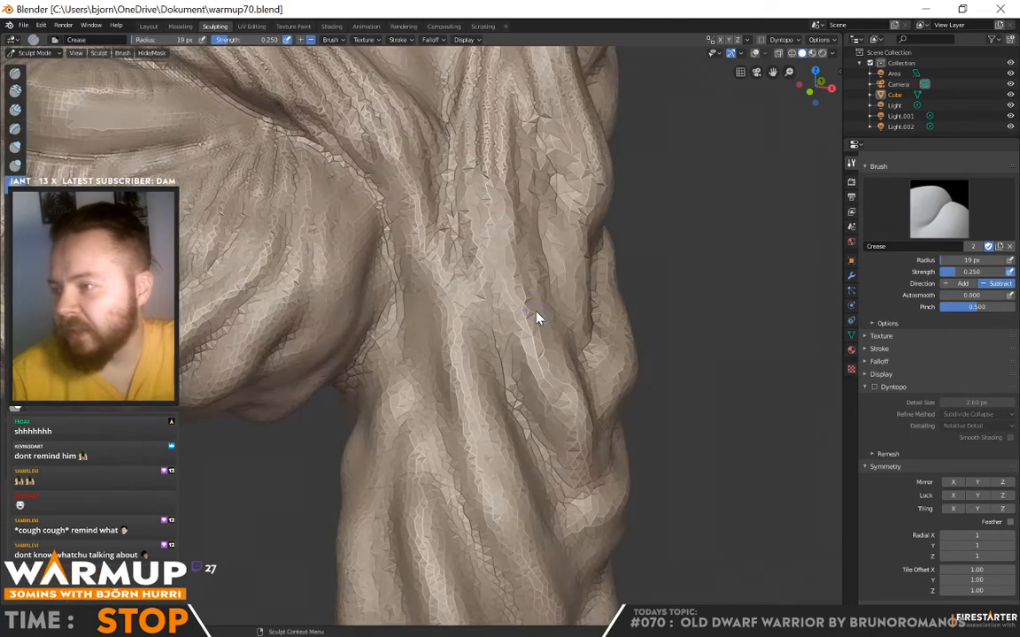
pyautogui.scroll(-10, 537, 318)
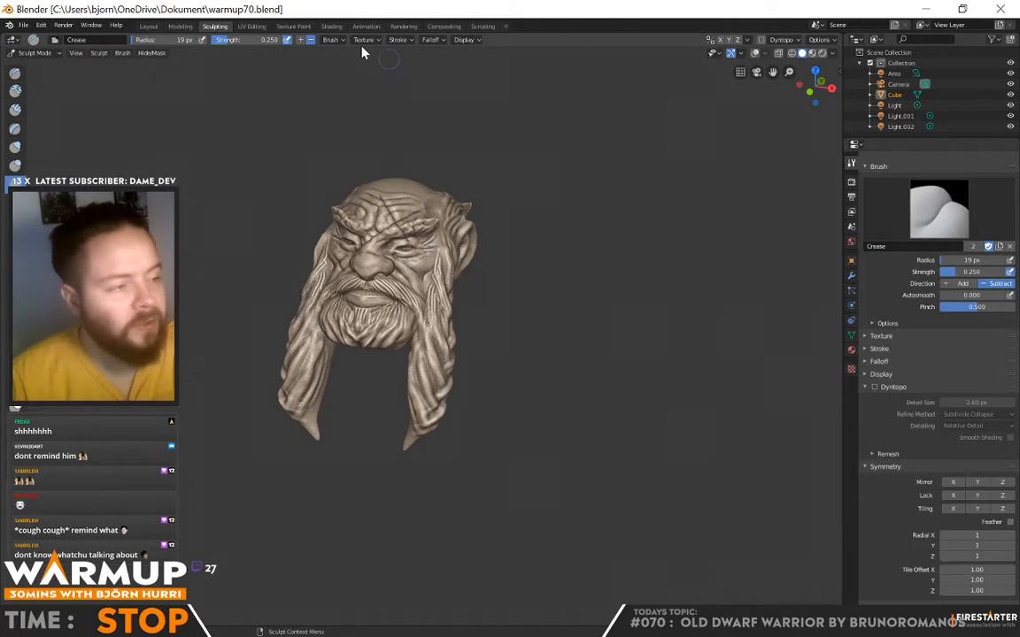
# - Examine the whole head and its facial detail in the Layout workspace at several distances and angles
pyautogui.click(148, 25)
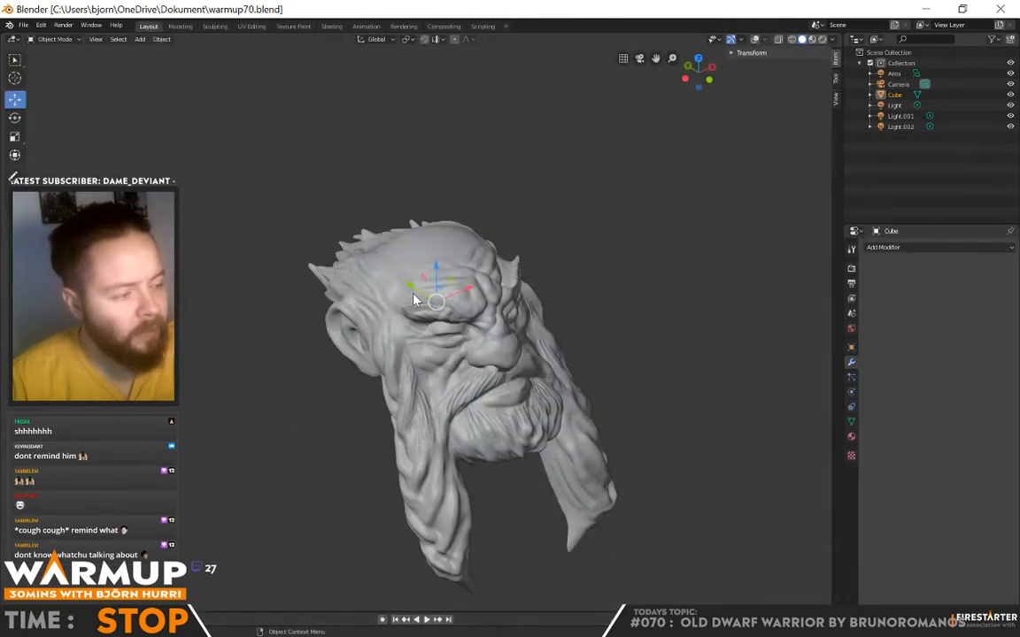
pyautogui.scroll(-7, 413, 295)
pyautogui.moveTo(507, 401)
pyautogui.mouseDown(button='middle')
pyautogui.moveTo(500, 375)
pyautogui.moveTo(519, 387)
pyautogui.mouseUp(button='middle')
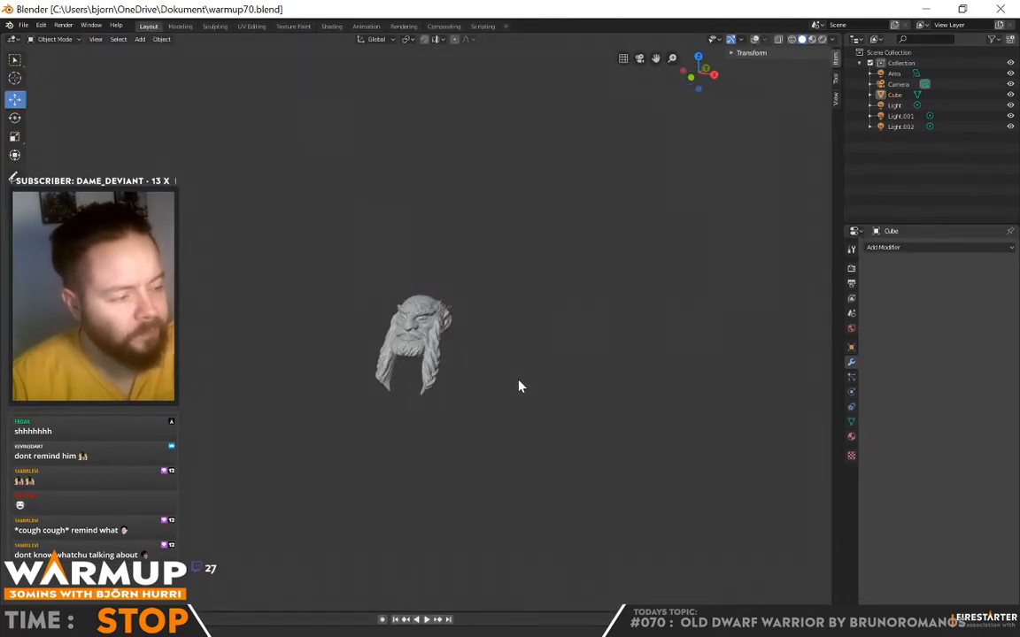
pyautogui.scroll(4, 474, 438)
pyautogui.scroll(4, 475, 439)
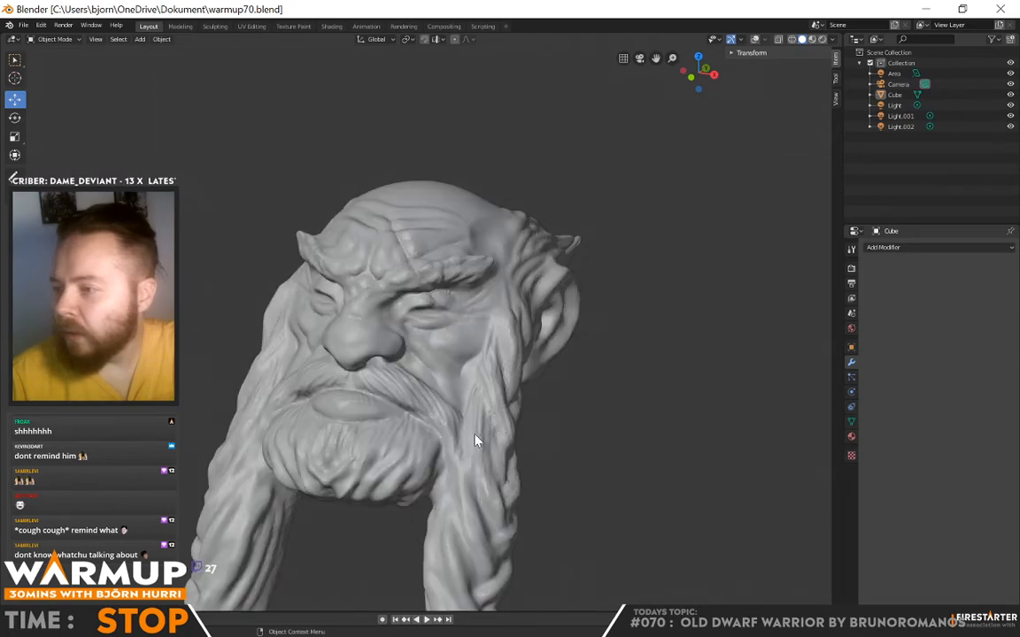
pyautogui.scroll(5, 475, 440)
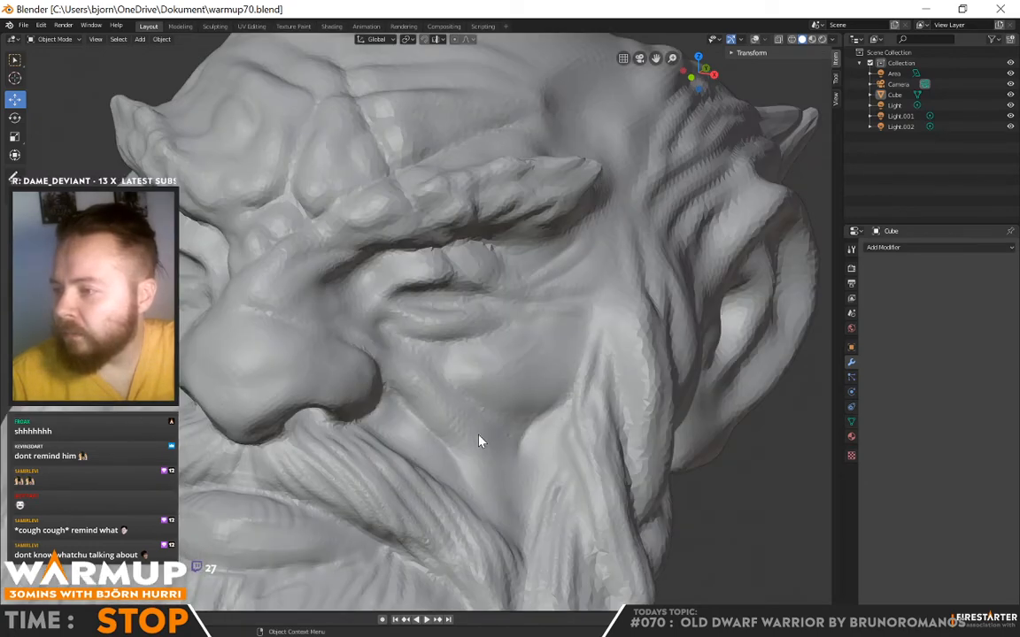
pyautogui.scroll(-12, 478, 440)
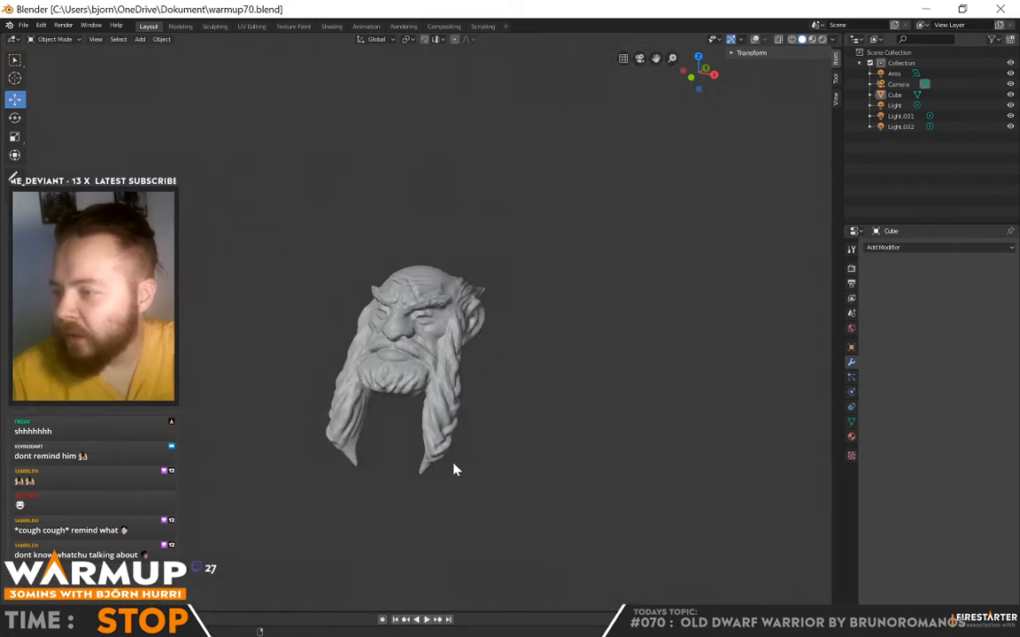
pyautogui.moveTo(453, 470)
pyautogui.mouseDown(button='middle')
pyautogui.moveTo(593, 471)
pyautogui.moveTo(618, 447)
pyautogui.moveTo(403, 455)
pyautogui.moveTo(590, 455)
pyautogui.moveTo(460, 475)
pyautogui.mouseUp(button='middle')
pyautogui.scroll(5, 457, 457)
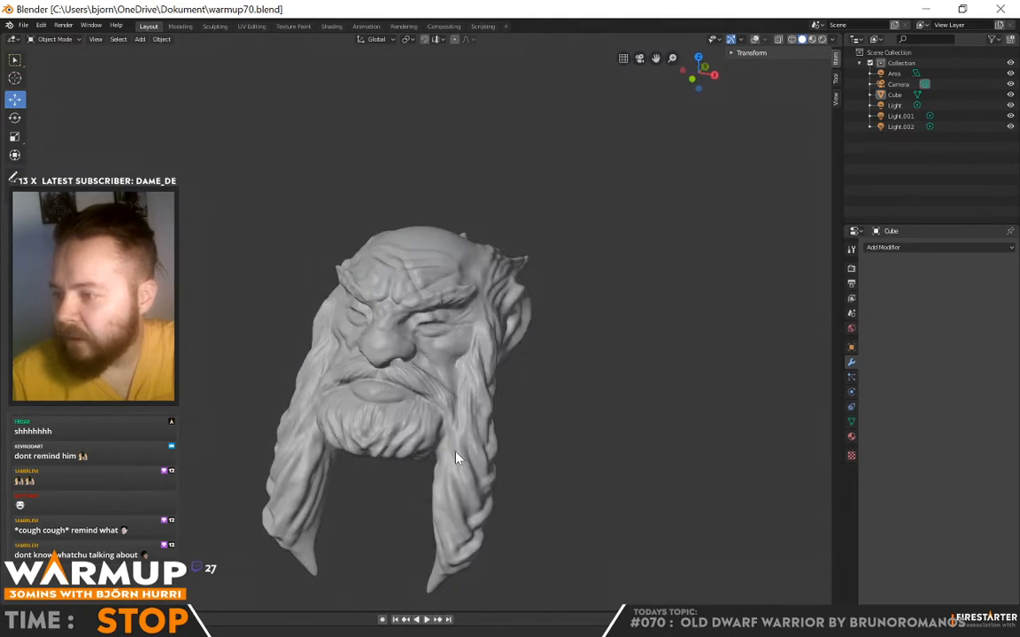
pyautogui.scroll(-1, 460, 456)
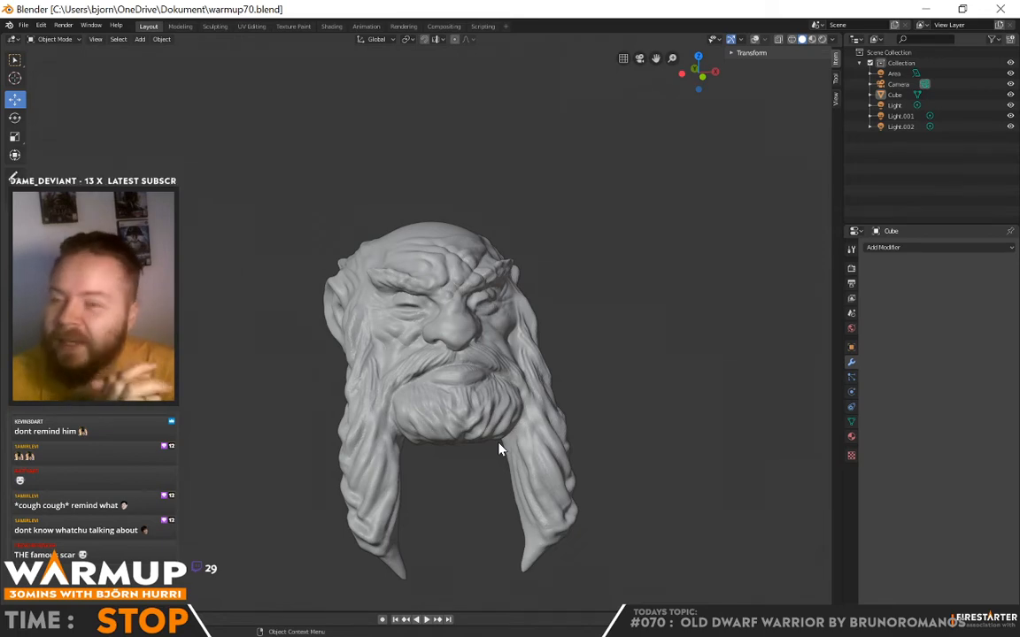
# - Show the head in Rendered viewport shading and check its lighting from both front three-quarter sides
pyautogui.click(811, 39)
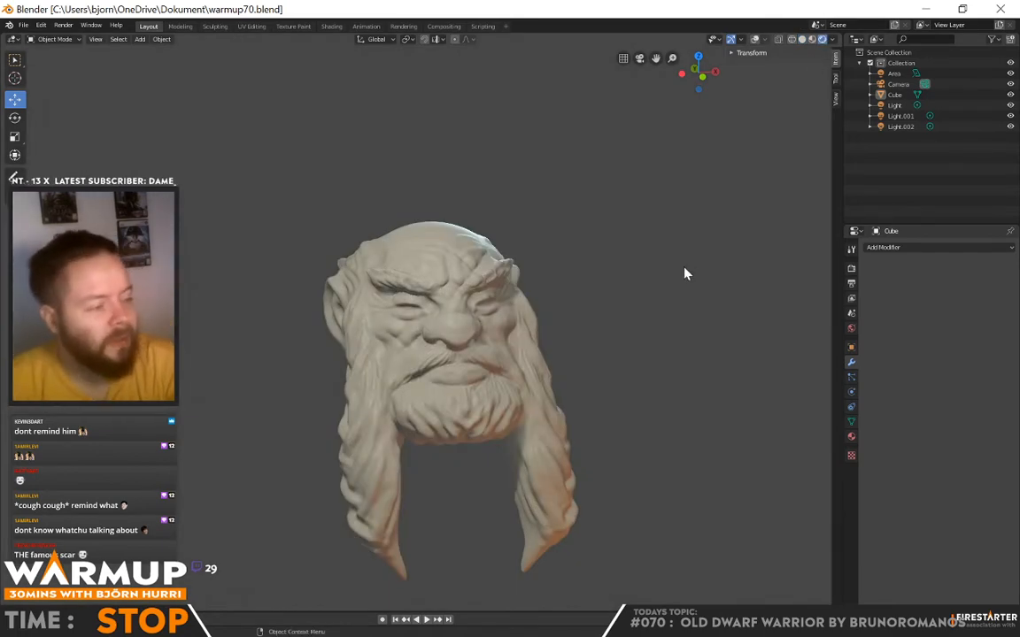
pyautogui.moveTo(684, 274); pyautogui.dragTo(553, 449, button='middle')
pyautogui.moveTo(640, 477); pyautogui.dragTo(607, 505, button='middle')
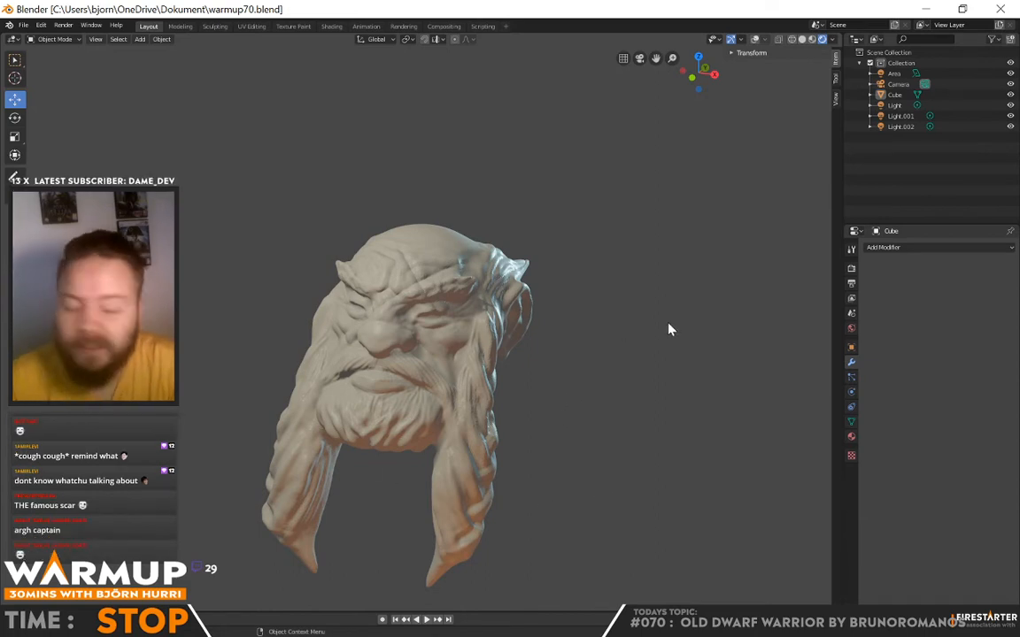
pyautogui.moveTo(560, 428); pyautogui.dragTo(599, 432, button='middle')
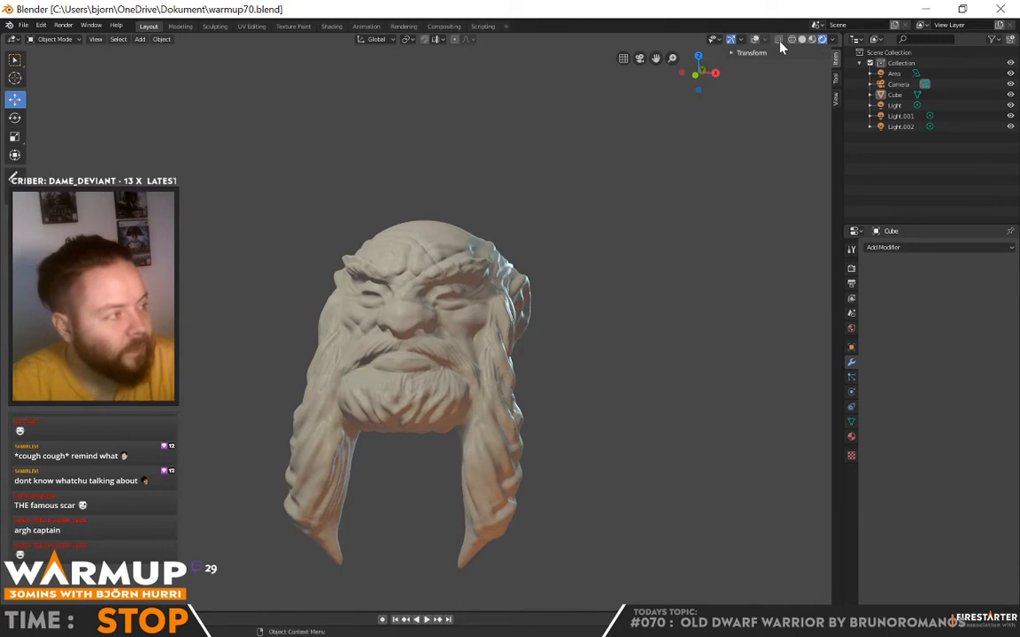
pyautogui.click(802, 40)
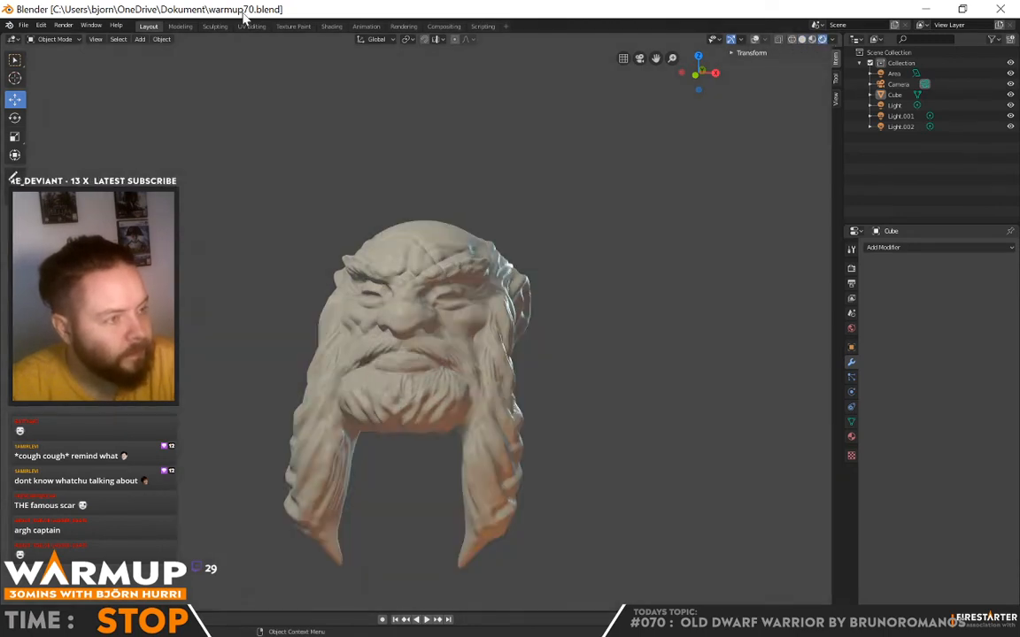
# - Add a UV sphere in the Layout workspace and smooth it with an applied Subdivision Surface modifier at viewport level 5
pyautogui.click(215, 27)
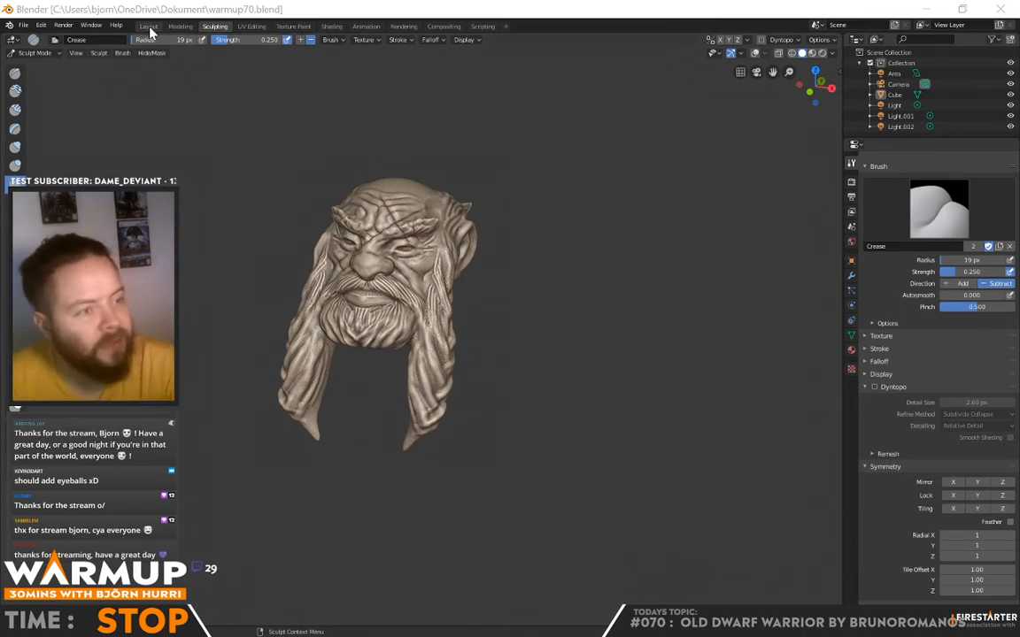
pyautogui.click(179, 26)
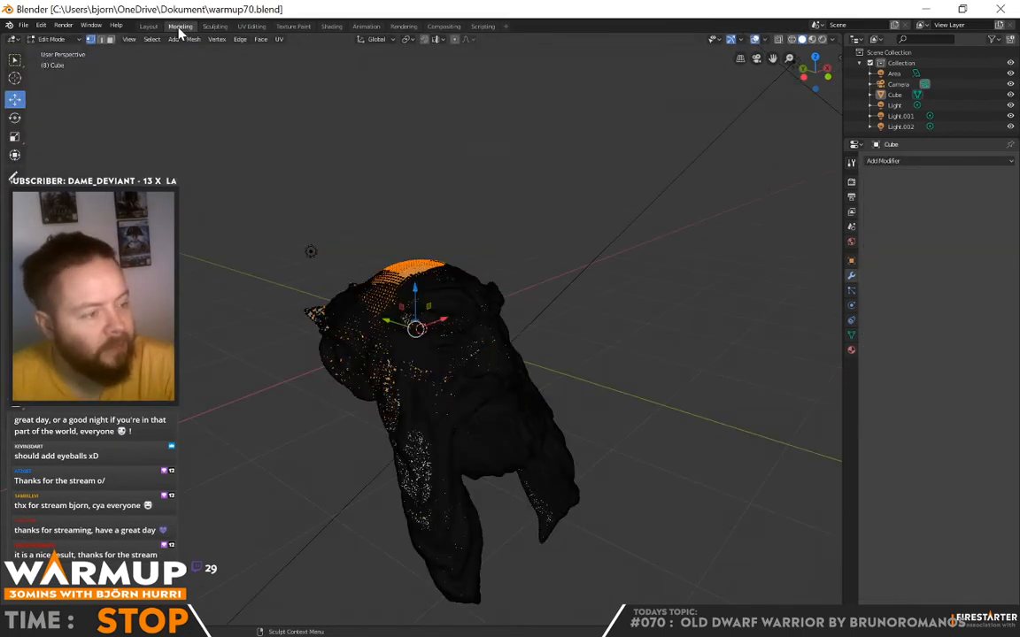
pyautogui.click(149, 26)
pyautogui.click(140, 39)
pyautogui.moveTo(152, 52)
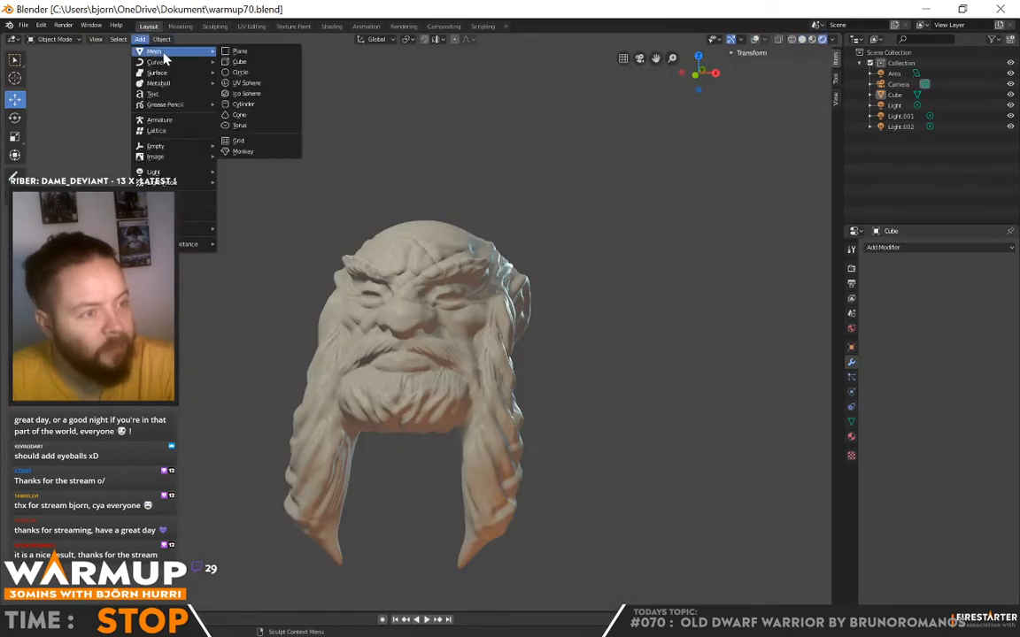
pyautogui.click(261, 85)
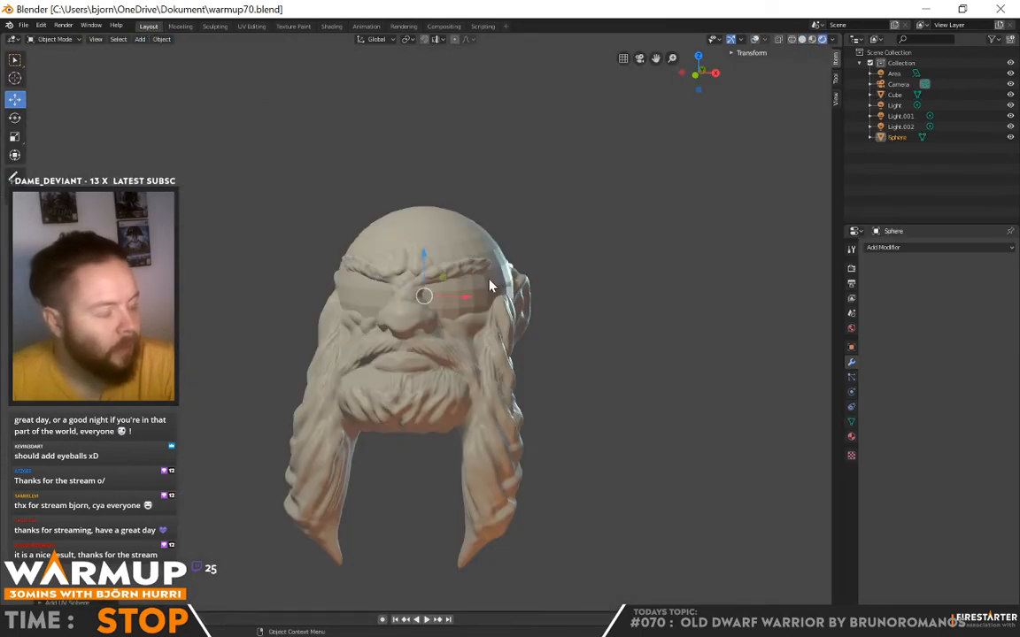
pyautogui.hotkey('ctrl', '3')
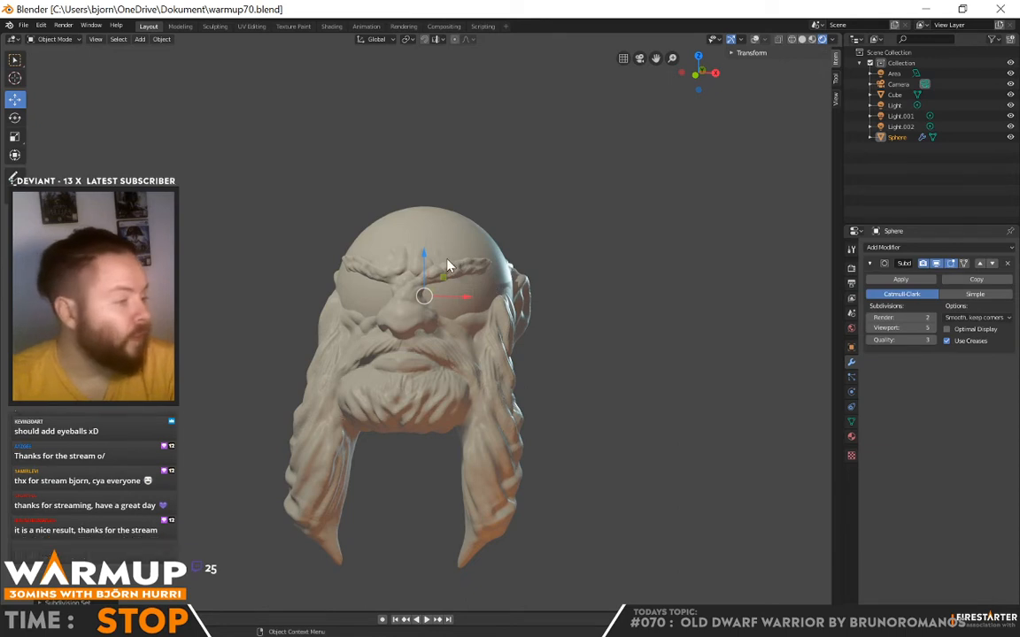
pyautogui.hotkey('ctrl', 'z')
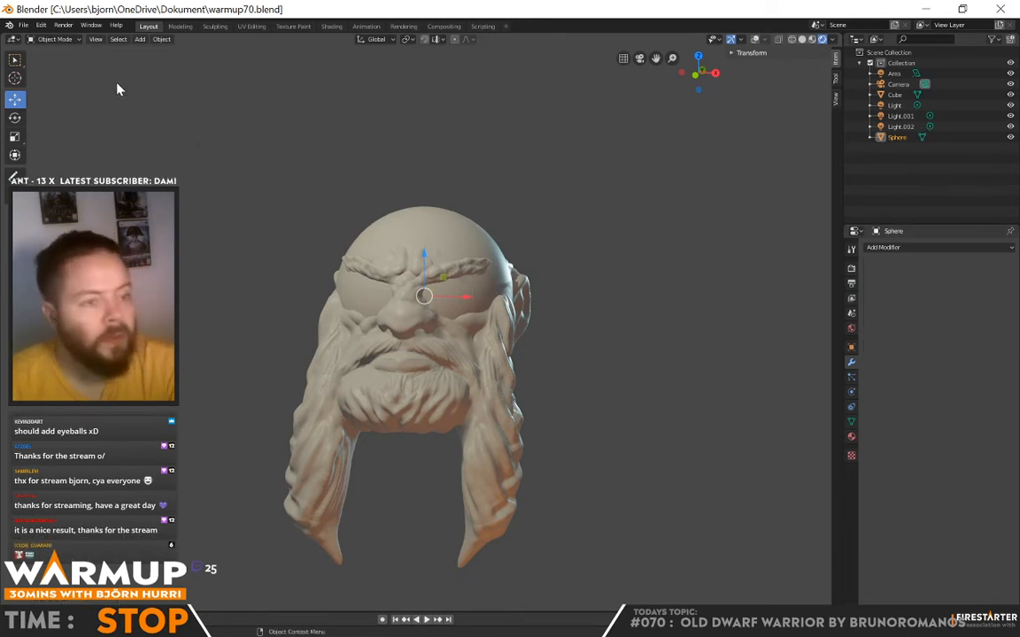
# - Scale the sphere down and move it forward inside the head toward the eye socket on the scarred brow's side
pyautogui.click(14, 136)
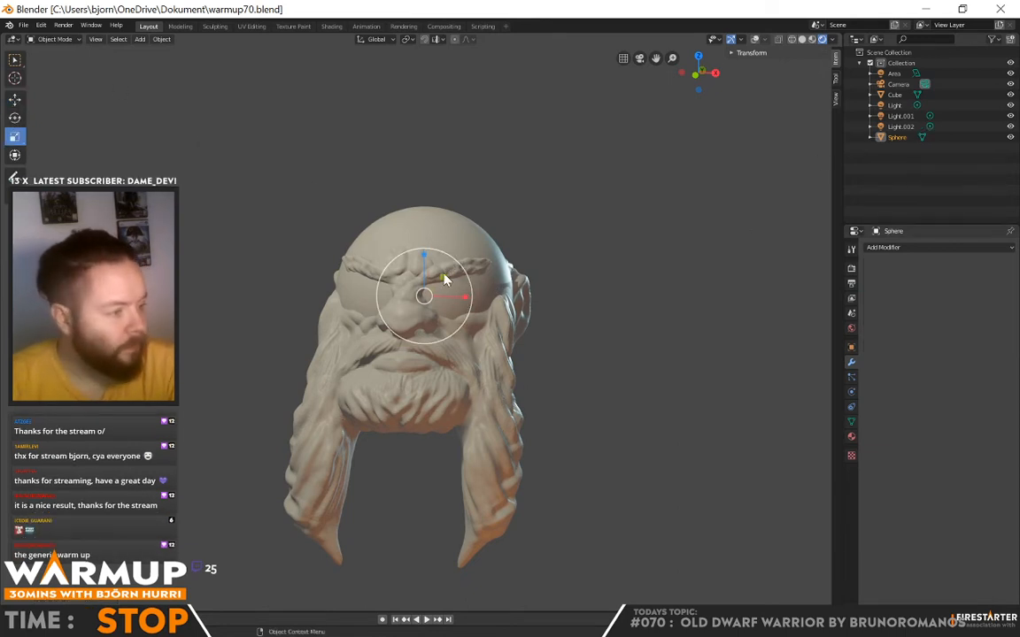
pyautogui.moveTo(399, 244); pyautogui.dragTo(452, 297)
pyautogui.click(14, 60)
pyautogui.click(14, 98)
pyautogui.moveTo(497, 306); pyautogui.dragTo(437, 321, button='middle')
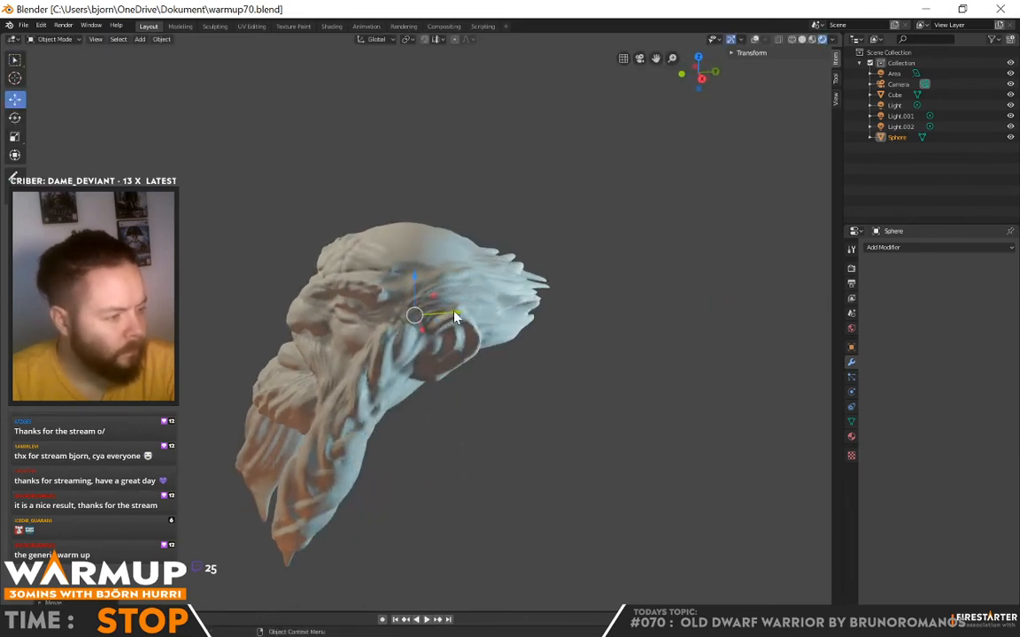
pyautogui.moveTo(455, 315); pyautogui.dragTo(431, 311)
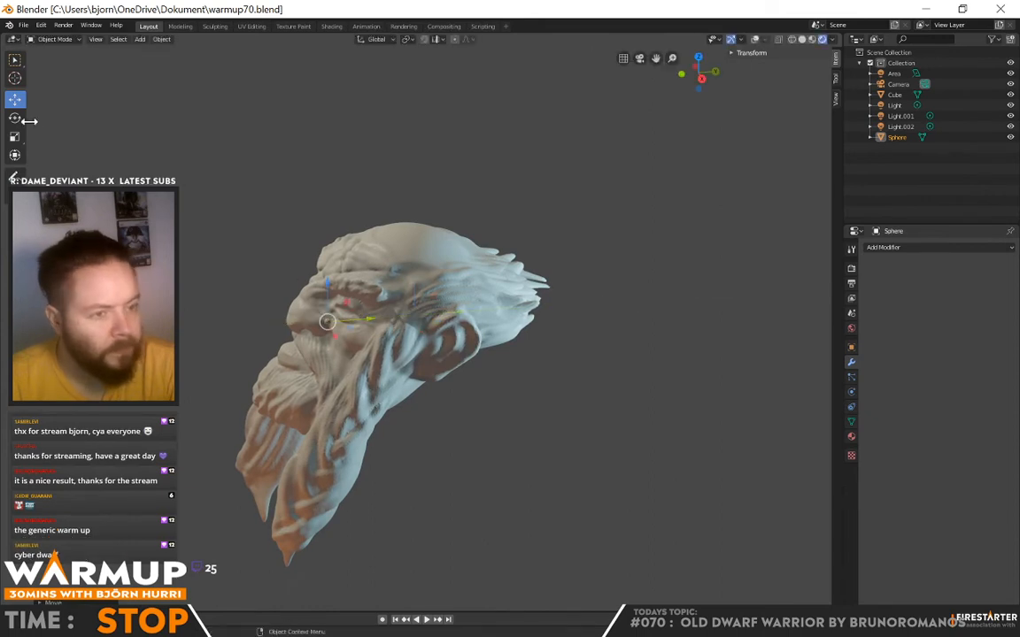
# - Shrink the sphere further to eyeball size and adjust its depth and sideways position at the eye socket
pyautogui.click(15, 139)
pyautogui.moveTo(348, 338); pyautogui.dragTo(440, 338)
pyautogui.click(16, 99)
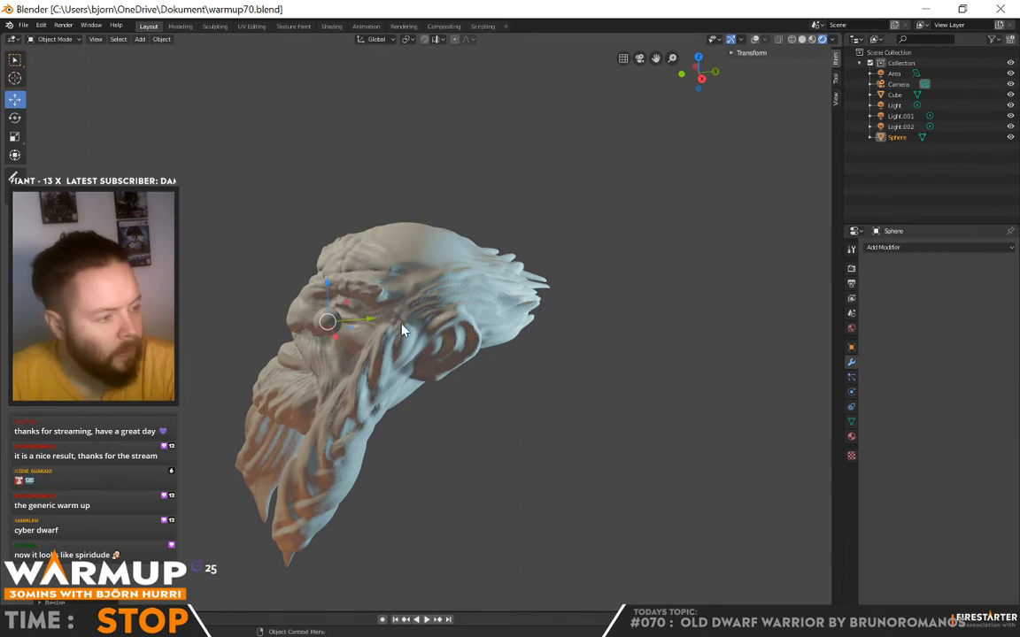
pyautogui.moveTo(371, 324); pyautogui.dragTo(365, 323)
pyautogui.moveTo(365, 323); pyautogui.dragTo(465, 323, button='middle')
pyautogui.moveTo(482, 319); pyautogui.dragTo(471, 320)
# - Fine-tune the eyeball's height and depth so it sits between the eyelids, checking from the side and front
pyautogui.moveTo(503, 347); pyautogui.dragTo(386, 316, button='middle')
pyautogui.moveTo(386, 306)
pyautogui.mouseDown()
pyautogui.moveTo(358, 267)
pyautogui.moveTo(396, 299)
pyautogui.mouseUp()
pyautogui.moveTo(331, 337); pyautogui.dragTo(447, 354, button='middle')
pyautogui.scroll(3, 447, 328)
pyautogui.moveTo(452, 254); pyautogui.dragTo(455, 237)
pyautogui.moveTo(471, 282); pyautogui.dragTo(356, 293, button='middle')
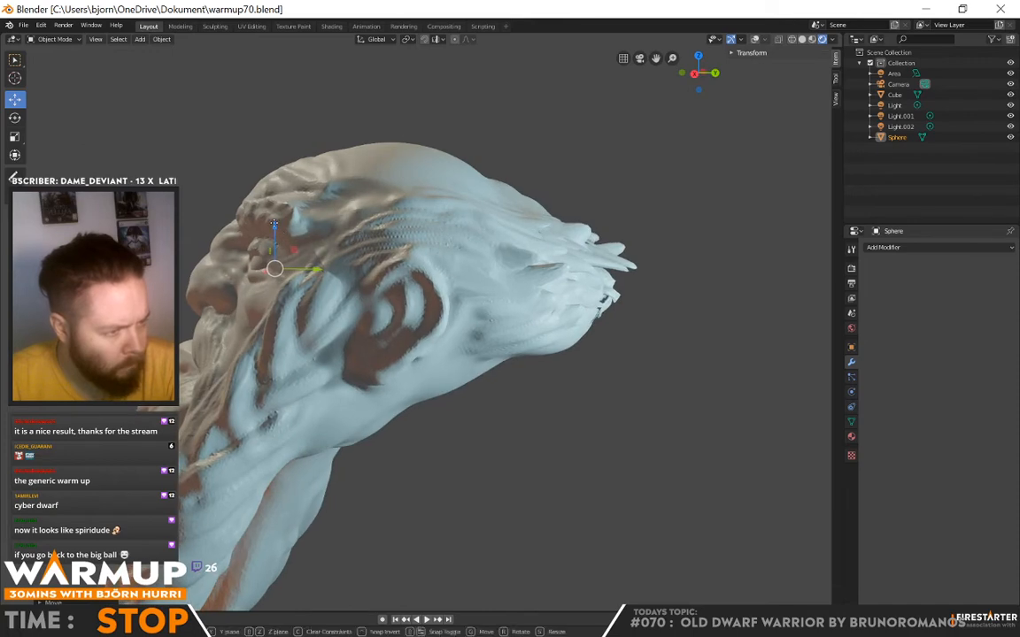
pyautogui.moveTo(306, 267); pyautogui.dragTo(313, 264)
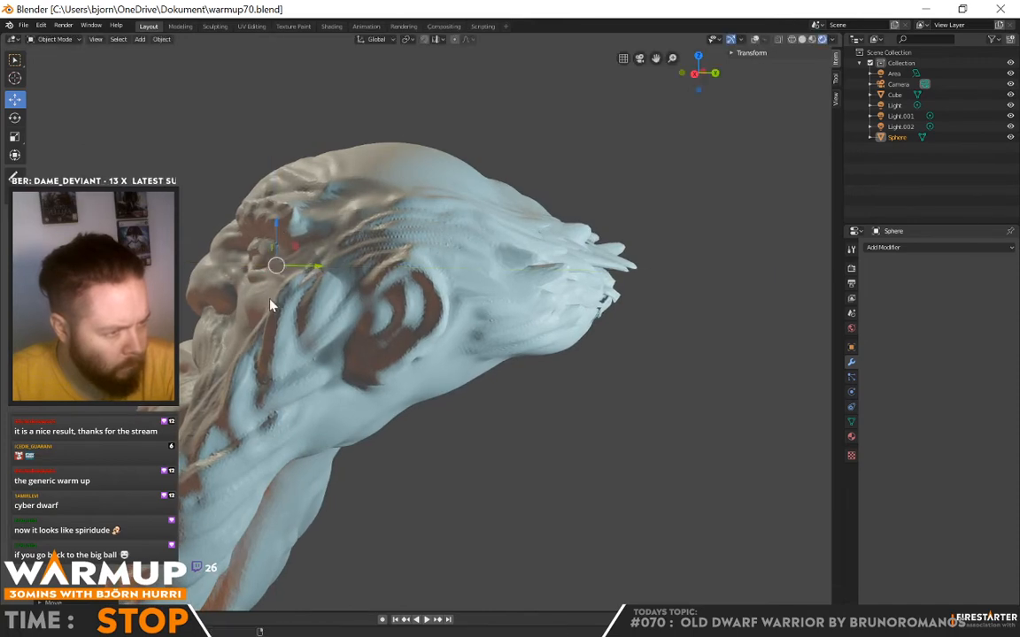
pyautogui.moveTo(265, 267); pyautogui.dragTo(398, 312, button='middle')
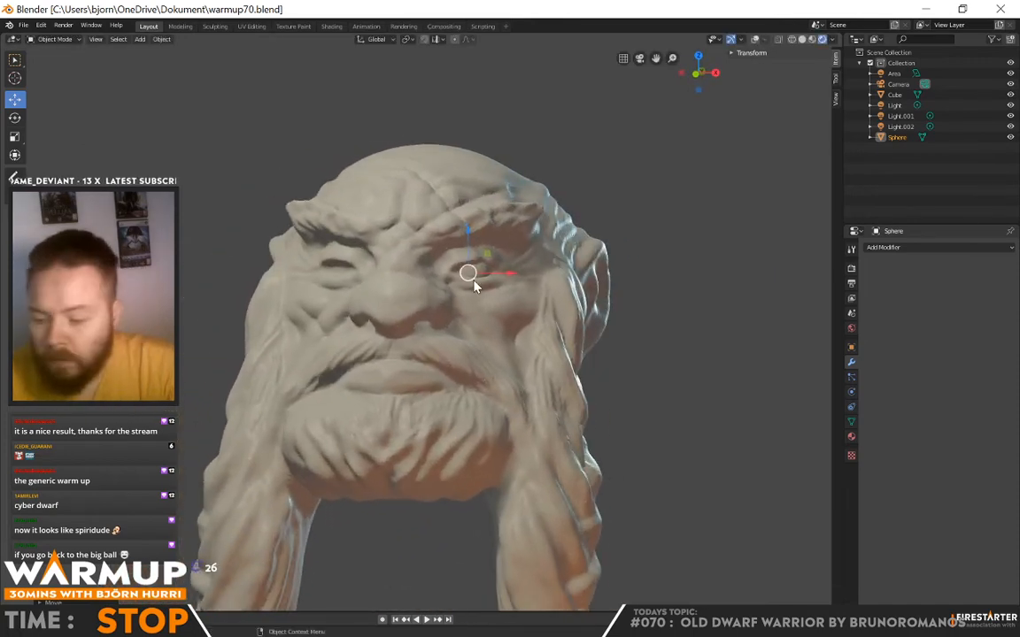
# - Copy and paste the eyeball sphere and move the duplicate along X into the opposite eye socket
pyautogui.rightClick(899, 138)
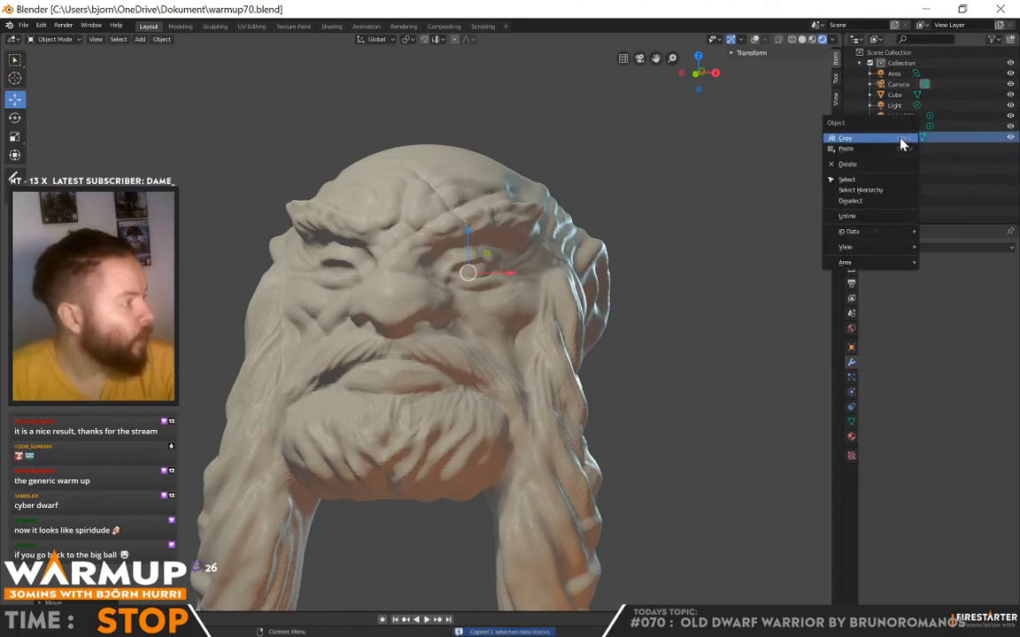
pyautogui.click(896, 152)
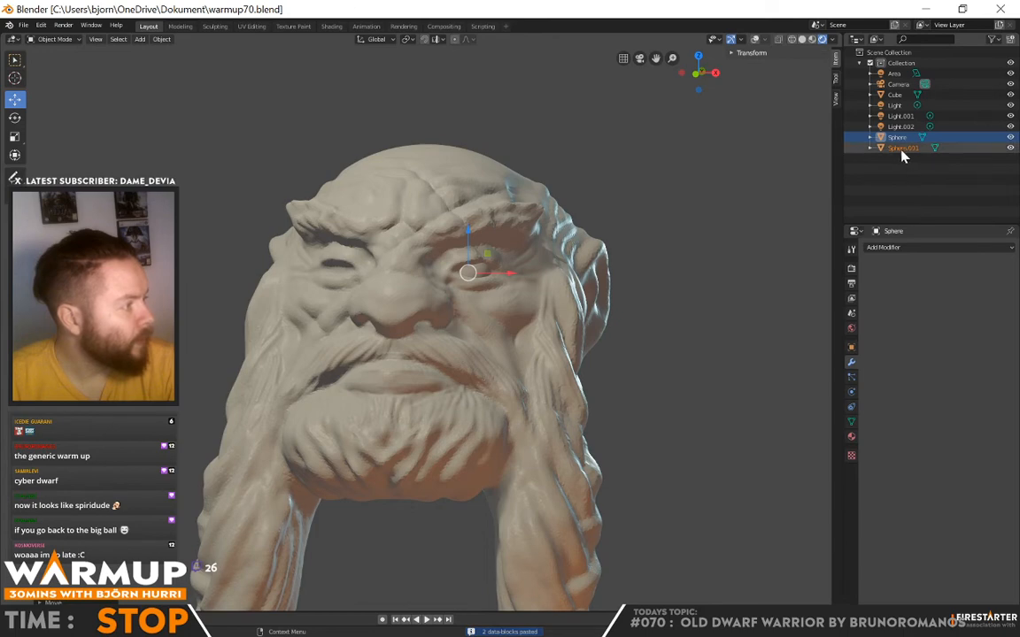
pyautogui.click(901, 148)
pyautogui.moveTo(516, 275); pyautogui.dragTo(391, 274)
pyautogui.moveTo(391, 273); pyautogui.dragTo(478, 294, button='middle')
# - Save the head with both eyeballs in place to warmup70.blend
pyautogui.scroll(-2, 646, 291)
pyautogui.moveTo(646, 291); pyautogui.dragTo(661, 364, button='middle')
pyautogui.hotkey('ctrl', 's')
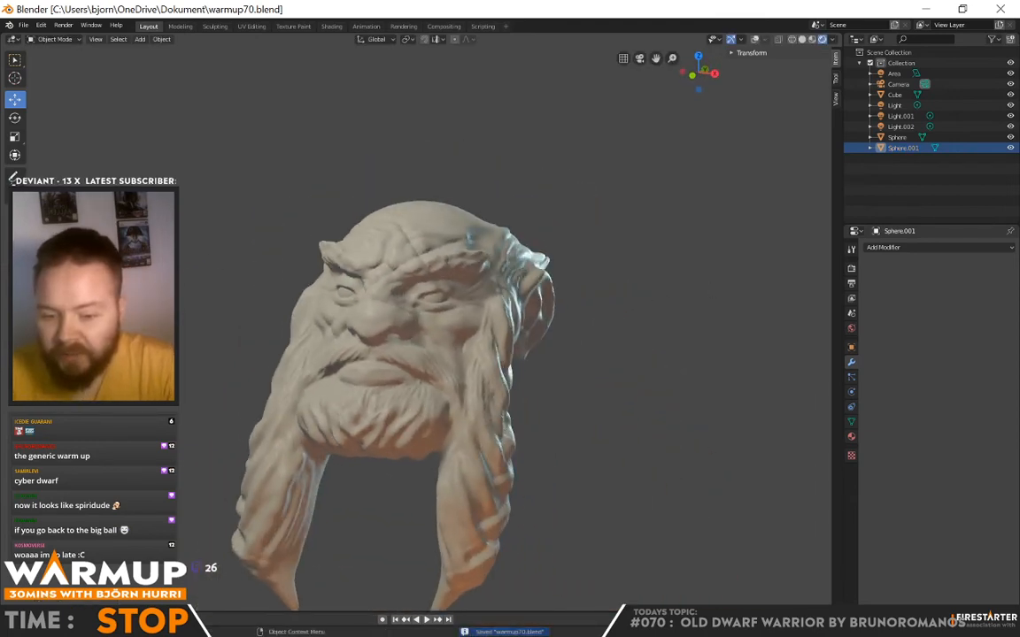